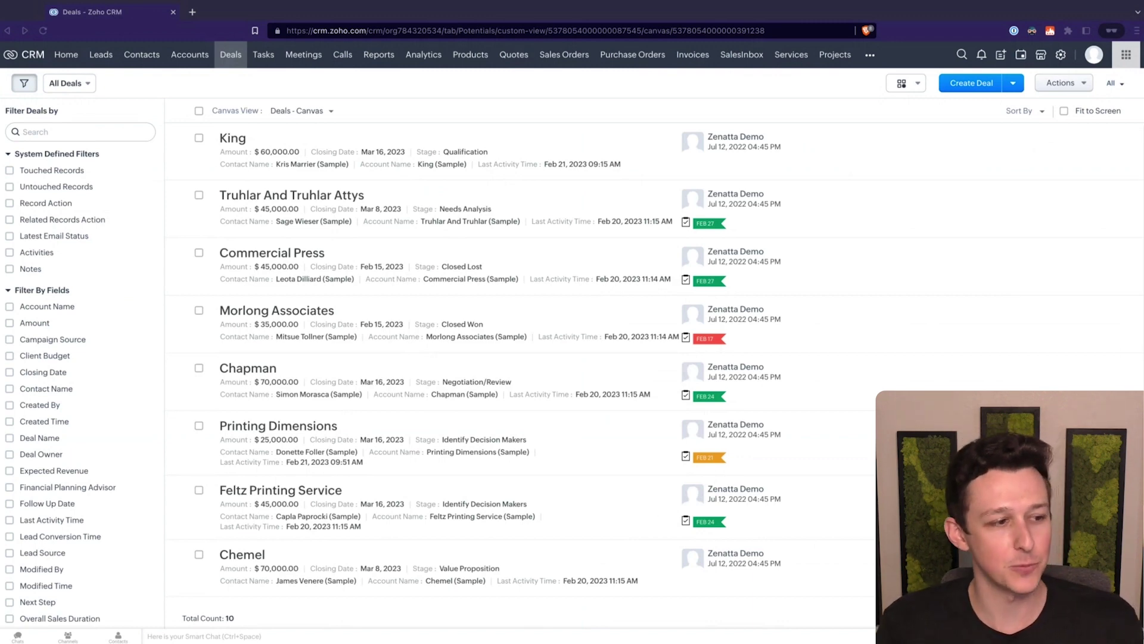
Open the Printing Dimensions deal from the list of all deals
scroll(519, 358, "down", 2)
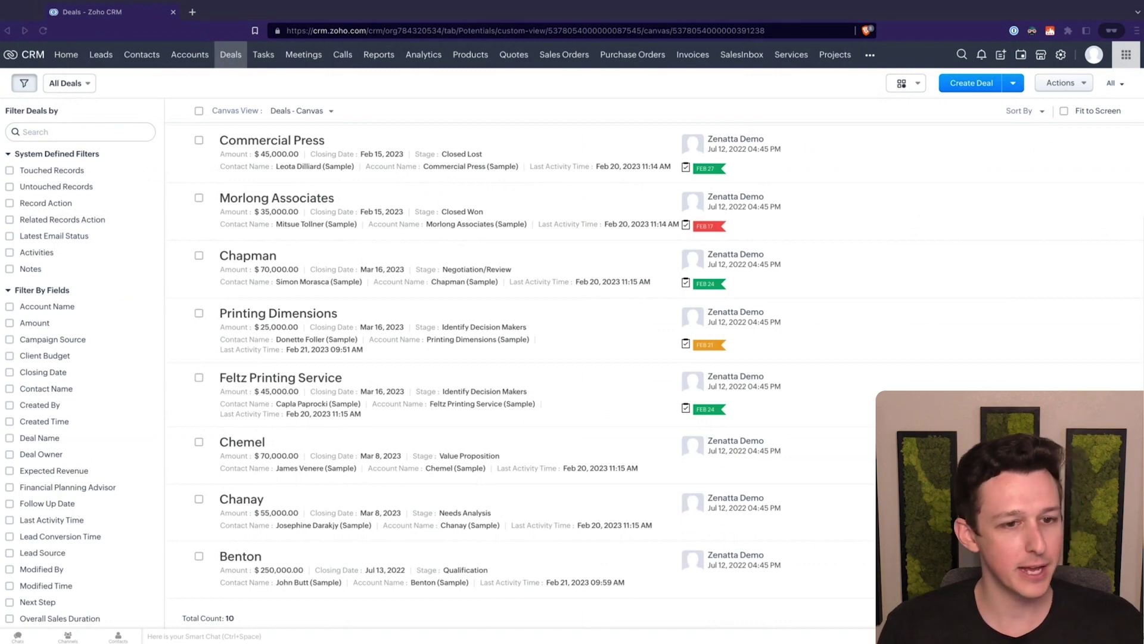
key("super+Tab")
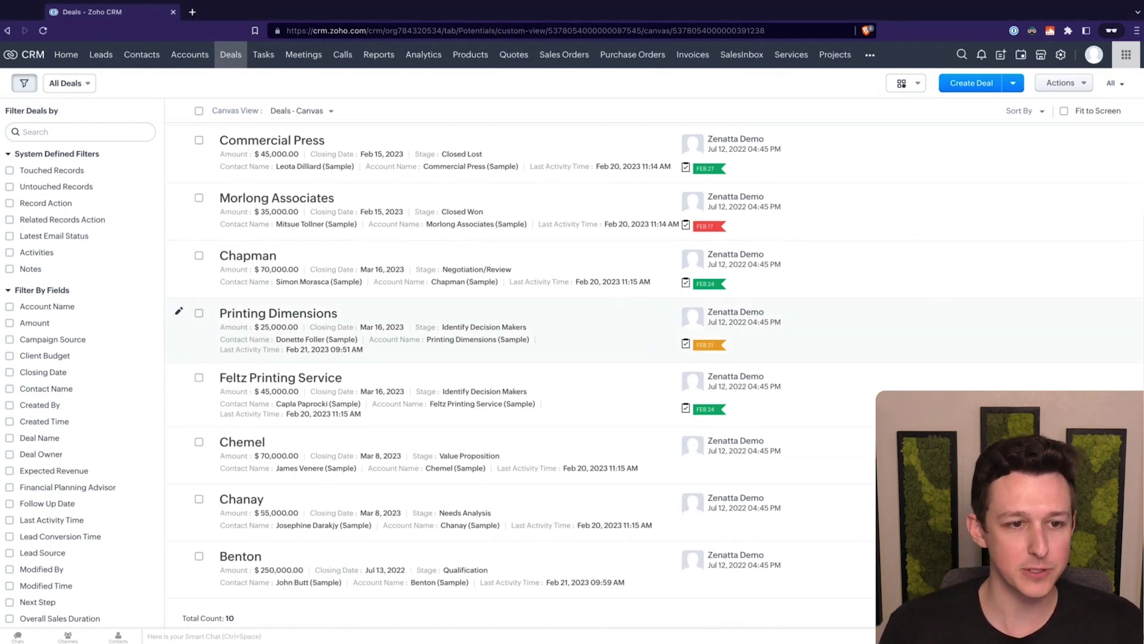
left_click(603, 332)
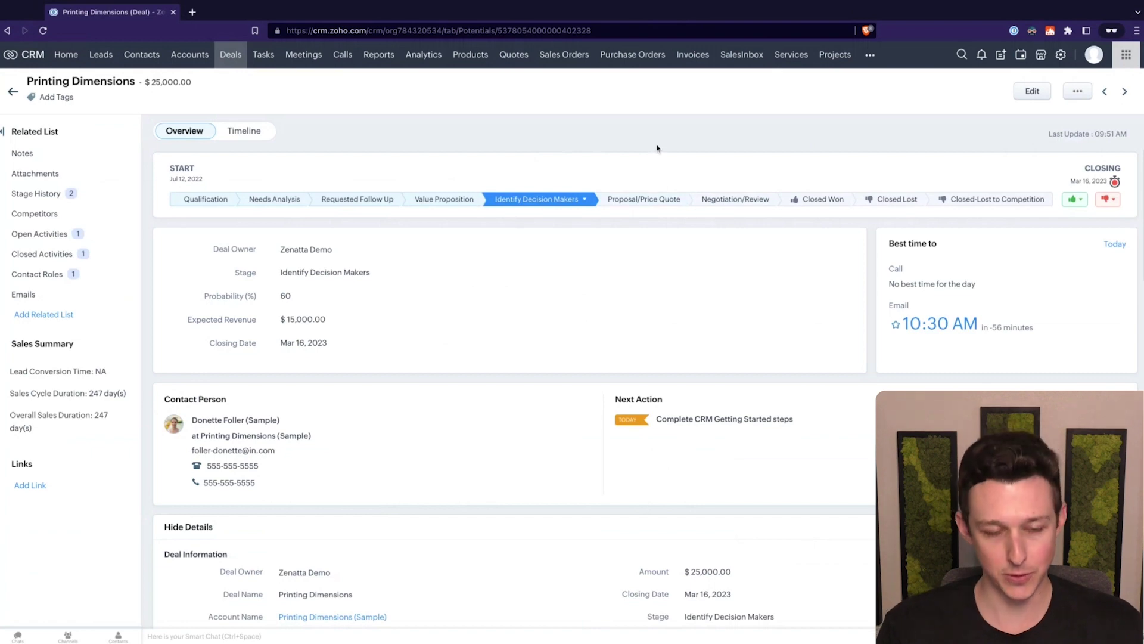
Open the CRM setup page in a separate browser tab and go to the workflow rules
left_click(1062, 56, "super")
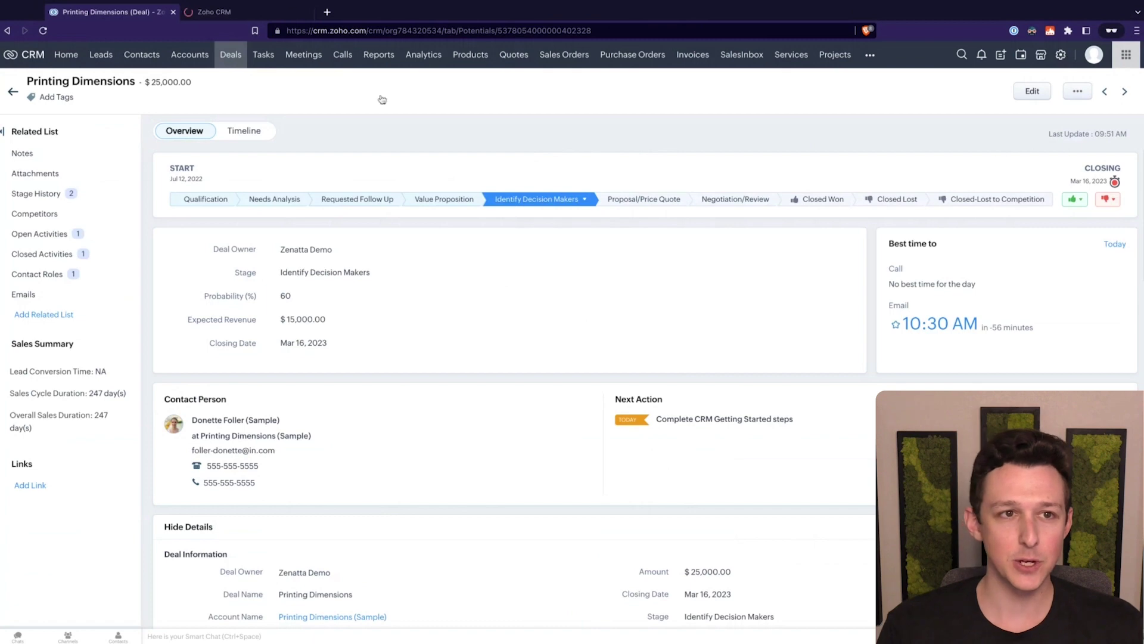
left_click(264, 14)
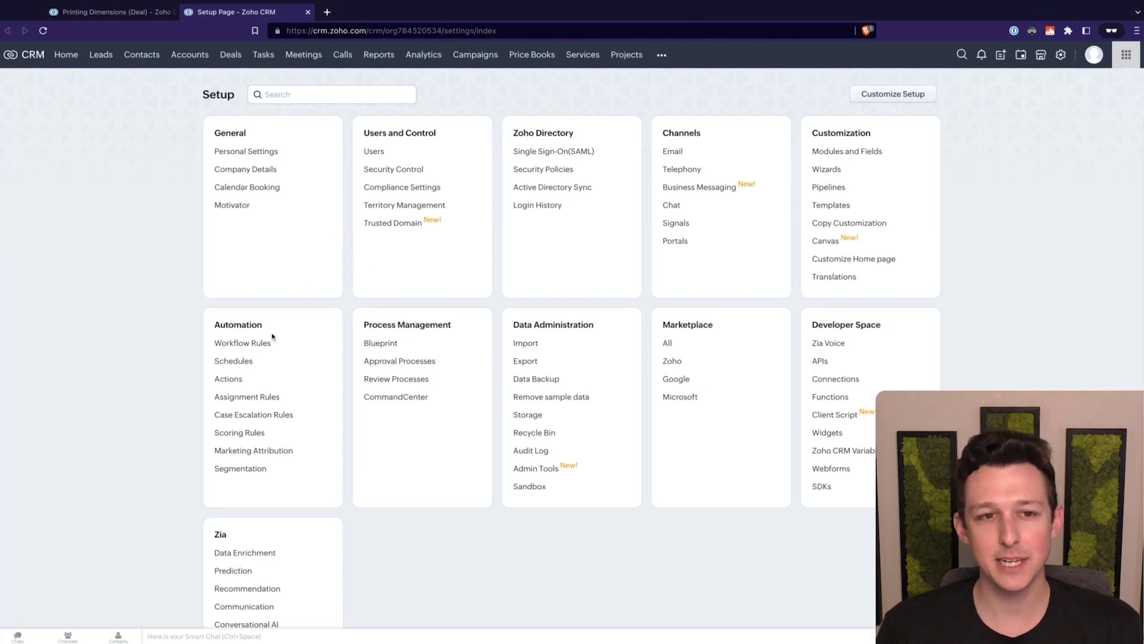
left_click(229, 344)
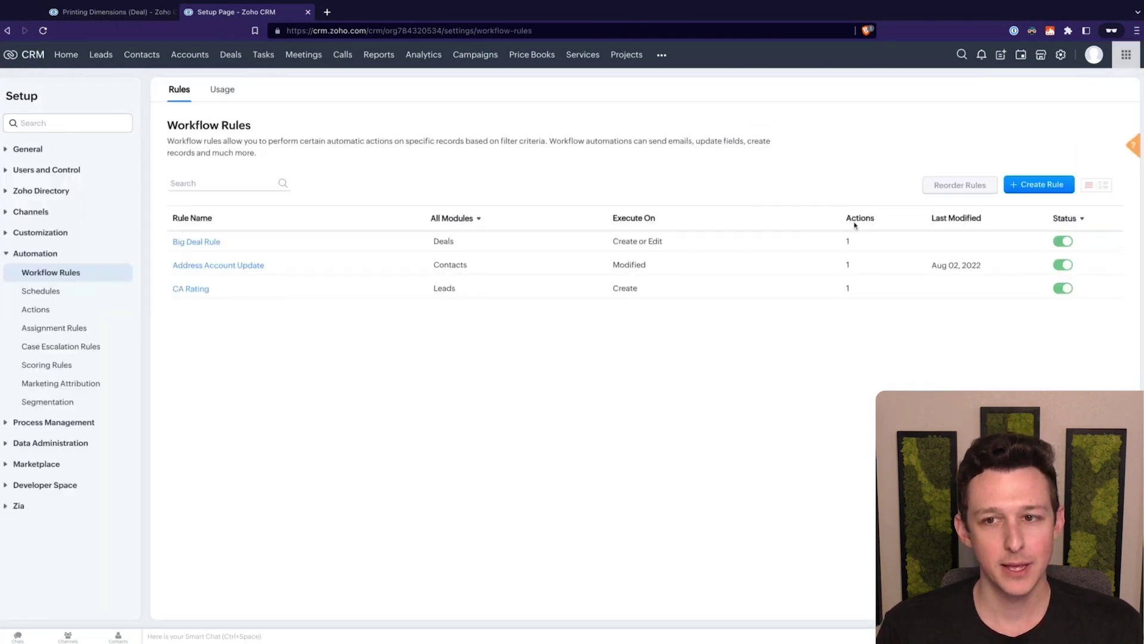
Create a new workflow rule for the Deals module named "Proposal Follow Up Process"
left_click(1048, 188)
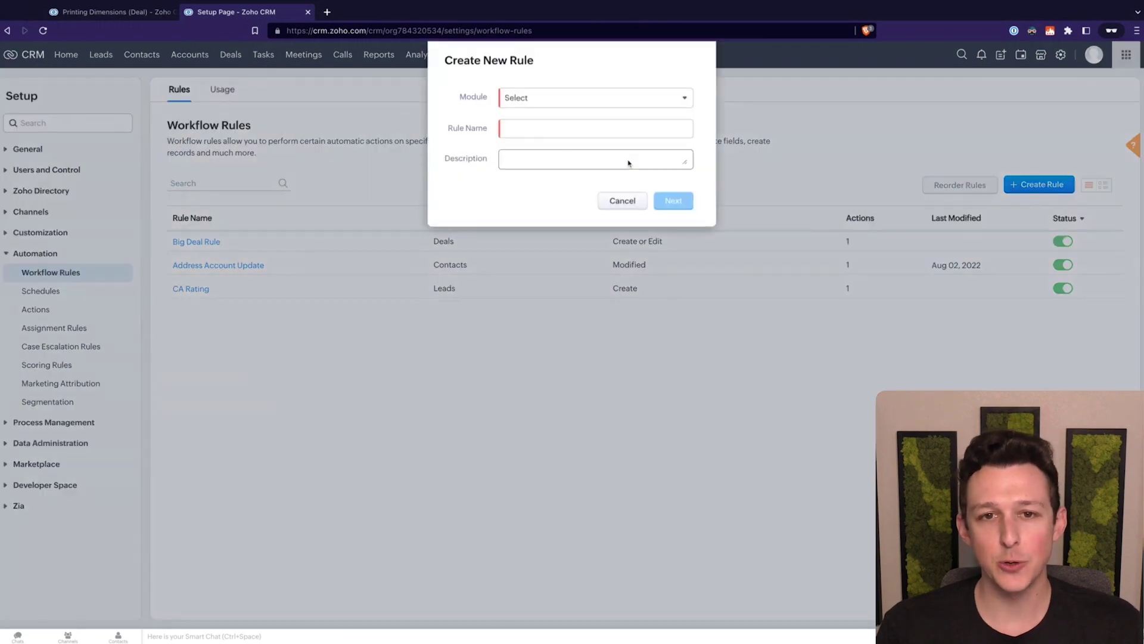
left_click(597, 105)
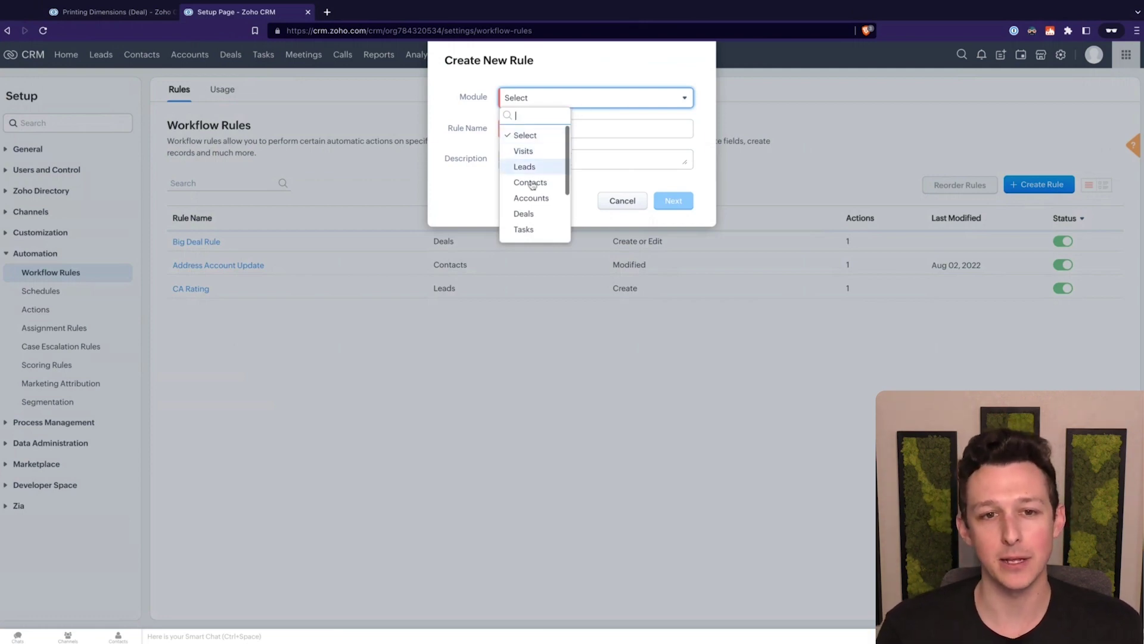
left_click(528, 214)
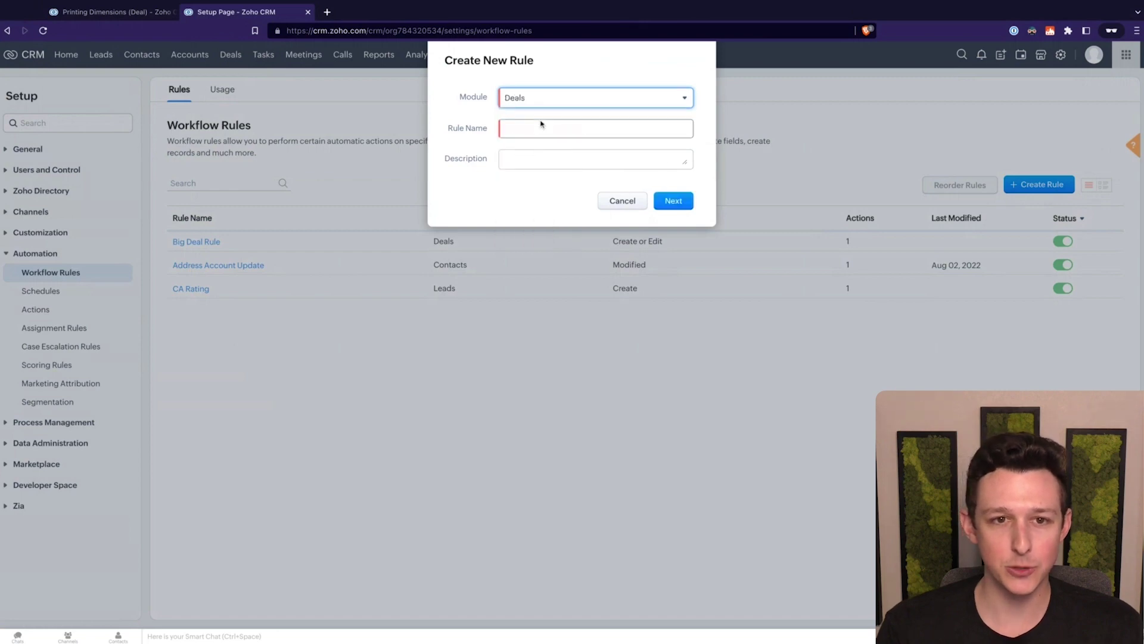
left_click(594, 128)
type("Proposal Follow Up Process")
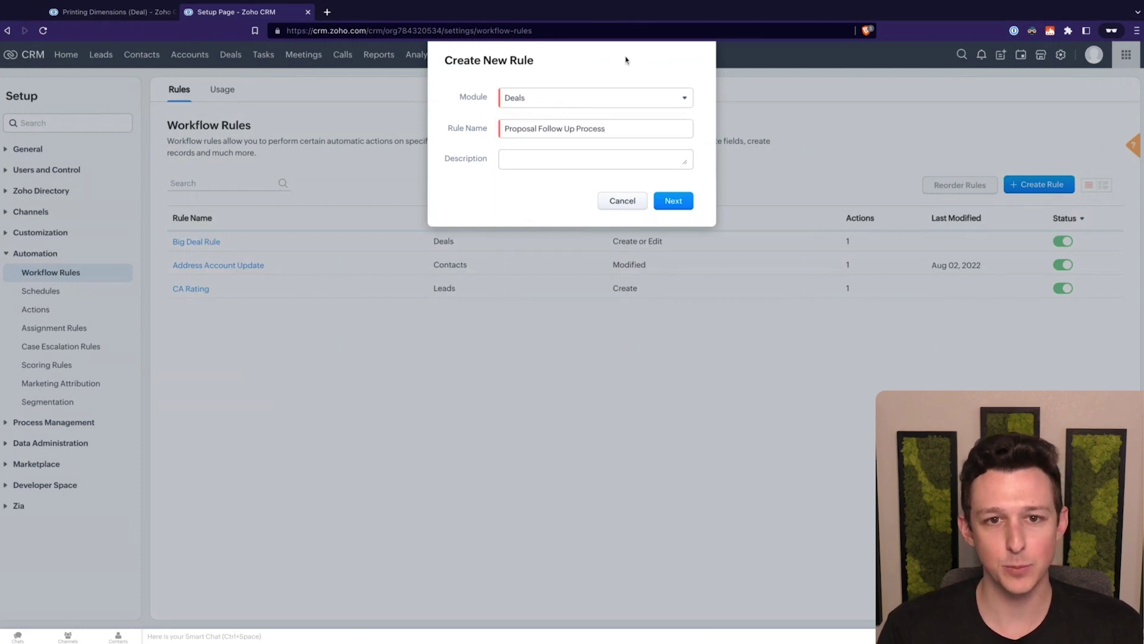
left_click(676, 202)
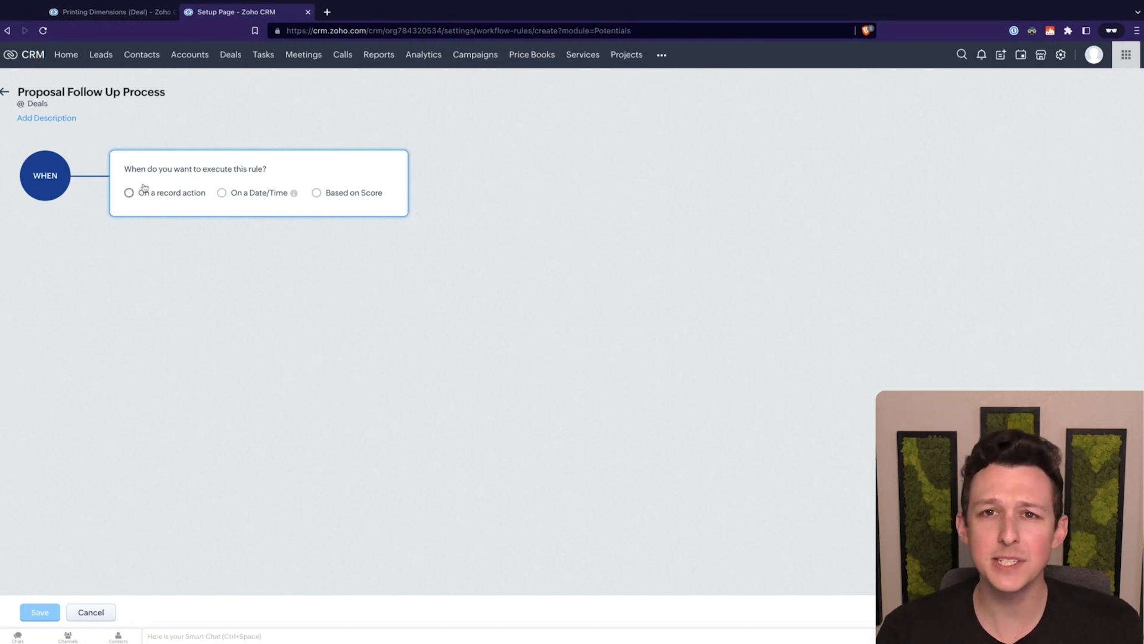
Set the rule to execute on the record action Create or Edit, checking the stages in the Printing Dimensions deal
left_click(106, 12)
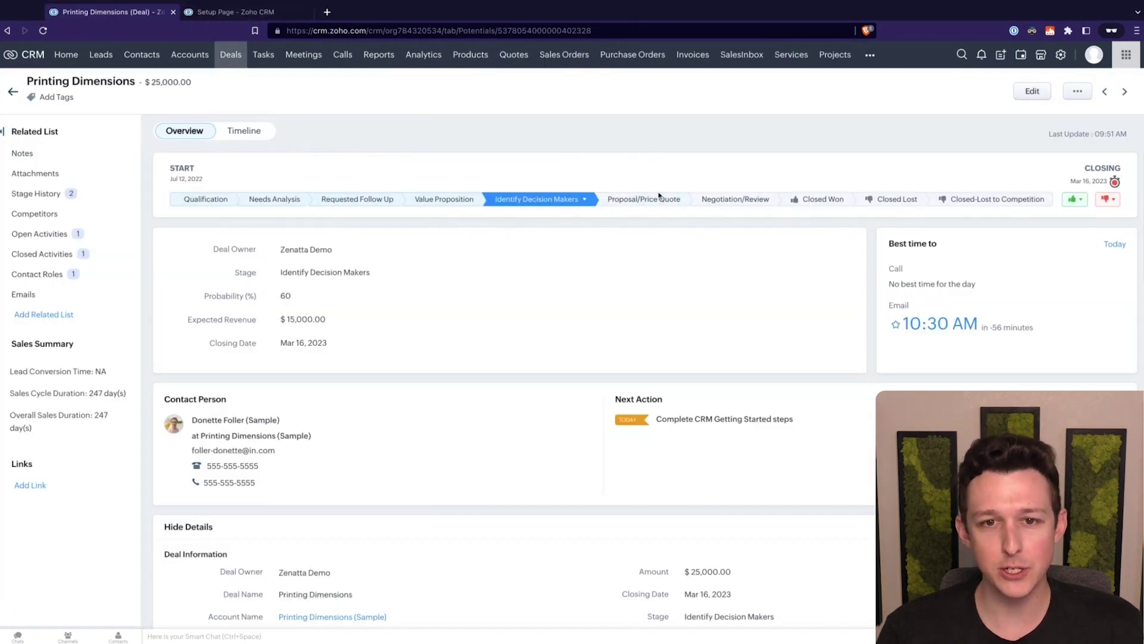
left_click(253, 16)
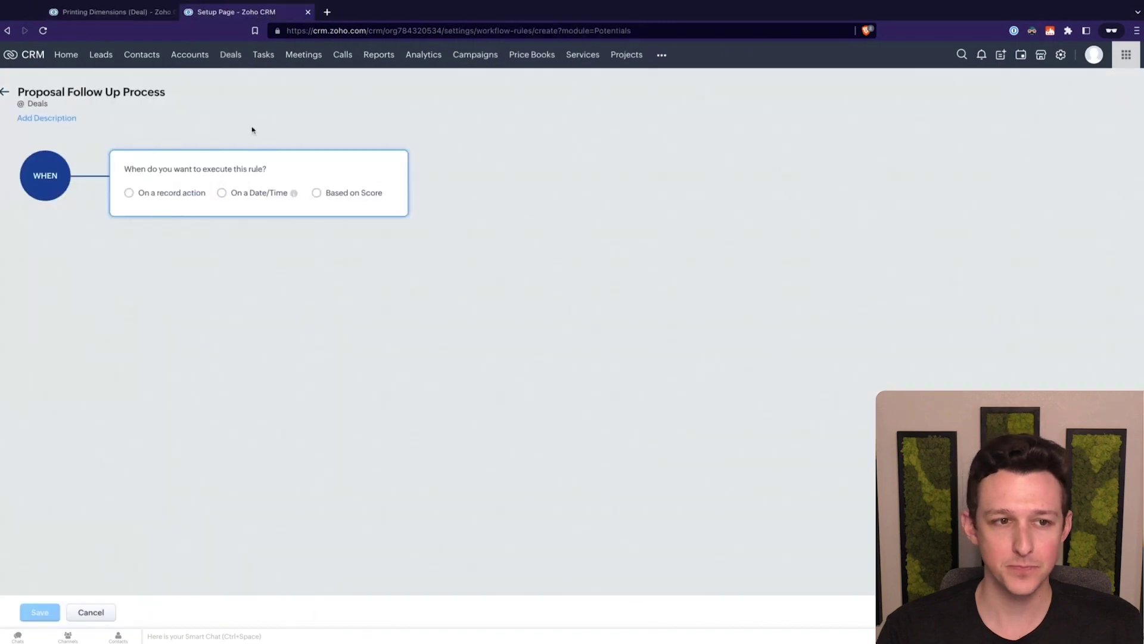
left_click(164, 195)
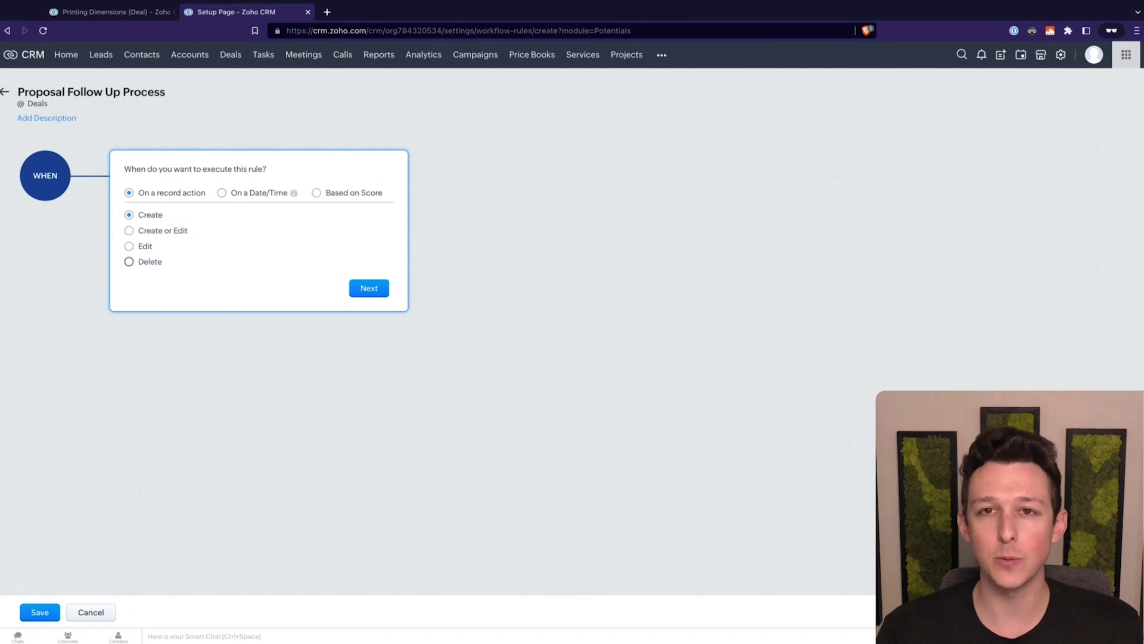
left_click(159, 233)
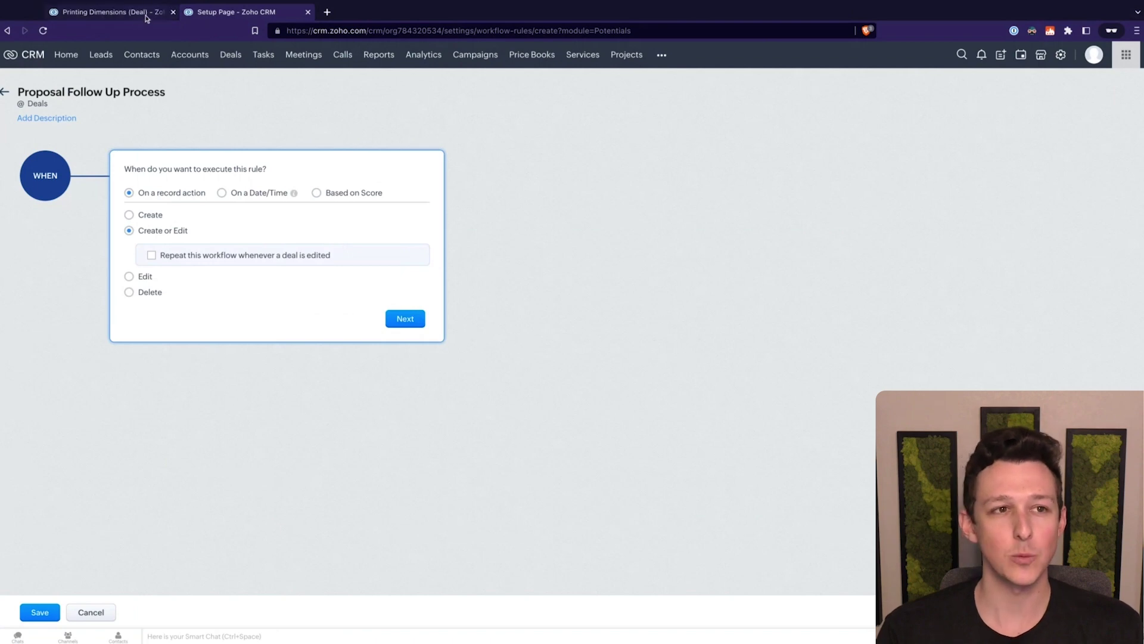
left_click(119, 12)
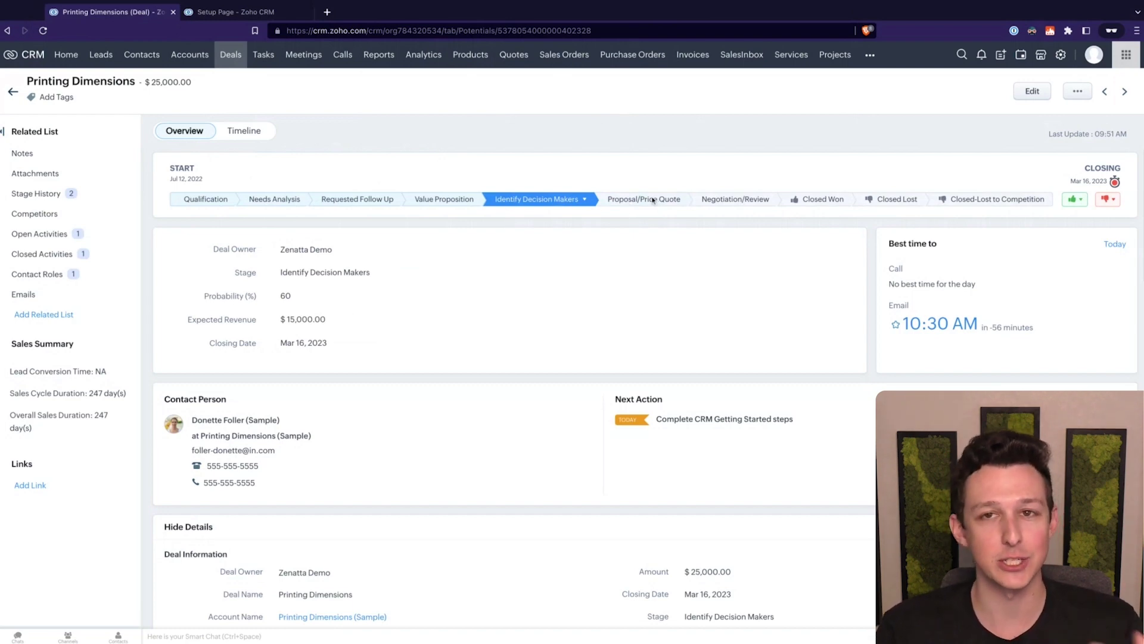
left_click(224, 10)
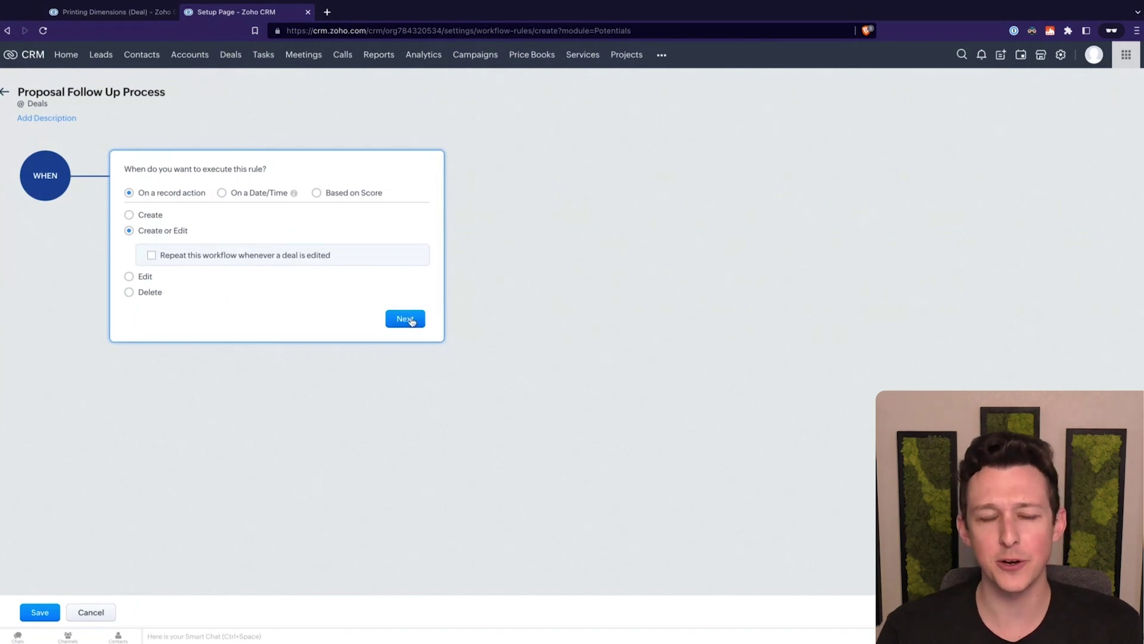
Try an Edit trigger that executes the rule only when the specific field Stage gets modified
left_click(129, 276)
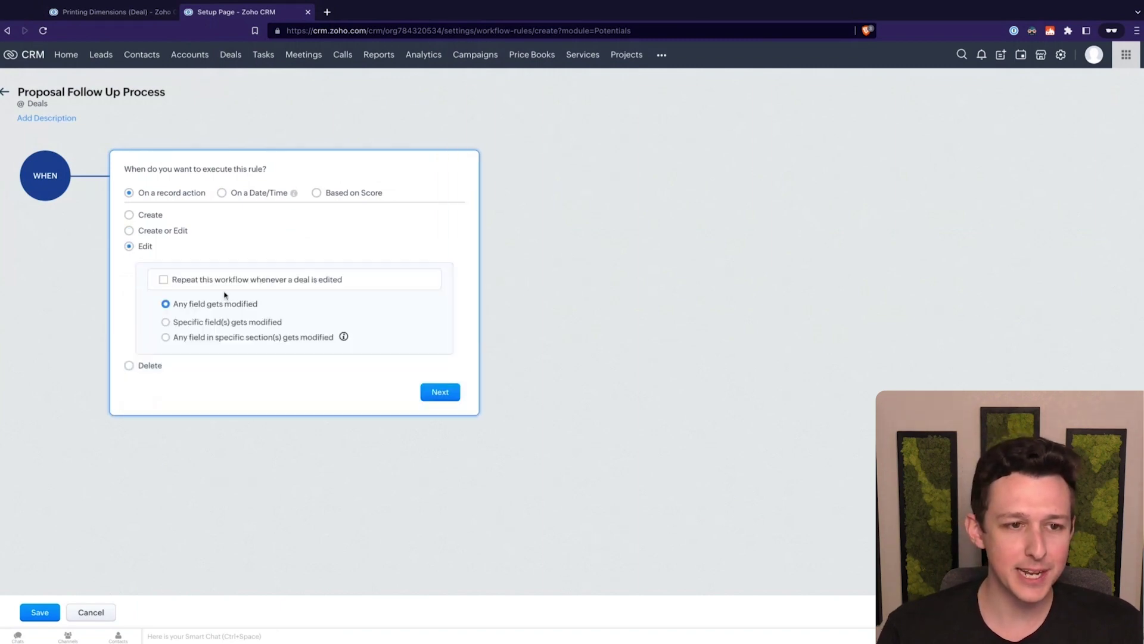
left_click(166, 322)
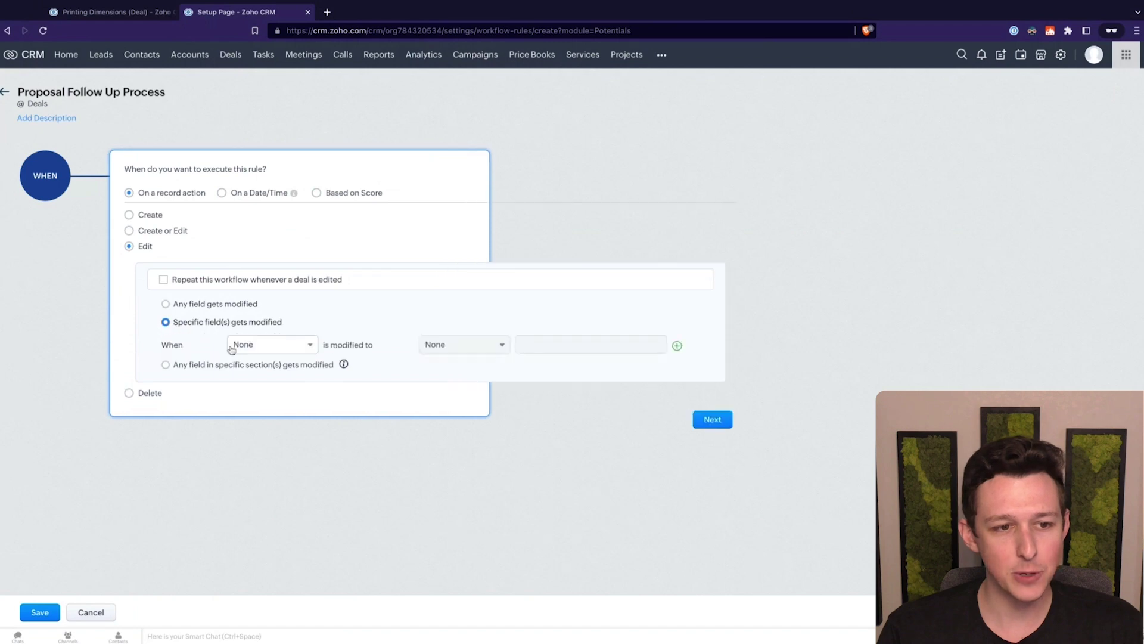
left_click(281, 351)
type("stage")
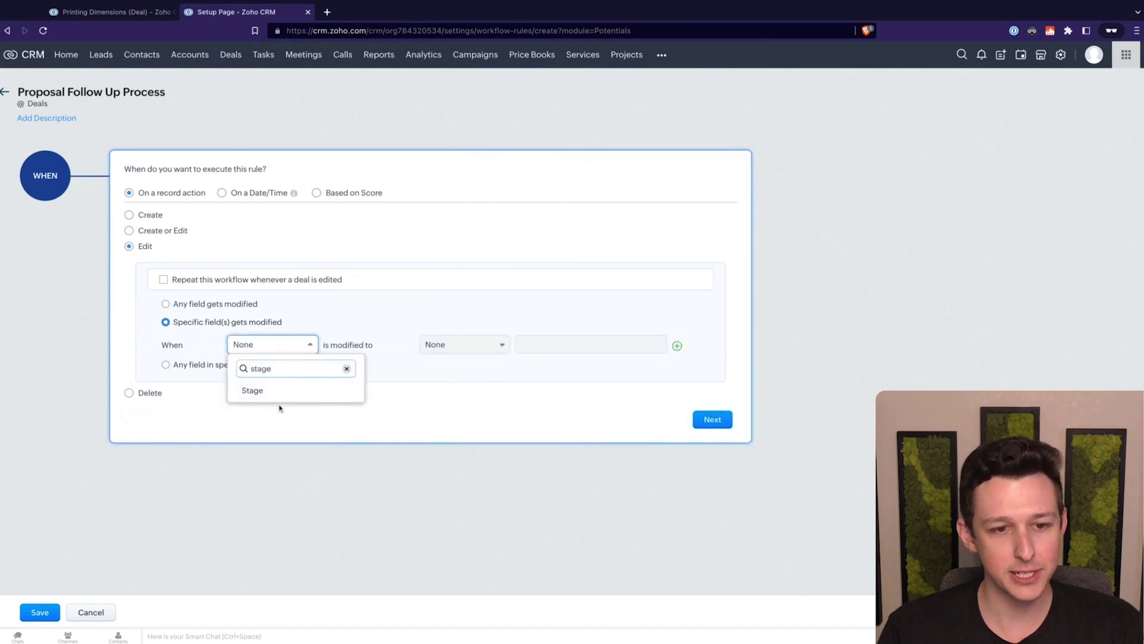
left_click(282, 391)
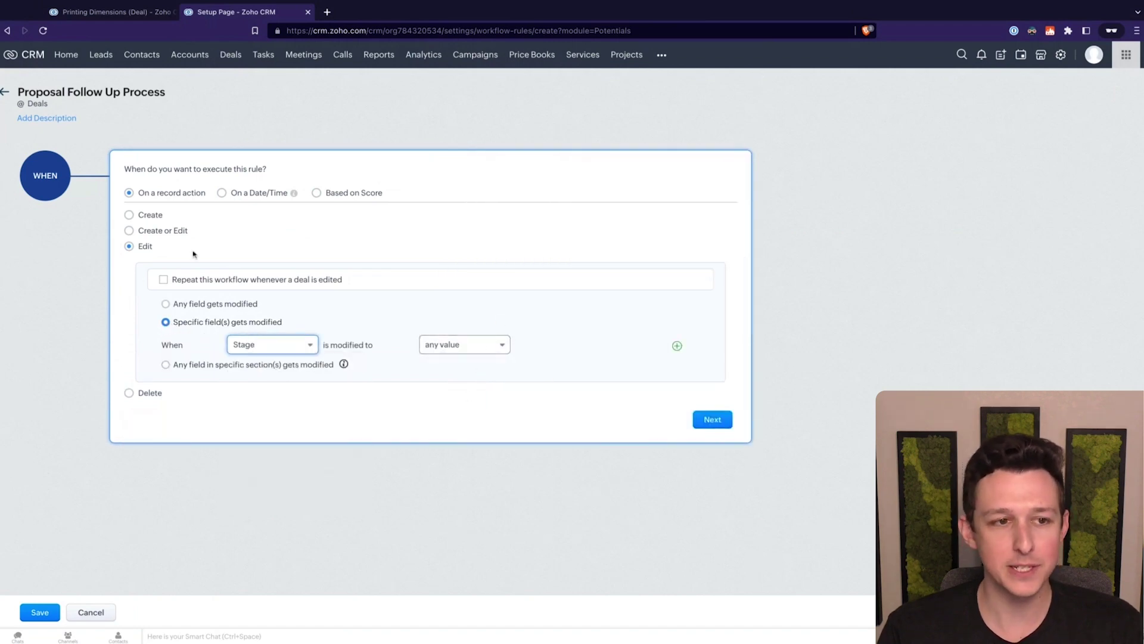
Switch the rule's trigger back to Create or Edit and continue to its condition
left_click(151, 232)
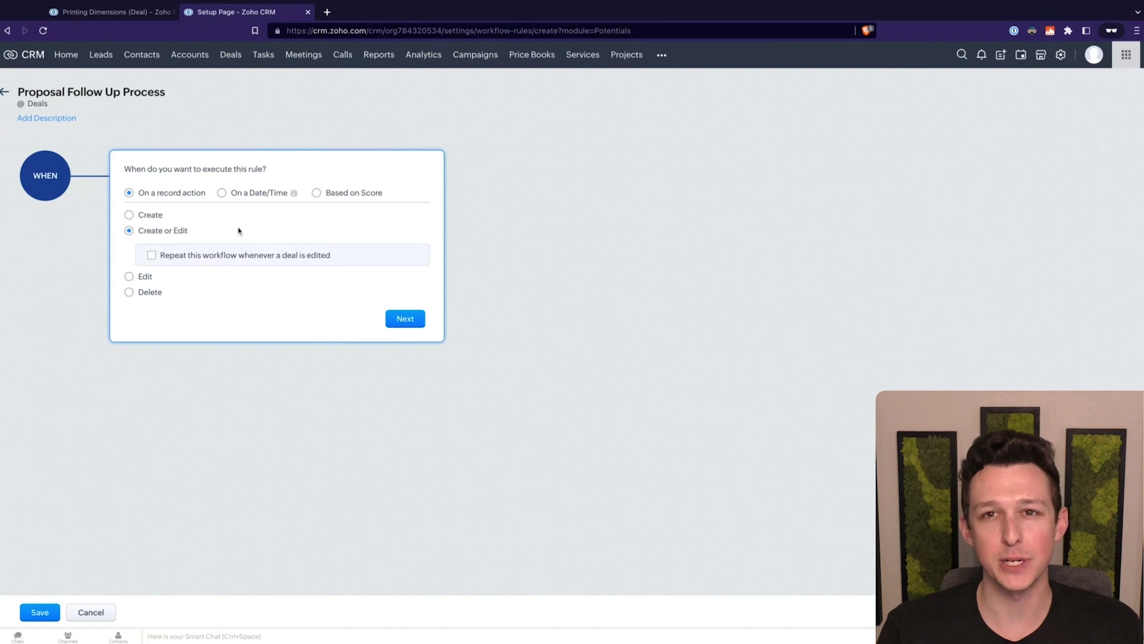
left_click(405, 320)
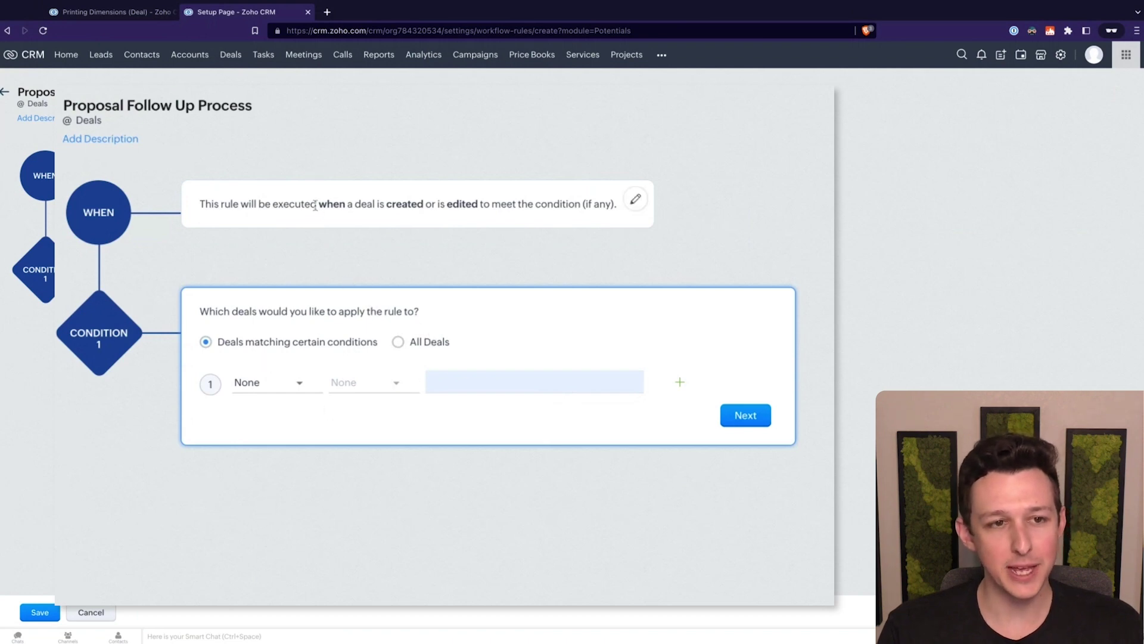
left_click_drag(317, 204, 555, 205)
left_click(393, 206)
left_click_drag(392, 206, 459, 206)
left_click(410, 226)
Set condition 1 so the rule applies to deals whose Stage is Proposal/Price Quote
left_click(268, 388)
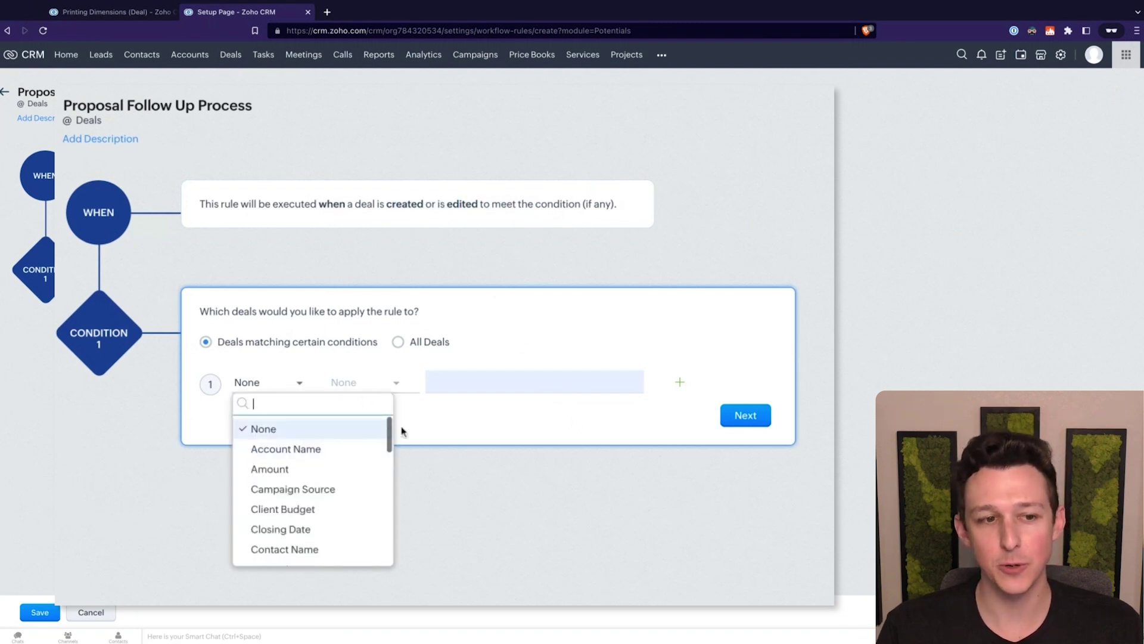
type("stage")
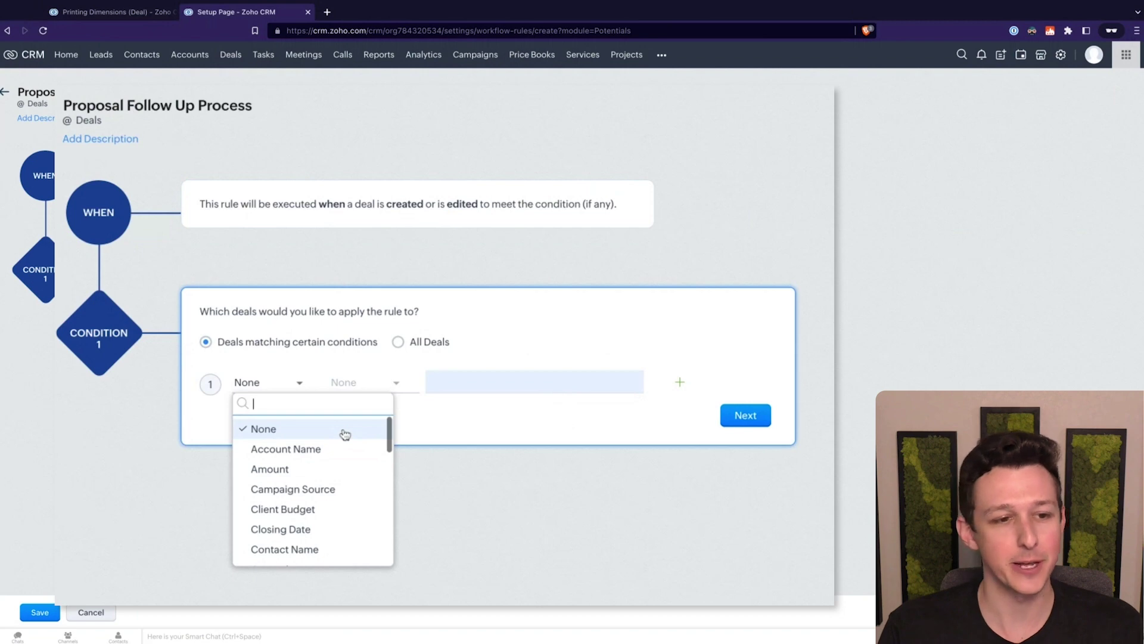
left_click(264, 429)
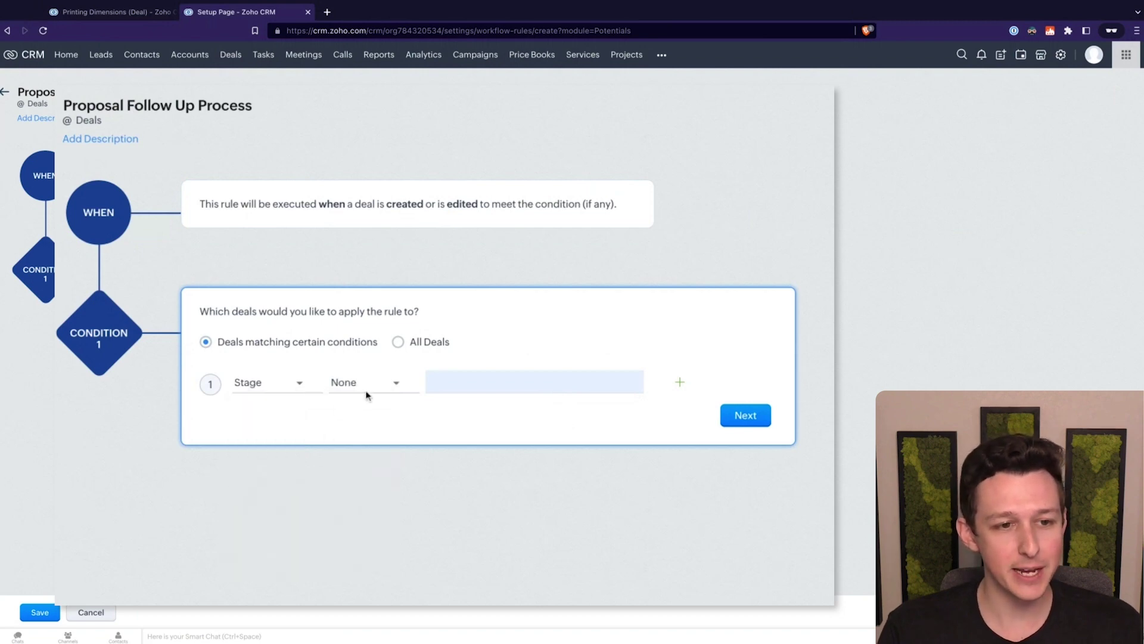
left_click(363, 391)
left_click(360, 447)
left_click(495, 384)
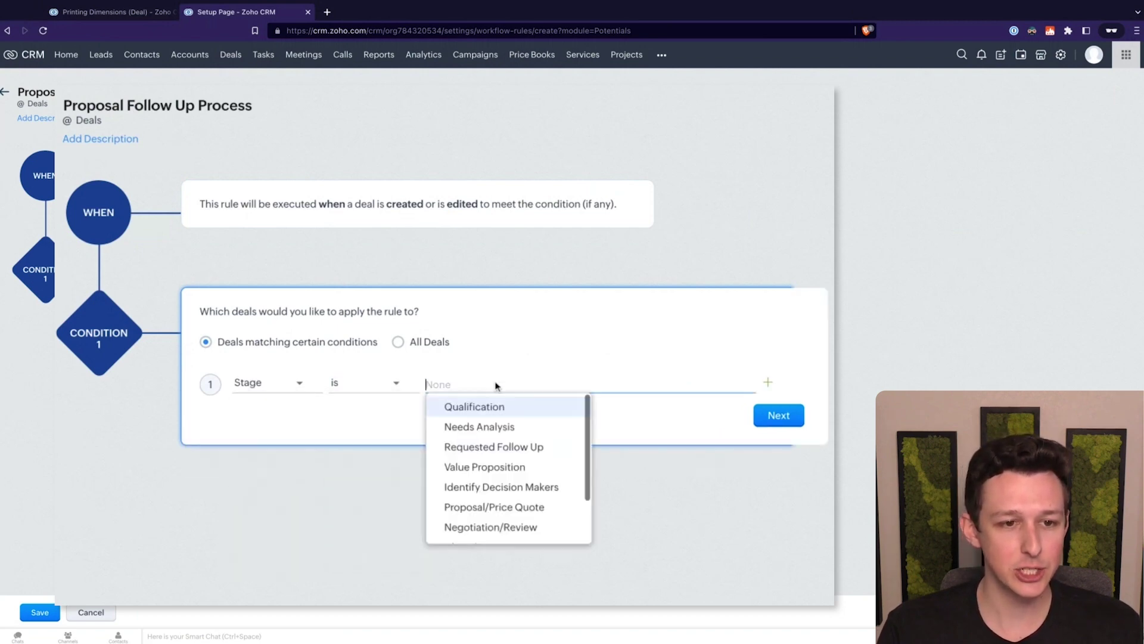
left_click(502, 507)
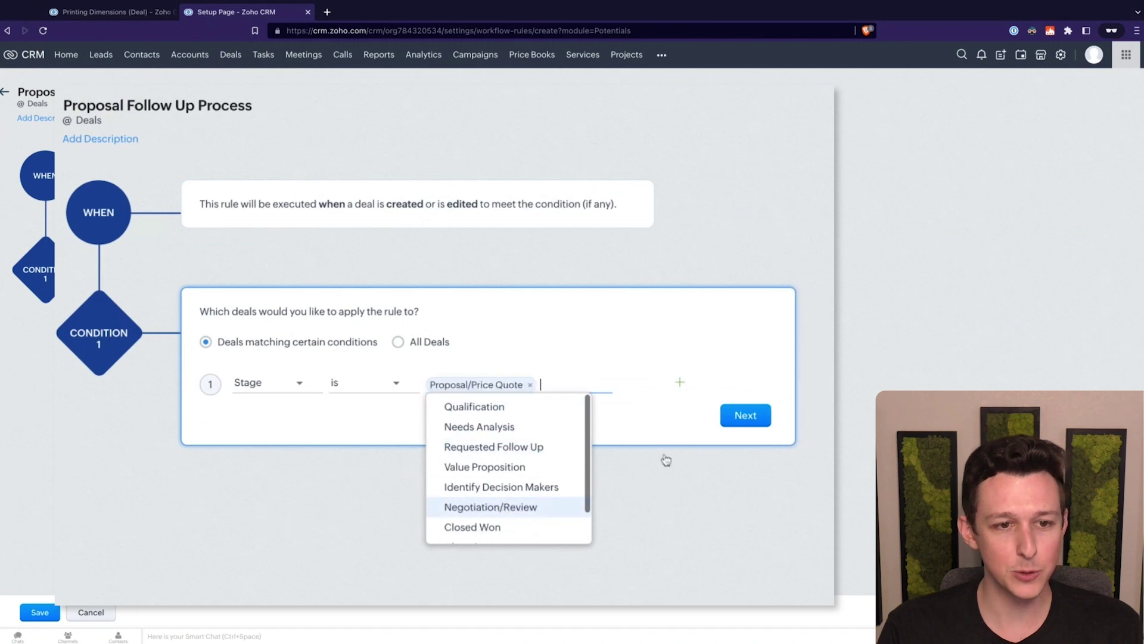
left_click(744, 424)
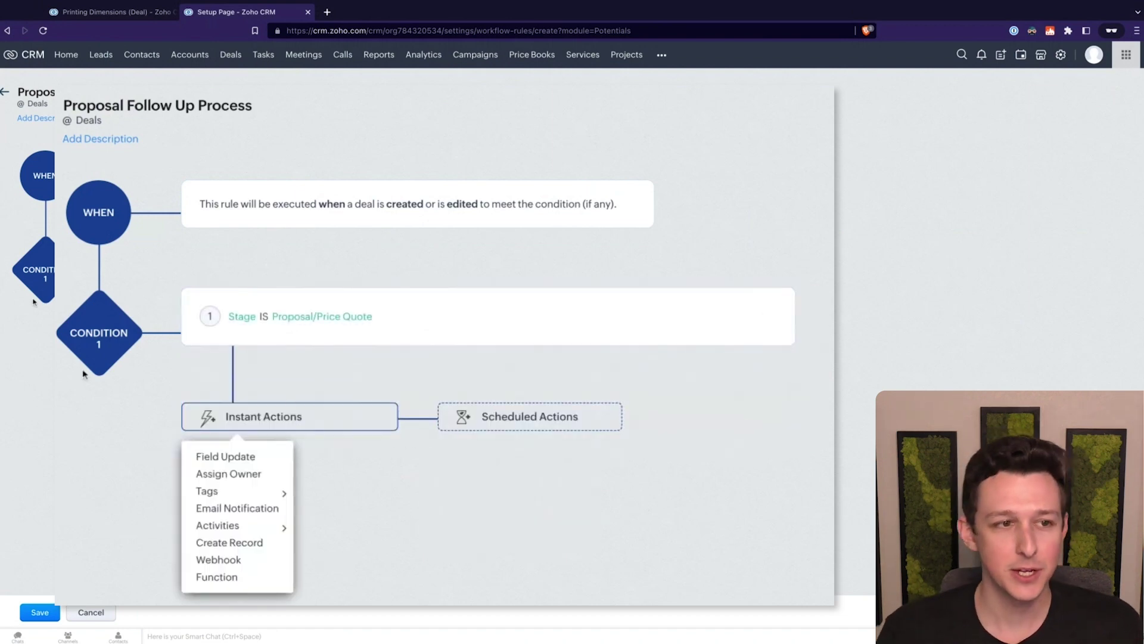
double_click(411, 320)
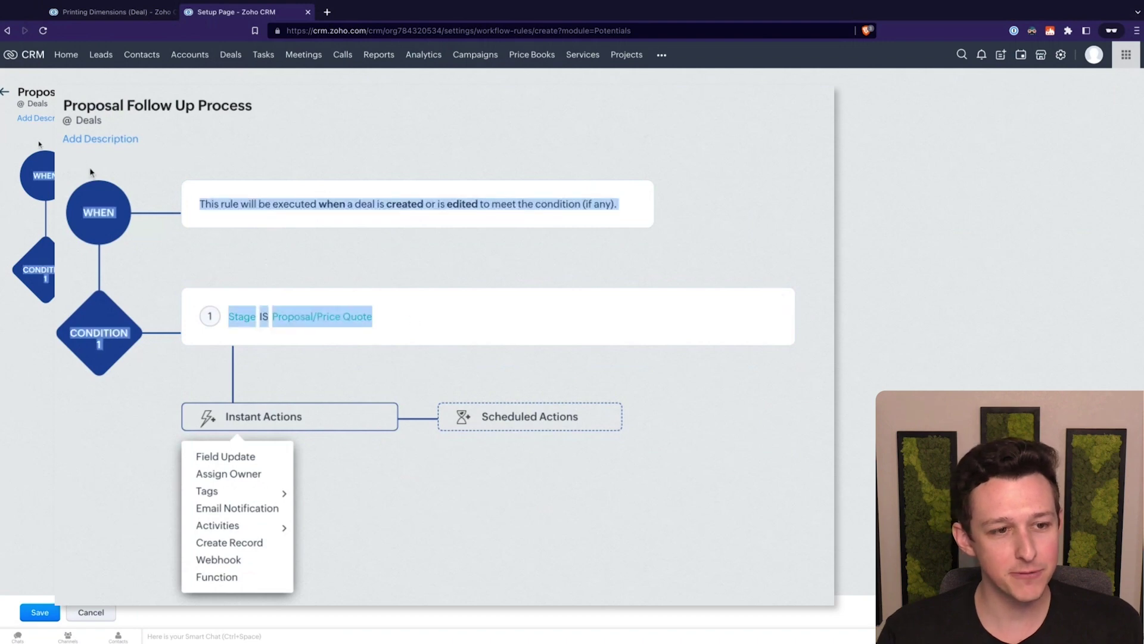
left_click(174, 388)
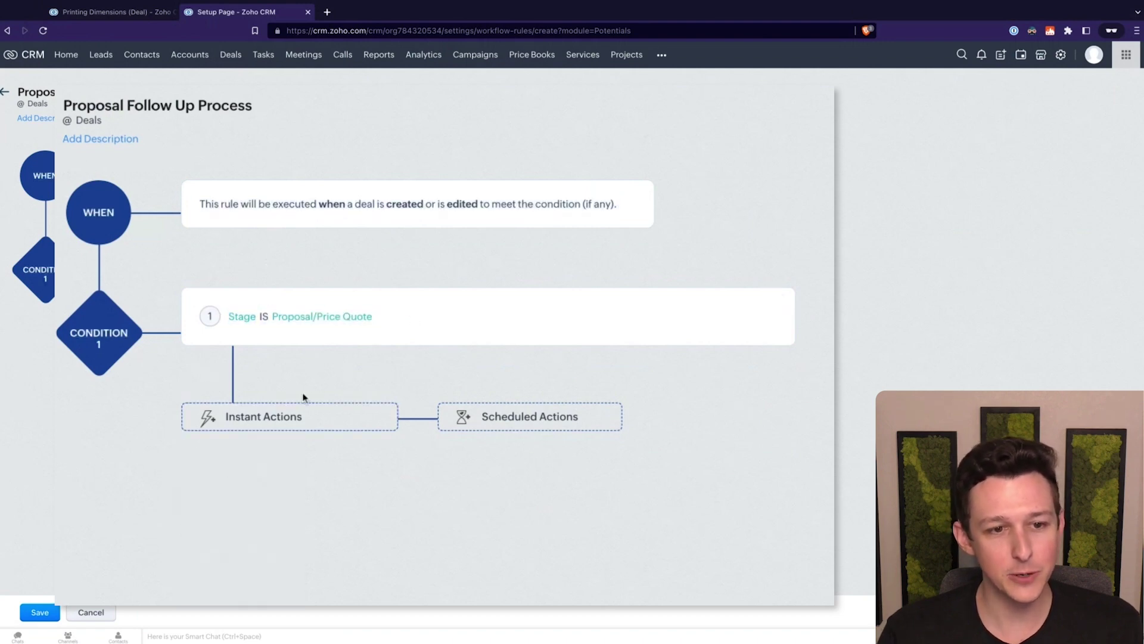
Add an instant task action with the subject Send Proposal to Customer, due on the trigger date plus 2 days
left_click(303, 416)
mouse_move(299, 491)
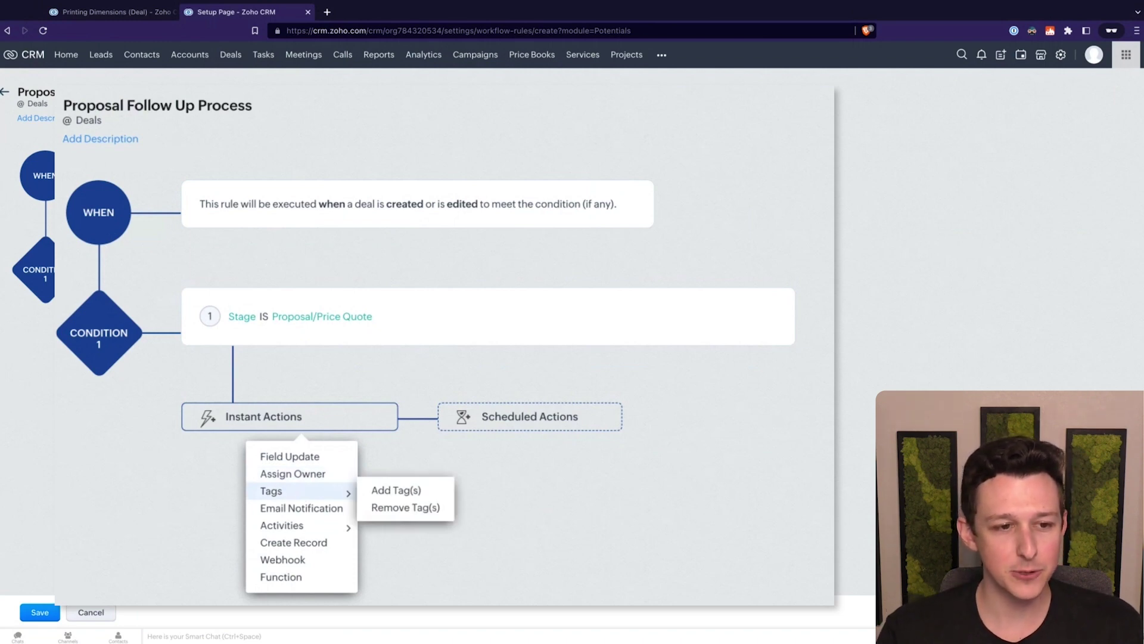
mouse_move(301, 525)
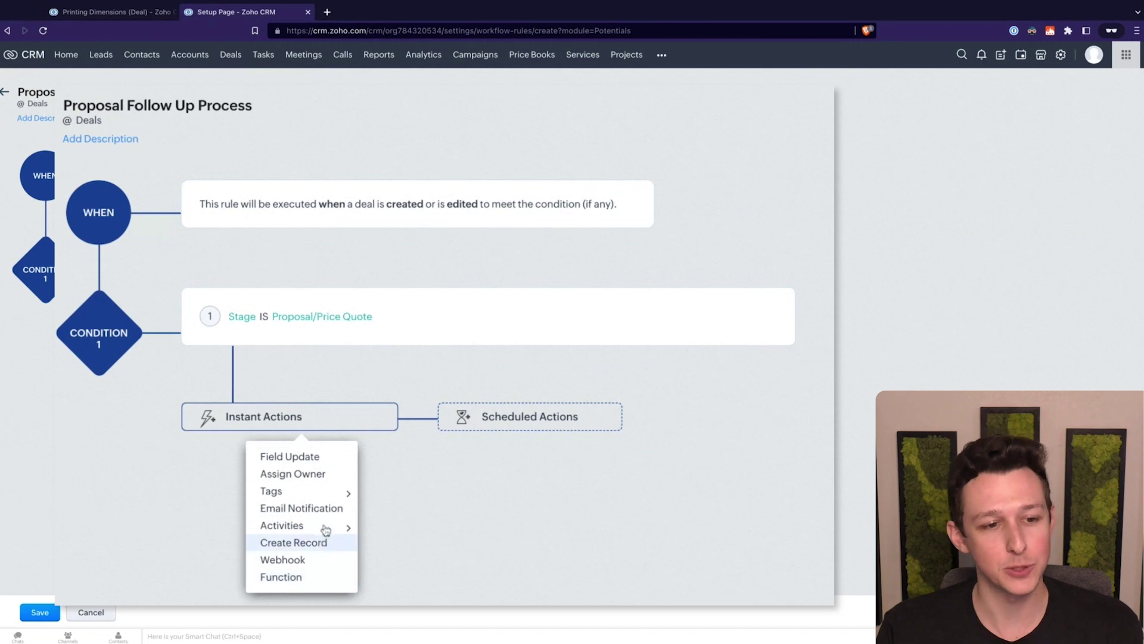
left_click(403, 525)
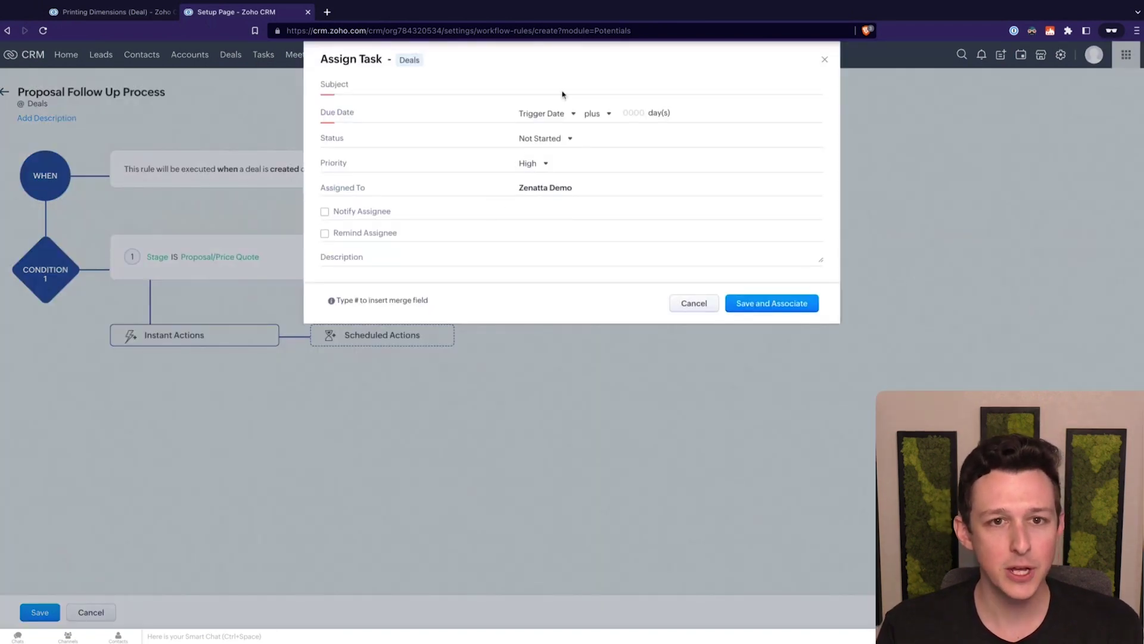
left_click(581, 85)
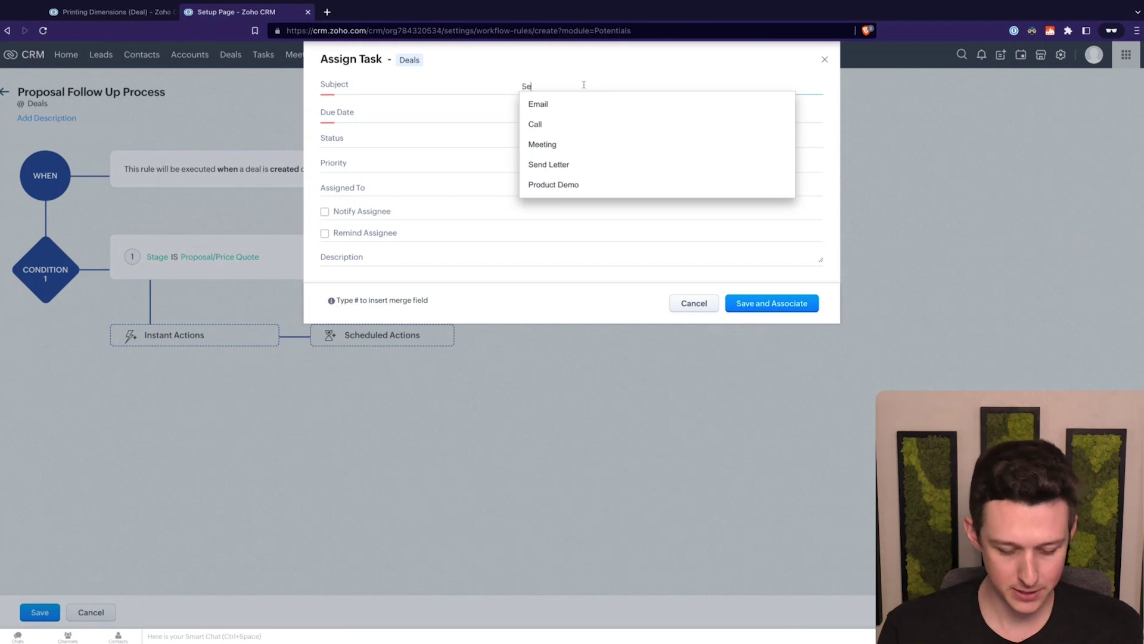
type("Send Proposal to Customer")
left_click(493, 64)
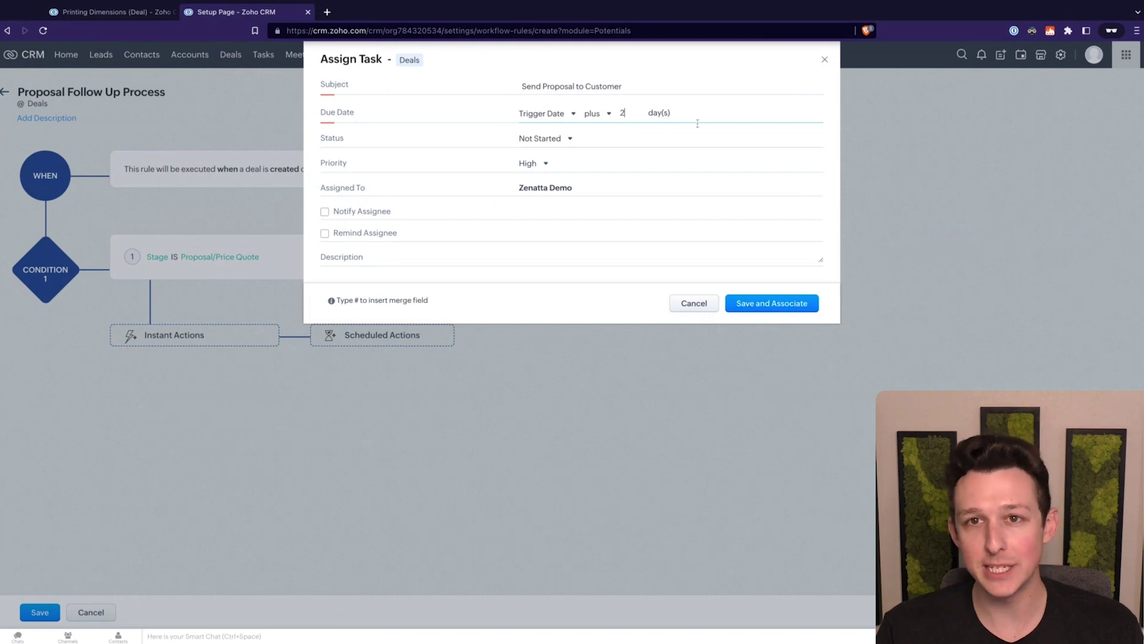
Review the task's Status and Priority choices and its Assigned To field, keeping Not Started and High
left_click(540, 138)
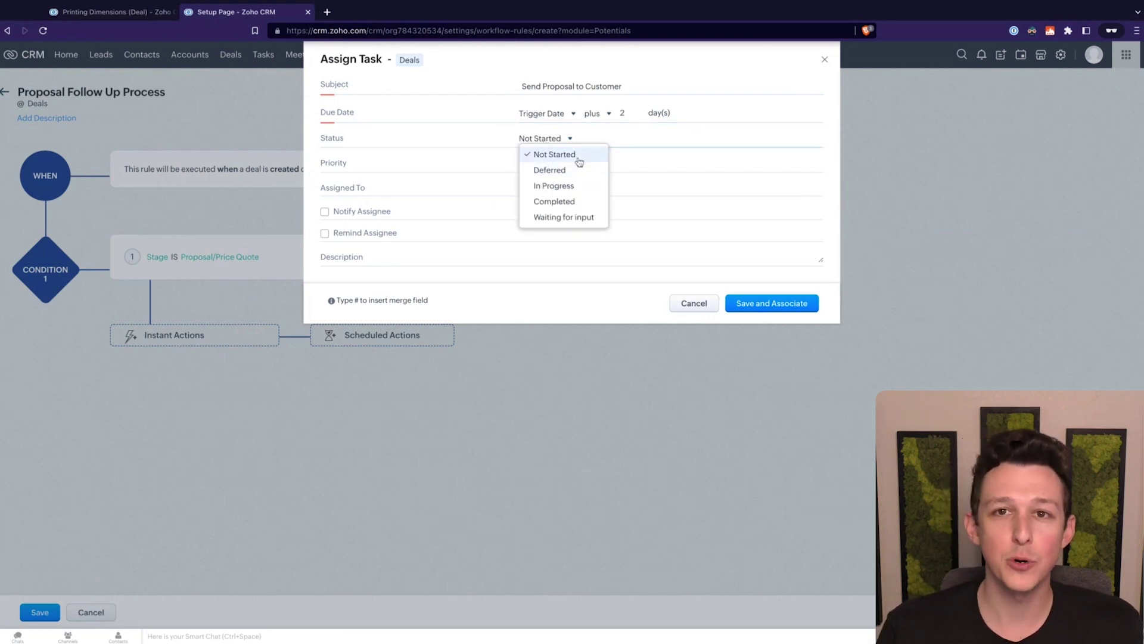
left_click(527, 163)
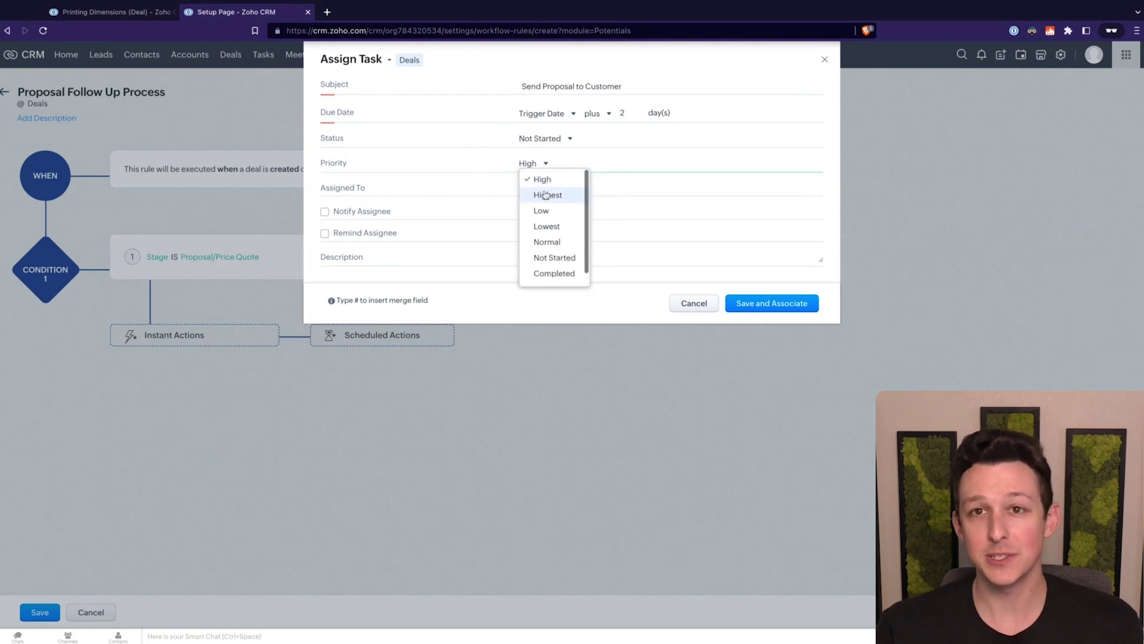
left_click(534, 67)
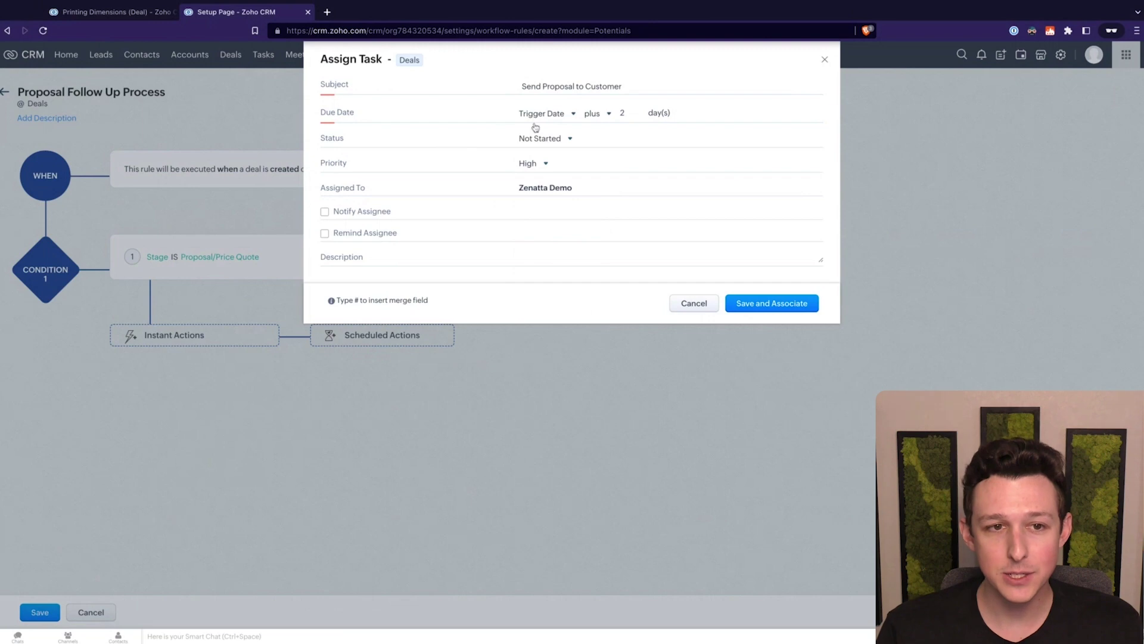
triple_click(517, 192)
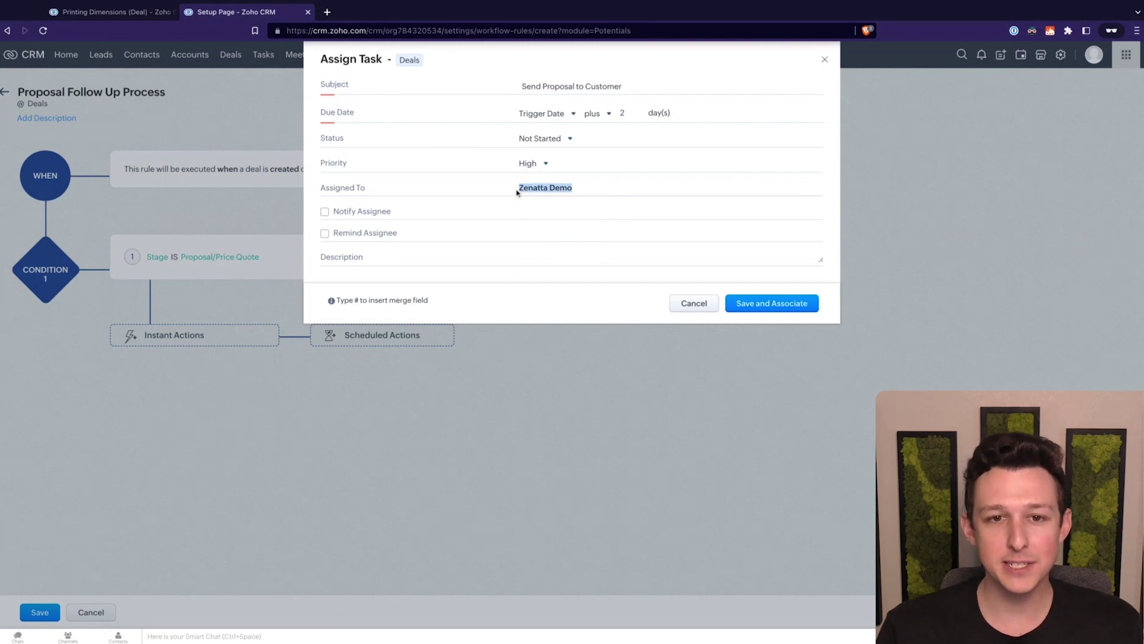
left_click(517, 192)
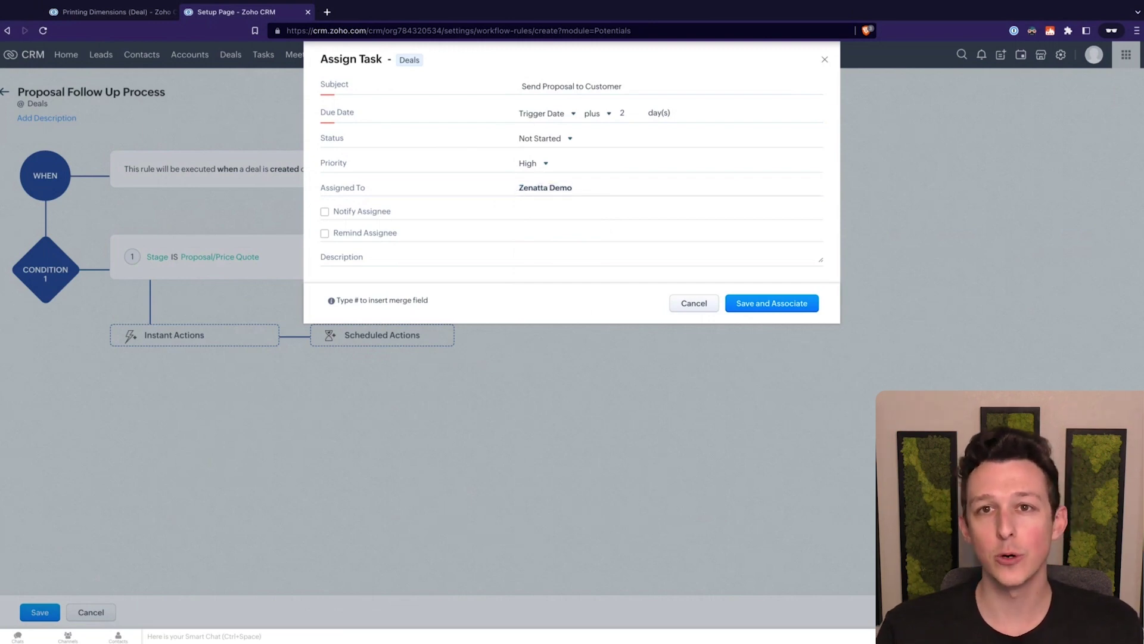
triple_click(520, 190)
left_click(581, 191)
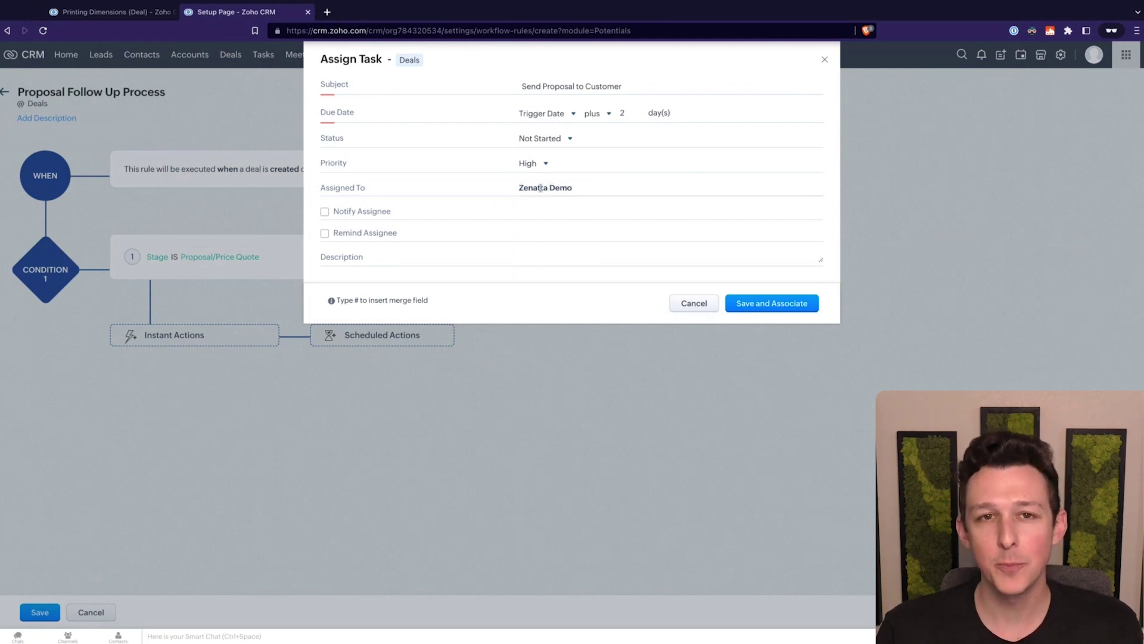
Check the Deal Owner in the Printing Dimensions deal and compare it with the task's Assigned To field
left_click(128, 17)
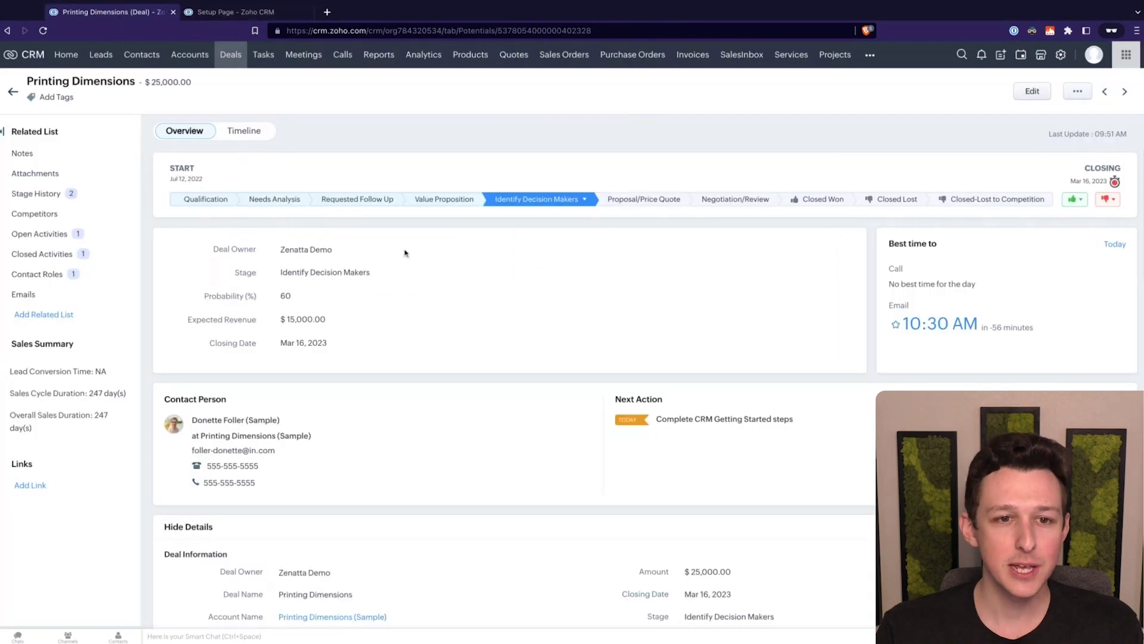
left_click_drag(197, 226, 332, 226)
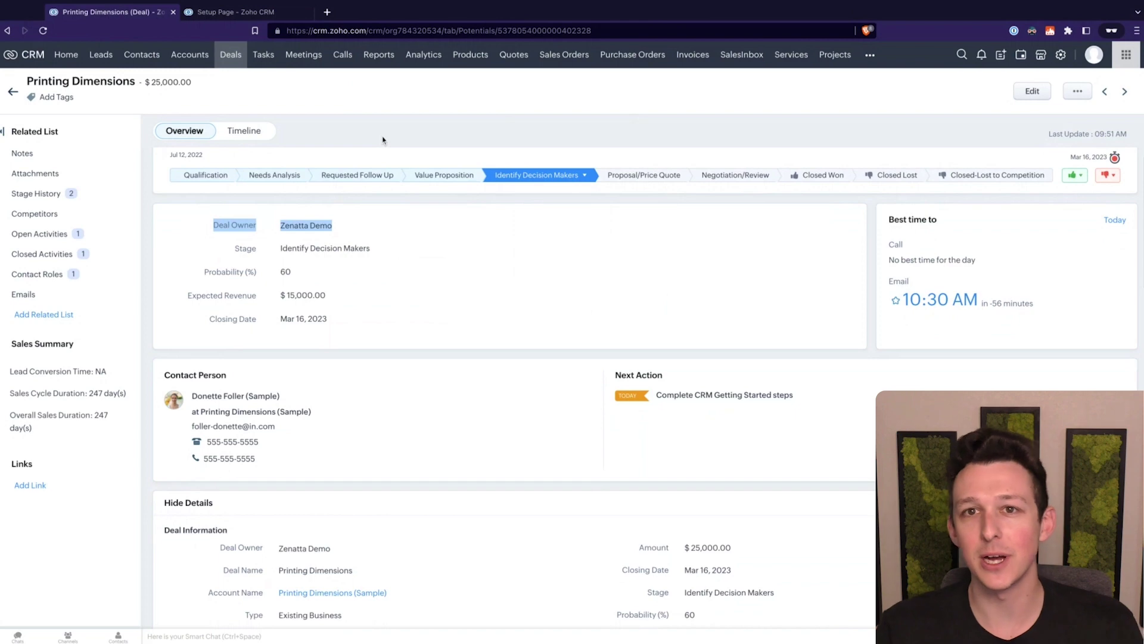
left_click(361, 139)
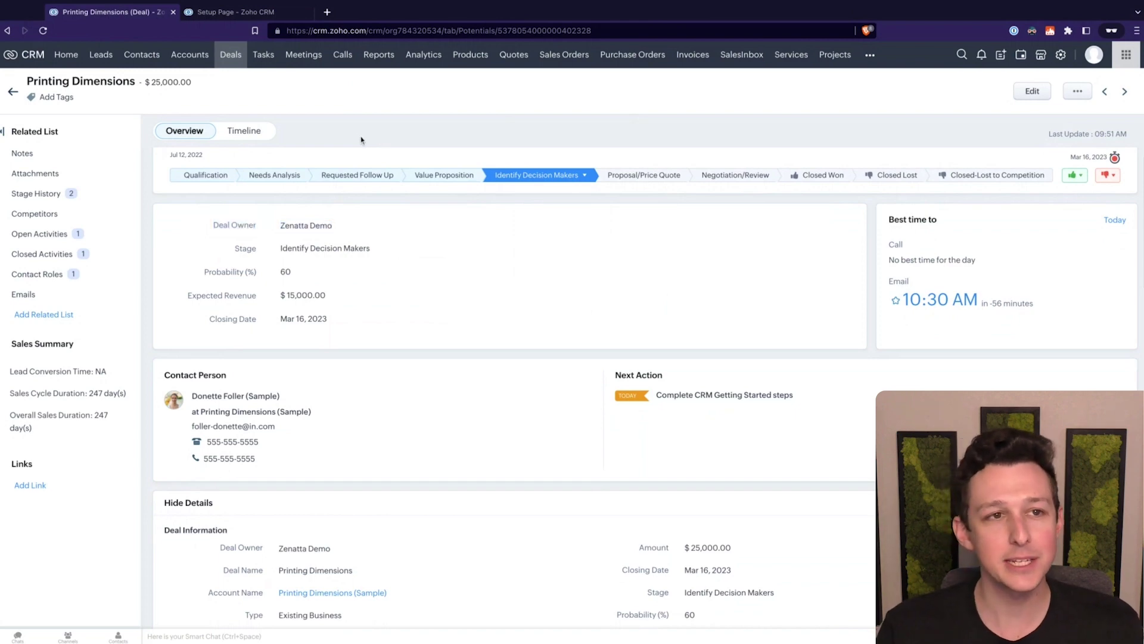
left_click(275, 18)
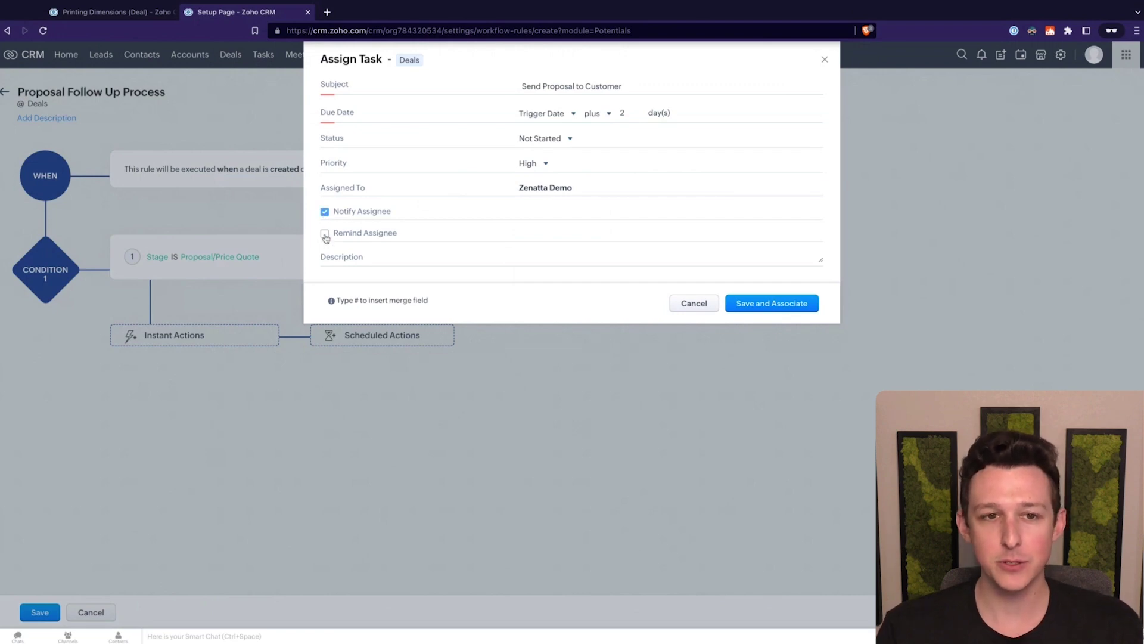
left_click_drag(520, 190, 593, 192)
left_click(593, 192)
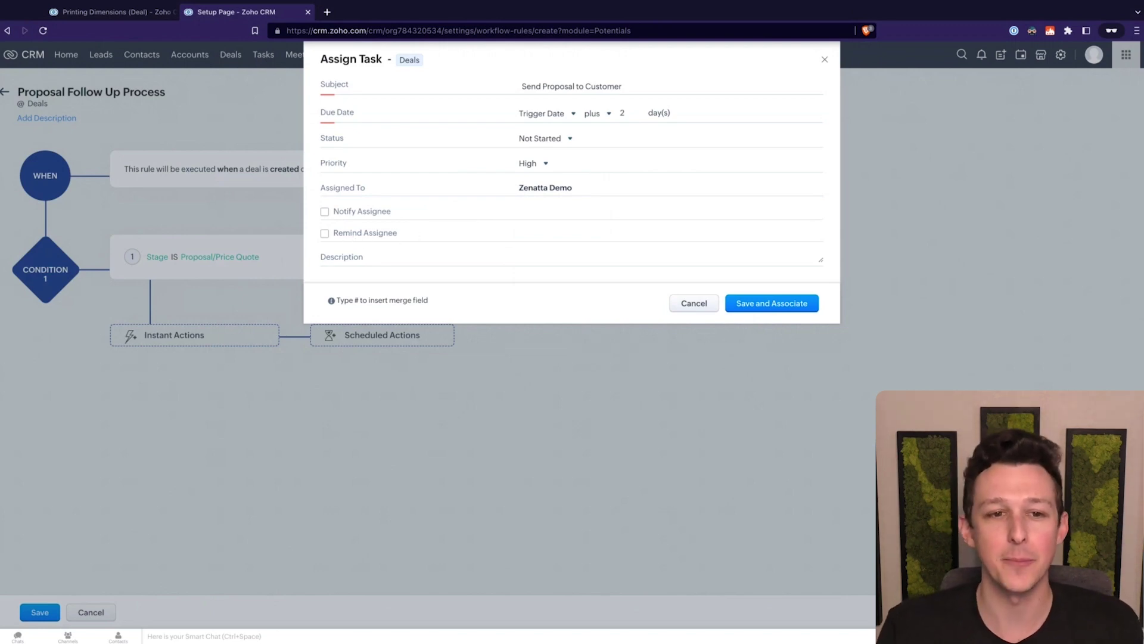
Try the Remind Assignee option, look through its reminder day and alert mode choices, and turn it off again
left_click(324, 234)
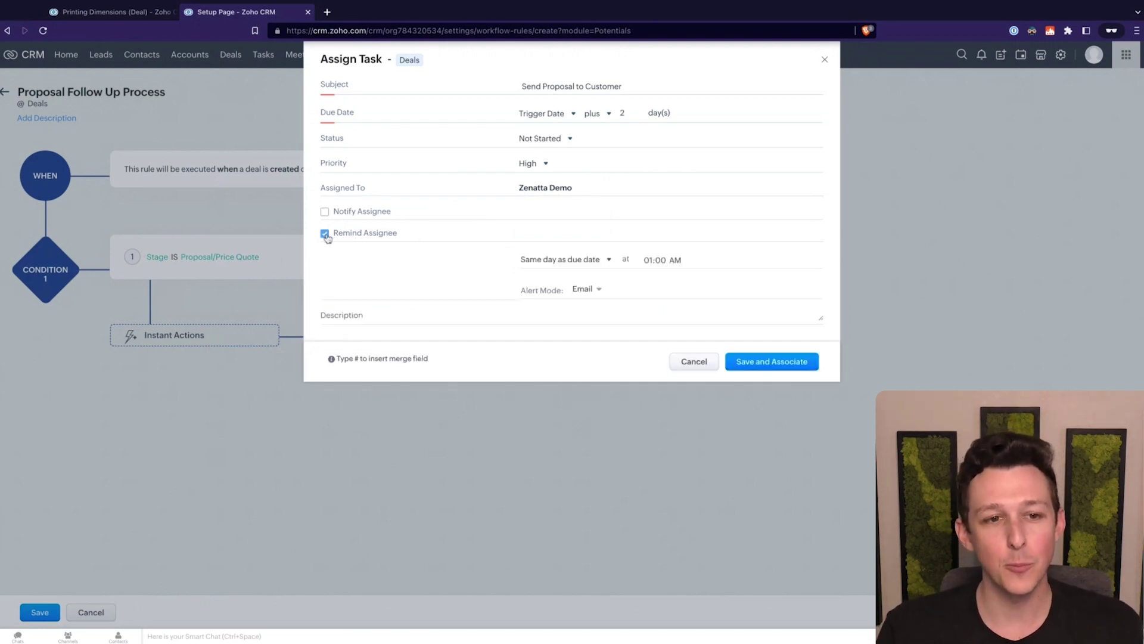
left_click(602, 264)
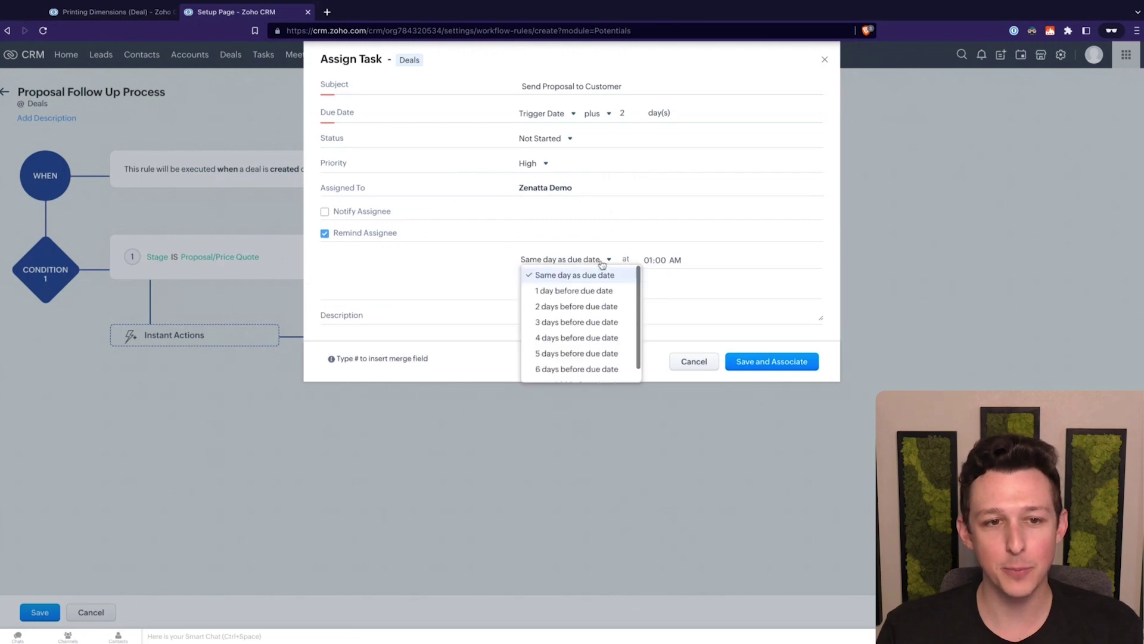
left_click(486, 255)
left_click(596, 290)
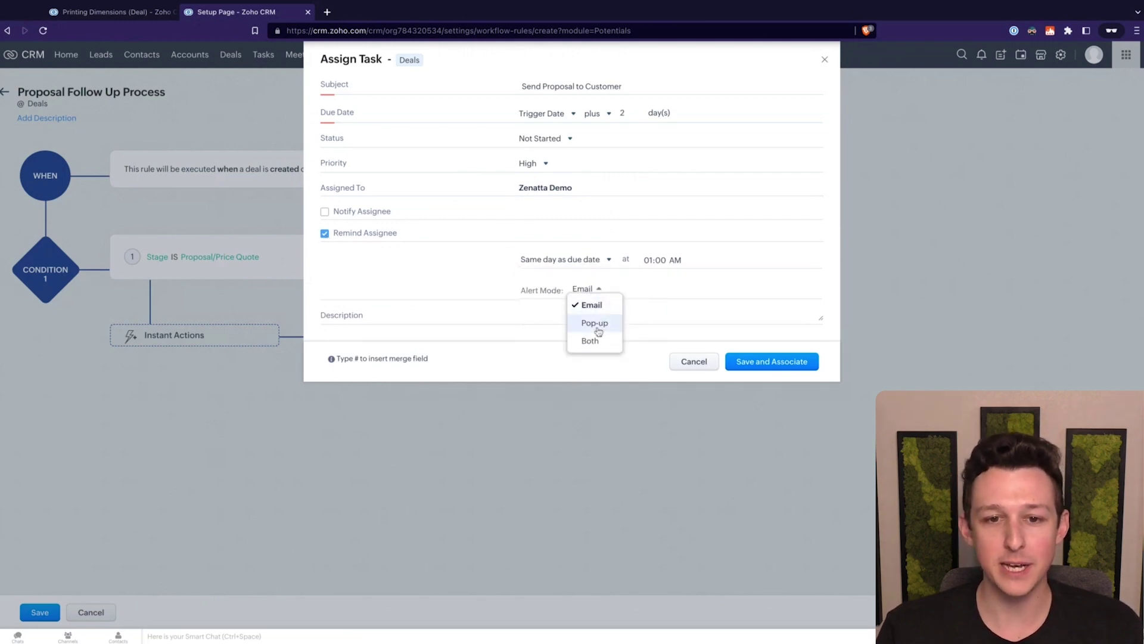
left_click(465, 288)
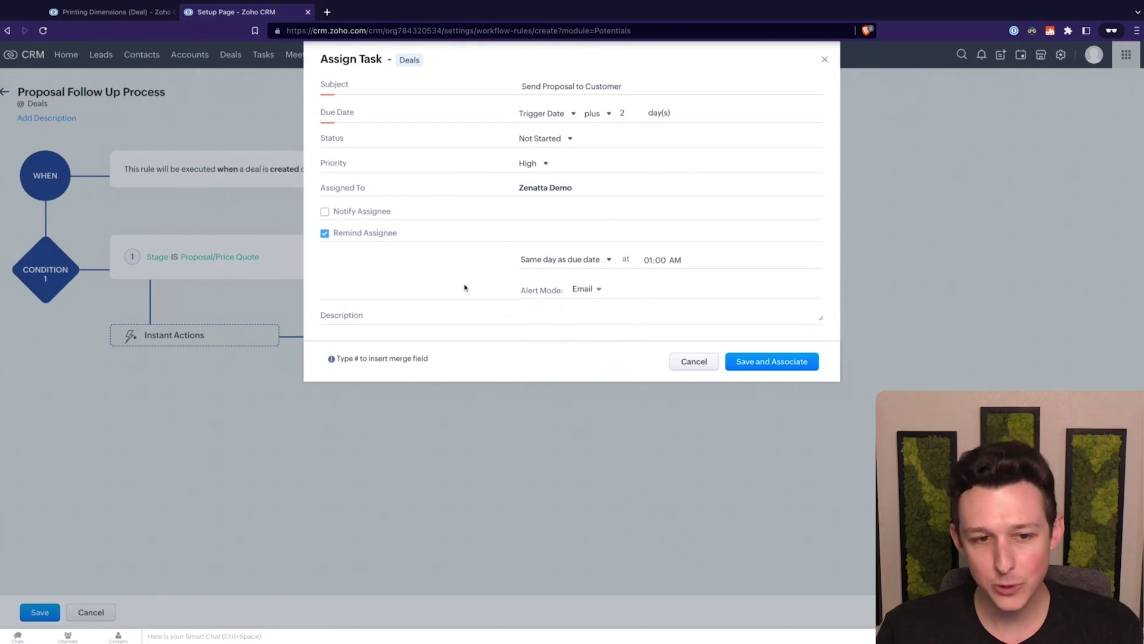
left_click(369, 232)
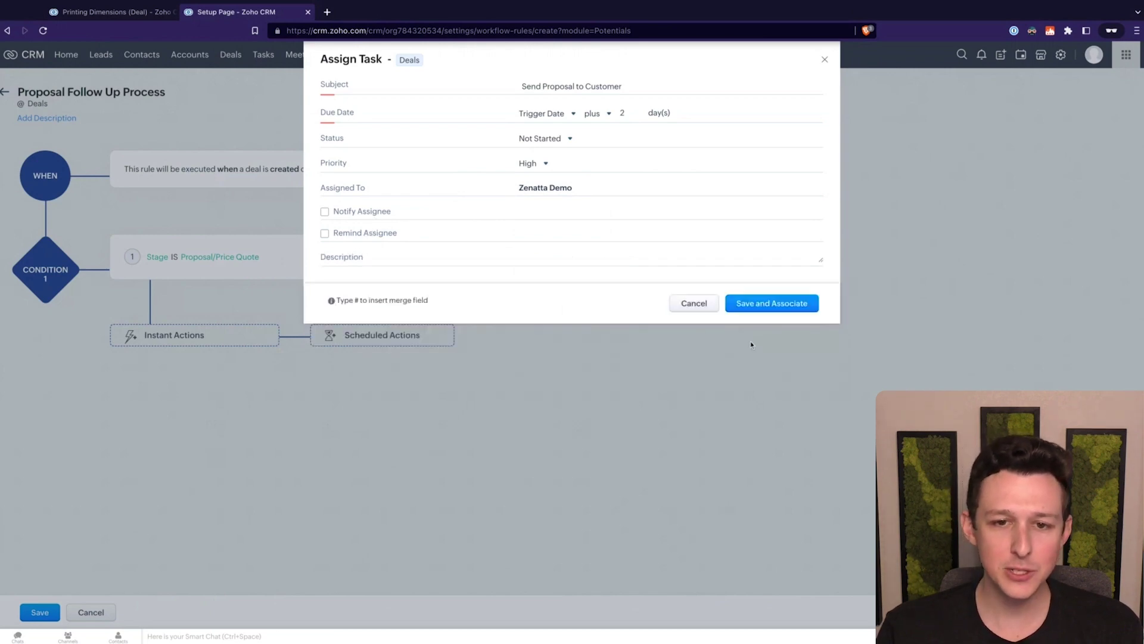
Save the Send Proposal to Customer task and associate it with the rule
left_click(757, 306)
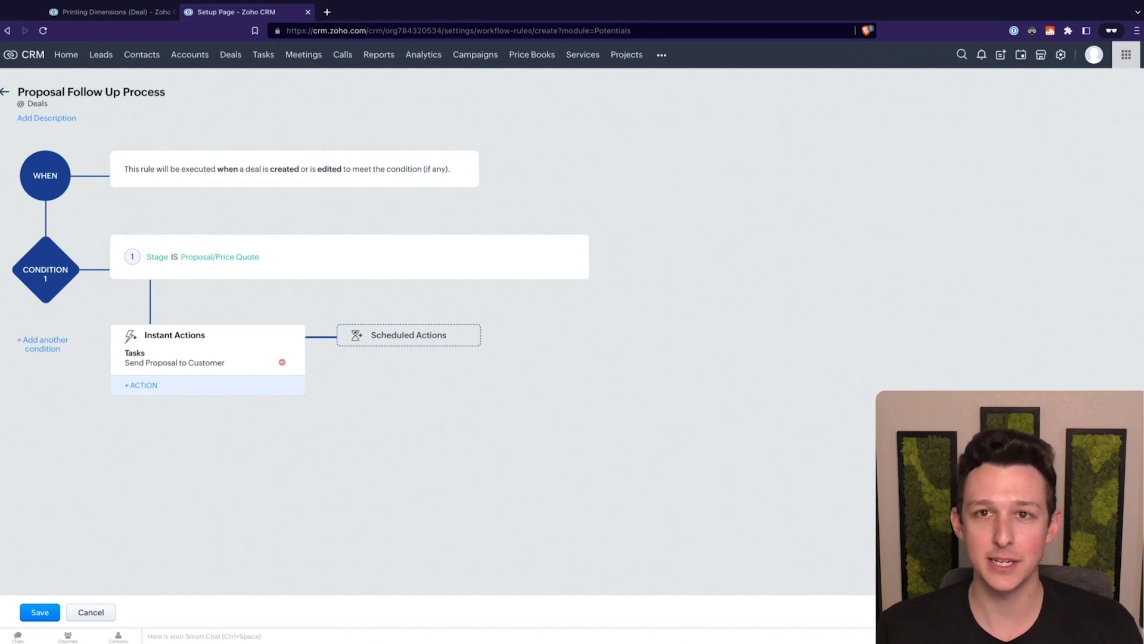
Set up scheduled actions for condition 1 that execute 5 days after the rule trigger time
left_click(399, 335)
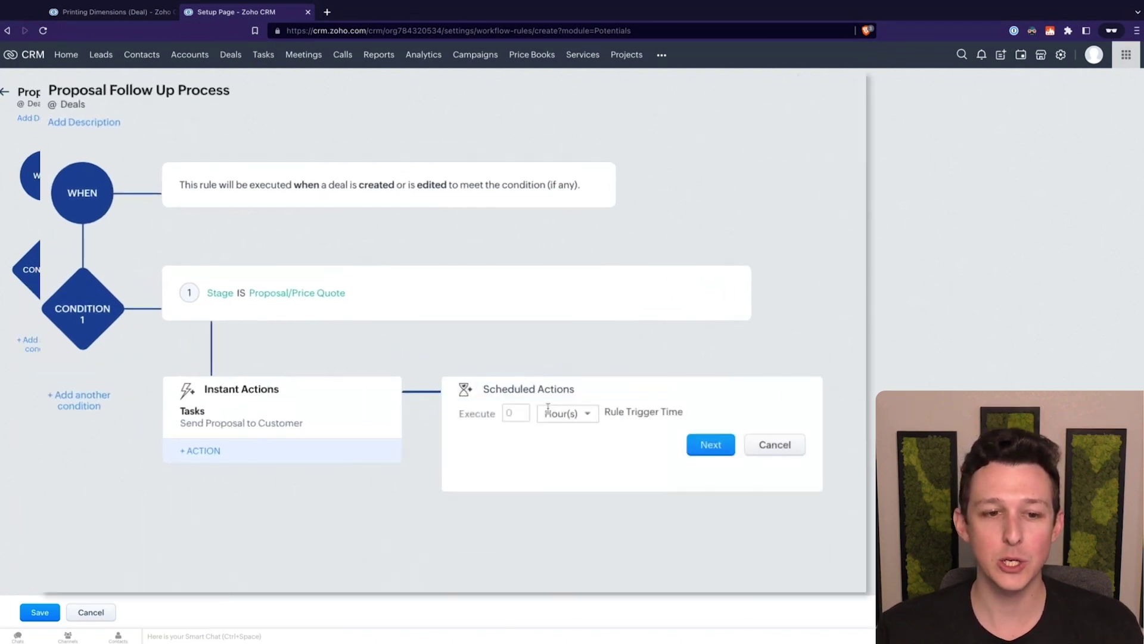
left_click(562, 411)
left_click(575, 456)
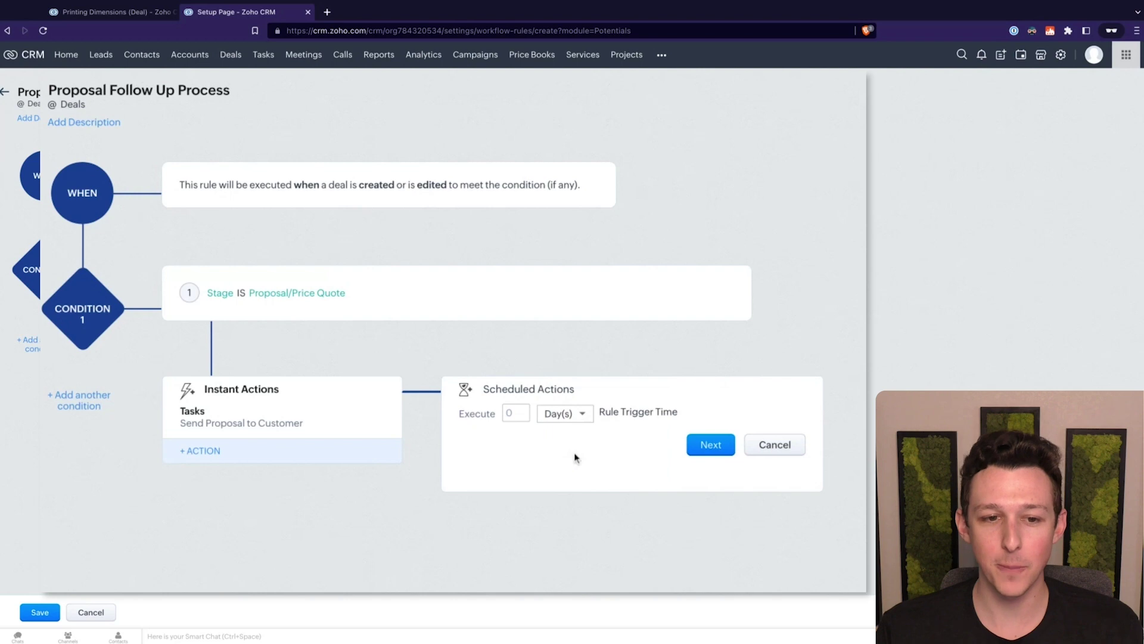
left_click(516, 412)
type("5")
left_click(608, 453)
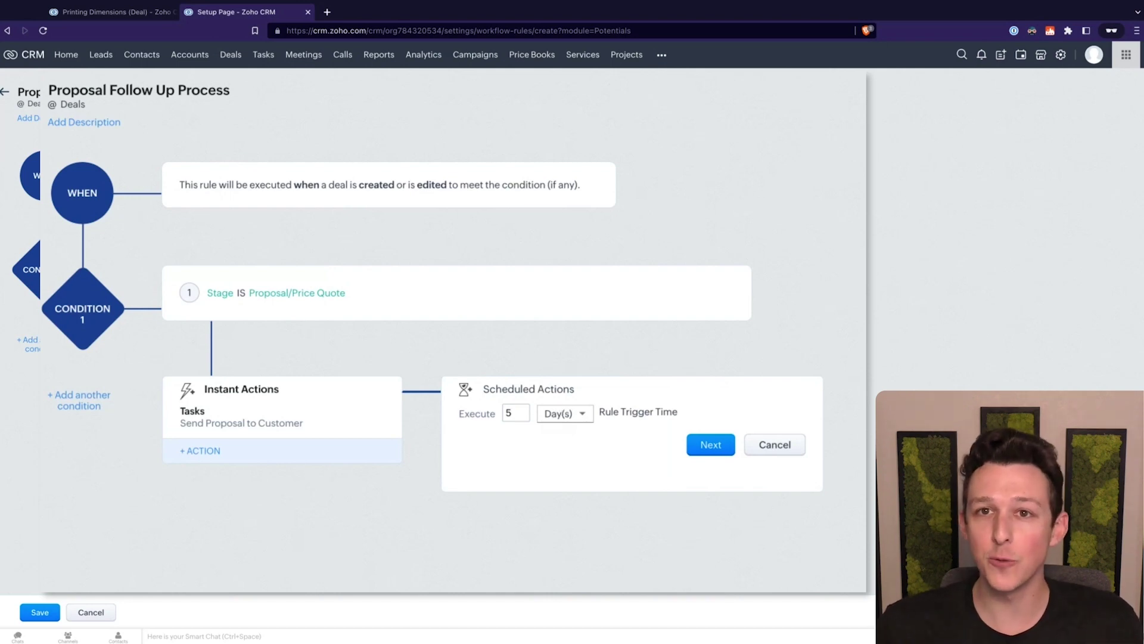
left_click(709, 448)
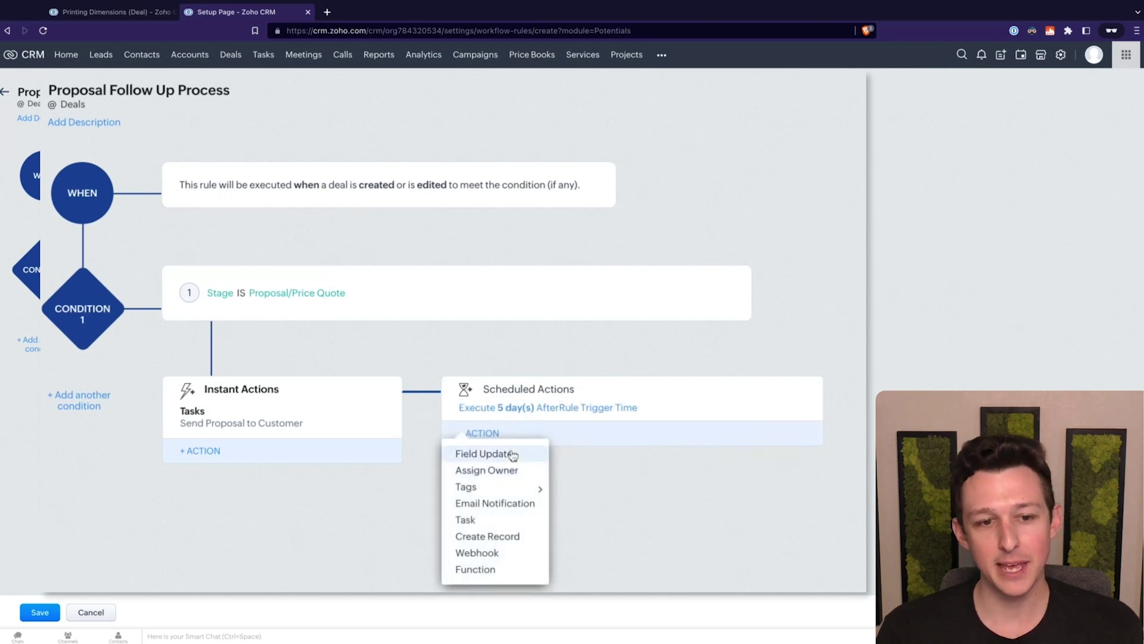
Start a new email notification for the scheduled action and name it Proposal Follow Up
left_click(509, 506)
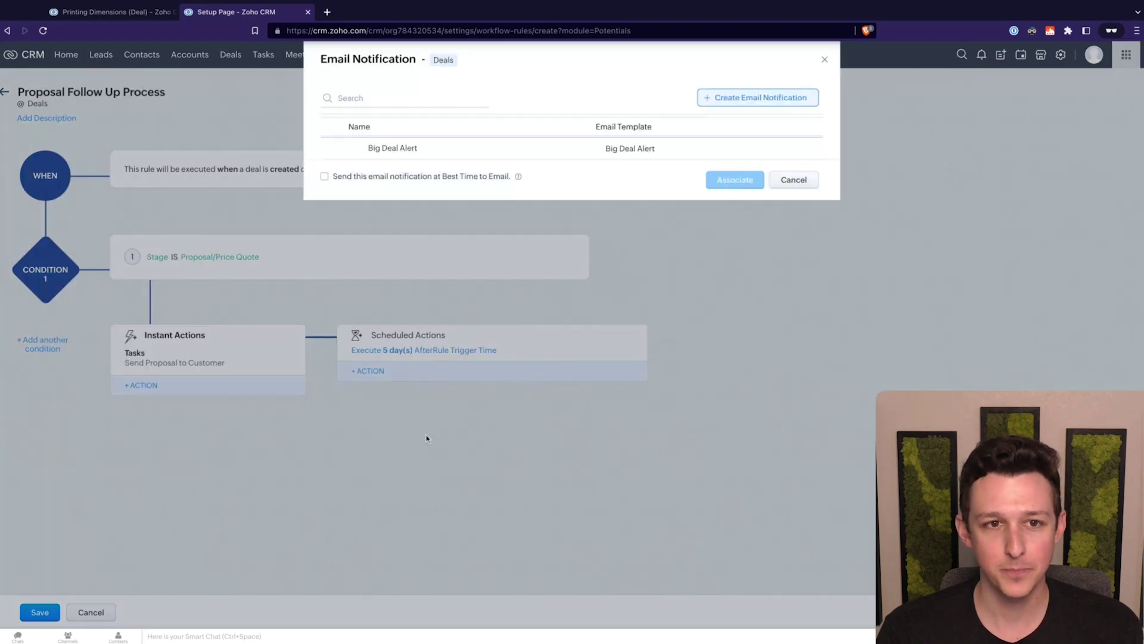
left_click(745, 98)
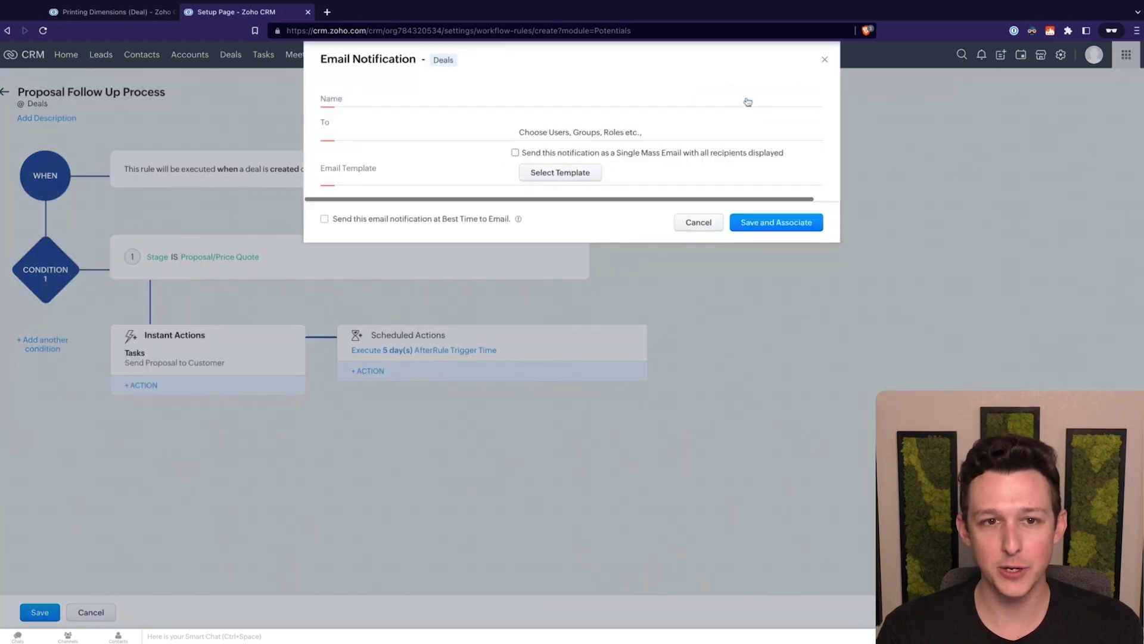
type("#x")
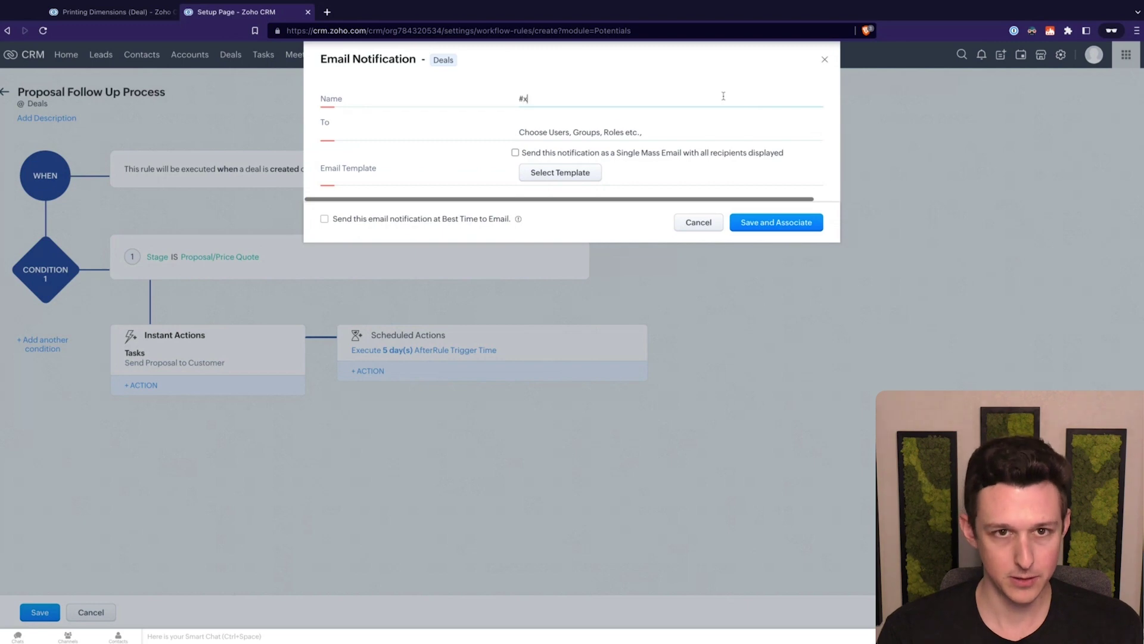
type("oposal Follow Up")
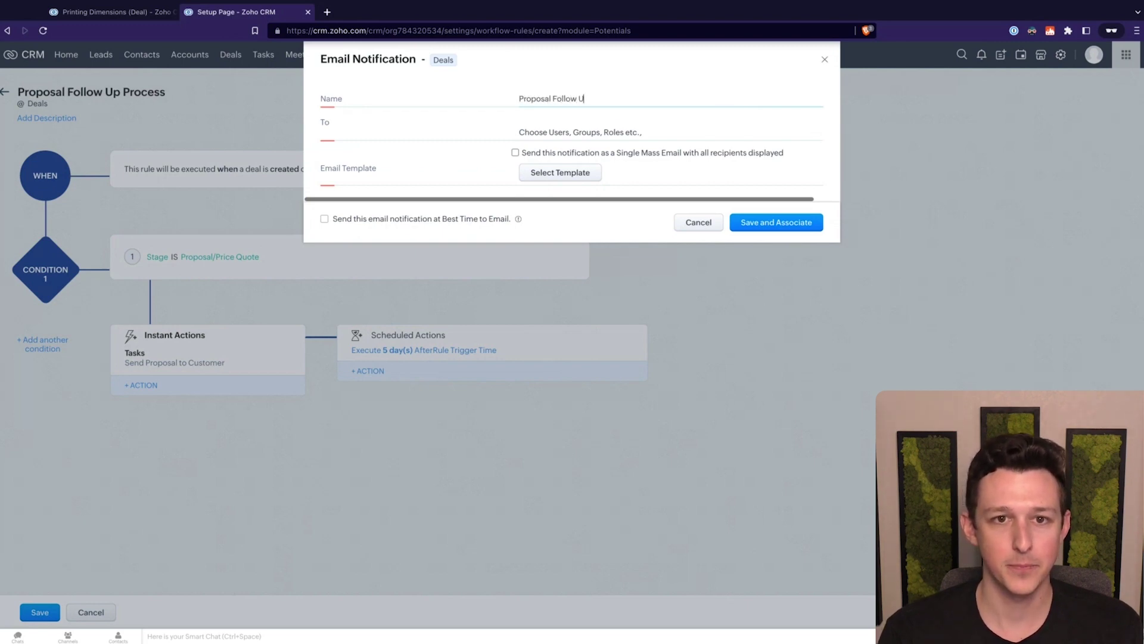
Add the contact's Email field to the notification's selected recipients
left_click(636, 137)
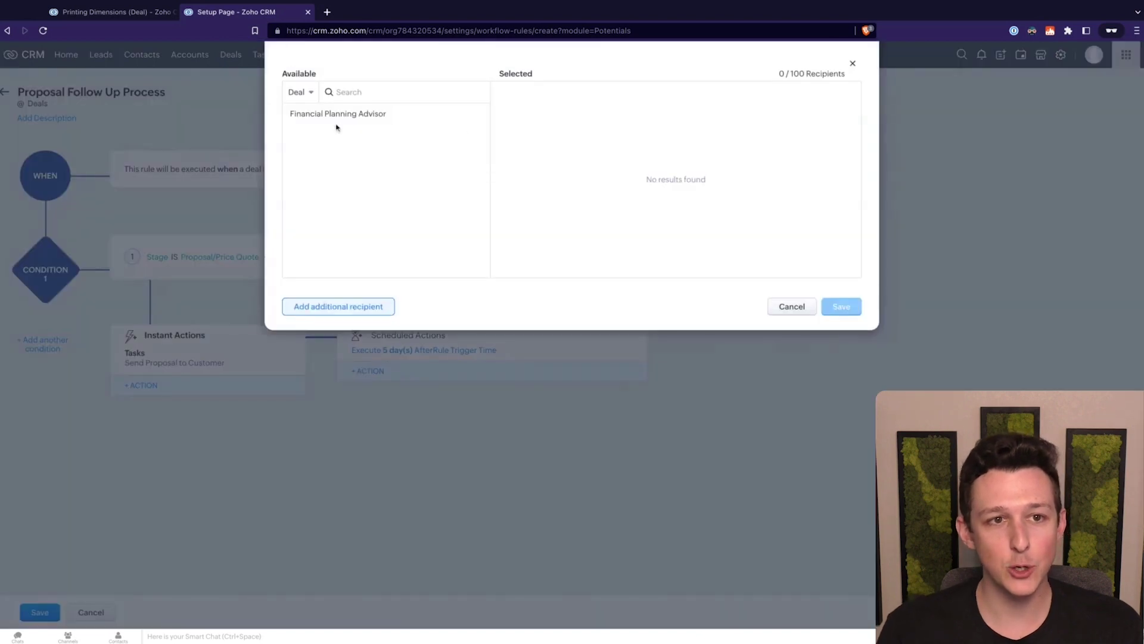
left_click(310, 94)
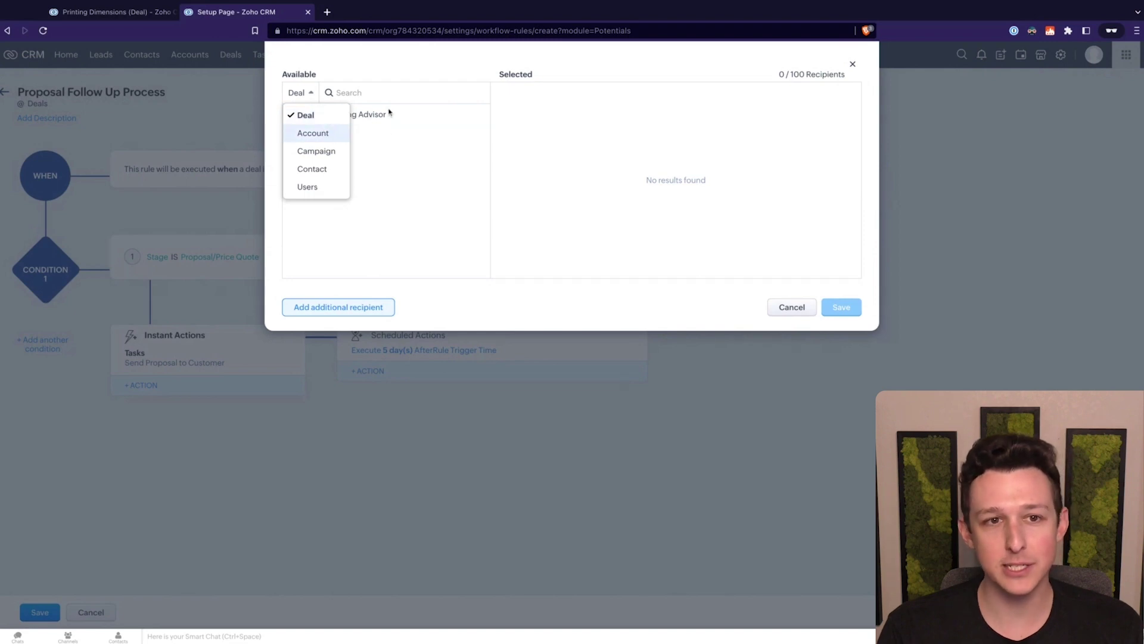
left_click(312, 169)
mouse_move(317, 122)
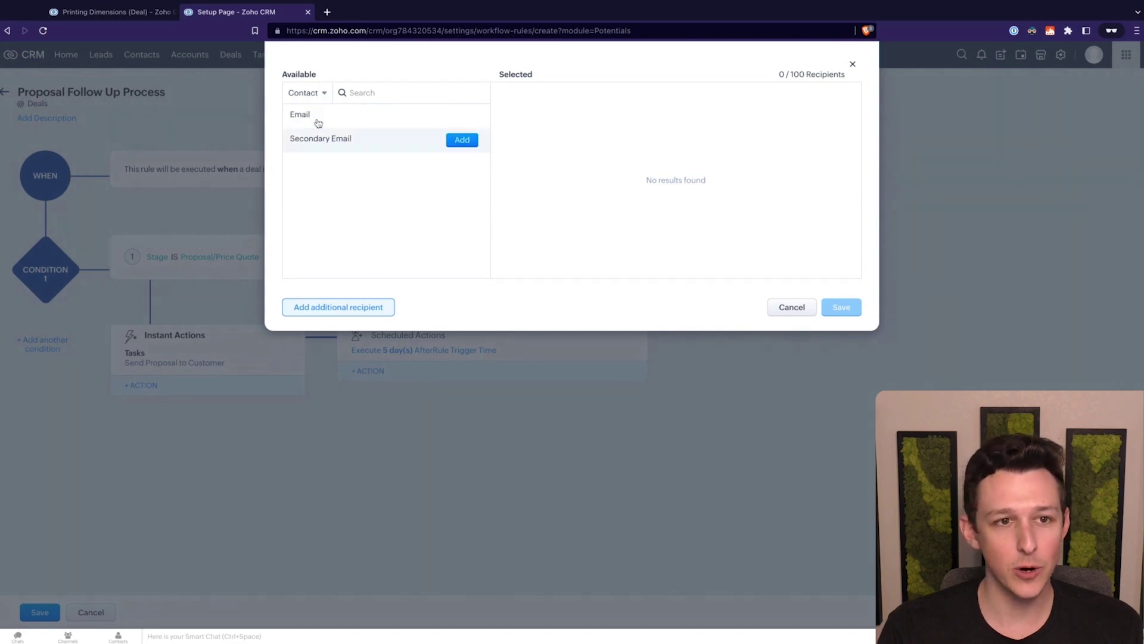
left_click(460, 116)
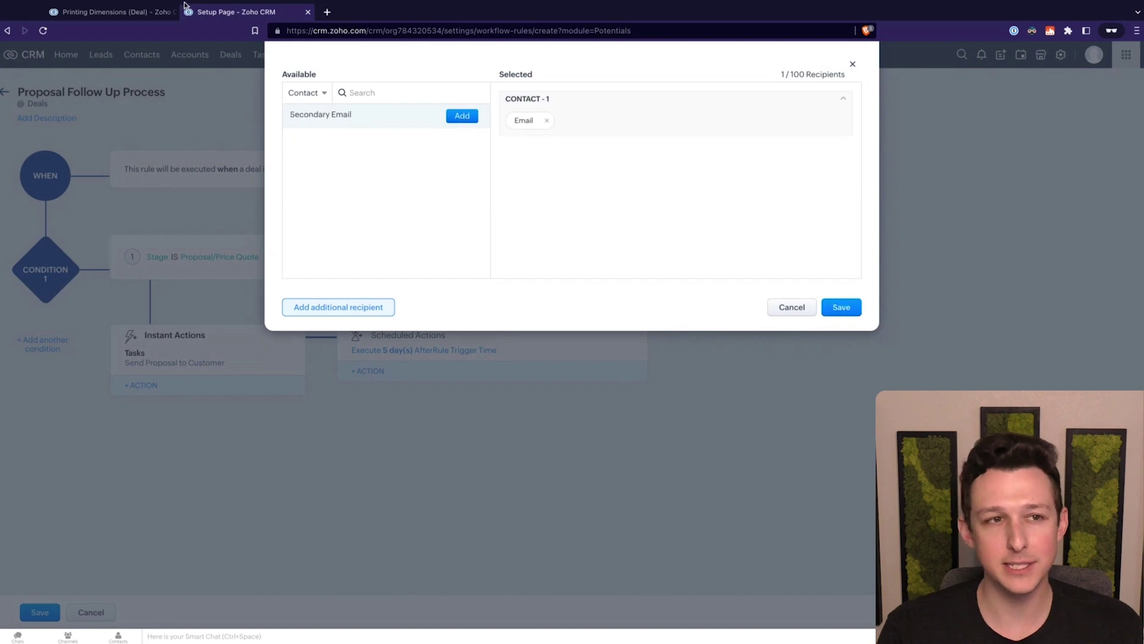
Review the contact person and contact name details on the Printing Dimensions deal, and return to the workflow rule setup
left_click(147, 16)
scroll(450, 332, "down", 3)
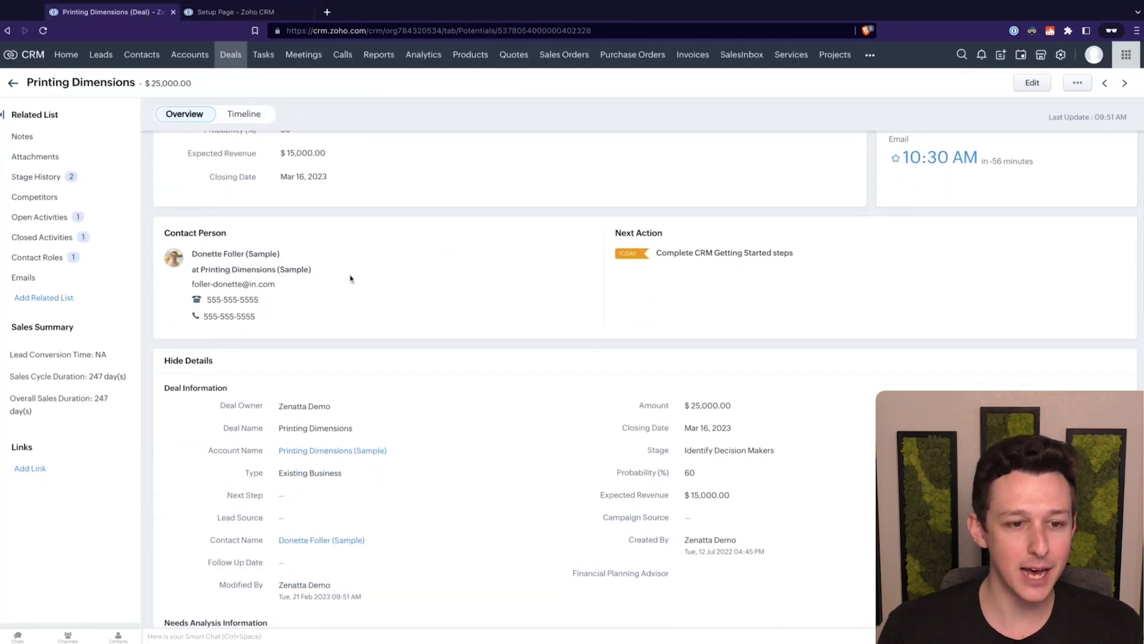
scroll(350, 278, "down", 5)
scroll(351, 278, "up", 3)
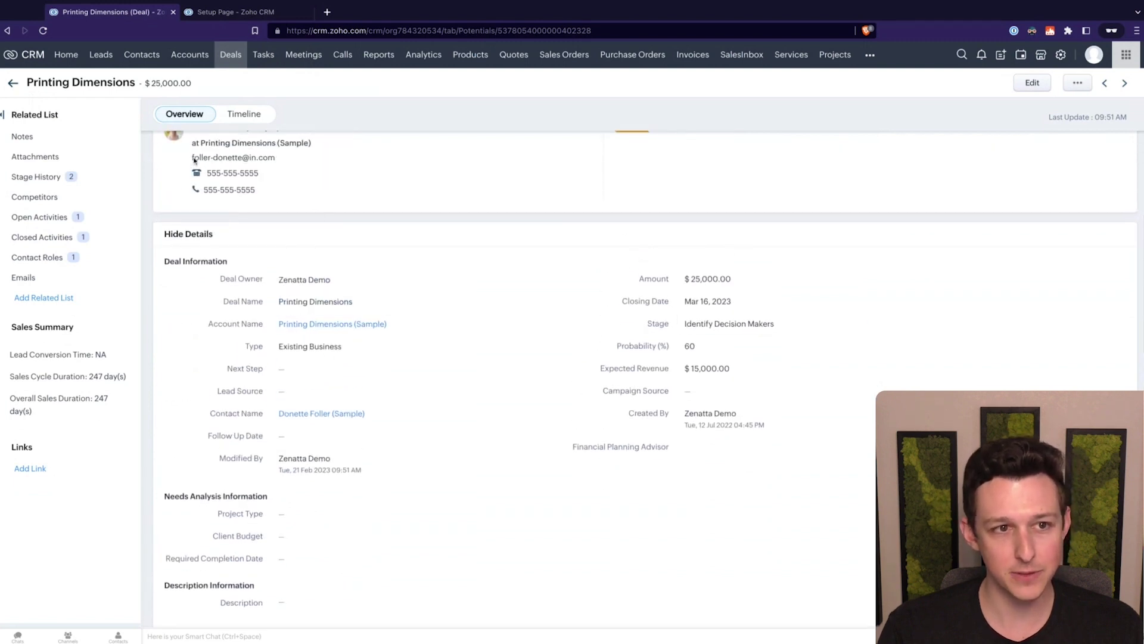
scroll(235, 157, "up", 1)
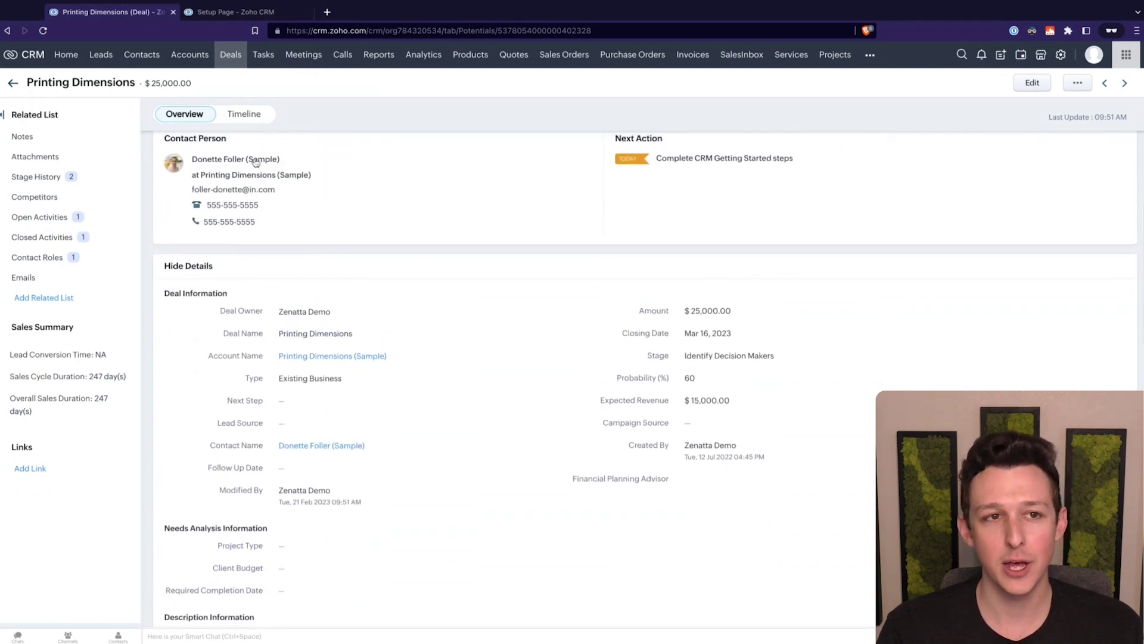
left_click(251, 11)
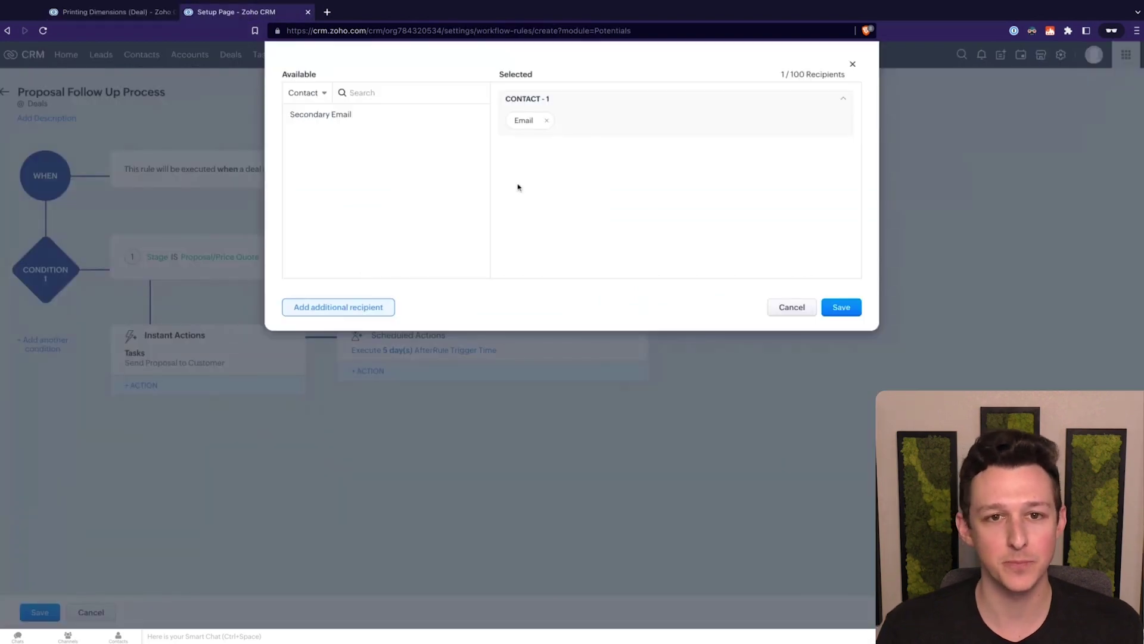
Save the notification's recipients and start a new HTML / plain text email template for it
left_click(841, 306)
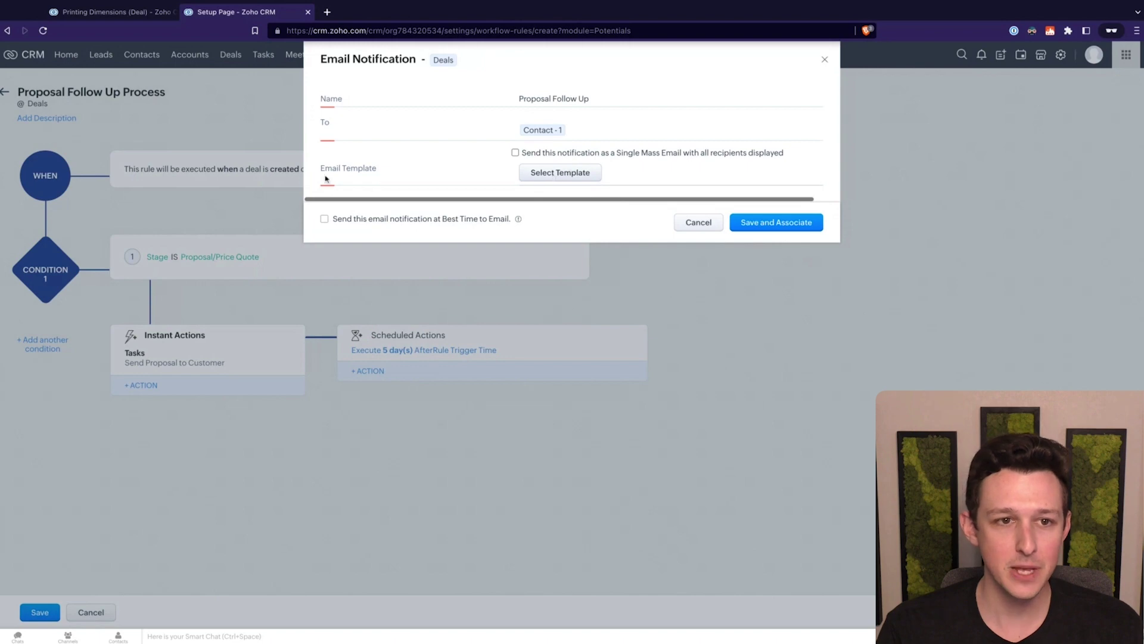
left_click(570, 172)
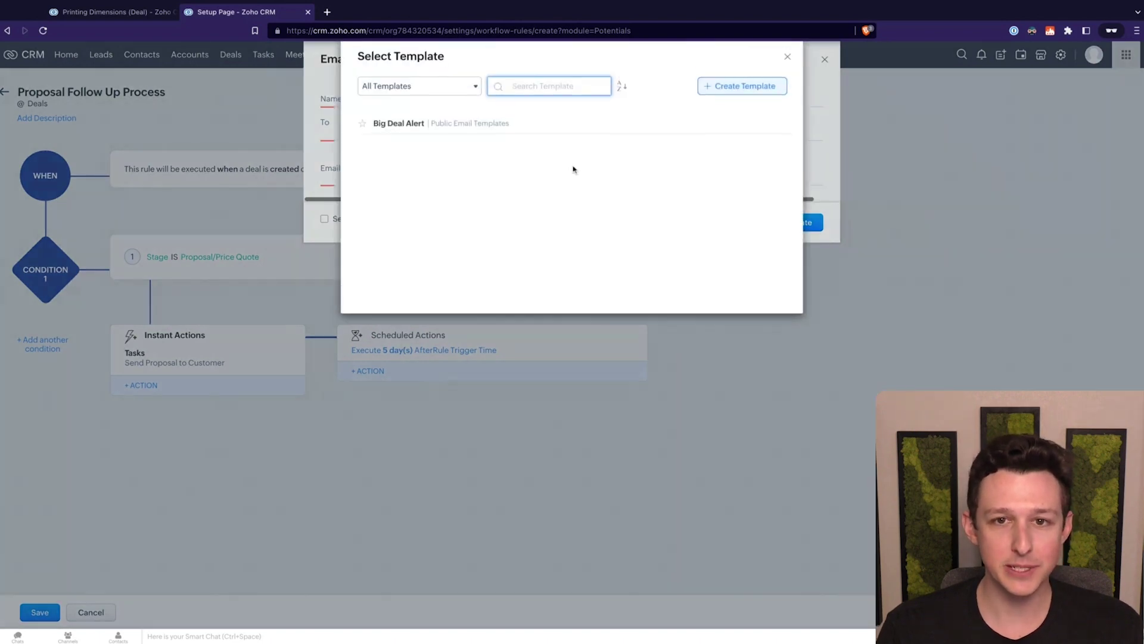
left_click(728, 87)
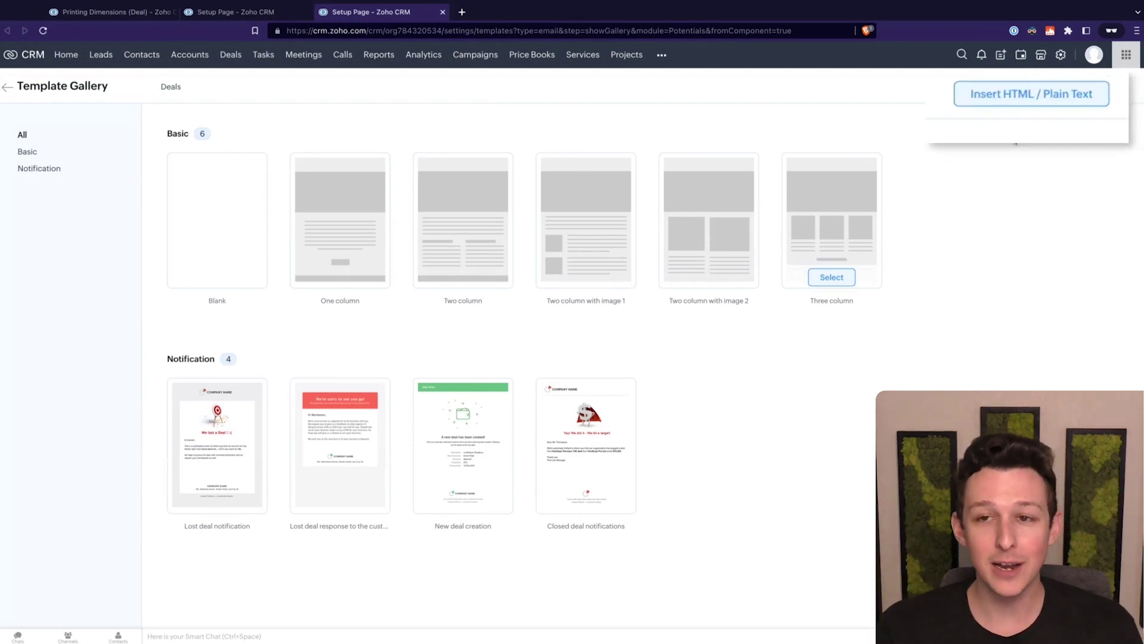
left_click(1014, 99)
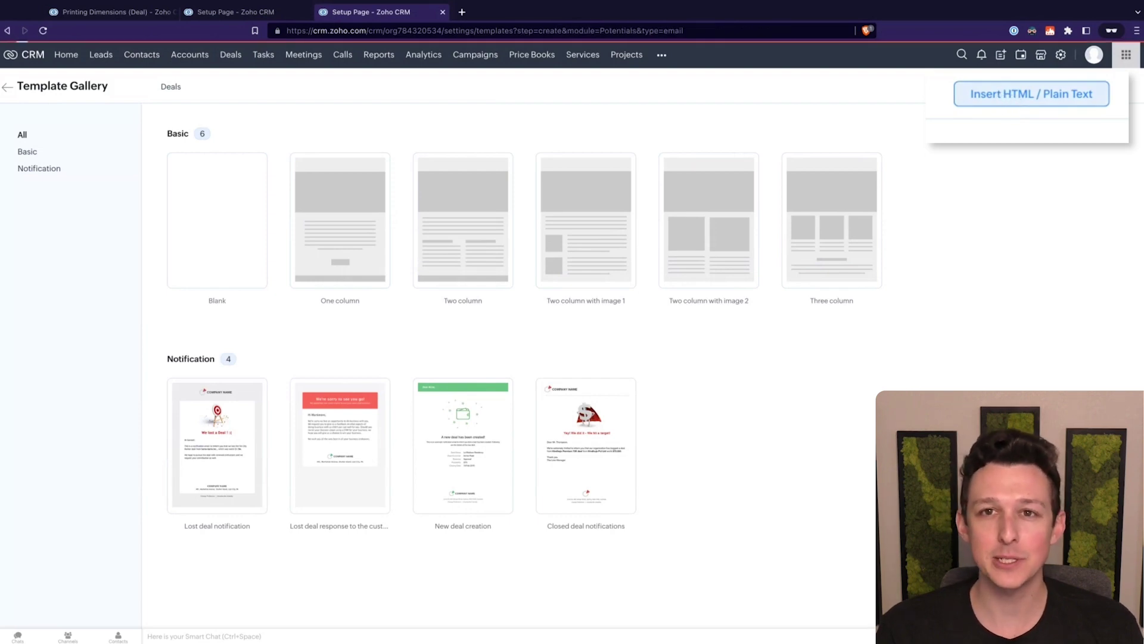
Name the new email template Proposal Follow Up
left_click(152, 54)
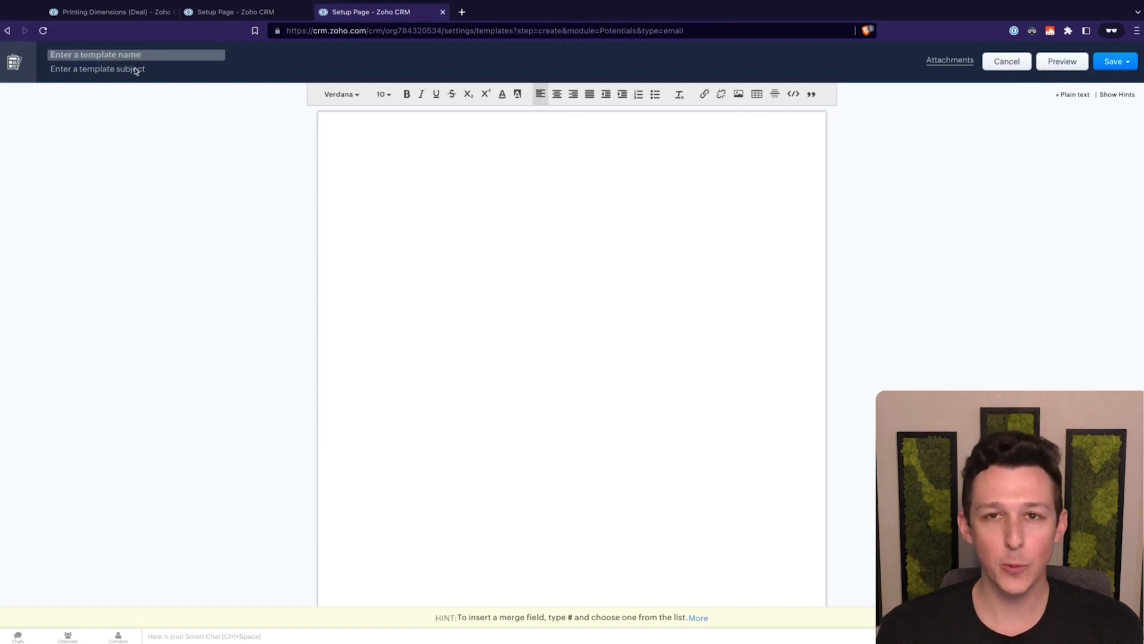
type("Pro")
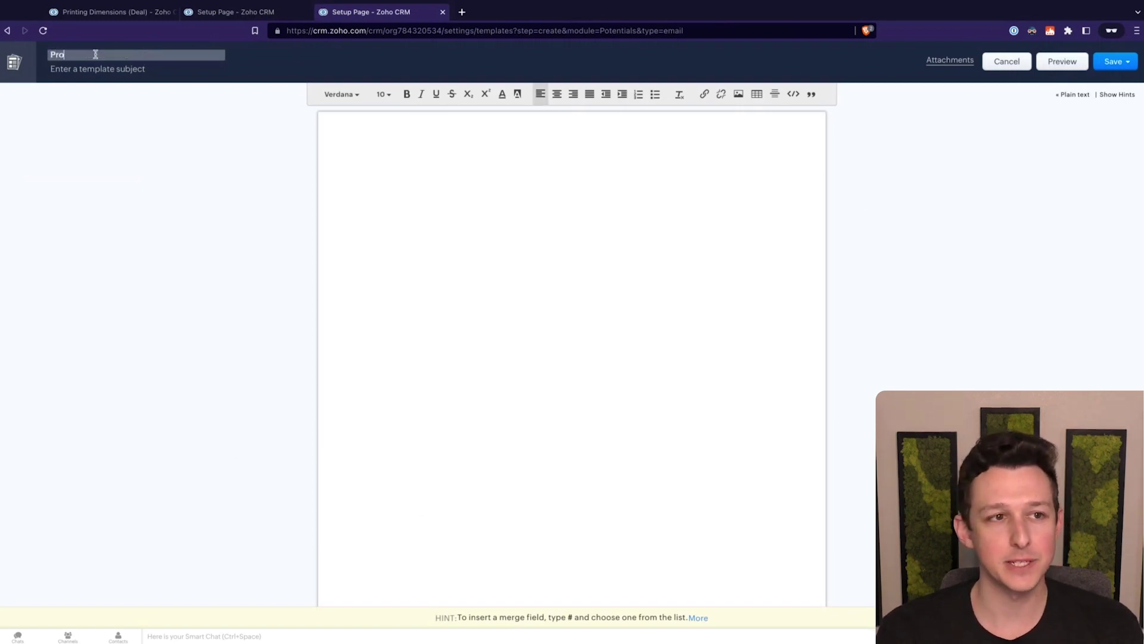
type("posal Follow Up")
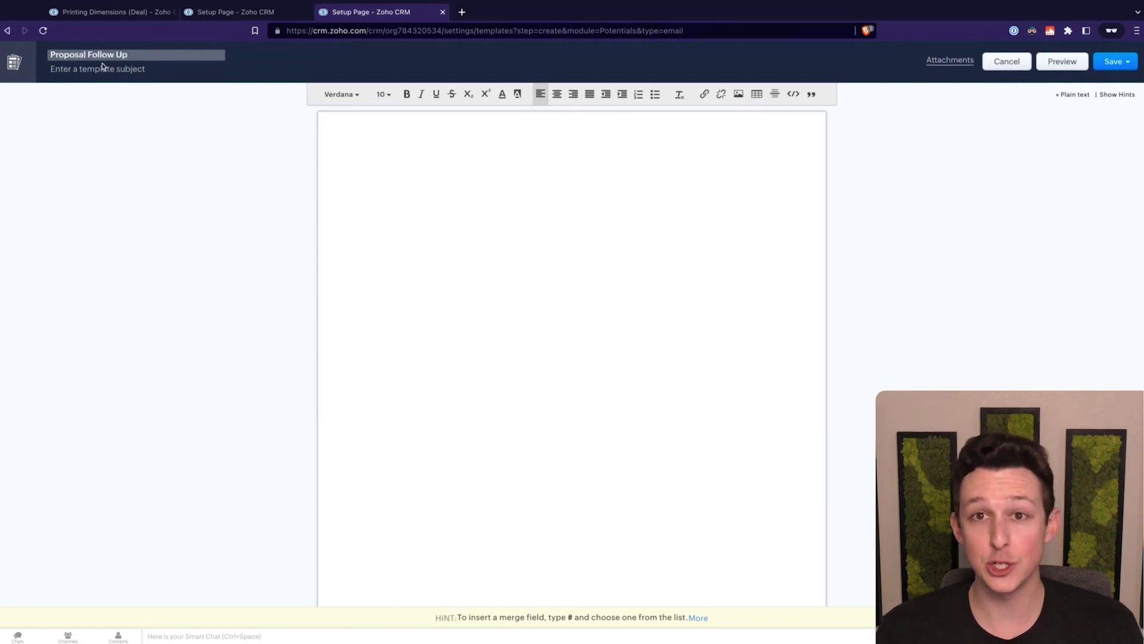
Set the template subject to "Zenatta // ${Accounts.Account Name} - Proposal Check-in", using the Account Name merge field from Accounts
left_click(101, 71)
type("Zenatta")
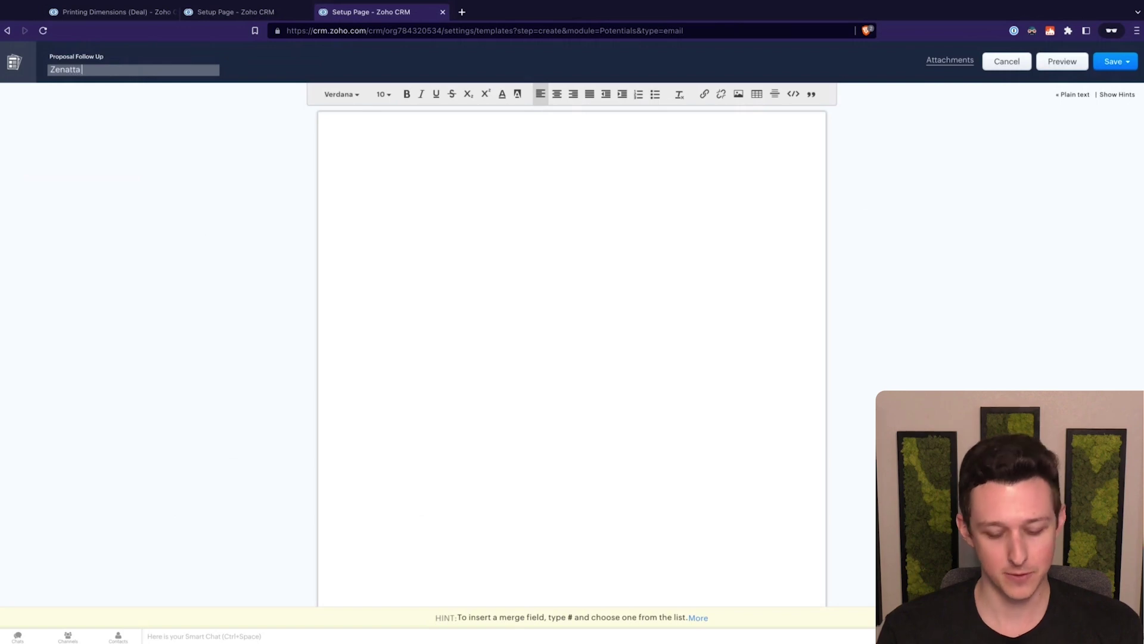
type(" // #")
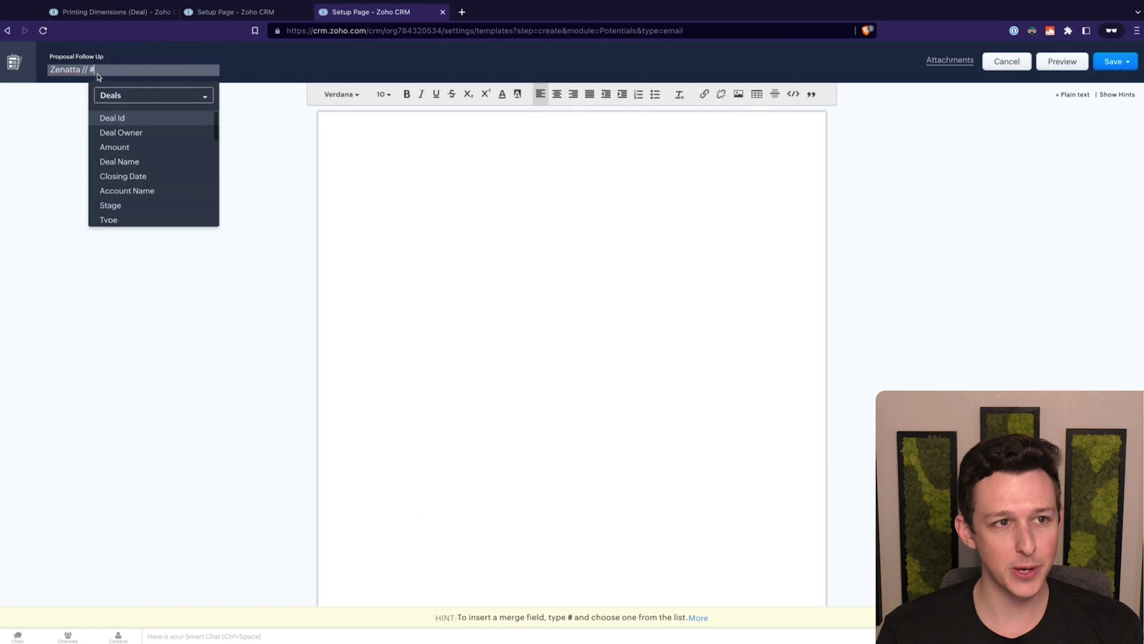
left_click(110, 96)
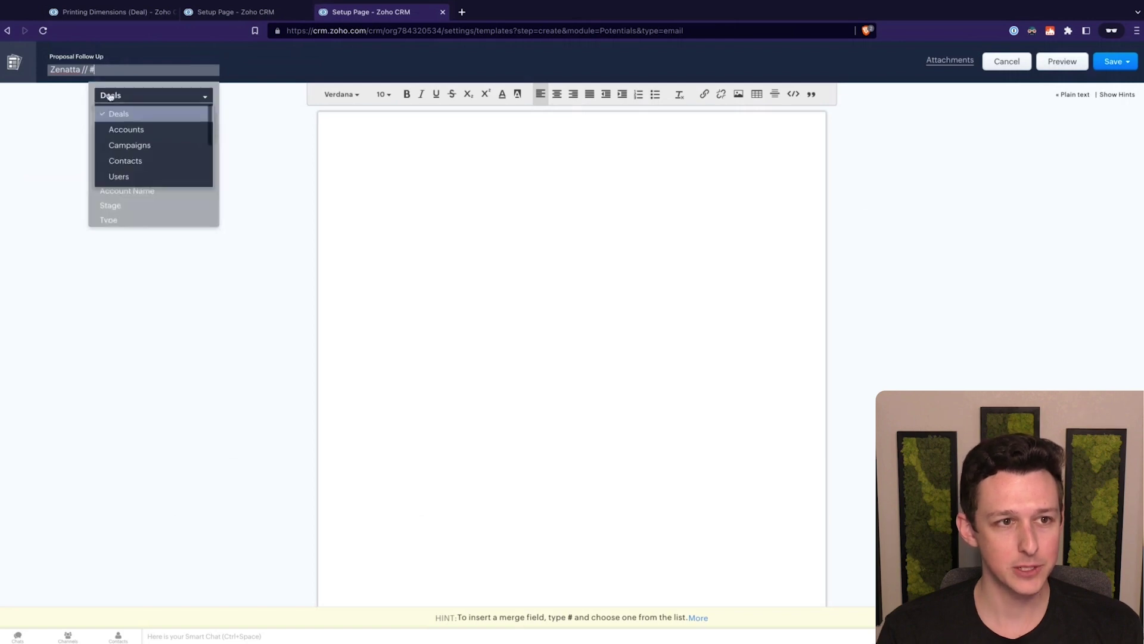
left_click(120, 130)
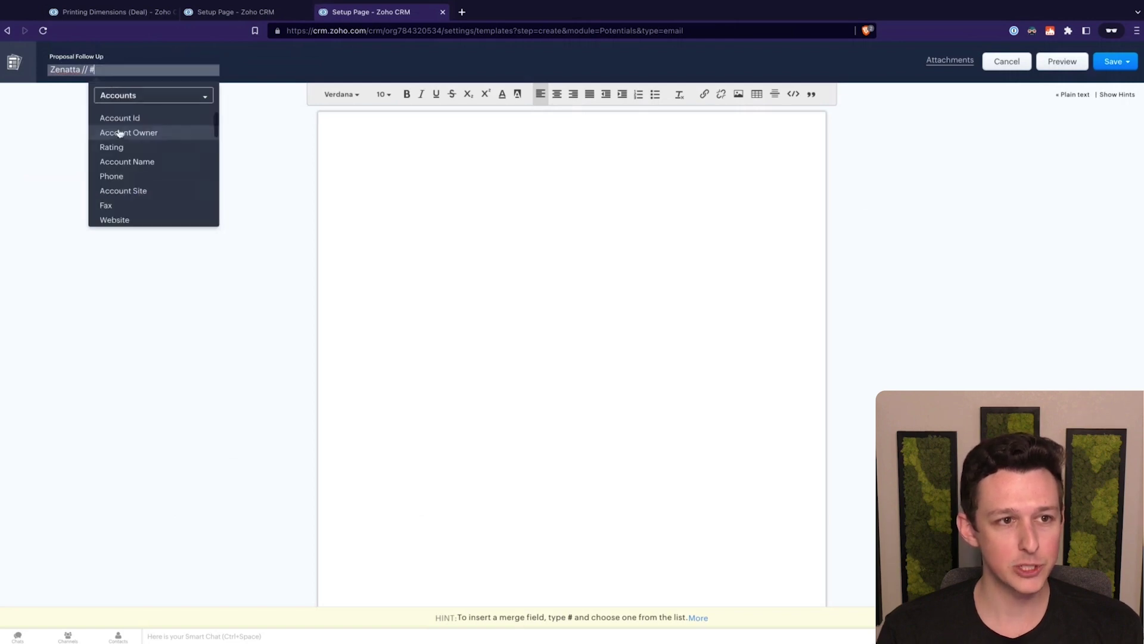
left_click(127, 161)
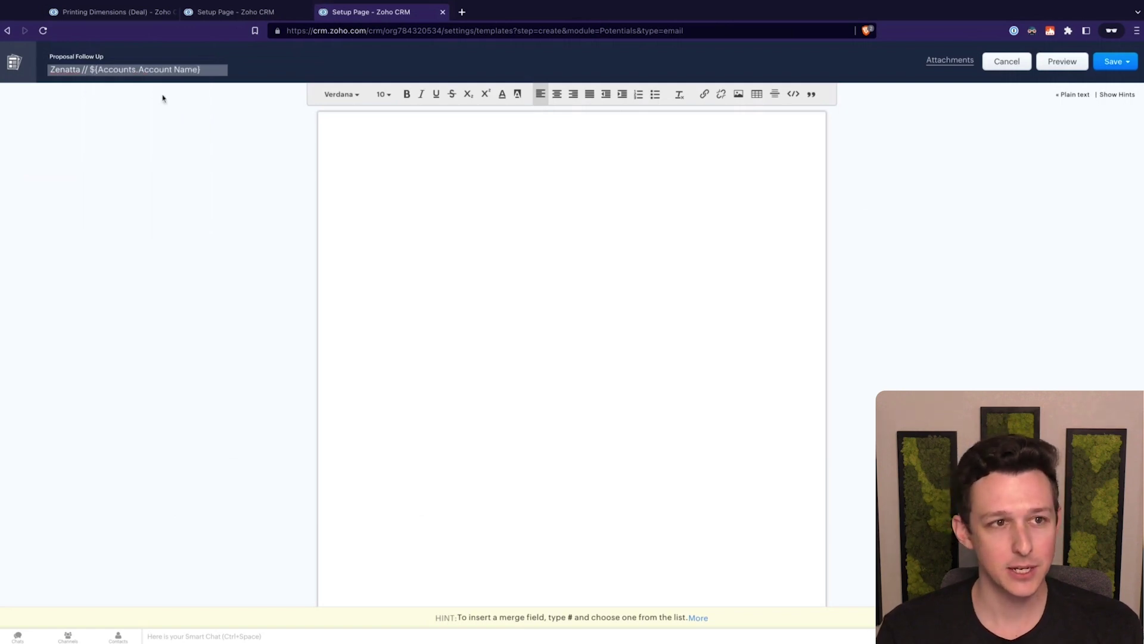
type("- ")
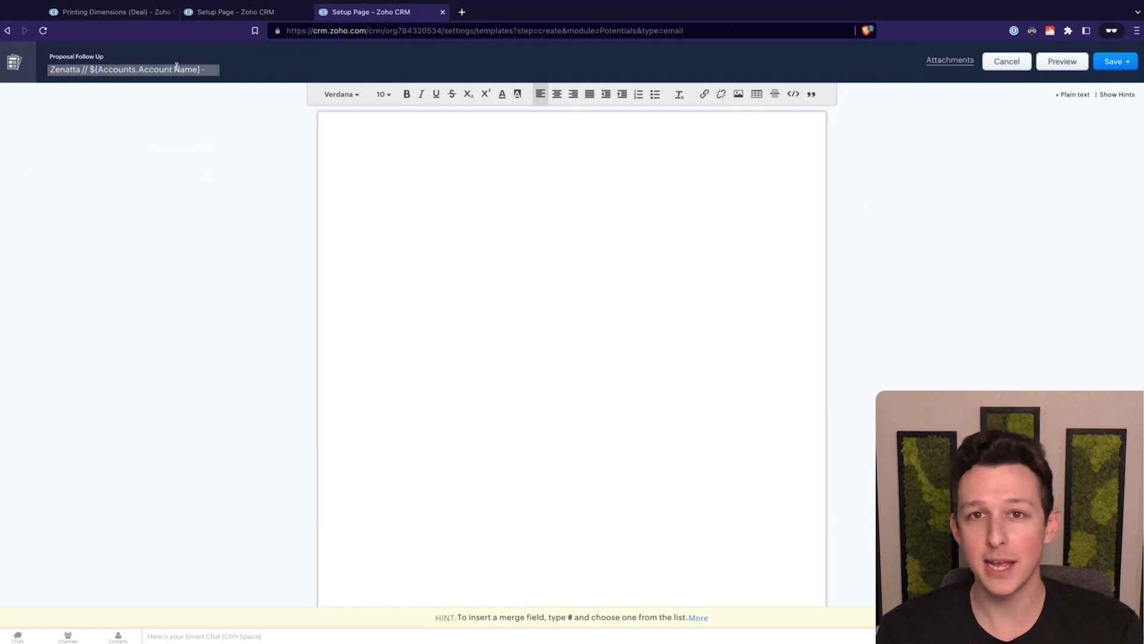
type("Pro")
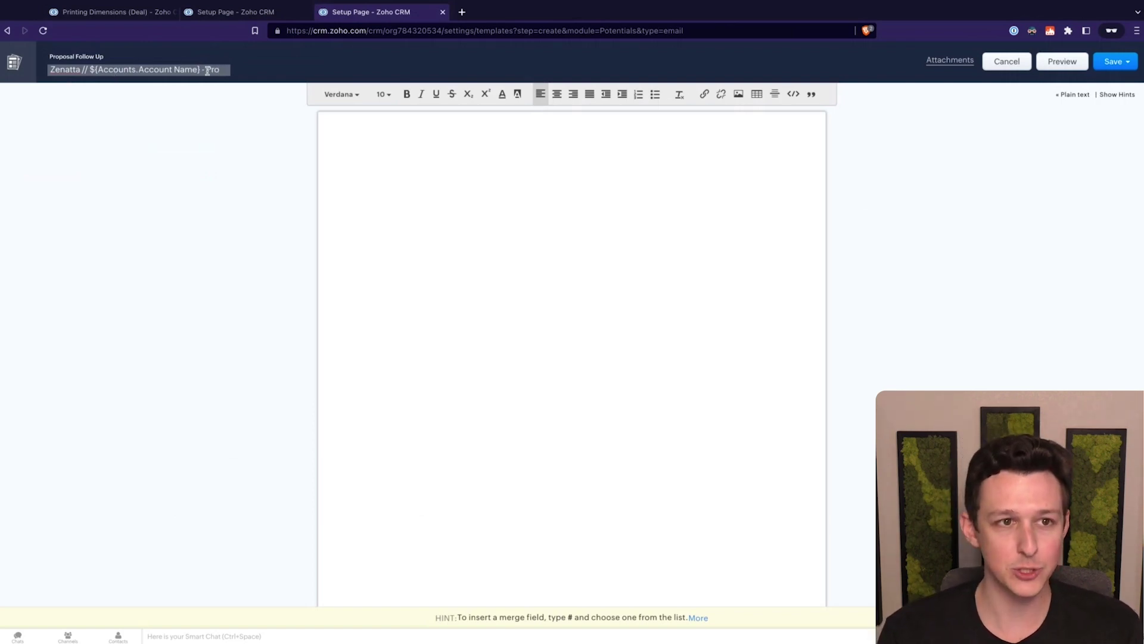
type("posal Check-in")
Begin the email body with the greeting "Hi ${Contacts.First Name},", using the First Name merge field from Contacts
left_click(409, 174)
type("Hi ")
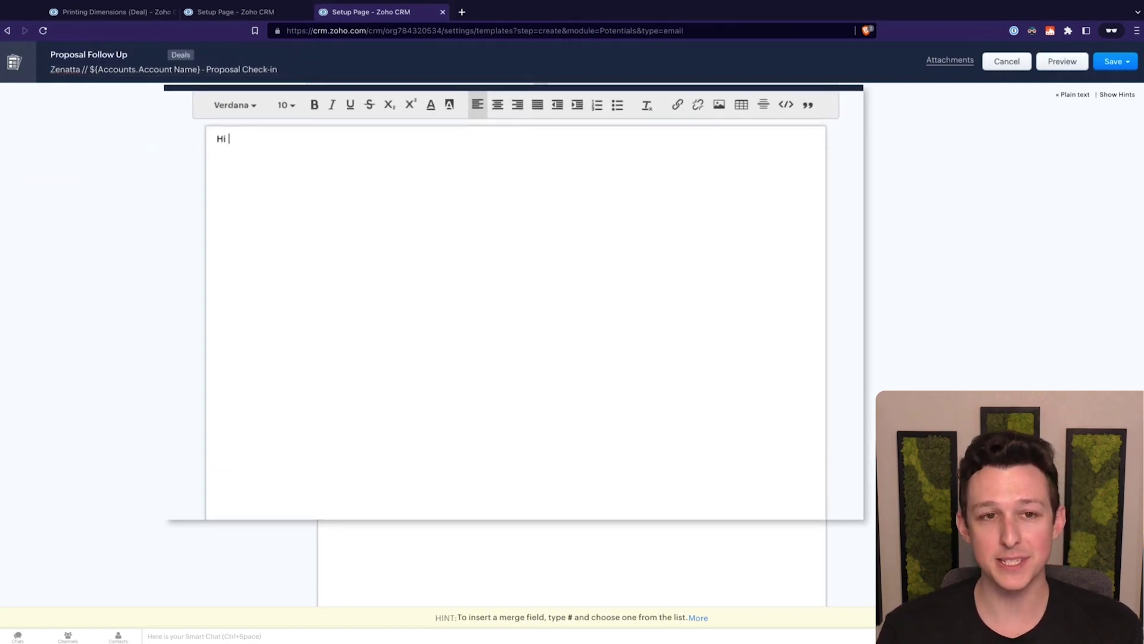
type("#")
left_click(327, 164)
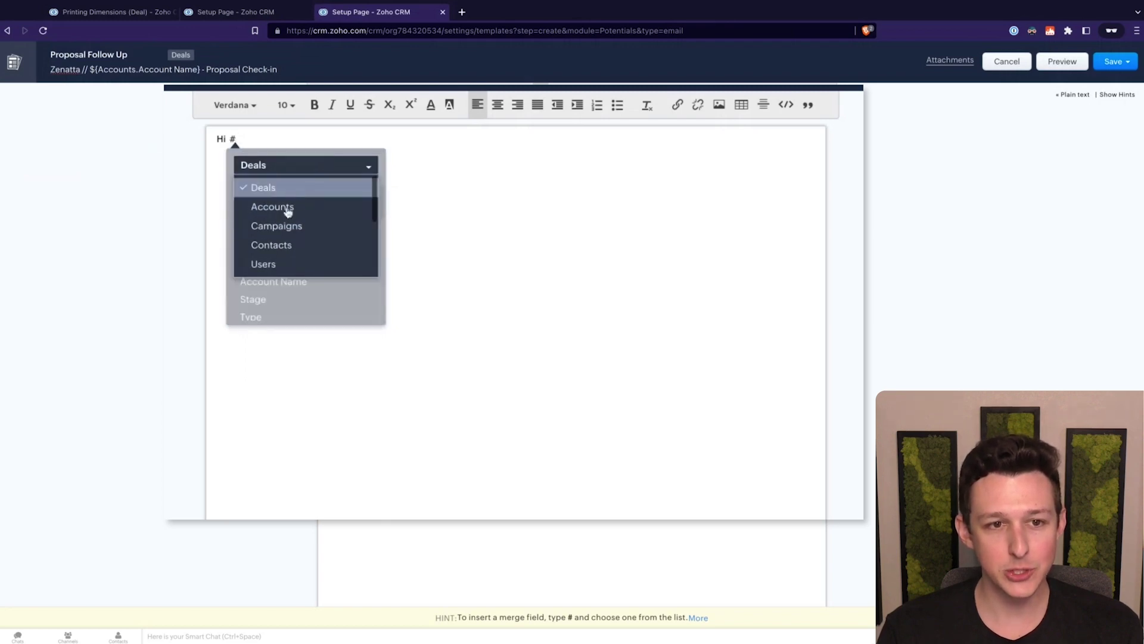
left_click(280, 251)
left_click(287, 251)
type(",")
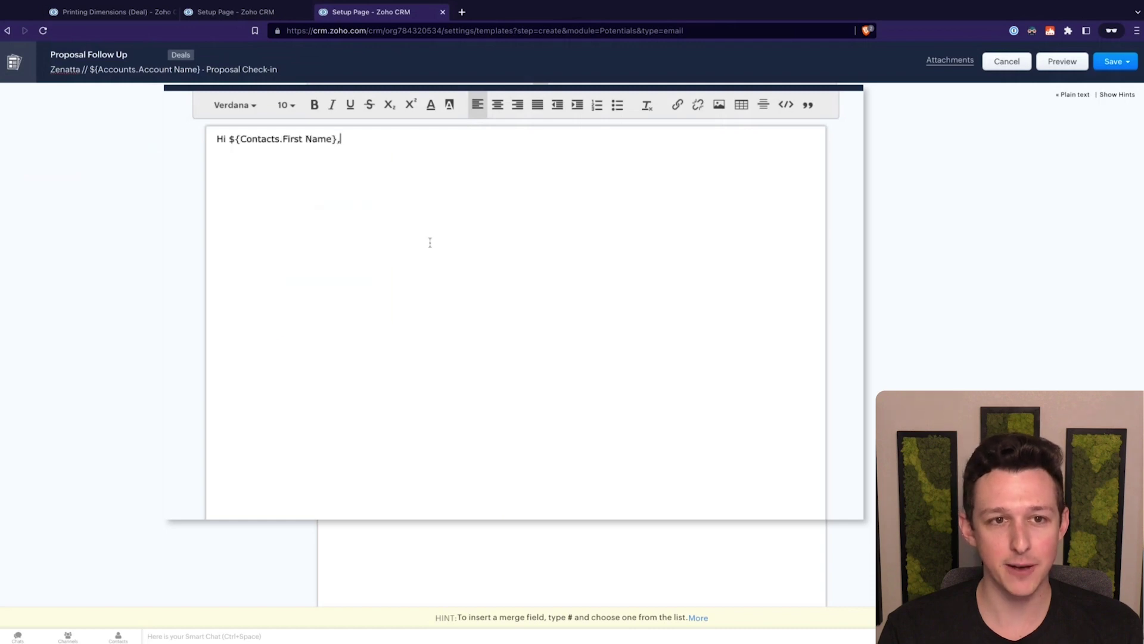
Write the message "Just checking in on the proposal I sent over." below the greeting, followed by the closing "Best,"
type("Just che")
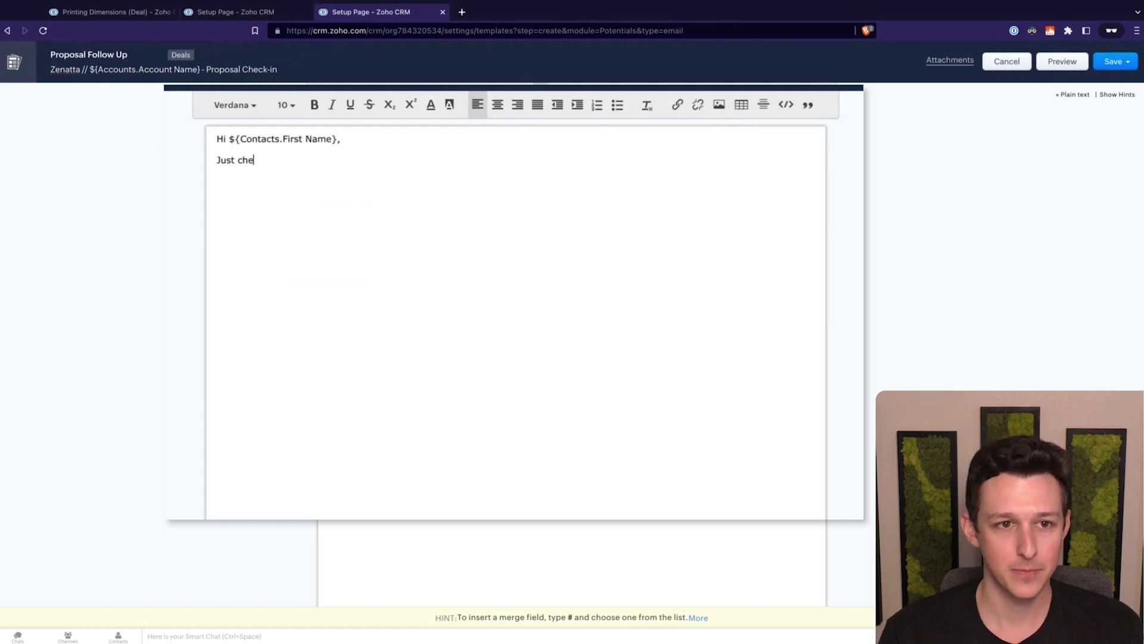
type("cking in on the pop")
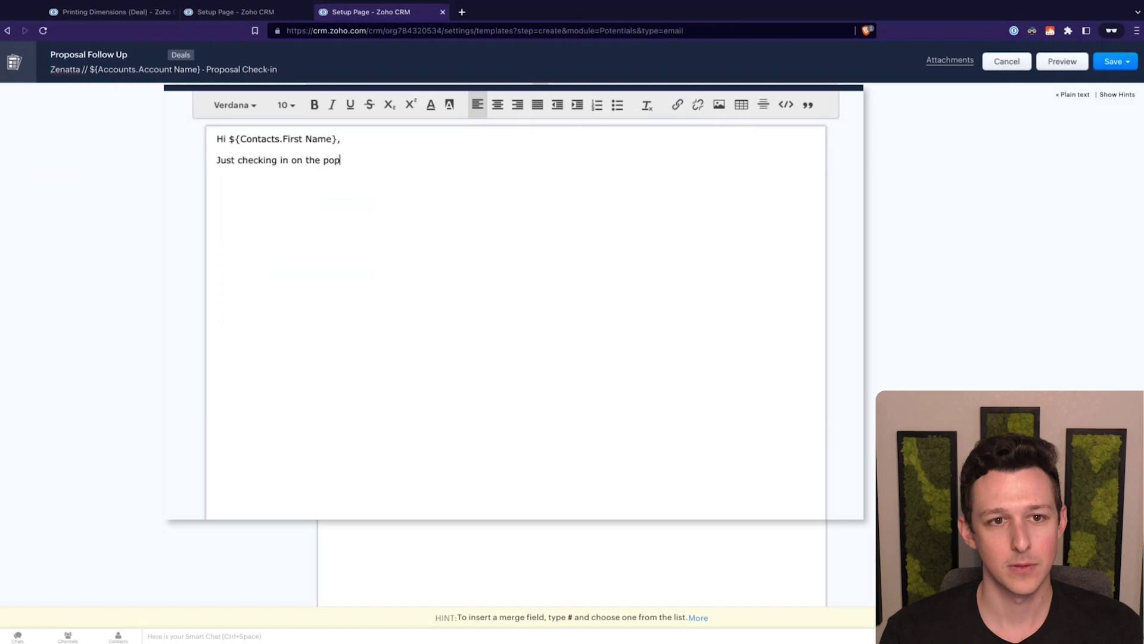
key("BackSpace")
key("BackSpace")
type("roposal I sent ")
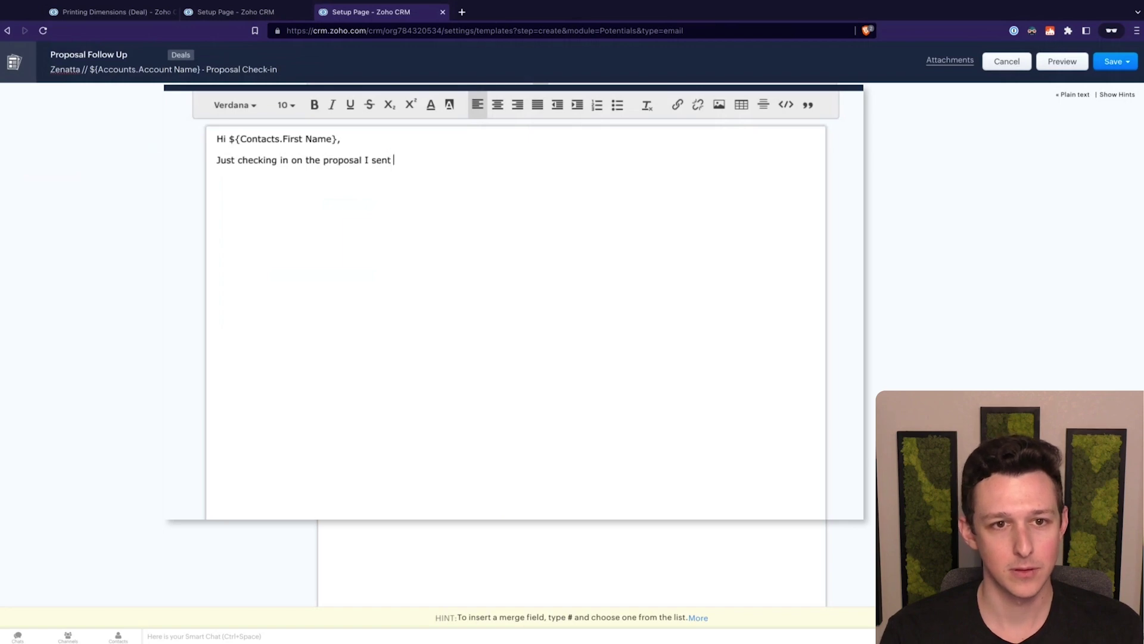
type("over.Best,")
Insert the user signature merge field from Users on a new line below the closing
key("shift+Return")
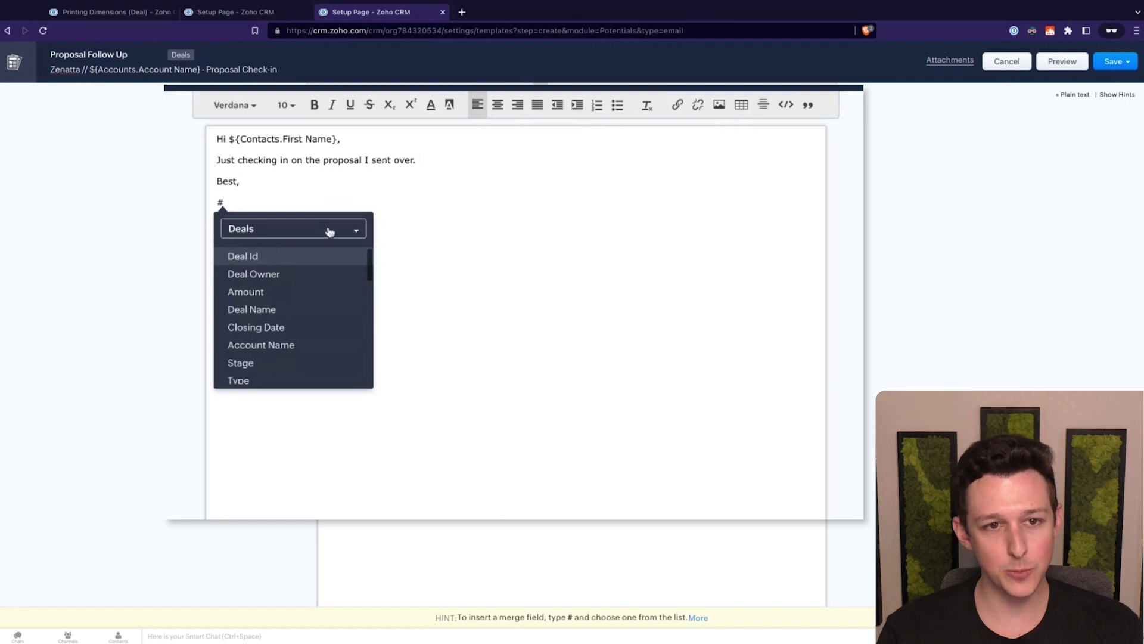
left_click(327, 232)
left_click(298, 327)
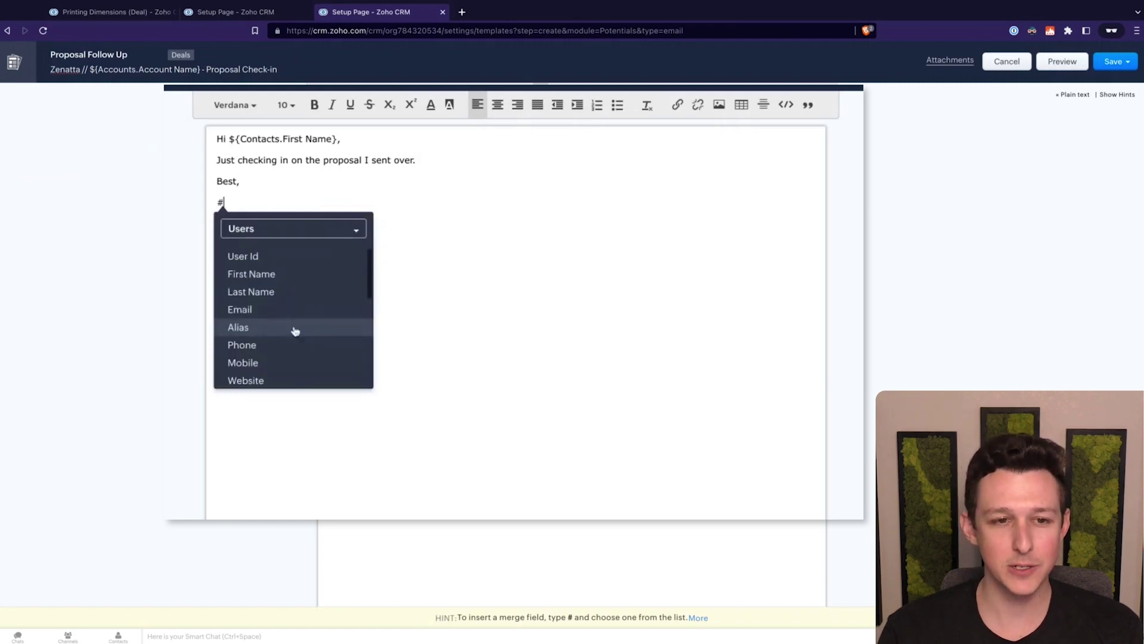
scroll(301, 308, "down", 2)
scroll(300, 307, "down", 5)
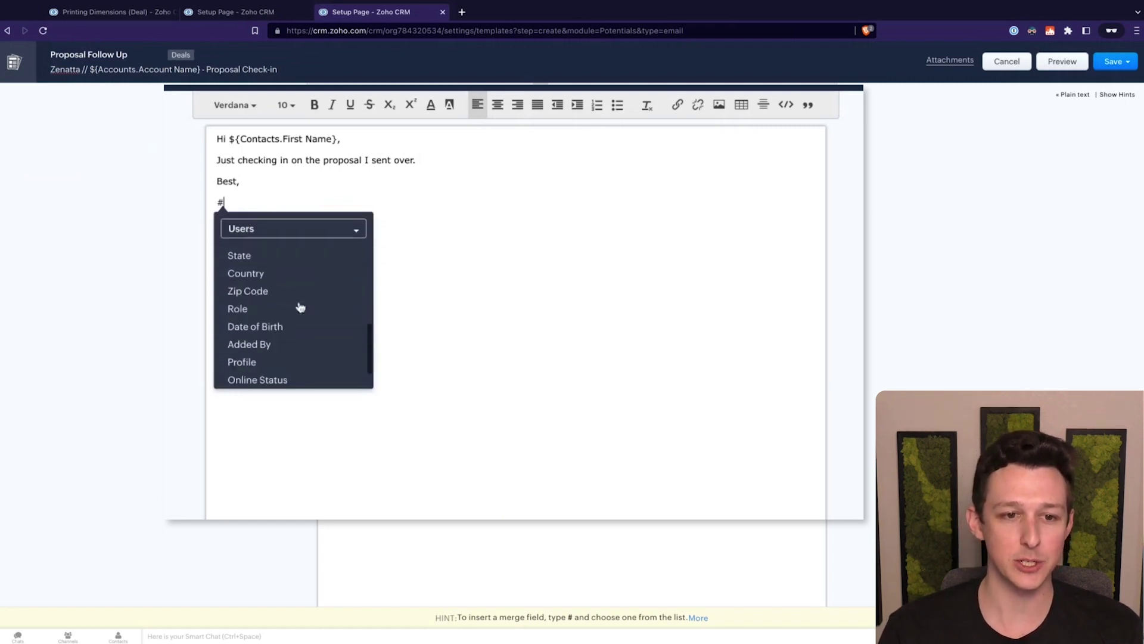
left_click(275, 375)
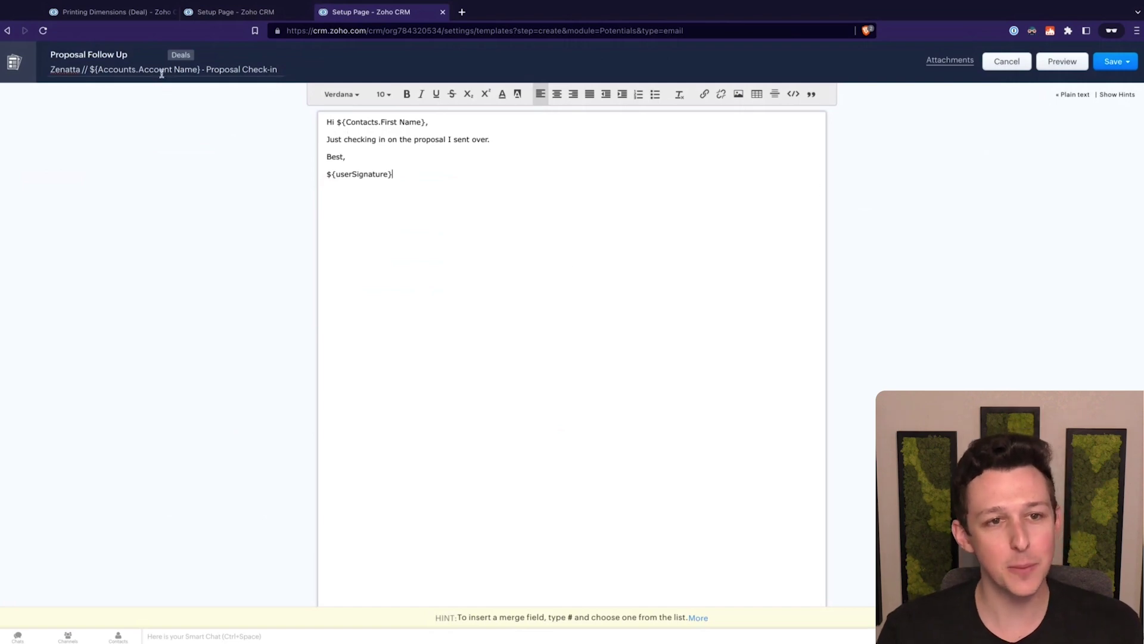
Save the Proposal Follow Up template to the Public Email Templates folder
left_click(1129, 65)
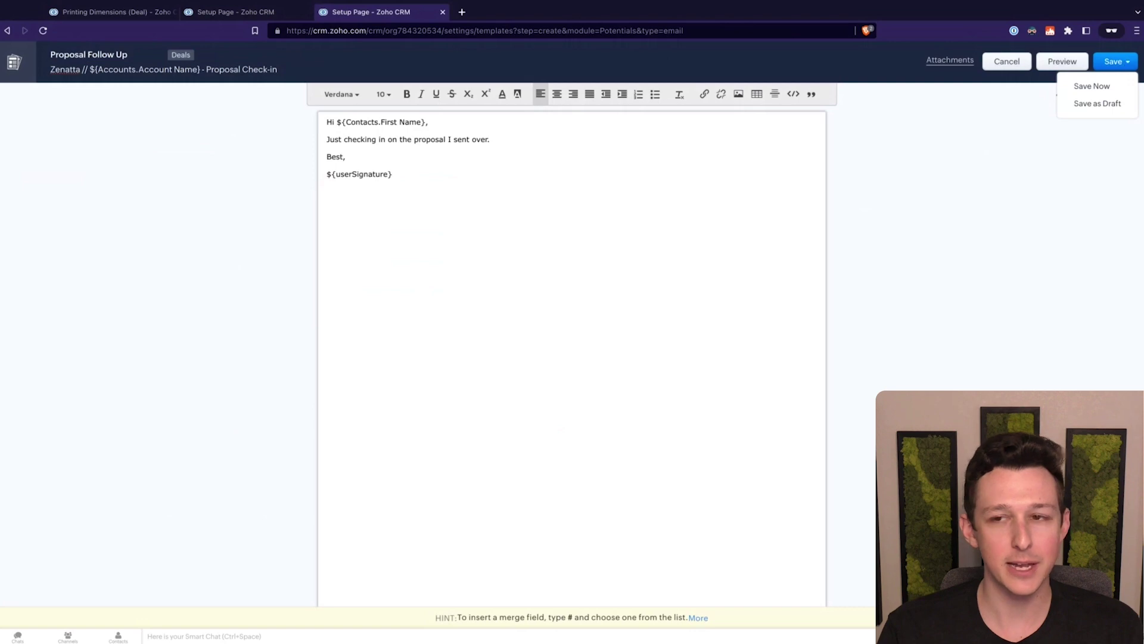
left_click(1100, 86)
left_click(677, 169)
left_click(662, 139)
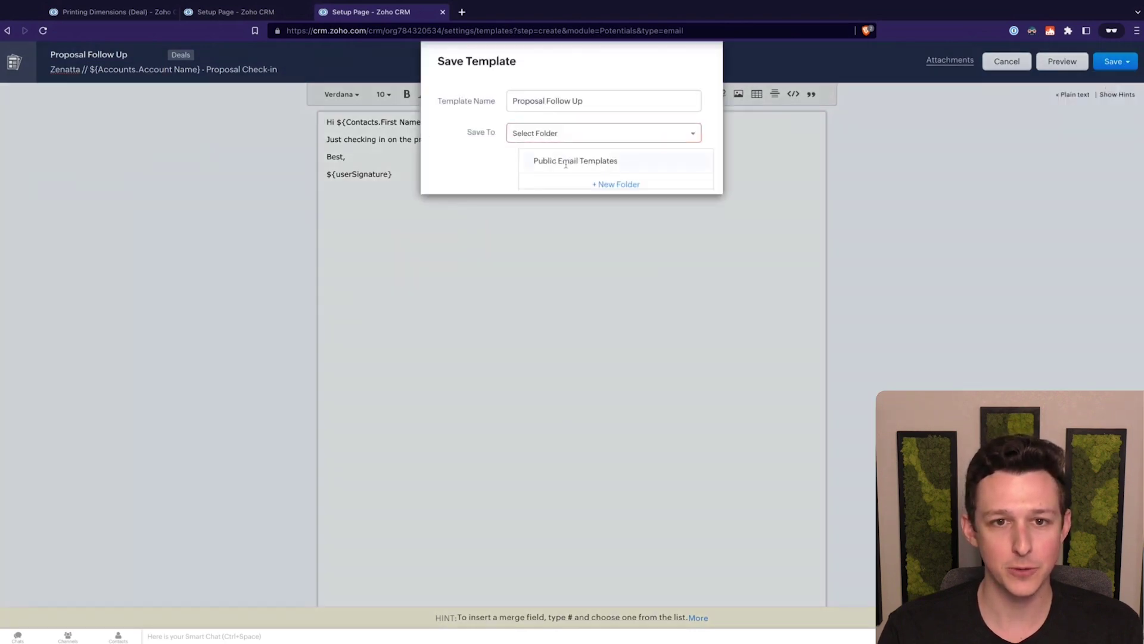
left_click(566, 161)
left_click(681, 169)
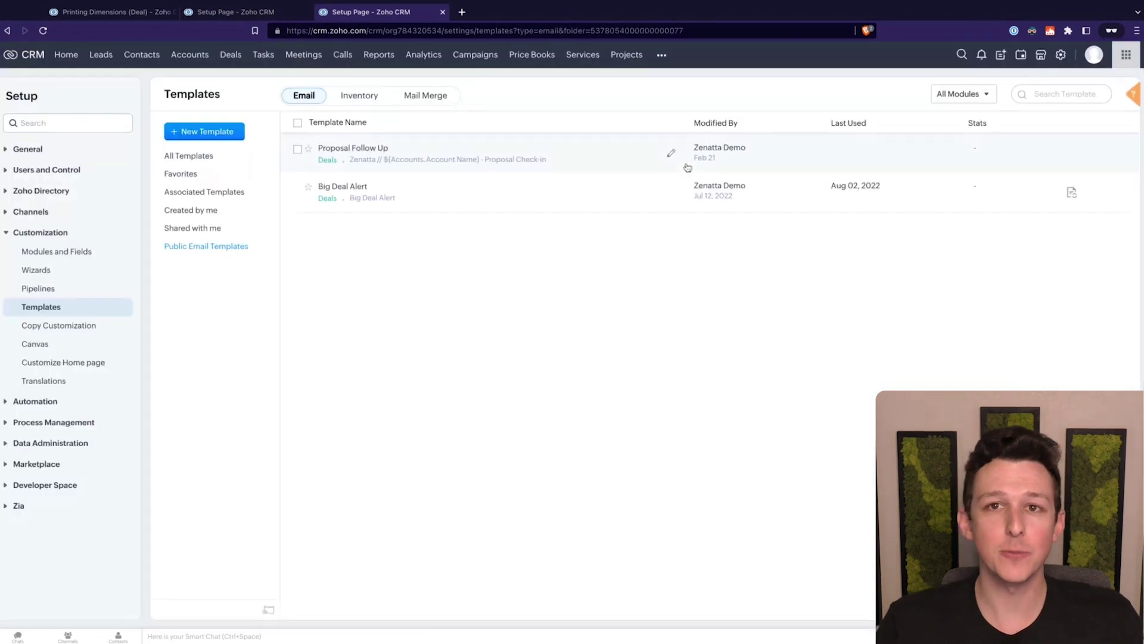
Return to the workflow rule, refresh the template list and choose Proposal Follow Up as the notification's email template
left_click(225, 12)
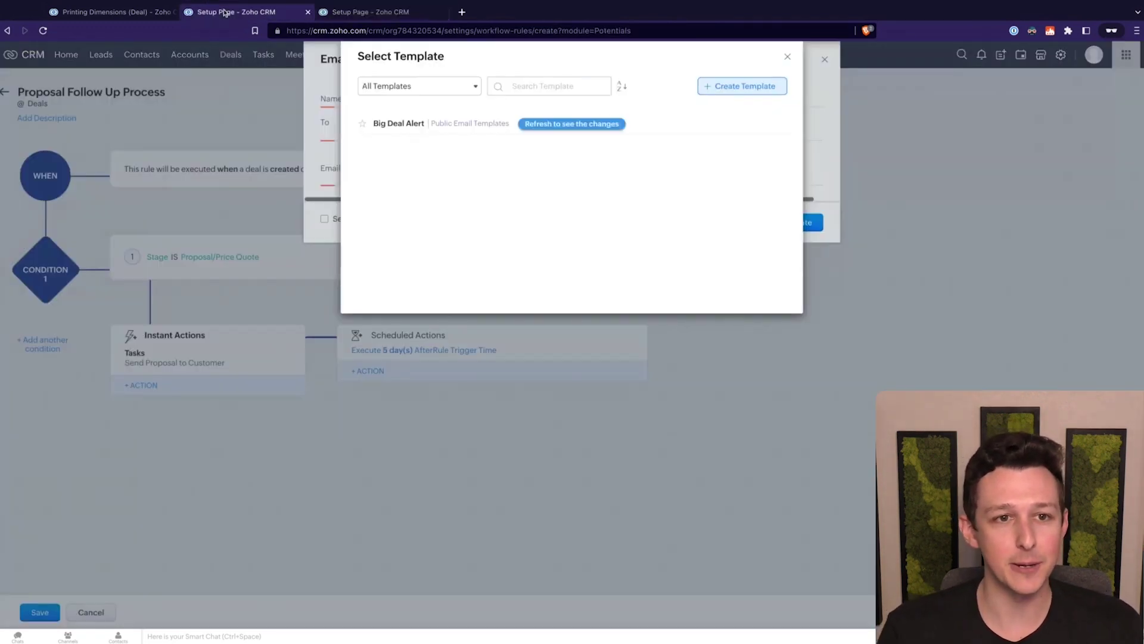
left_click(568, 124)
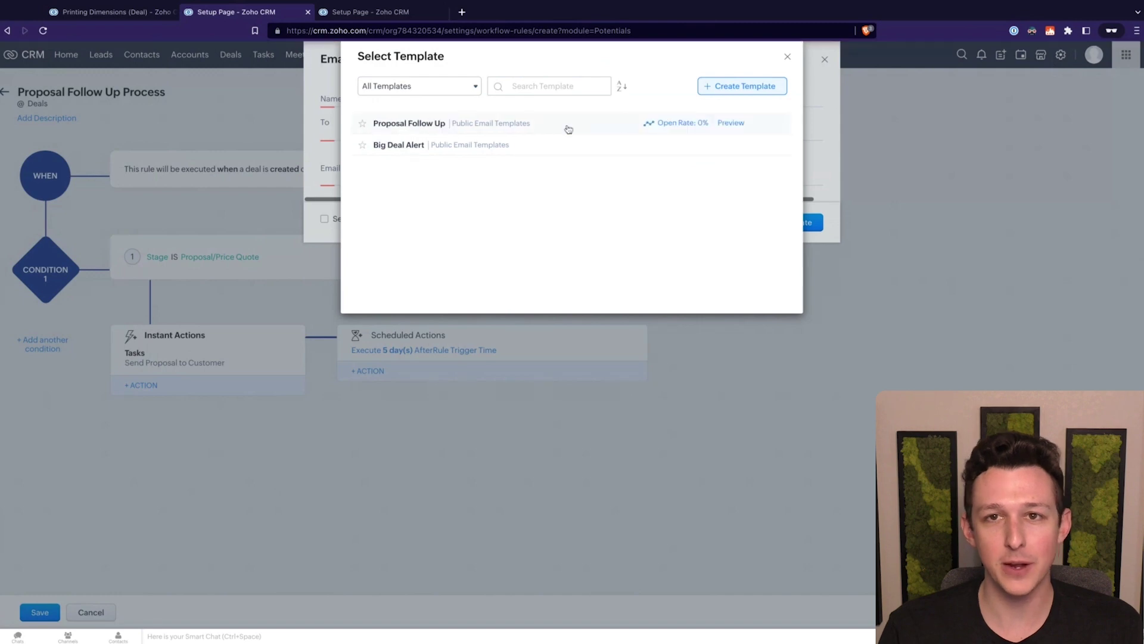
left_click(408, 124)
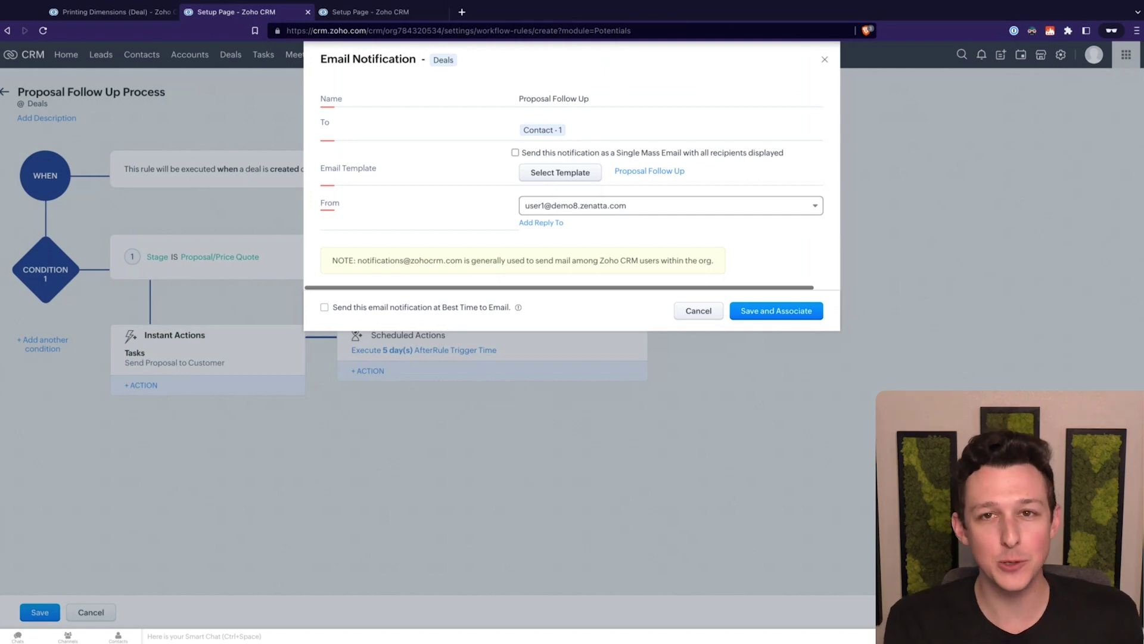
Set the notification's sender to Record Owner's Email and save and associate it with the scheduled action
left_click(625, 203)
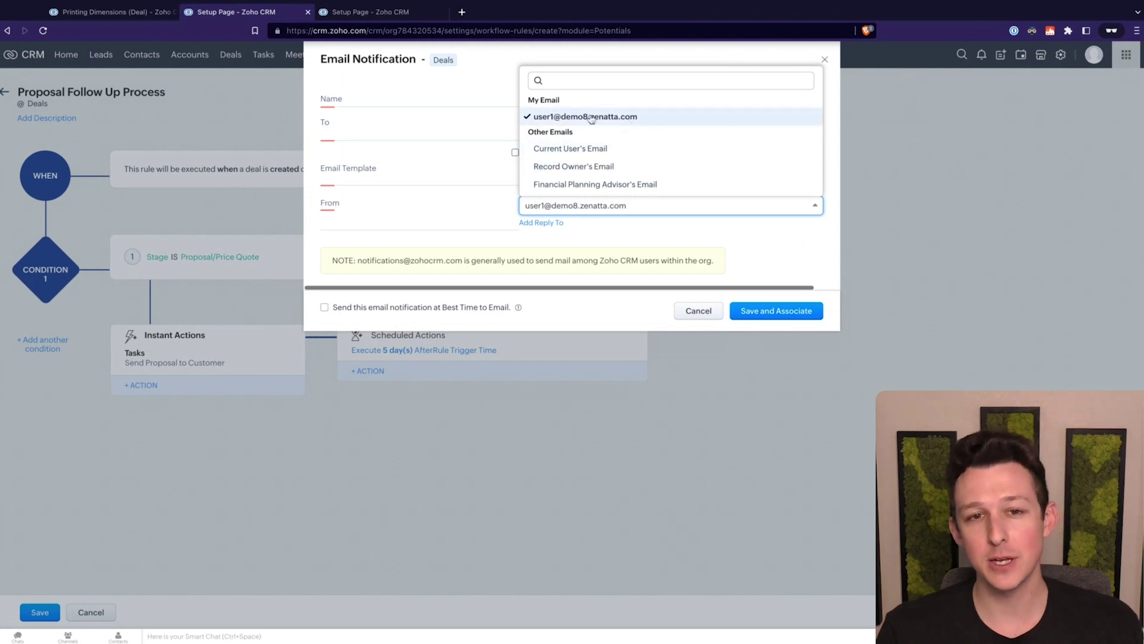
left_click(579, 168)
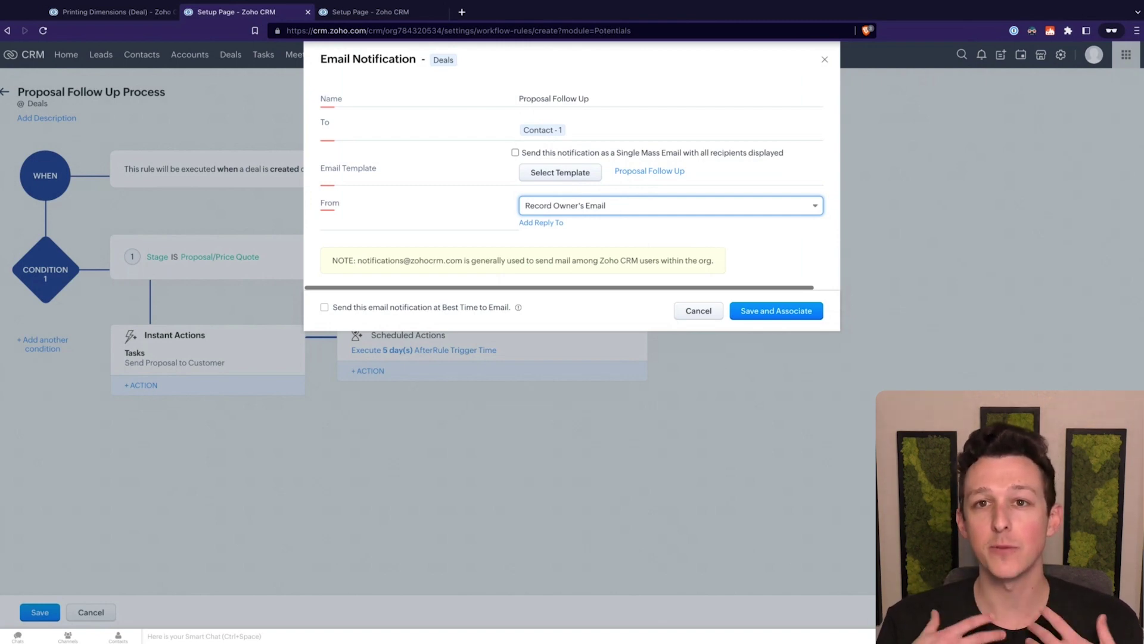
left_click(762, 316)
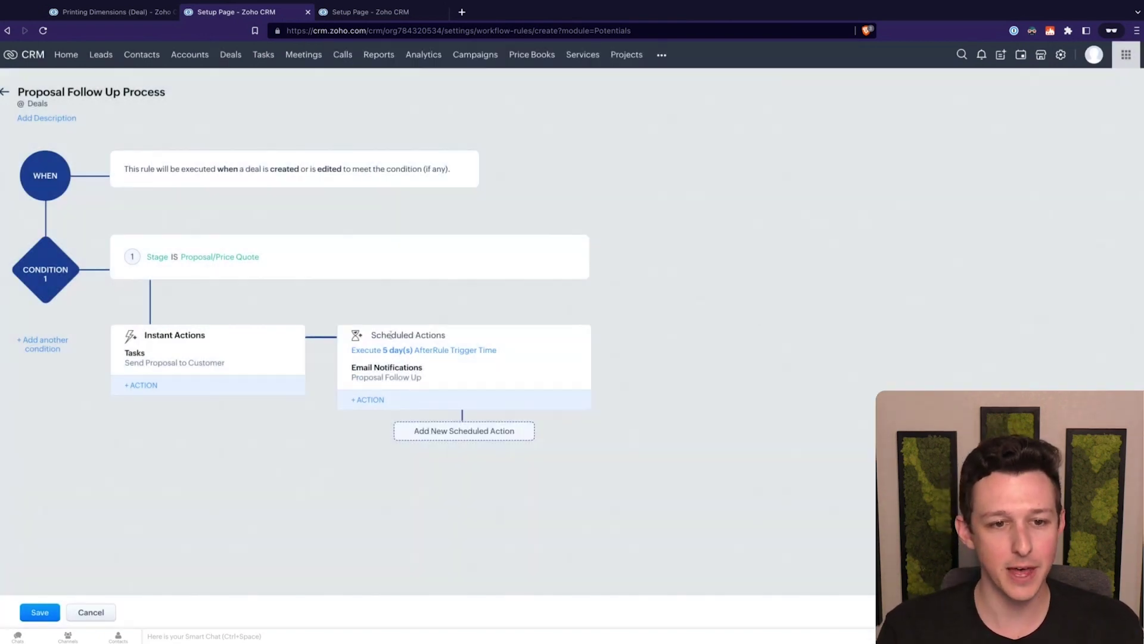
left_click(431, 432)
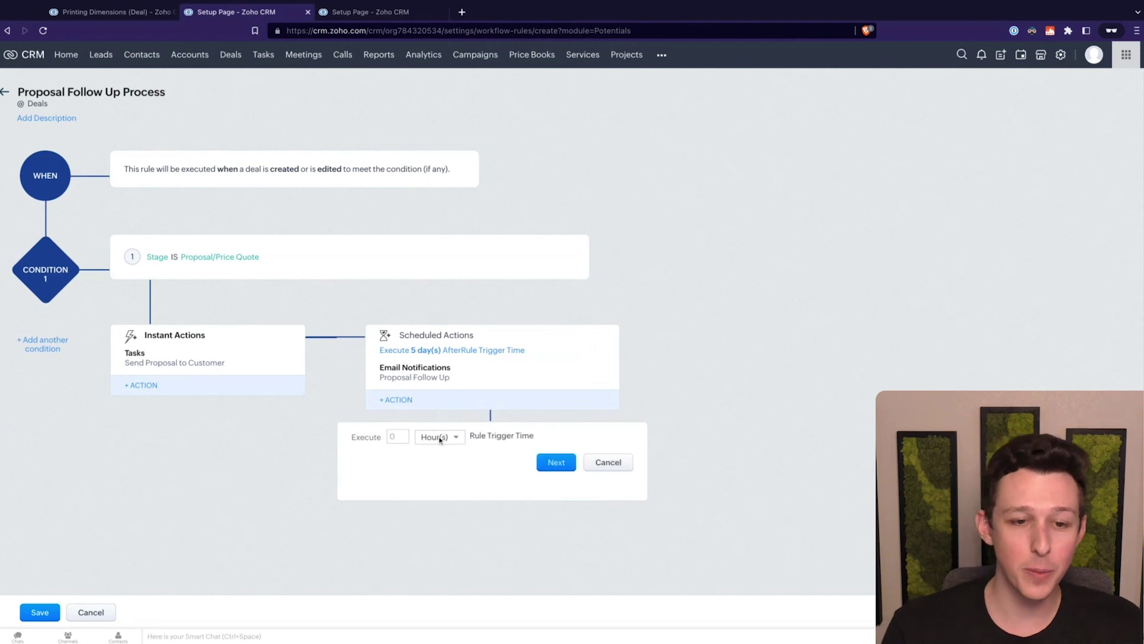
left_click(440, 438)
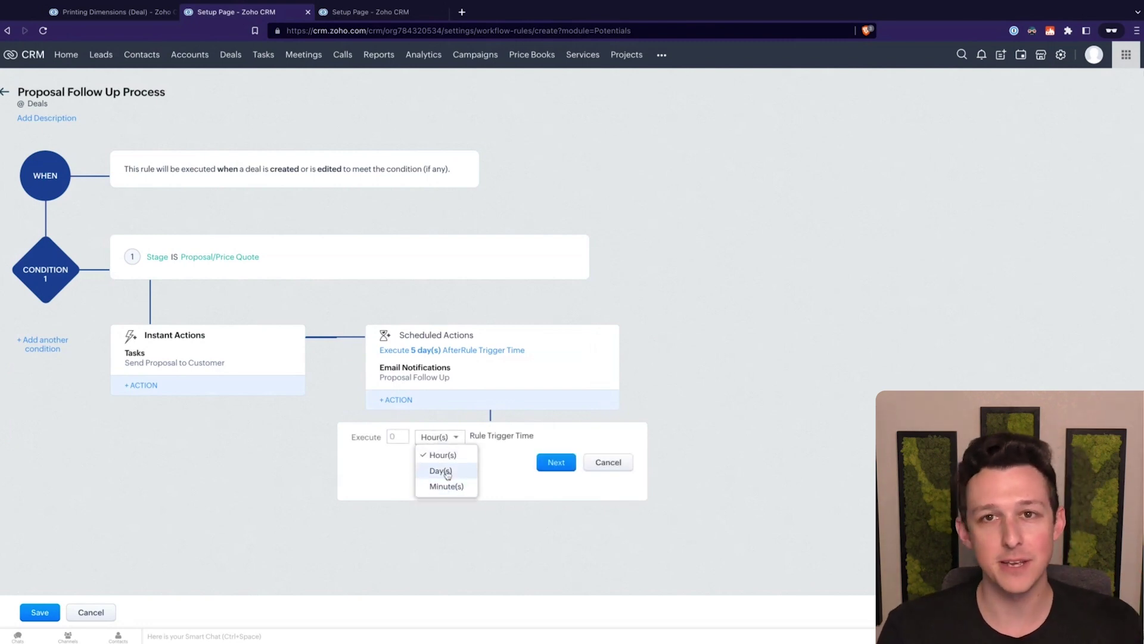
left_click(448, 474)
left_click(403, 437)
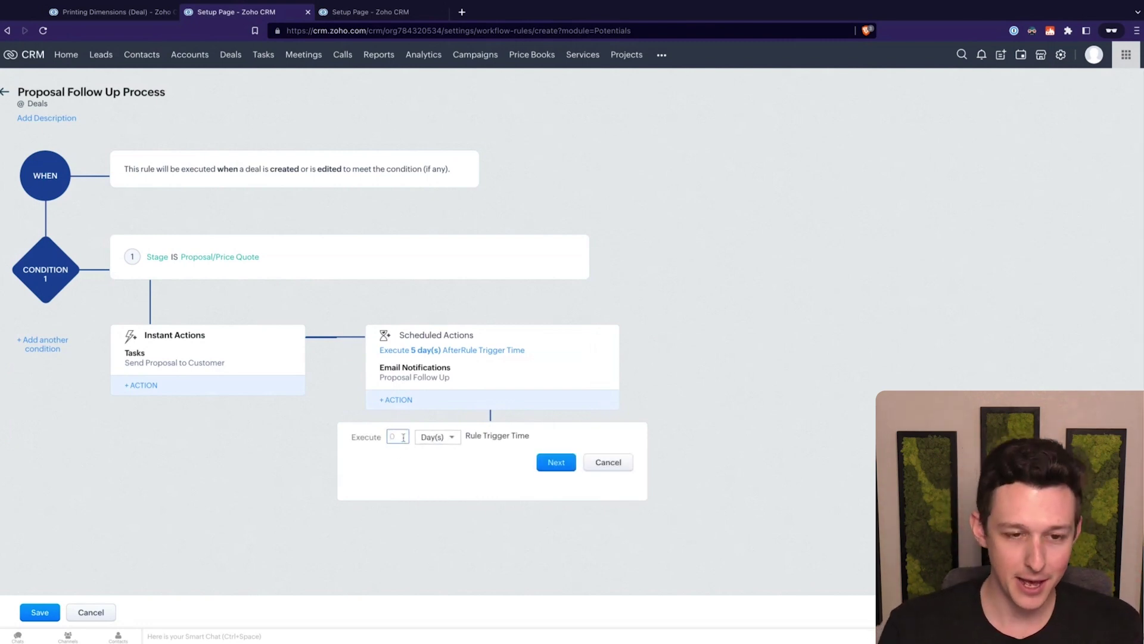
left_click(604, 469)
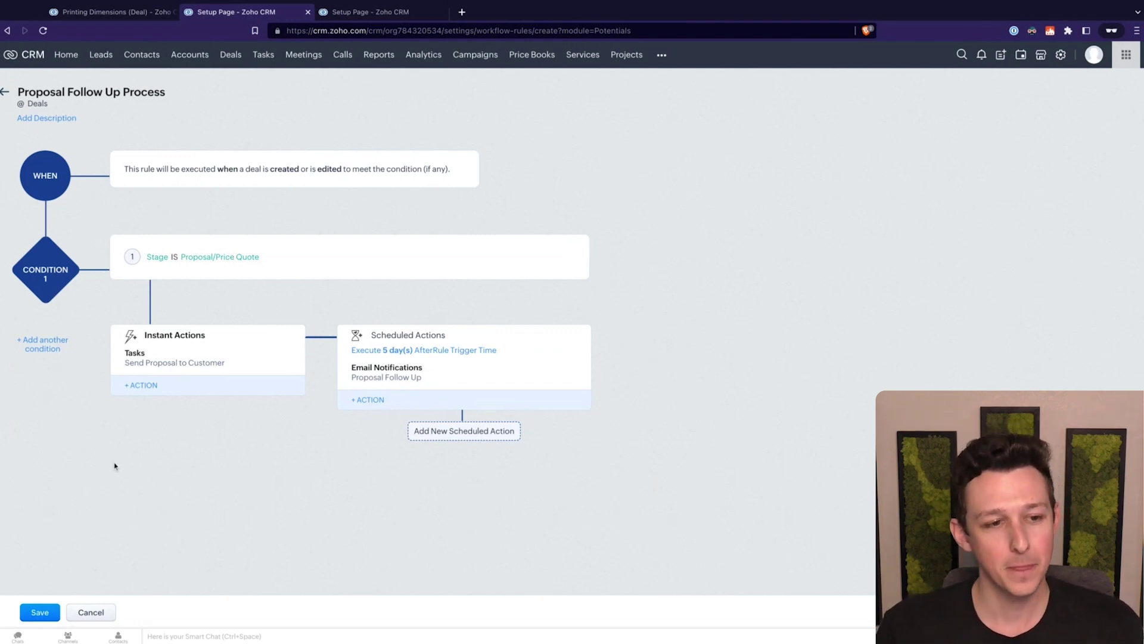
Save the workflow rule and move the Printing Dimensions deal to the Proposal/Price Quote stage
left_click(41, 616)
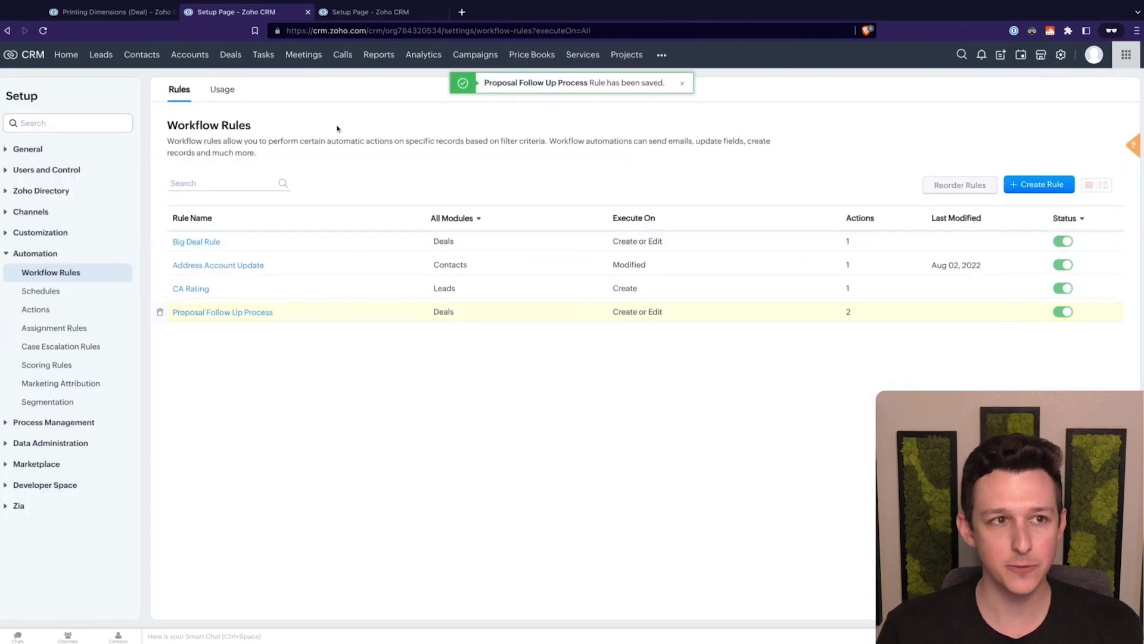
left_click(152, 17)
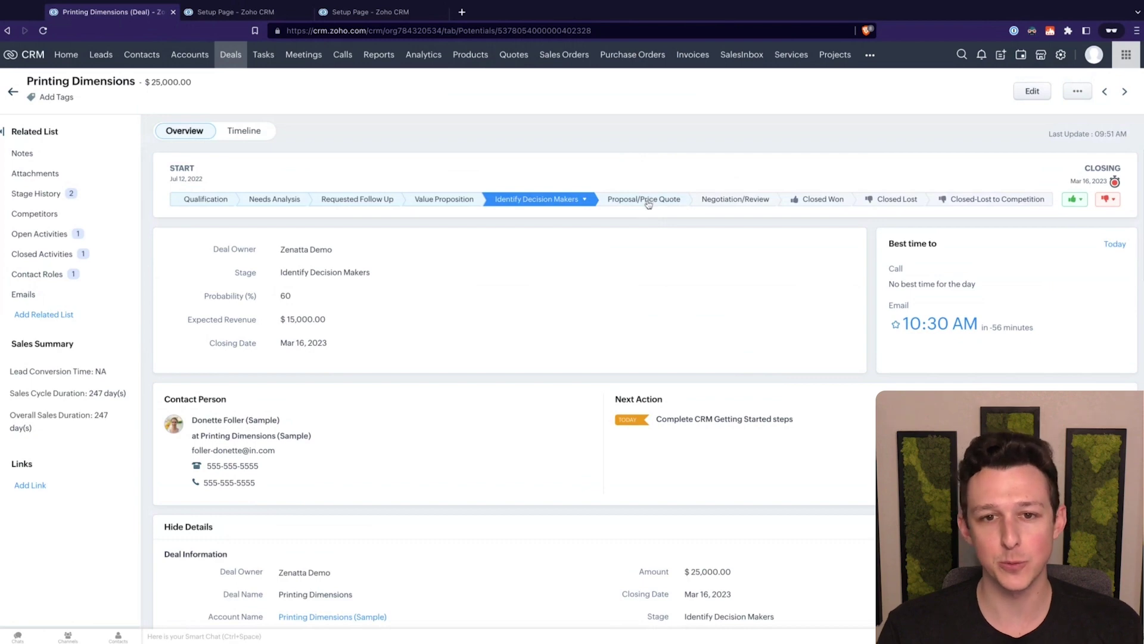
left_click(648, 204)
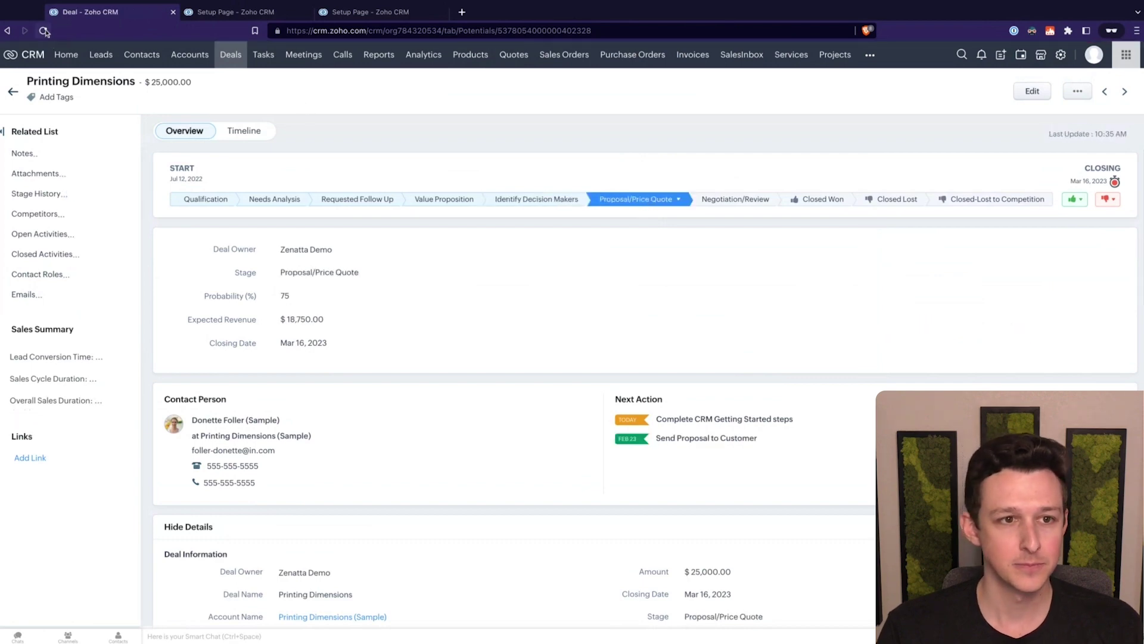
Examine the deal's Next Action list and the upcoming actions on its timeline for the rule's task and email
scroll(580, 358, "down", 2)
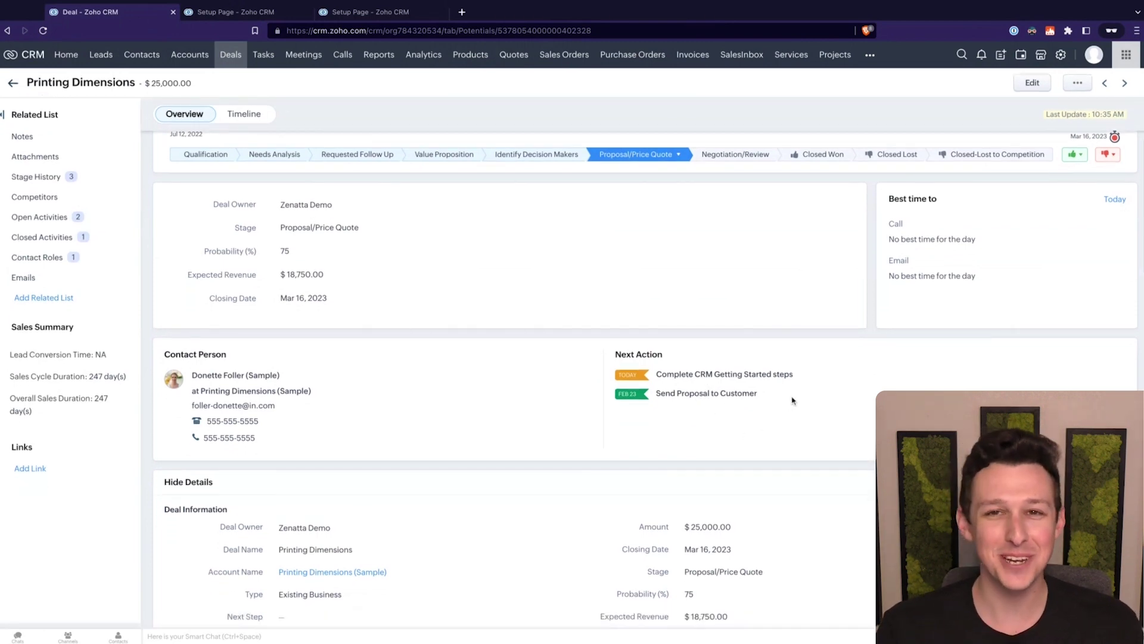
left_click_drag(763, 398, 617, 391)
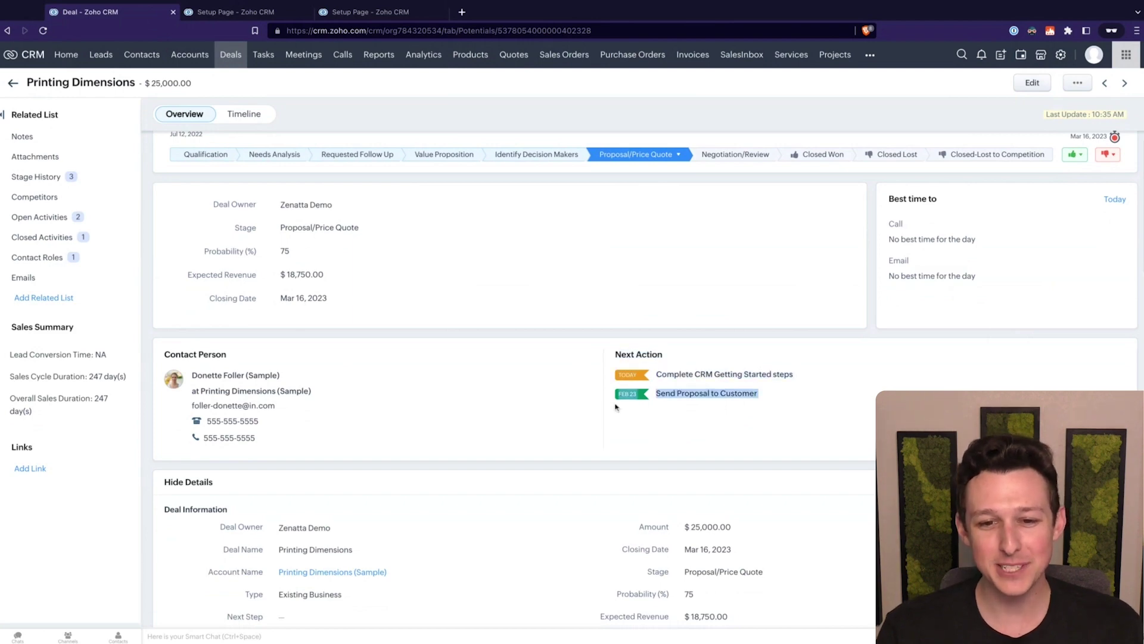
left_click(617, 421)
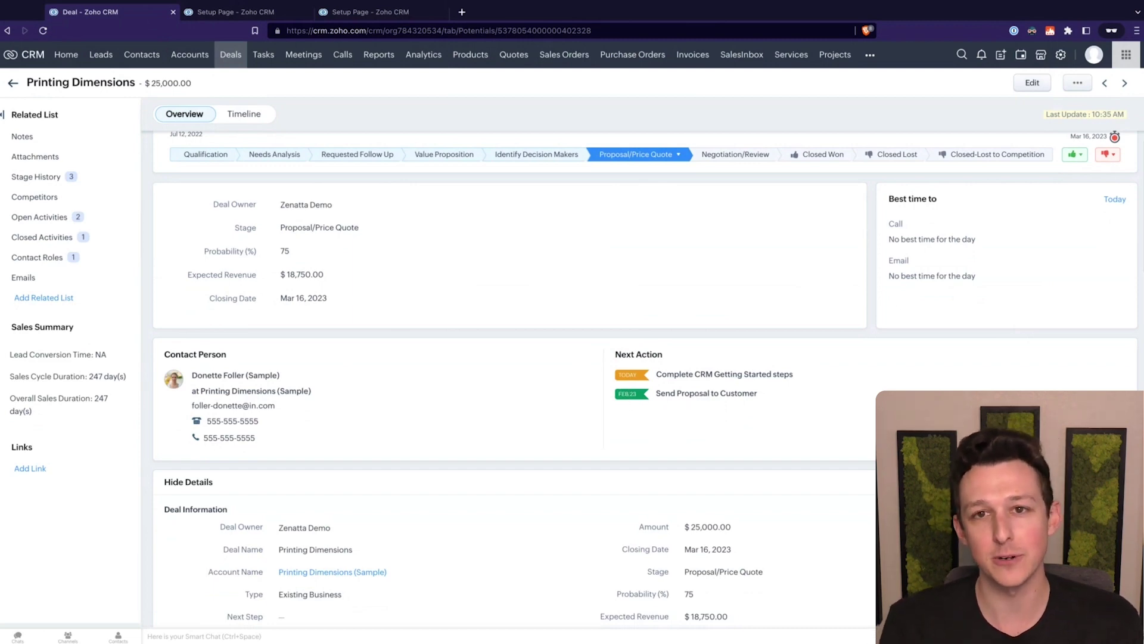
scroll(548, 148, "up", 1)
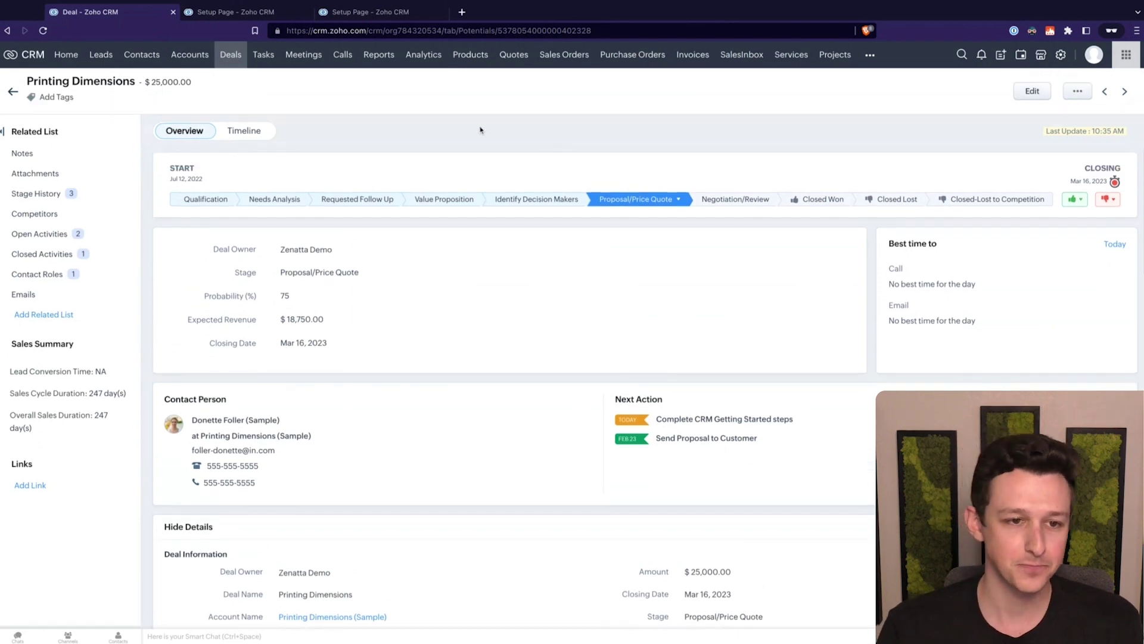
left_click(230, 130)
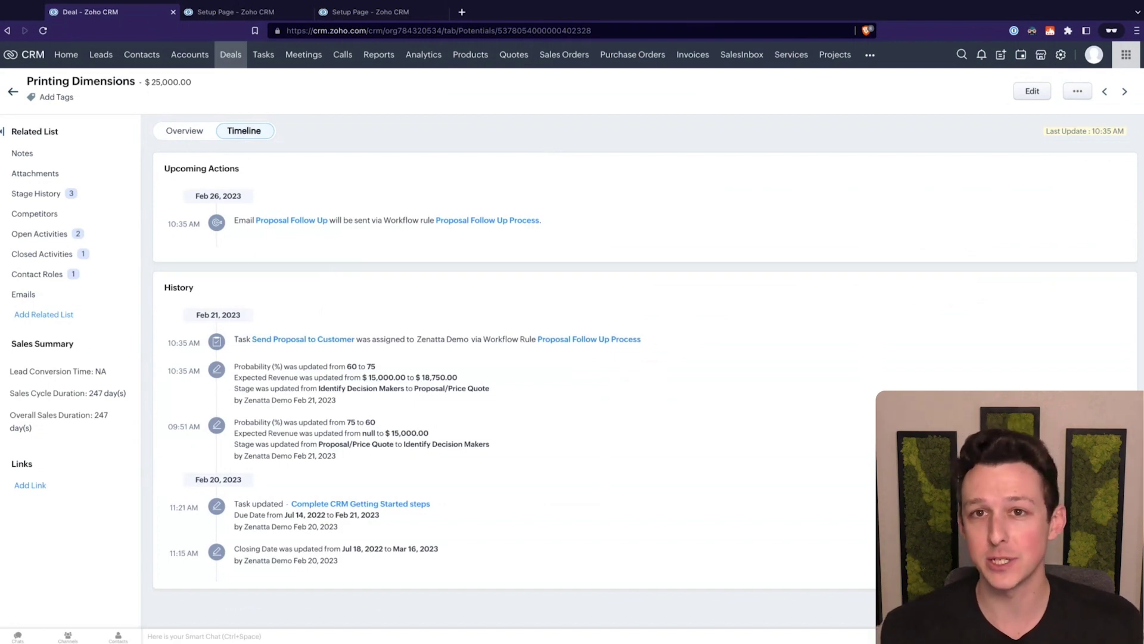
triple_click(567, 233)
left_click(279, 191)
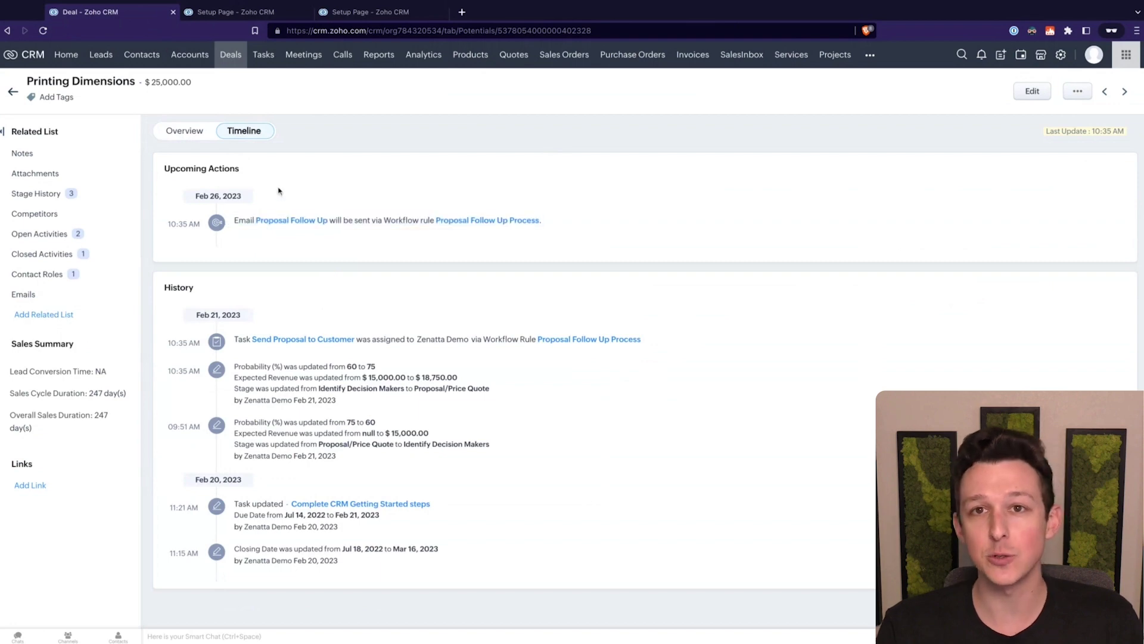
left_click_drag(196, 196, 242, 197)
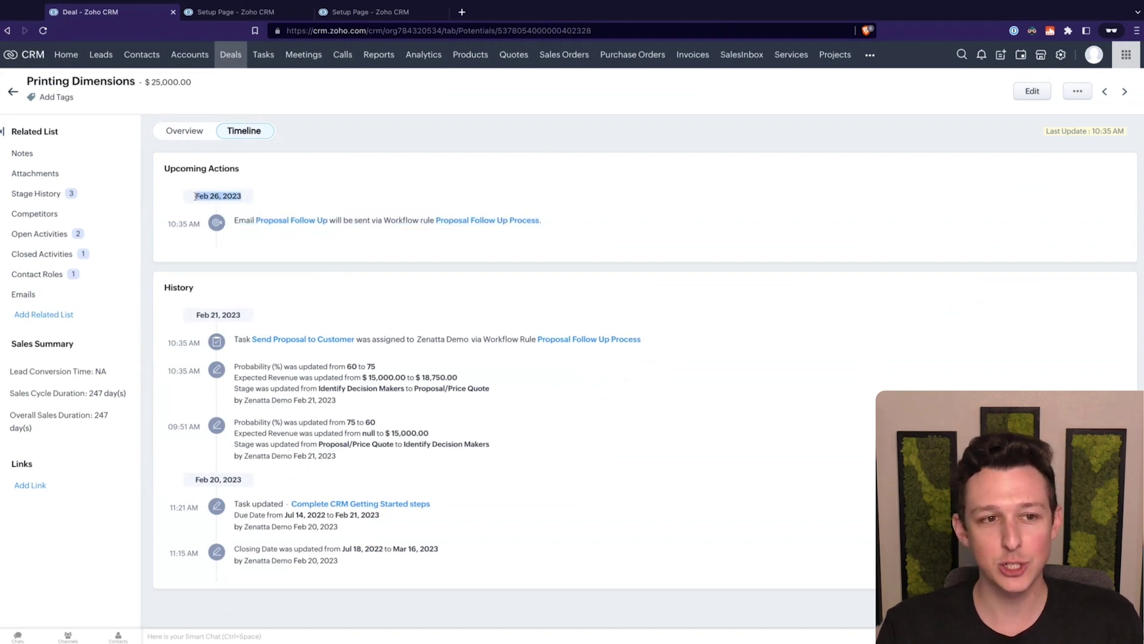
left_click(316, 191)
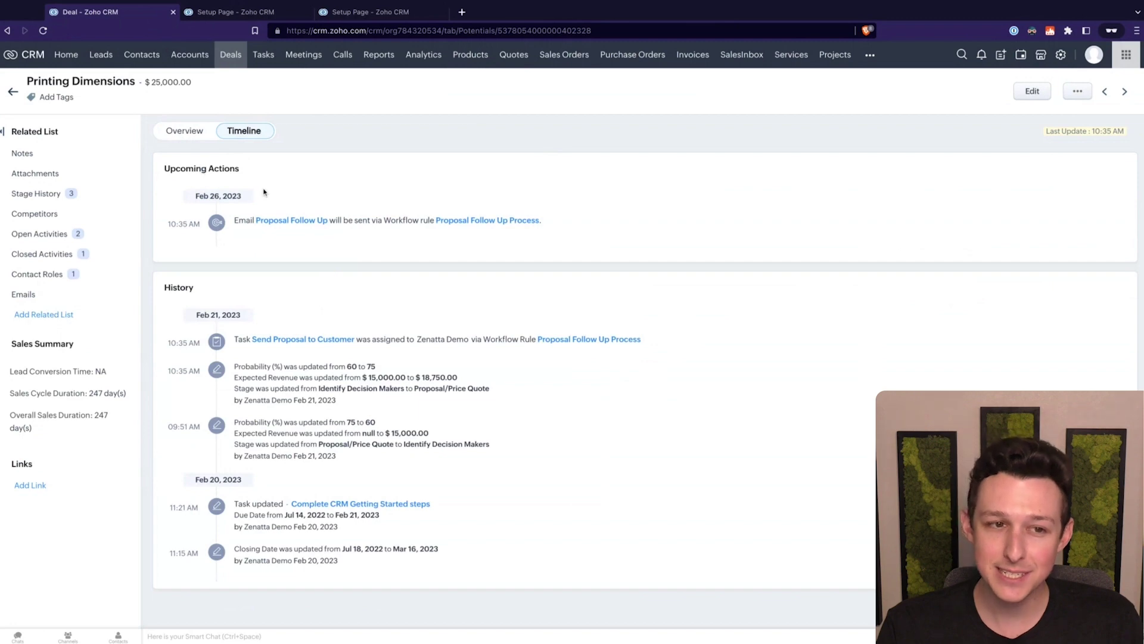
left_click_drag(336, 220, 540, 221)
left_click(571, 223)
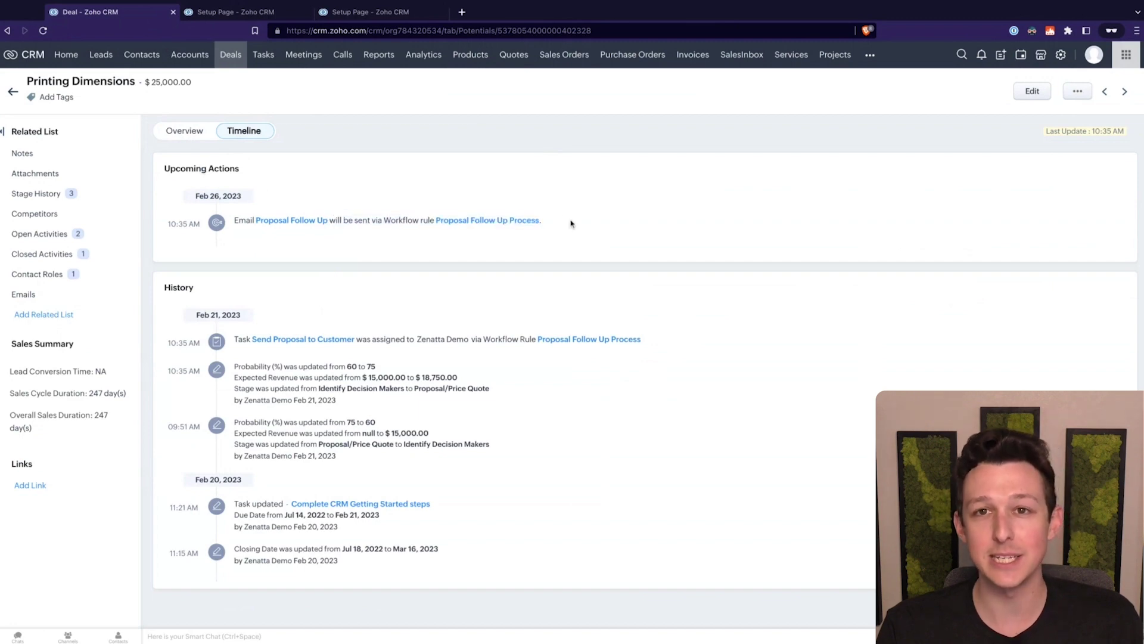
Move the Printing Dimensions deal to the Negotiation/Review stage and check the upcoming actions on its timeline
left_click(186, 131)
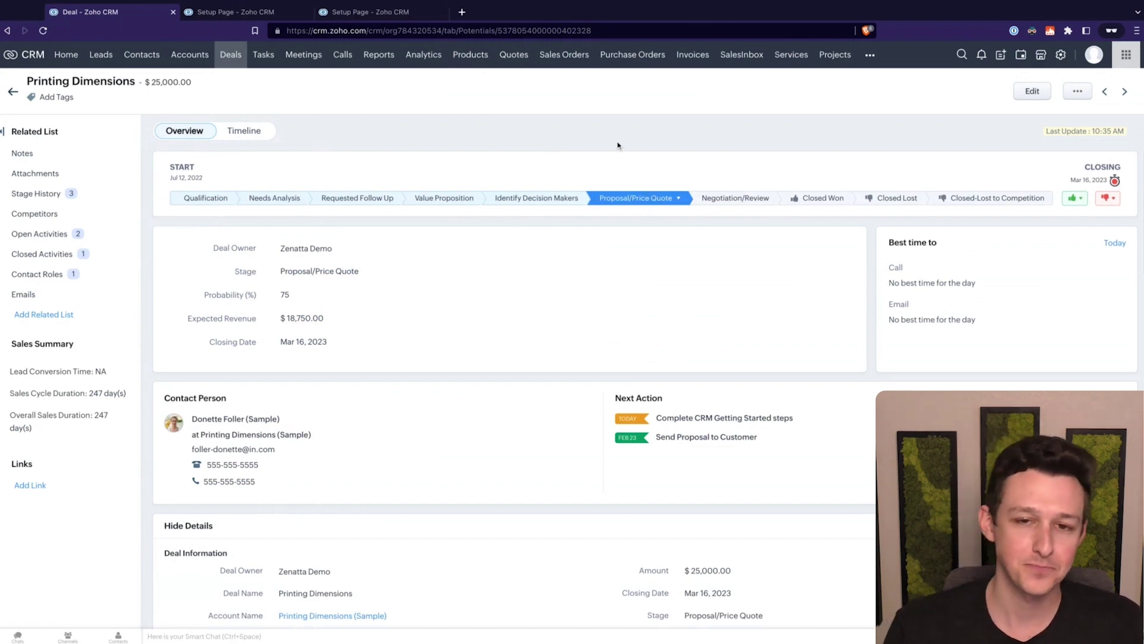
left_click(719, 195)
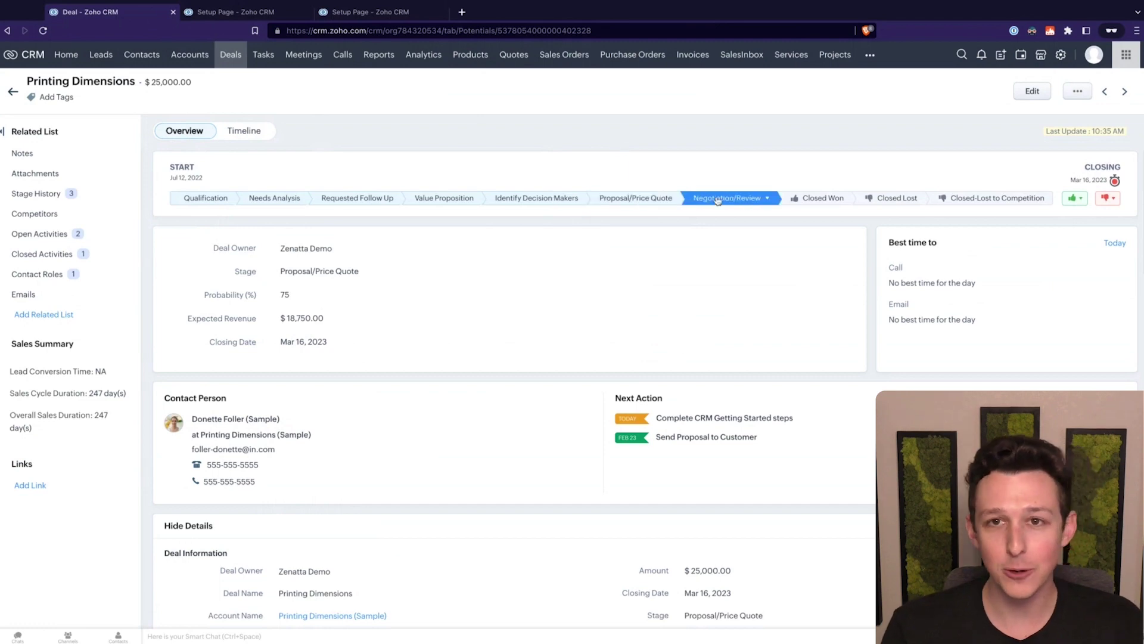
left_click(255, 132)
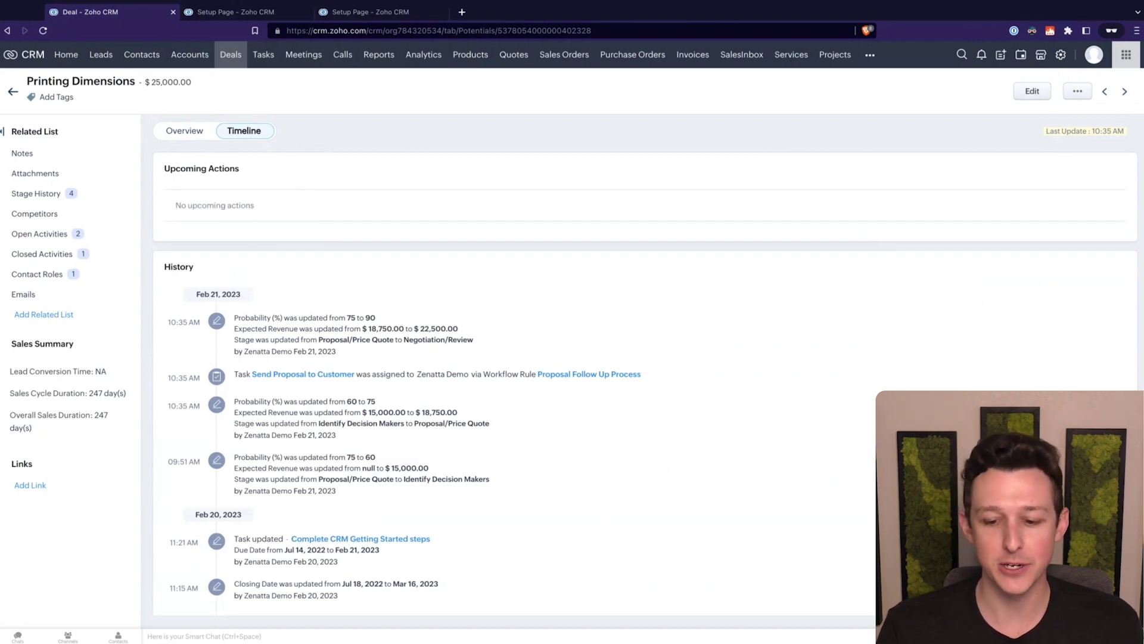
Open the Benton deal from the Deals list and examine its stages and Follow Up Date field
left_click(242, 60)
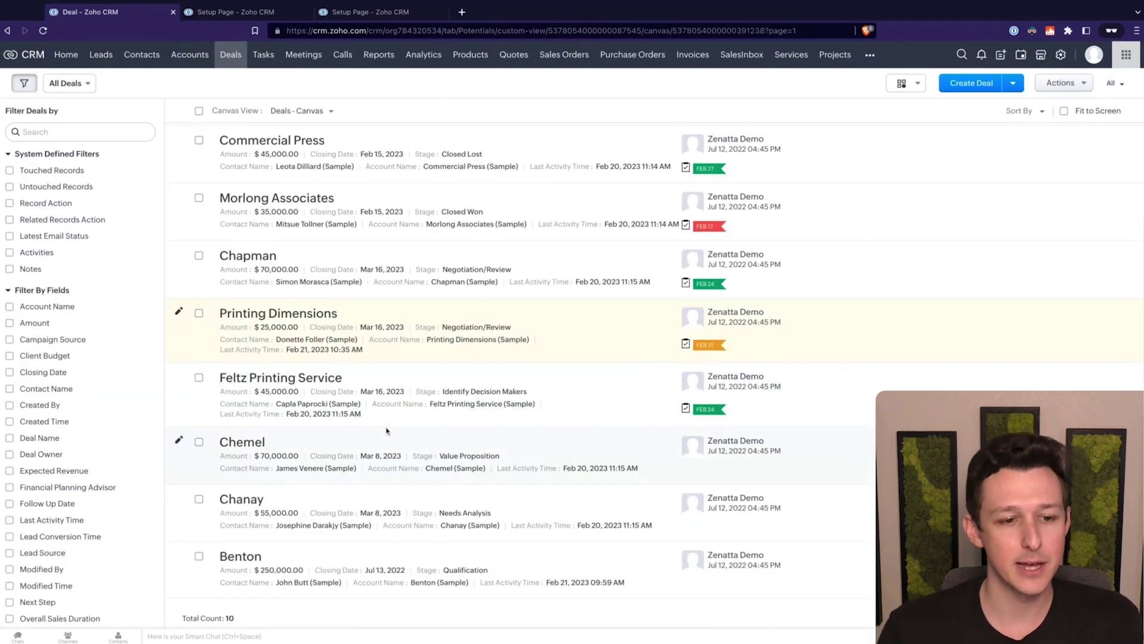
left_click(237, 557)
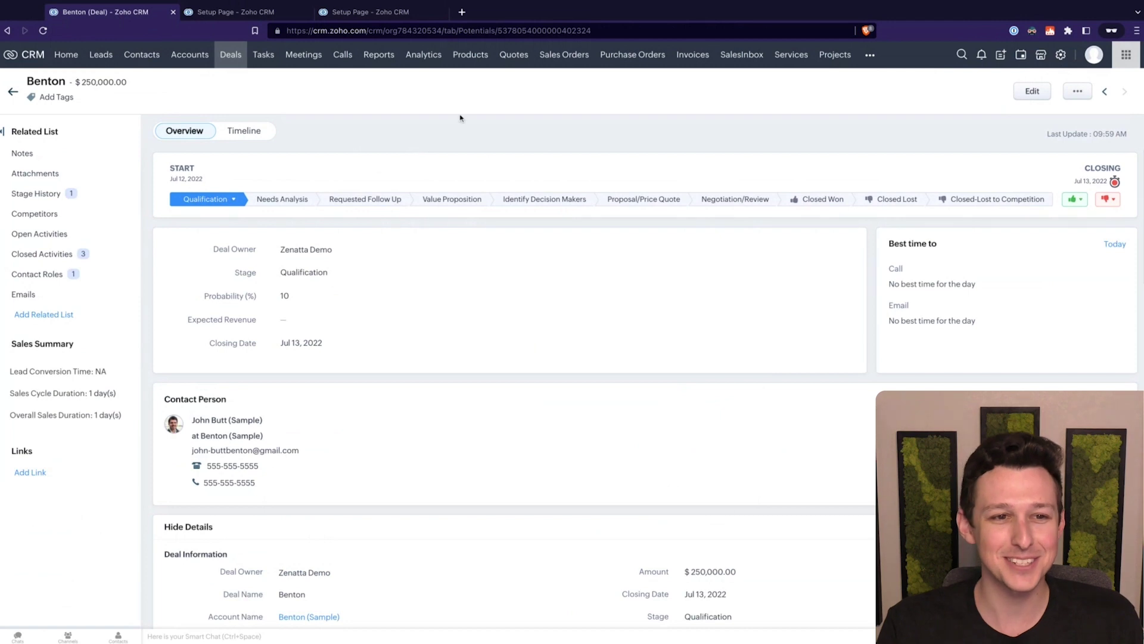
scroll(461, 305, "down", 1)
scroll(460, 305, "down", 1)
scroll(461, 305, "up", 1)
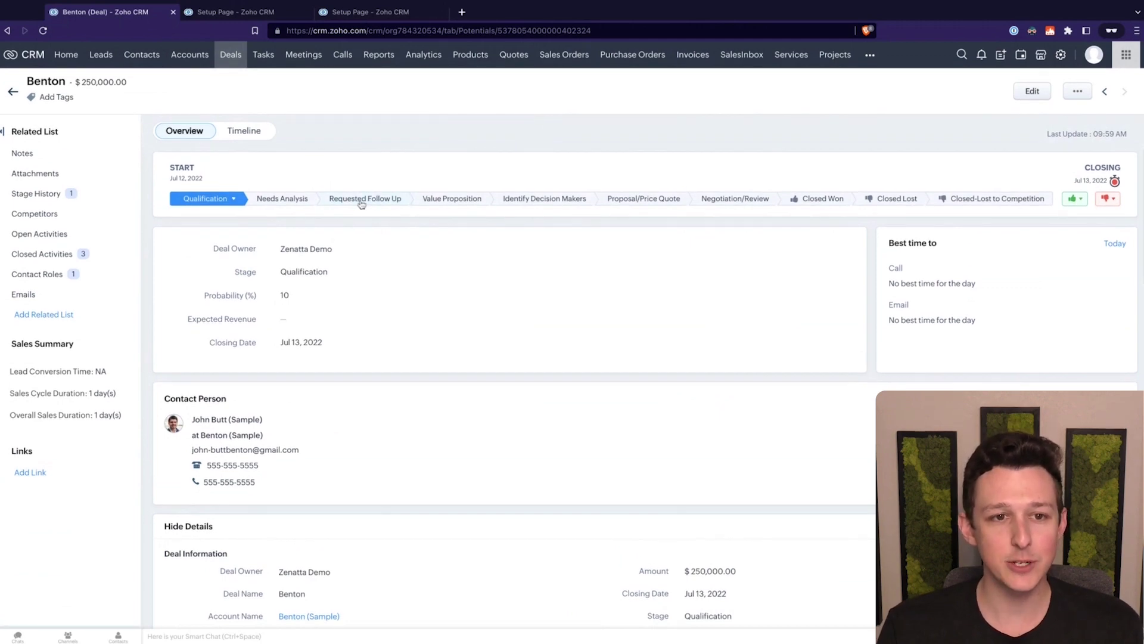
scroll(381, 250, "down", 4)
scroll(381, 249, "down", 1)
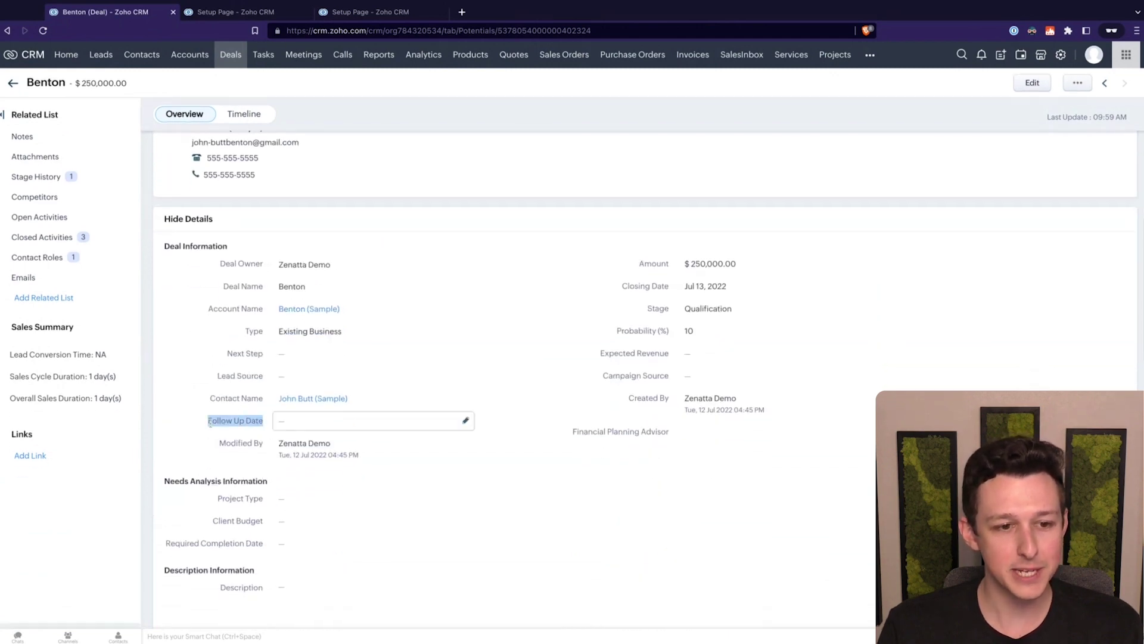
scroll(439, 207, "up", 1)
scroll(440, 207, "up", 4)
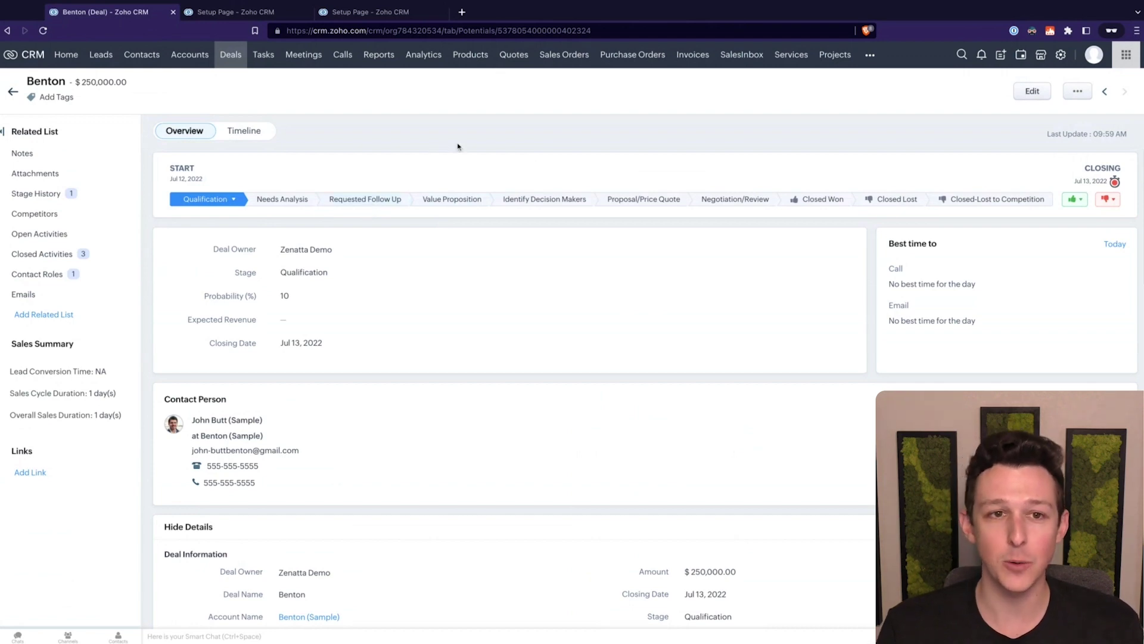
Close the spare setup page and open the layout rules of the Deals module in Setup
left_click(442, 12)
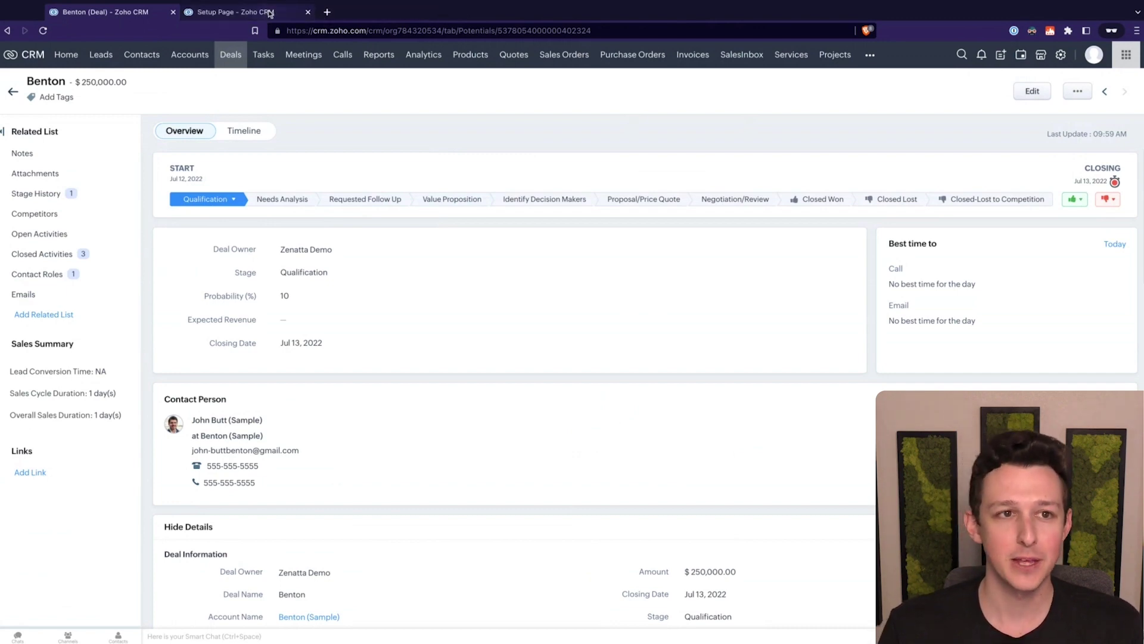
left_click(269, 13)
left_click(1061, 55)
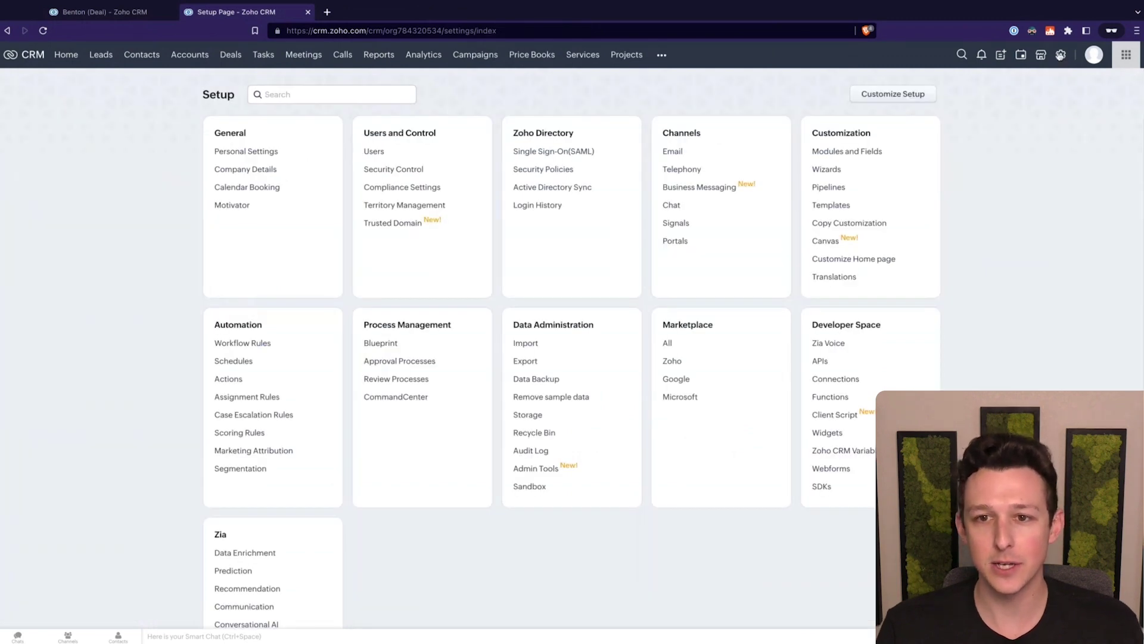
left_click(836, 153)
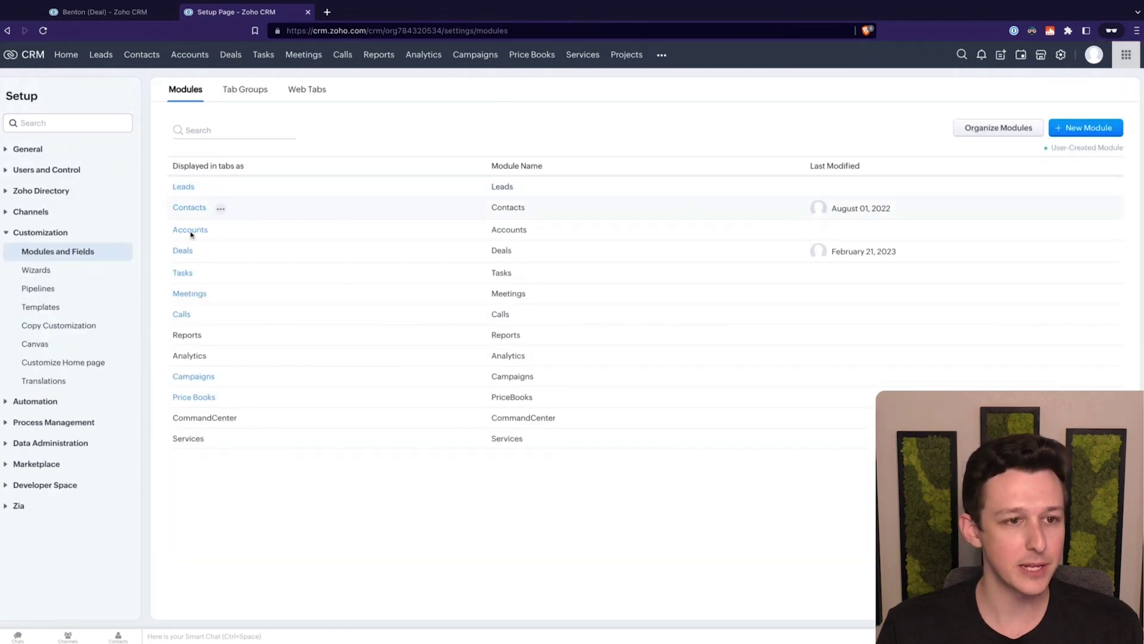
left_click(182, 251)
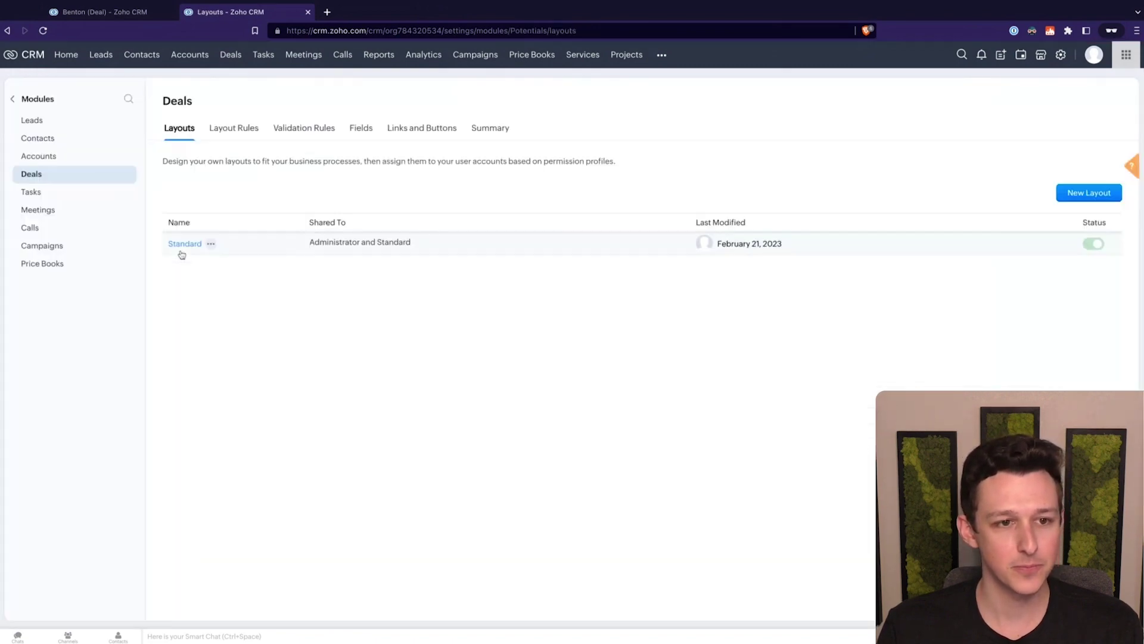
left_click(220, 128)
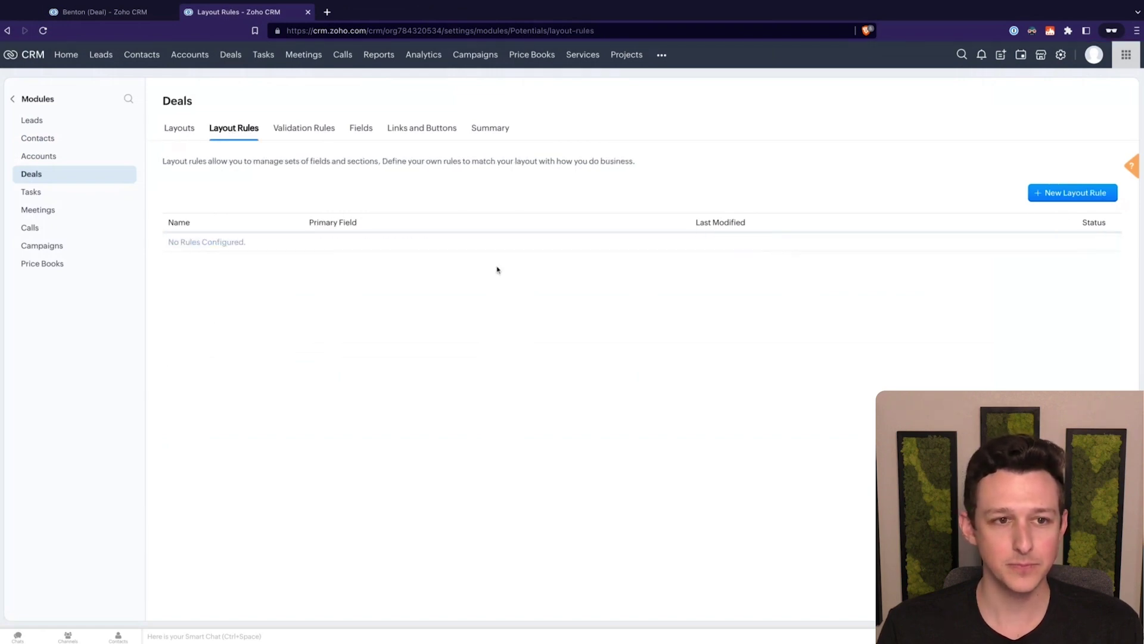
Create a new Deals layout rule named "Follow Up Date Requirement" with Stage as its primary field
left_click(1062, 193)
type("Follow Up Date REqui")
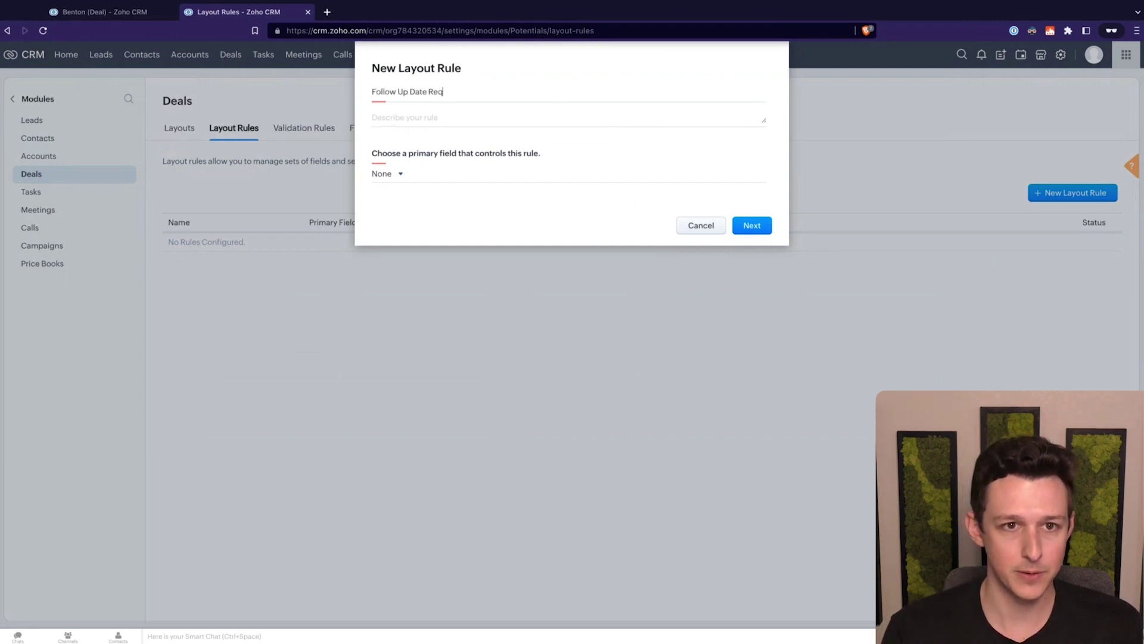
type("rement")
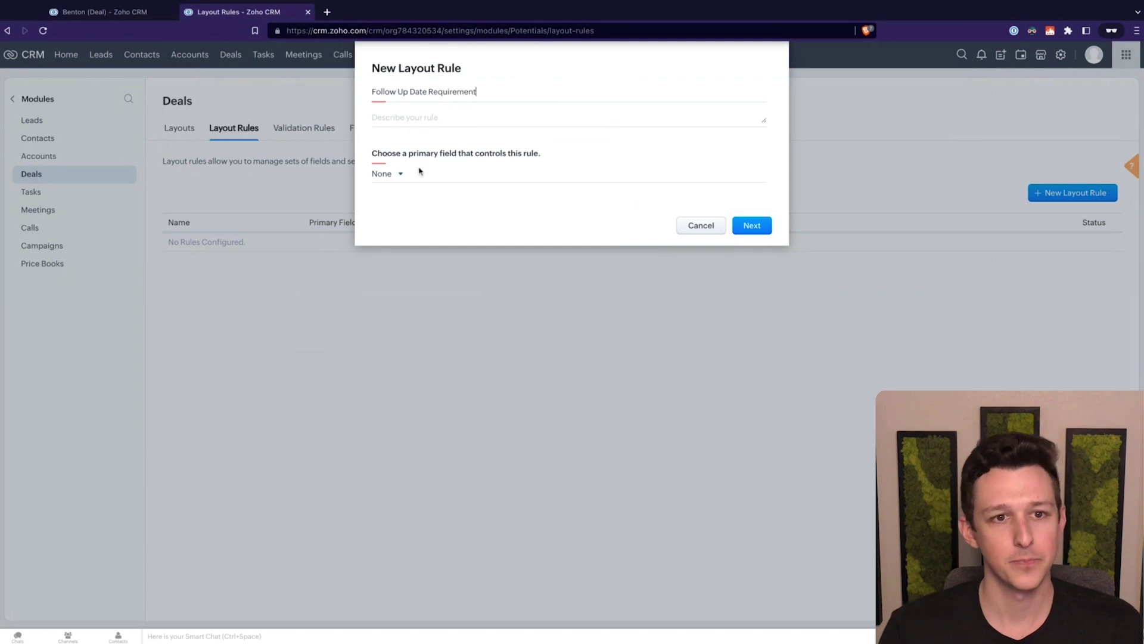
left_click(398, 175)
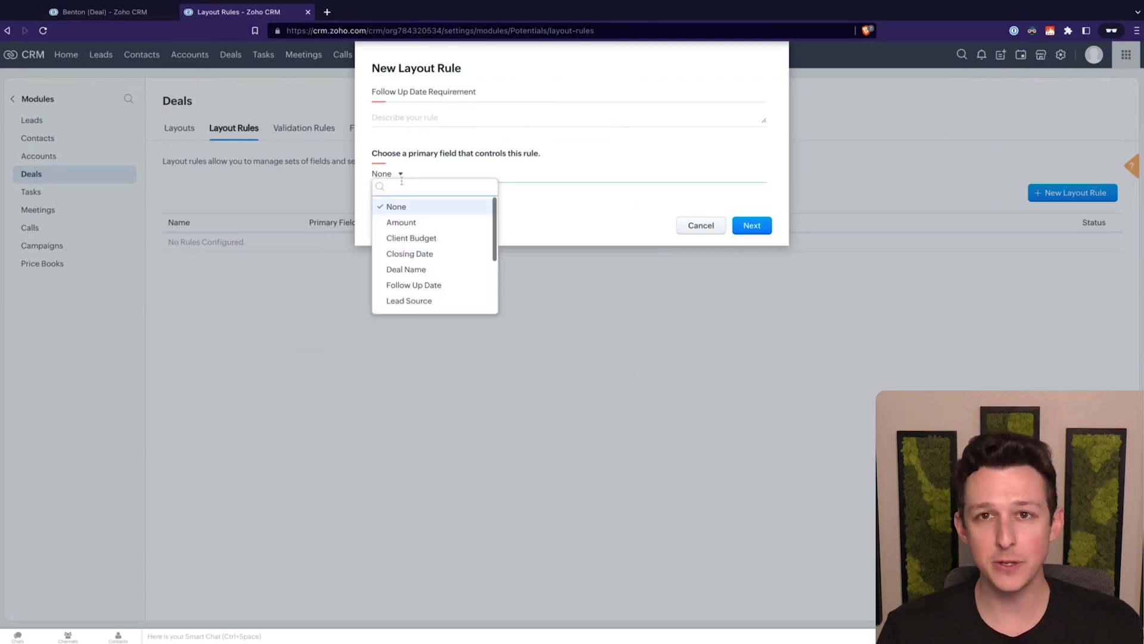
type("stage")
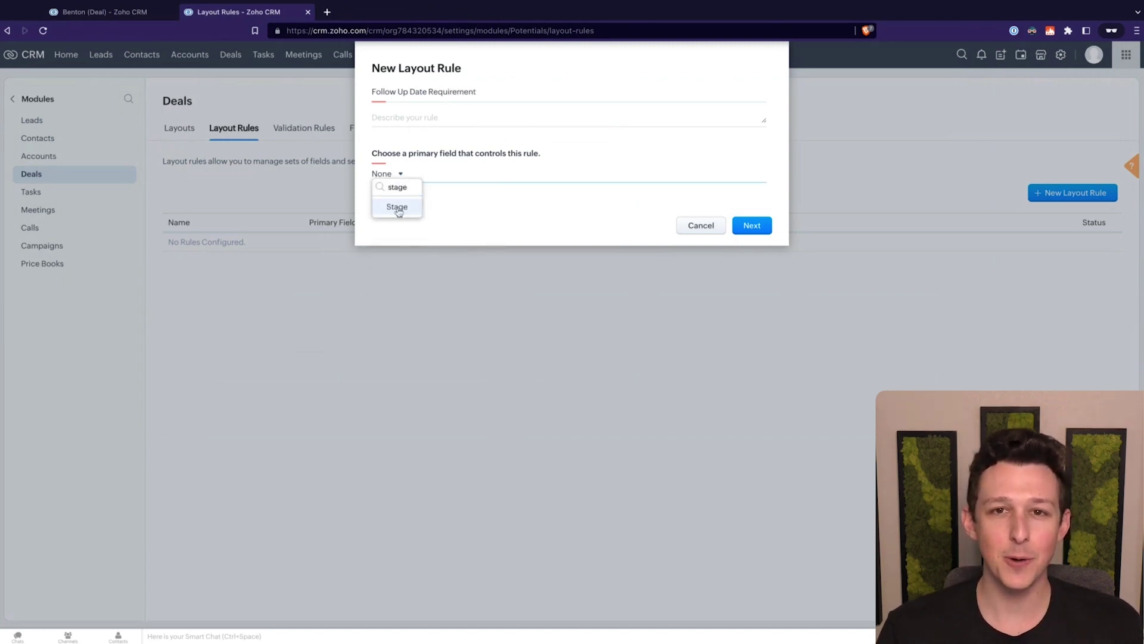
left_click(398, 206)
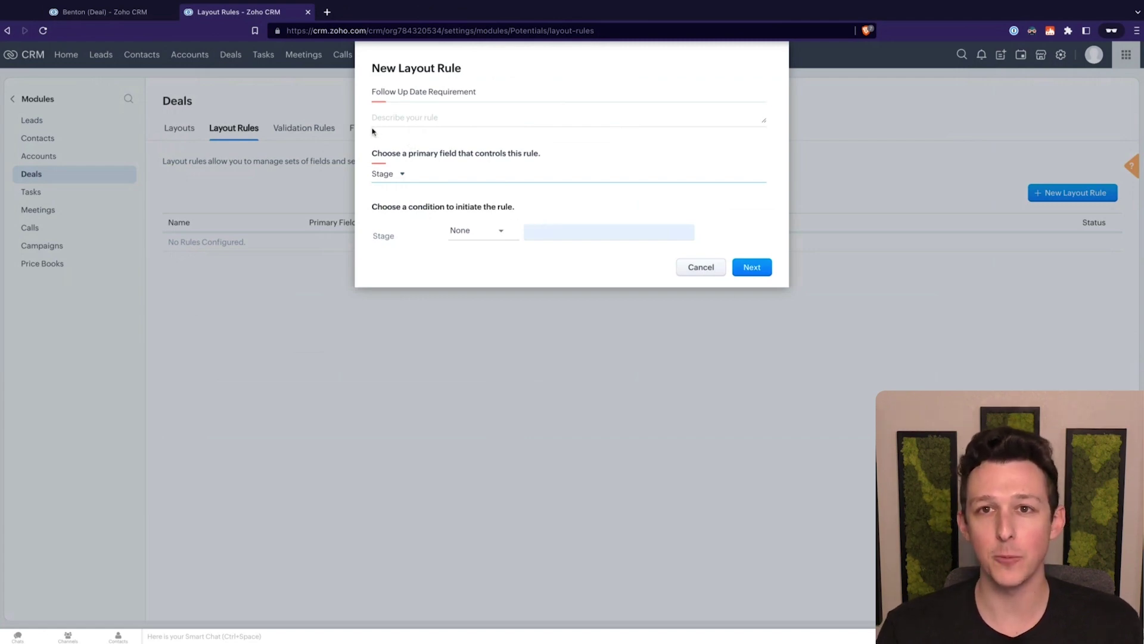
Set the rule's initiating condition to Stage is Requested Follow Up and proceed to the rule's actions
left_click(471, 229)
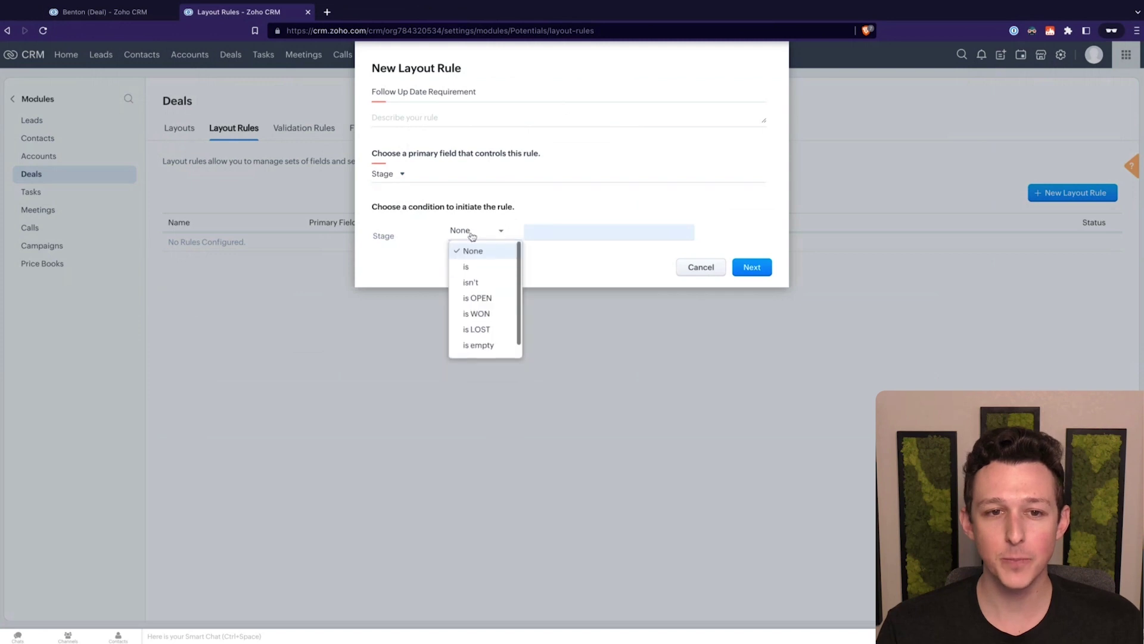
left_click(492, 269)
left_click(563, 233)
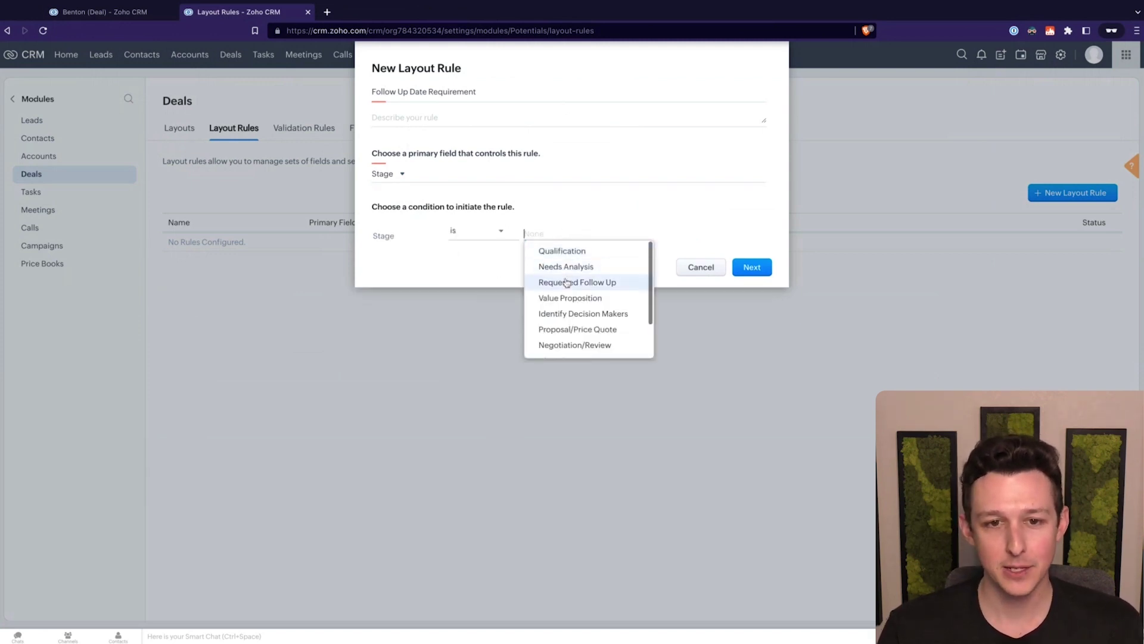
left_click(565, 283)
left_click(753, 267)
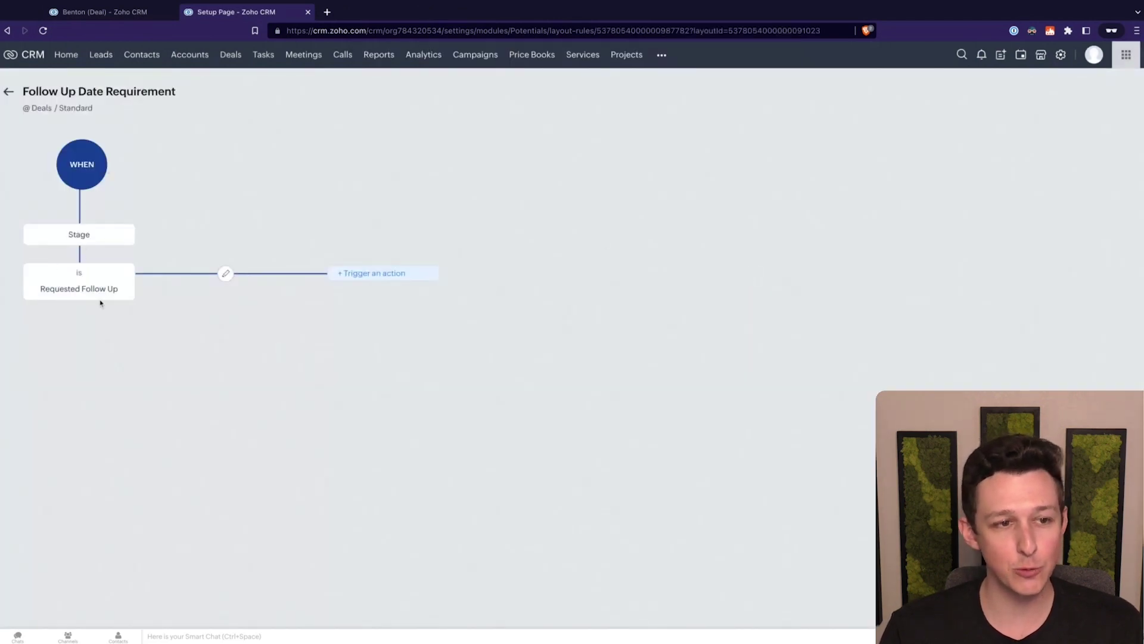
Add a Show Fields action for the Follow Up Date field to the Requested Follow Up condition and save it
left_click(365, 274)
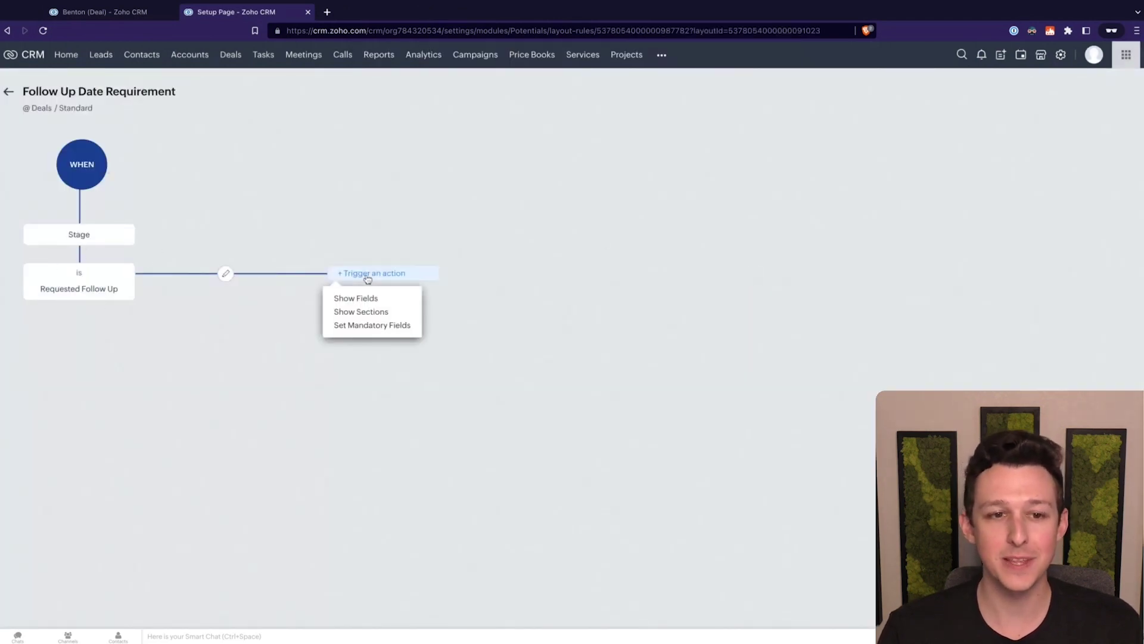
left_click(364, 298)
left_click(837, 169)
type("fo")
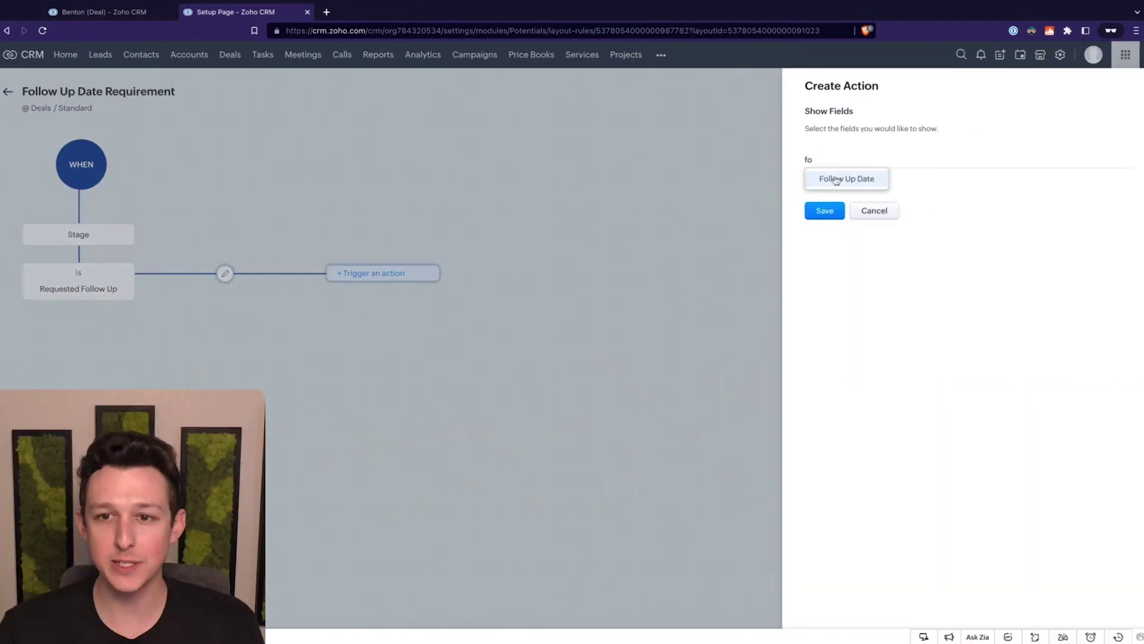
left_click(847, 179)
left_click(881, 92)
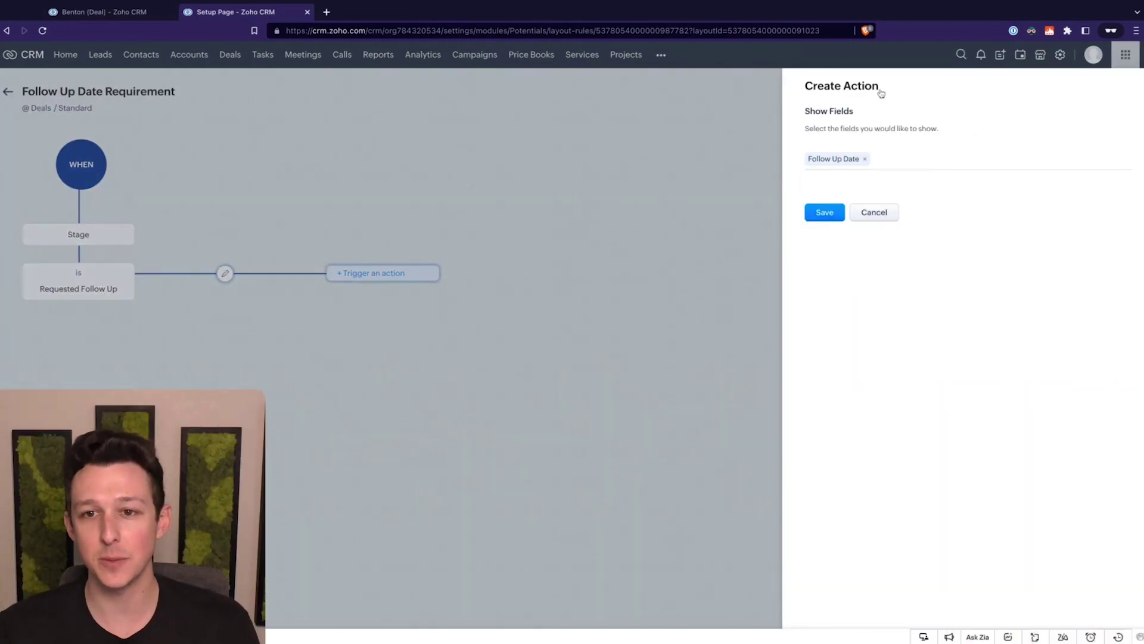
left_click(825, 212)
left_click(395, 283)
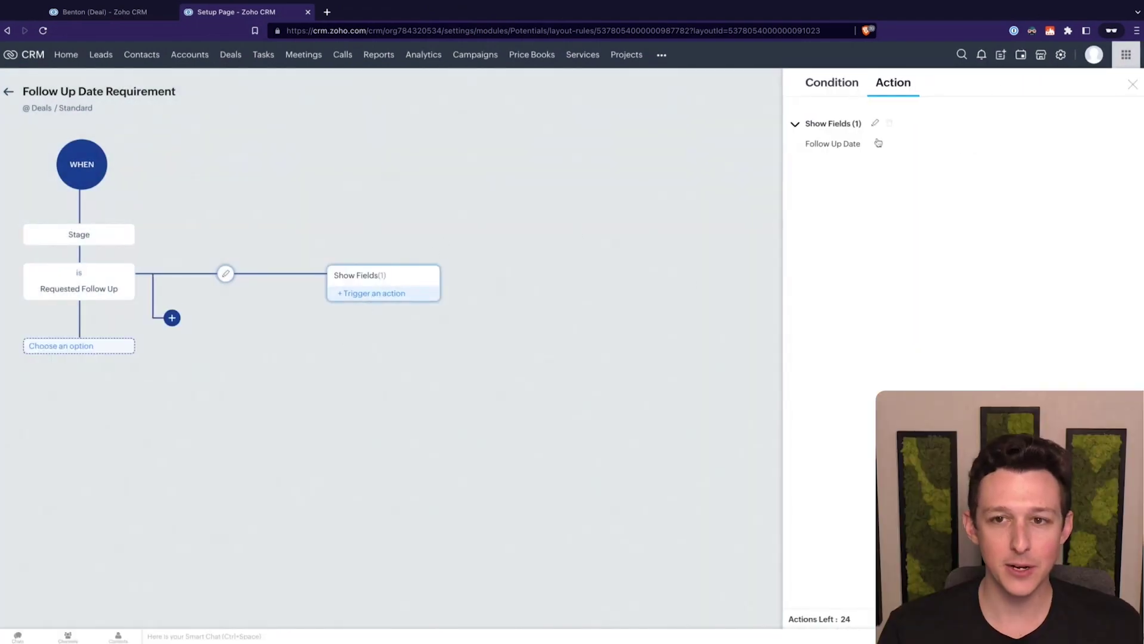
left_click(874, 125)
left_click(874, 213)
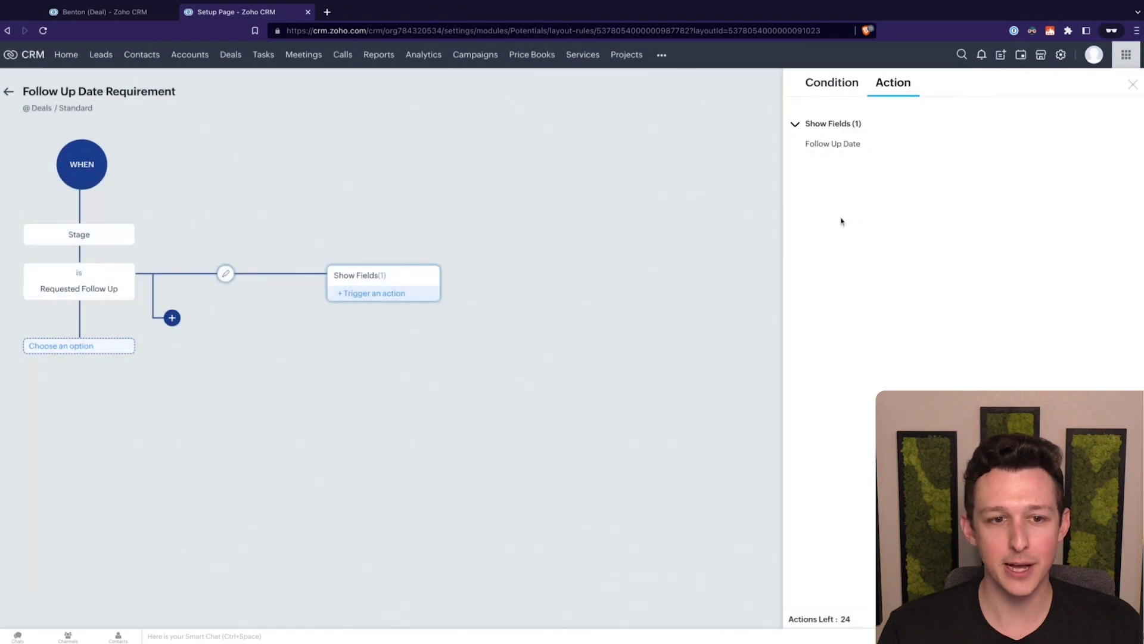
Add a Set Mandatory Fields action for Follow Up Date, save it, and return to the layout rules list
left_click(362, 295)
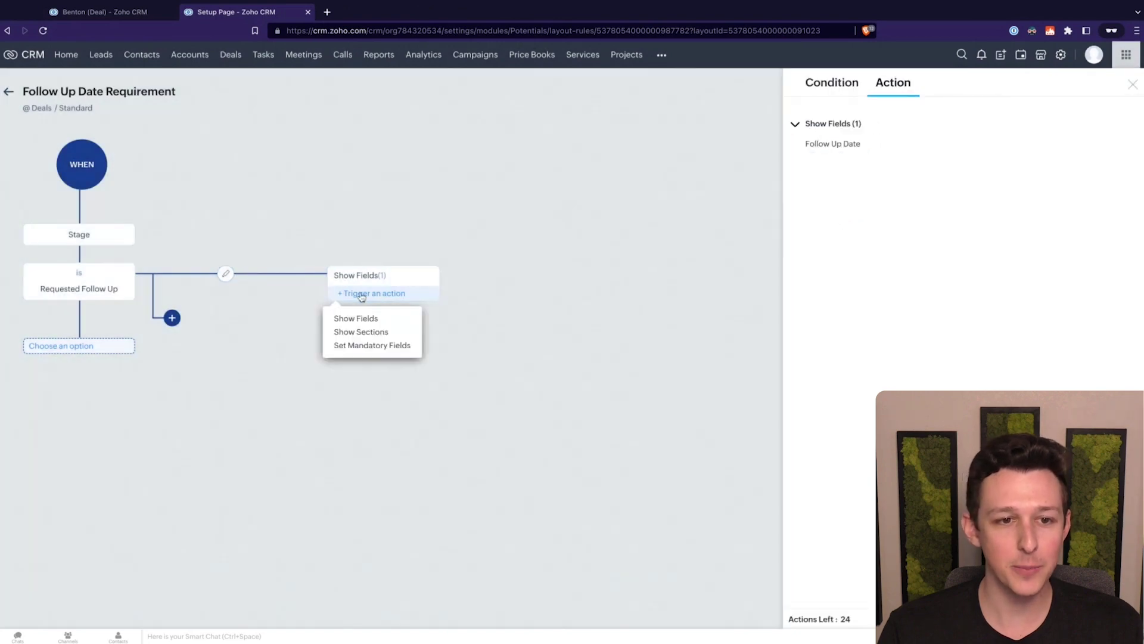
left_click(358, 346)
type("f")
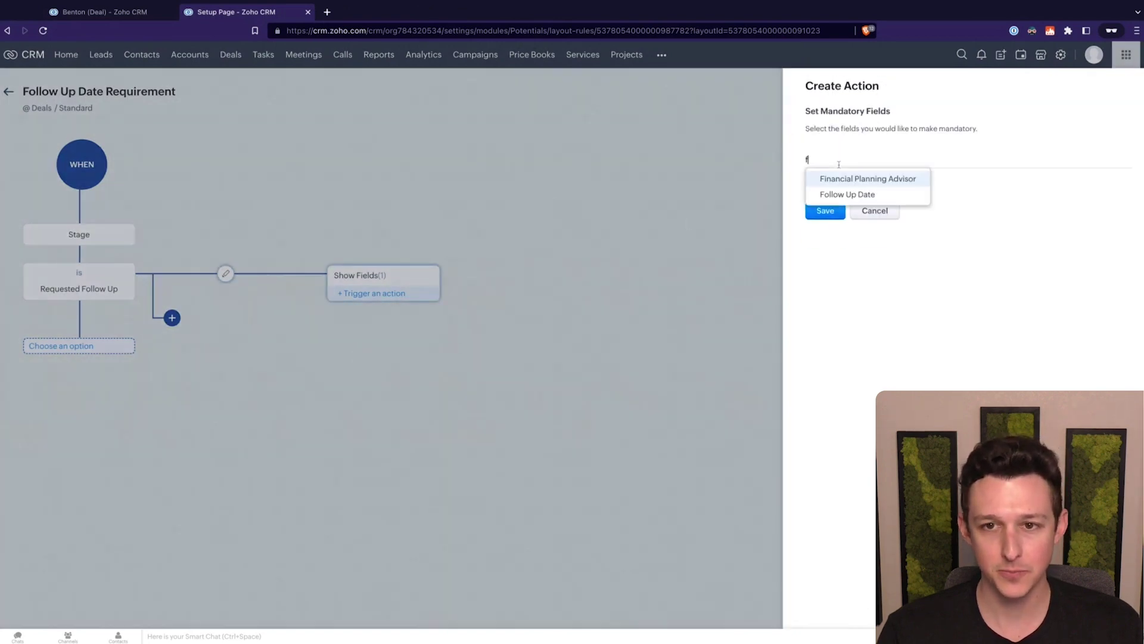
left_click(837, 196)
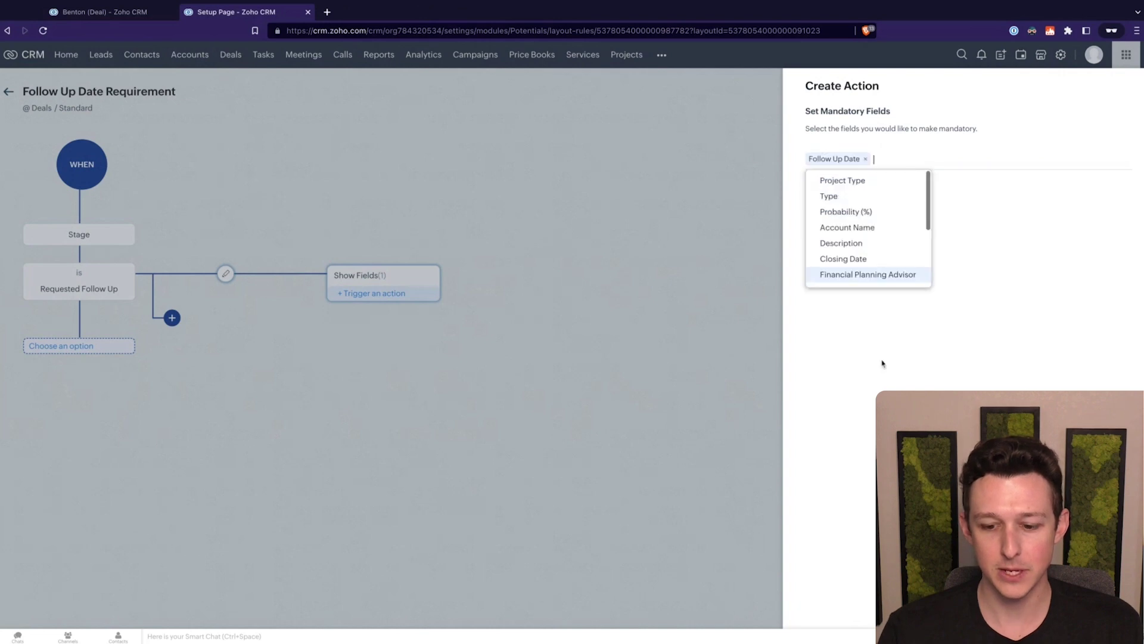
left_click(883, 372)
left_click(827, 215)
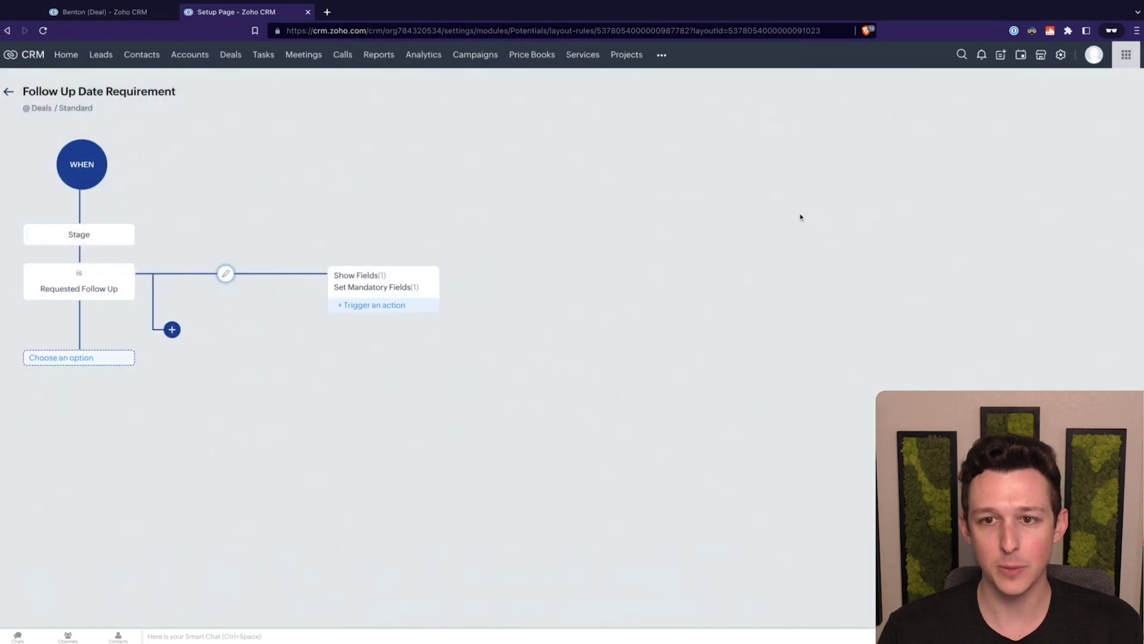
left_click(9, 91)
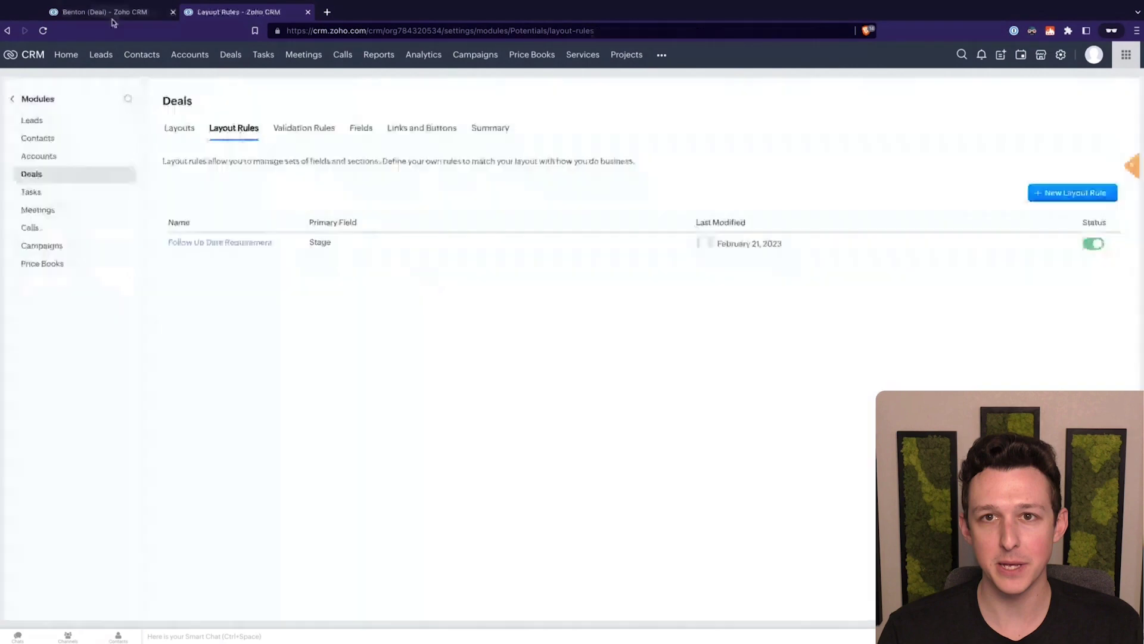
Close the layout rules page, return to the Benton deal, and check its details for the Follow Up Date field
left_click(101, 12)
left_click(308, 13)
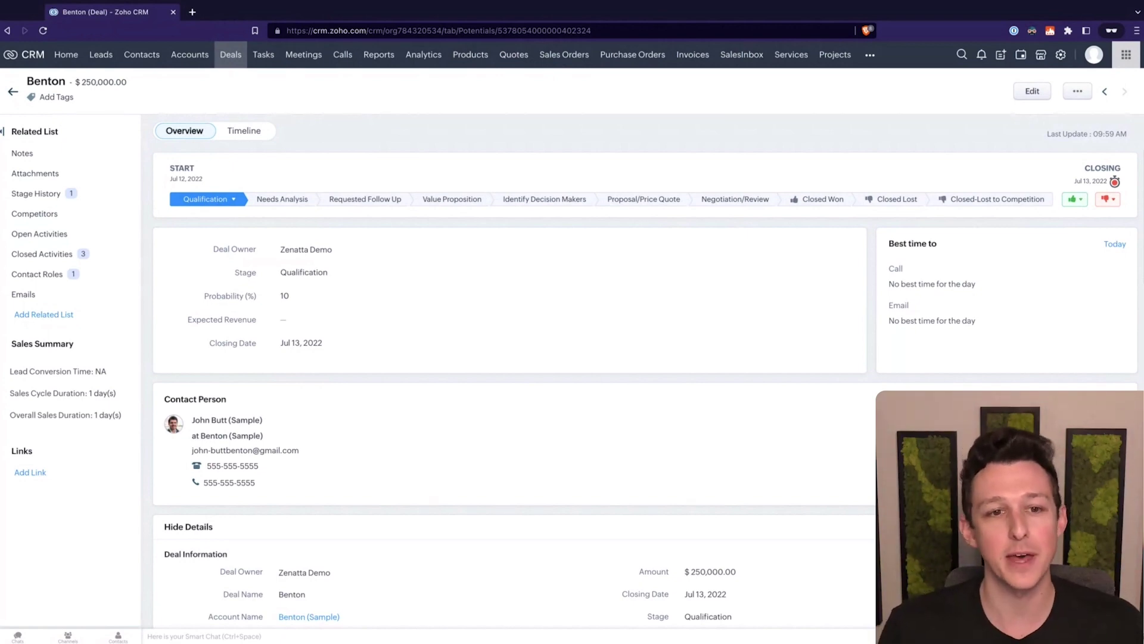
scroll(384, 176, "down", 2)
scroll(384, 176, "down", 2)
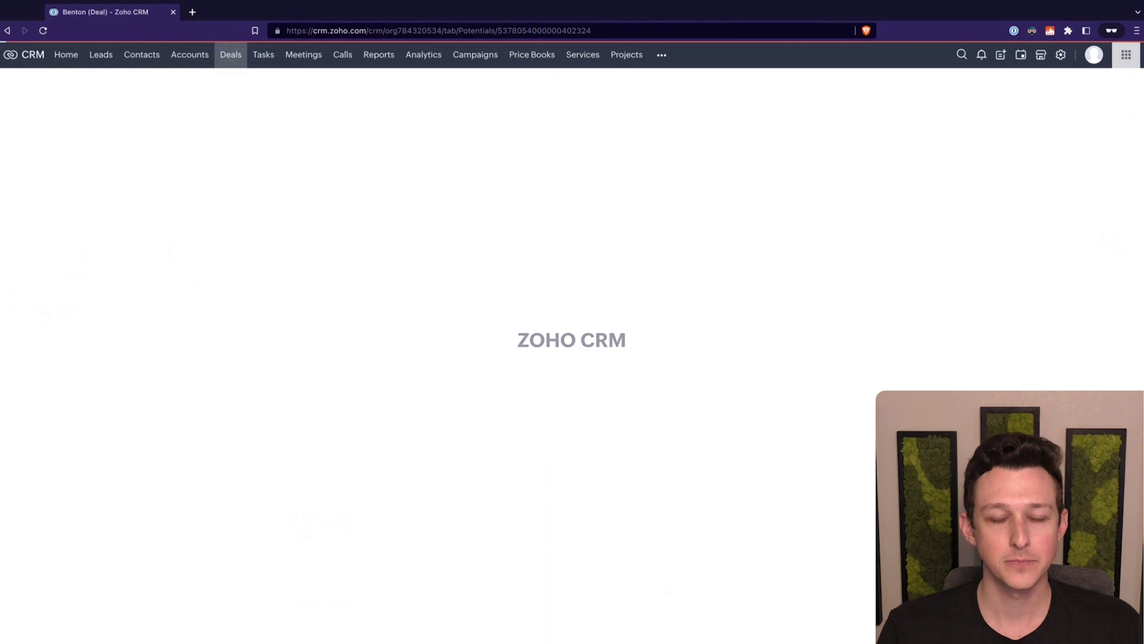
scroll(289, 456, "down", 5)
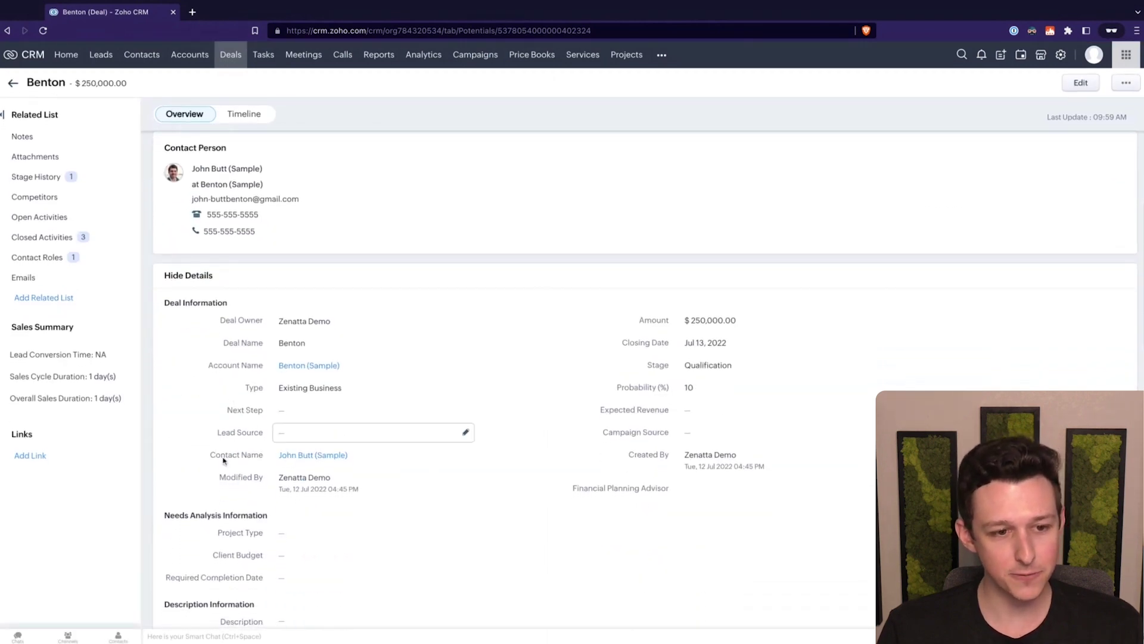
scroll(291, 423, "up", 5)
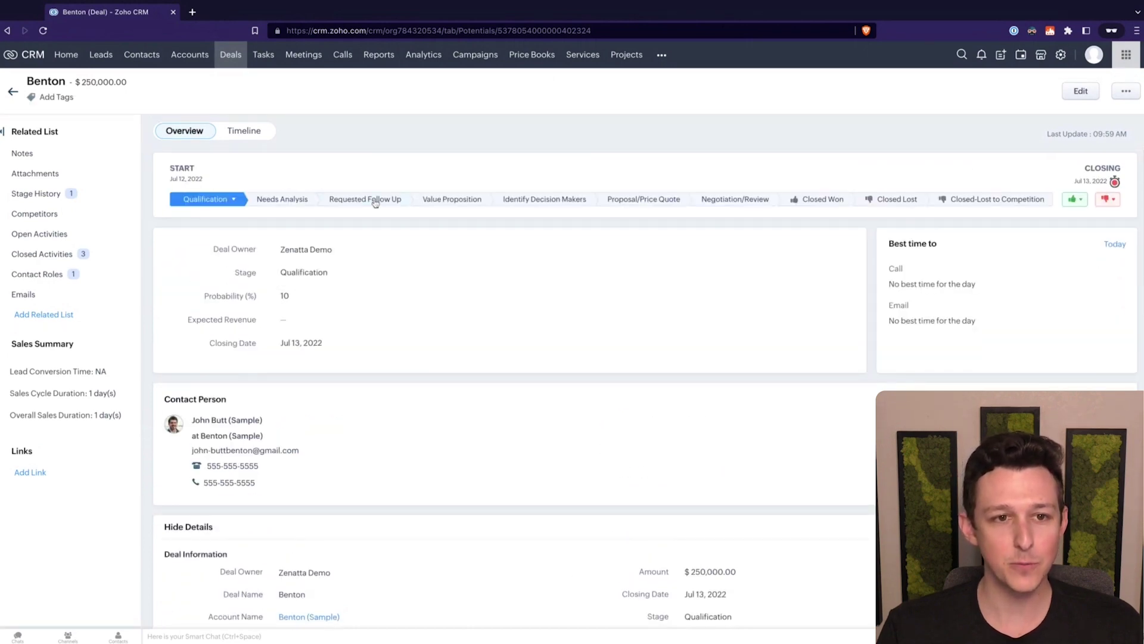
Move the Benton deal to the Requested Follow Up stage and save Mar 3, 2023 as its required Follow Up Date
left_click(375, 200)
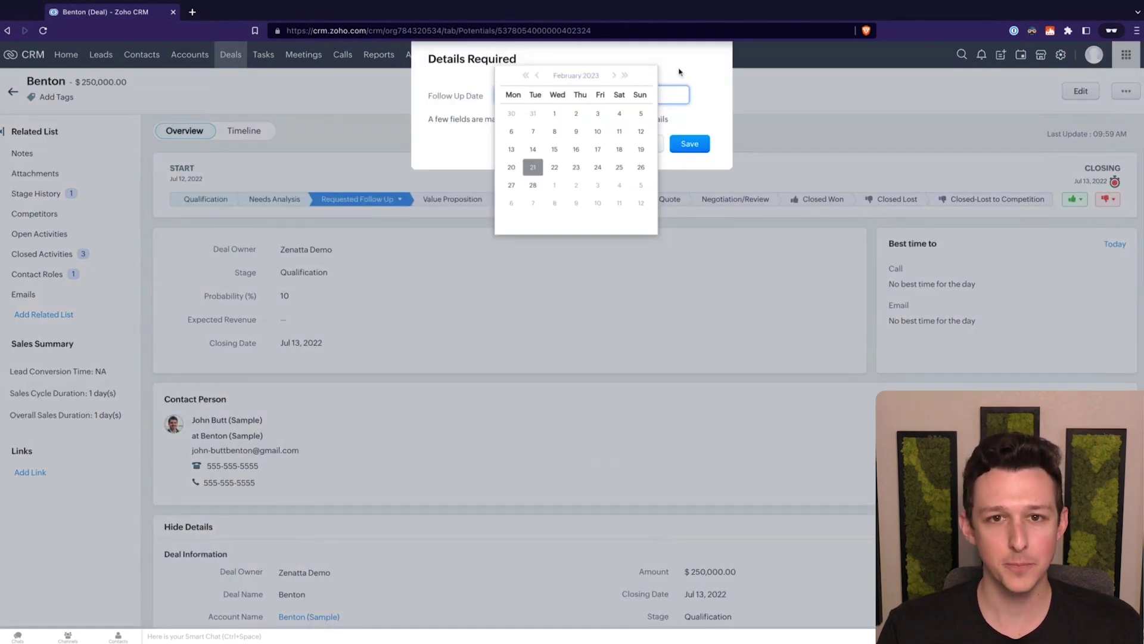
left_click(679, 73)
left_click(589, 94)
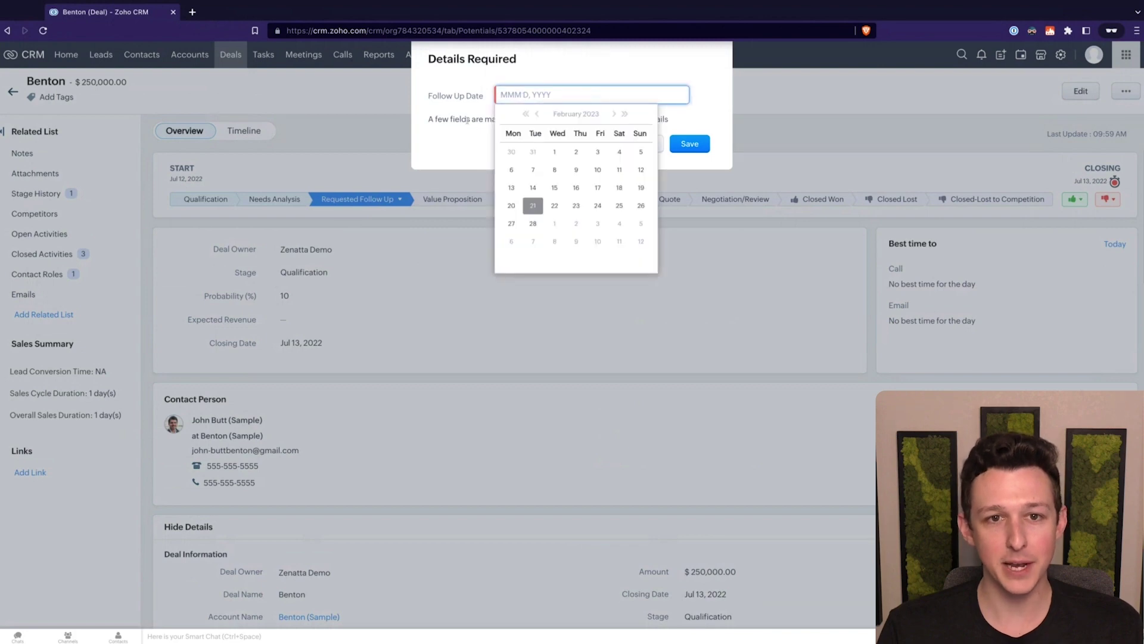
left_click(598, 225)
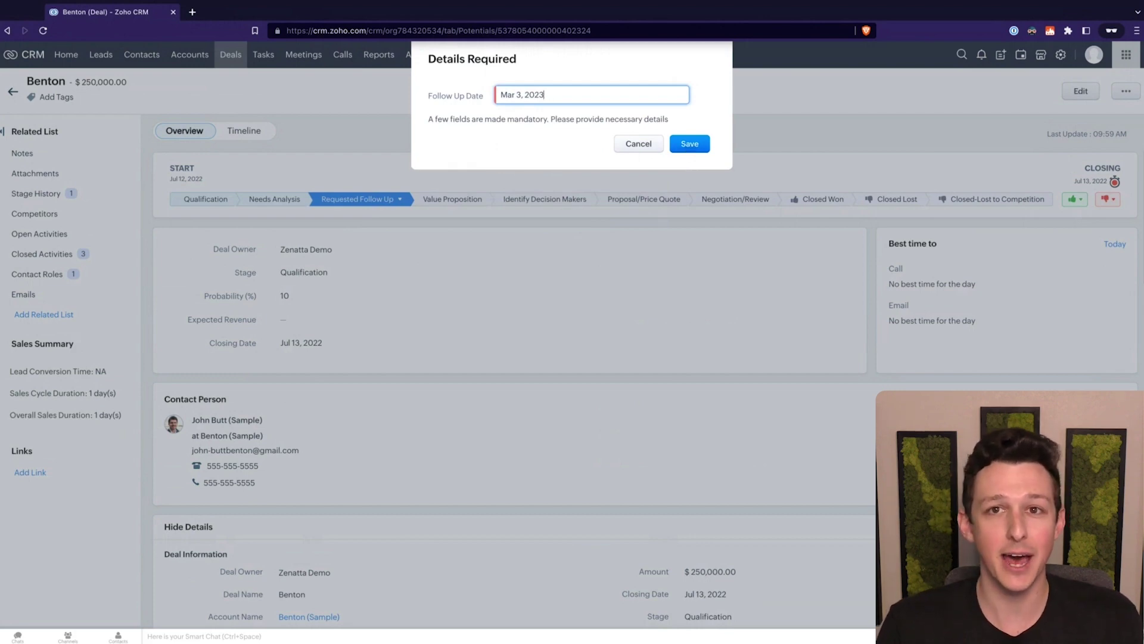
left_click(690, 143)
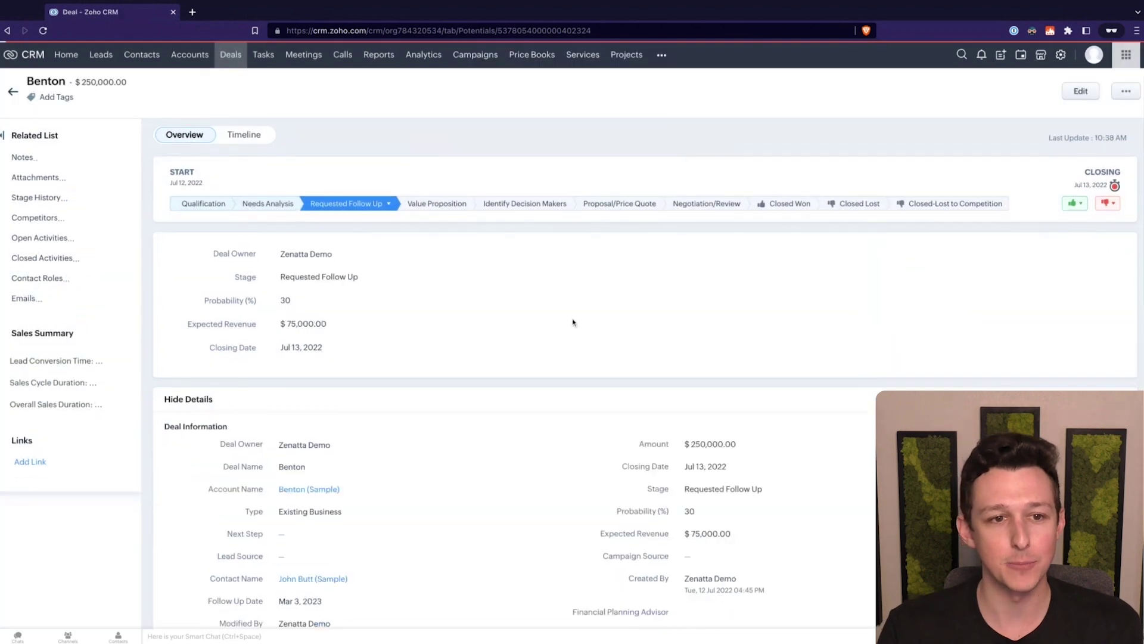
Check the Follow Up Date in the Benton deal's Deal Information section
scroll(566, 336, "down", 4)
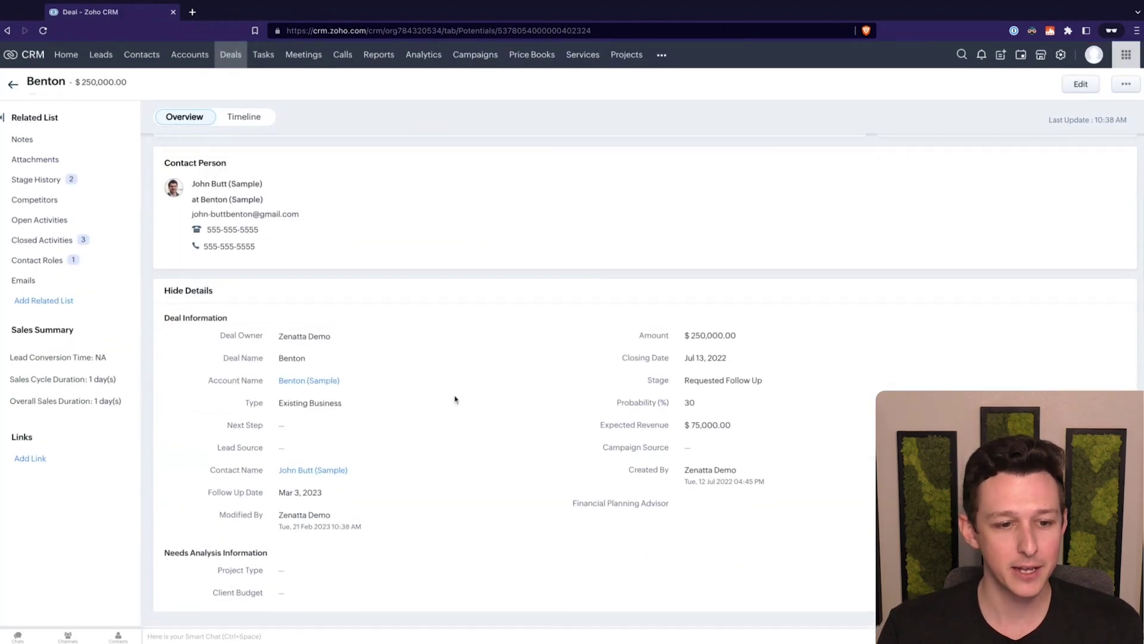
triple_click(205, 491)
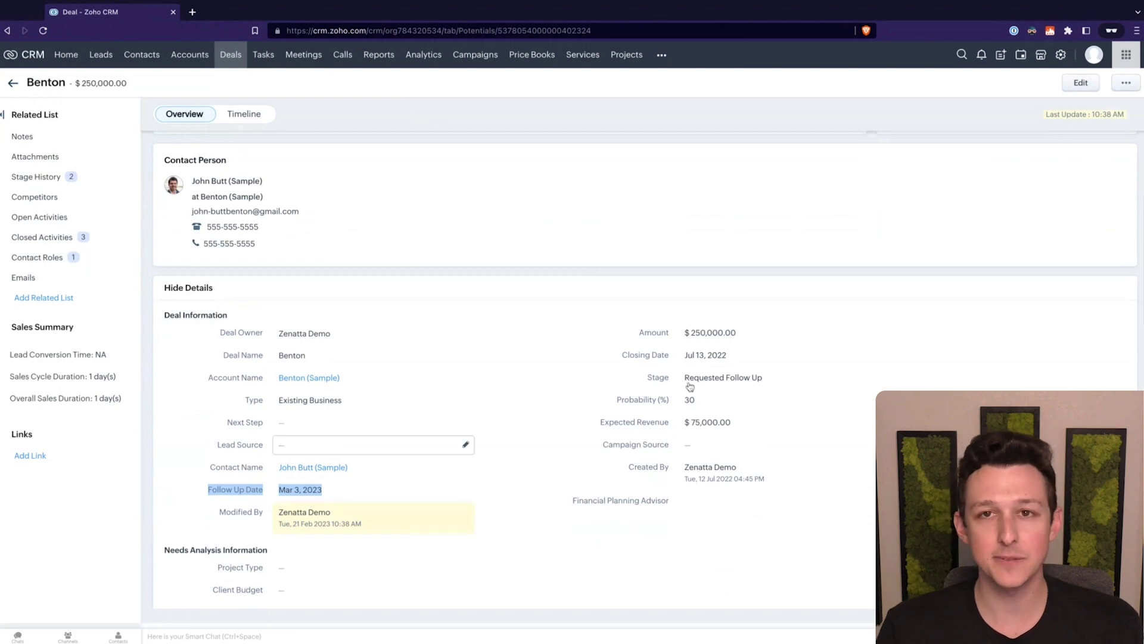
scroll(667, 278, "up", 4)
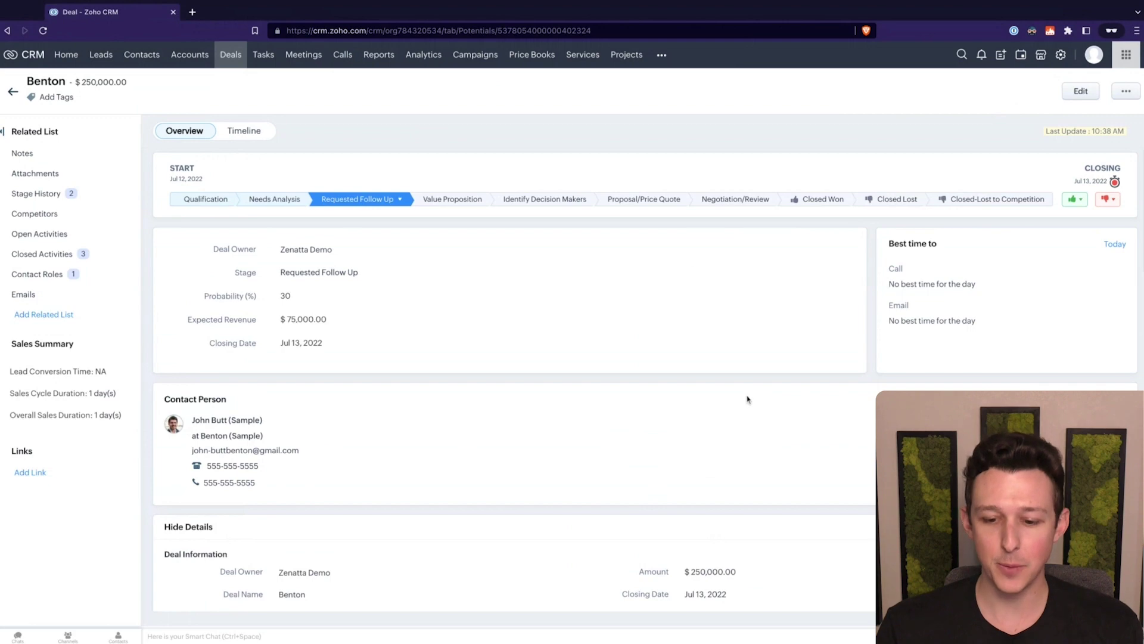
Go to the workflow rules in Setup and start a new rule for the Deals module
left_click(1061, 55)
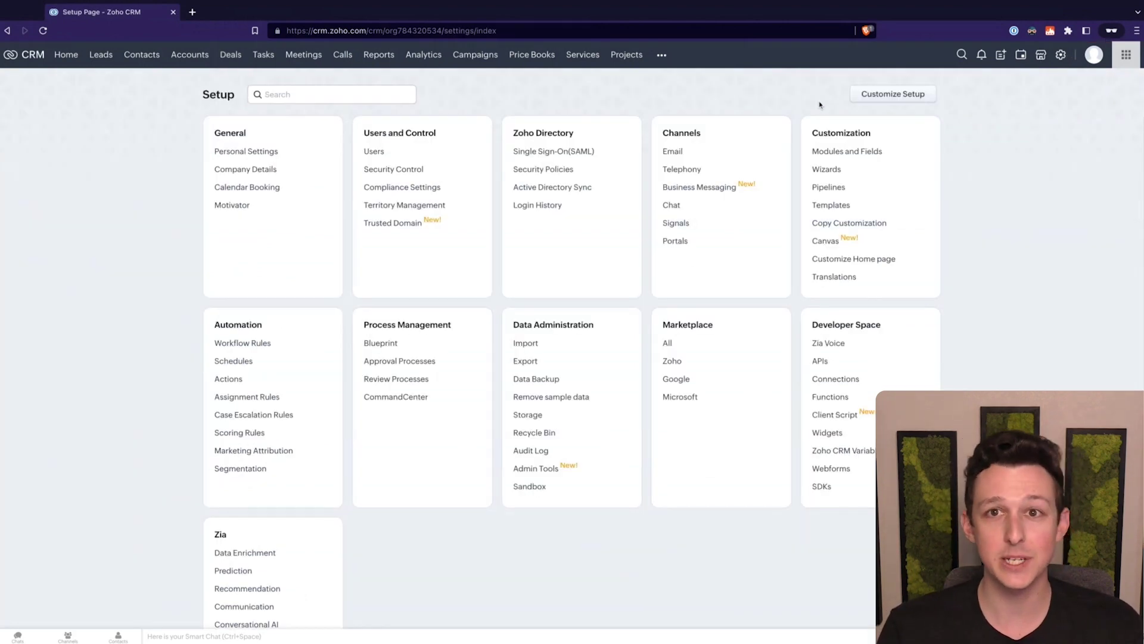
left_click(259, 344)
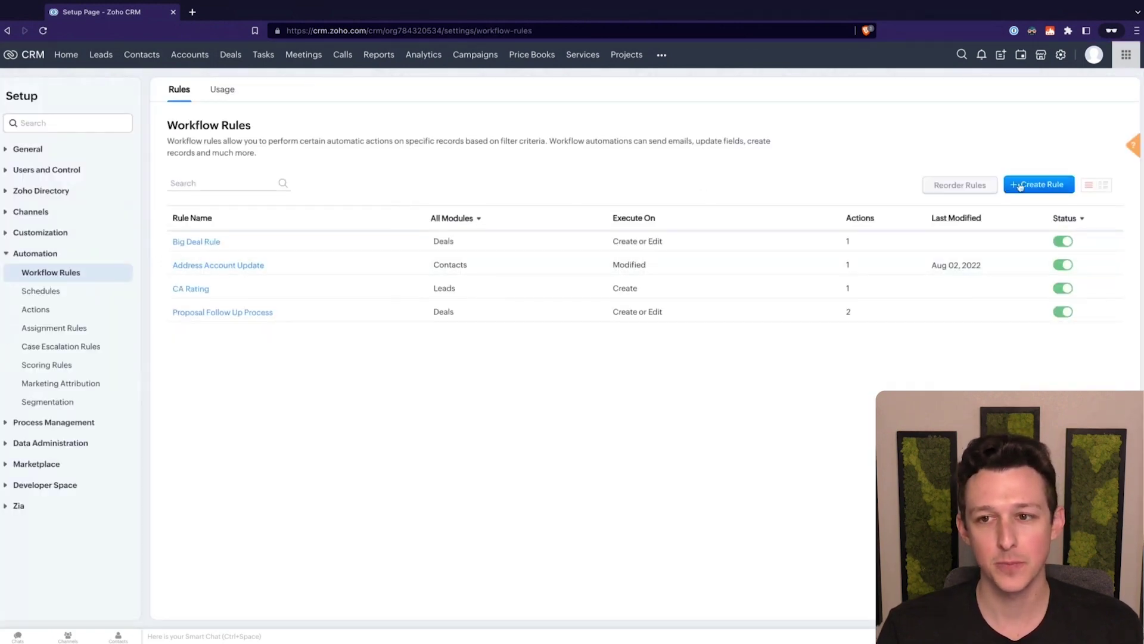
left_click(1020, 184)
left_click(567, 100)
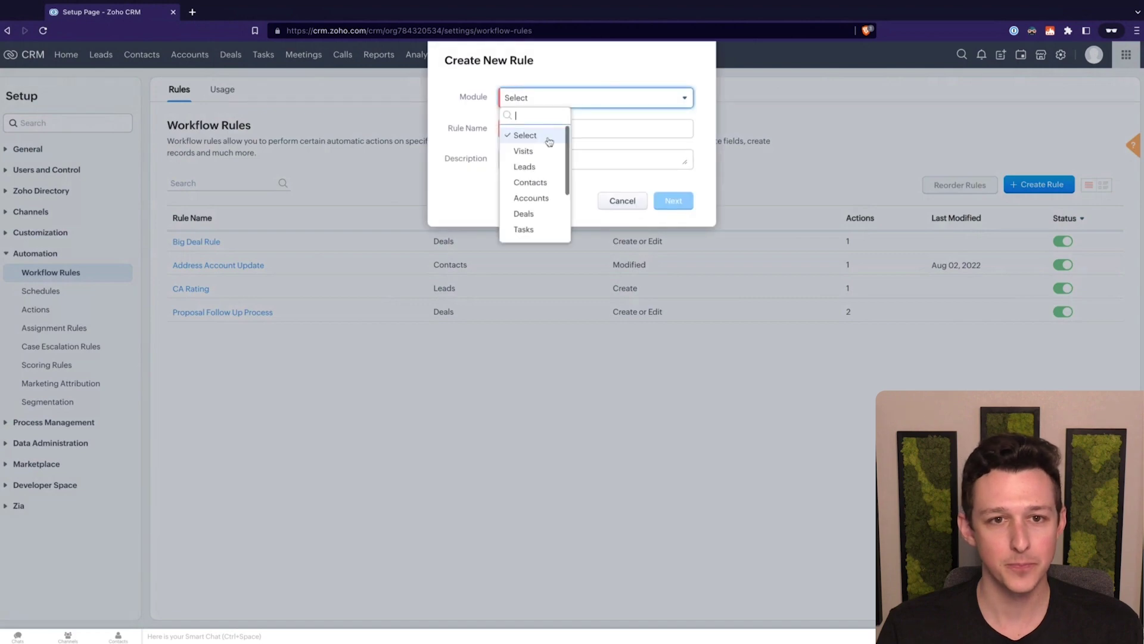
scroll(534, 198, "down", 1)
left_click(534, 197)
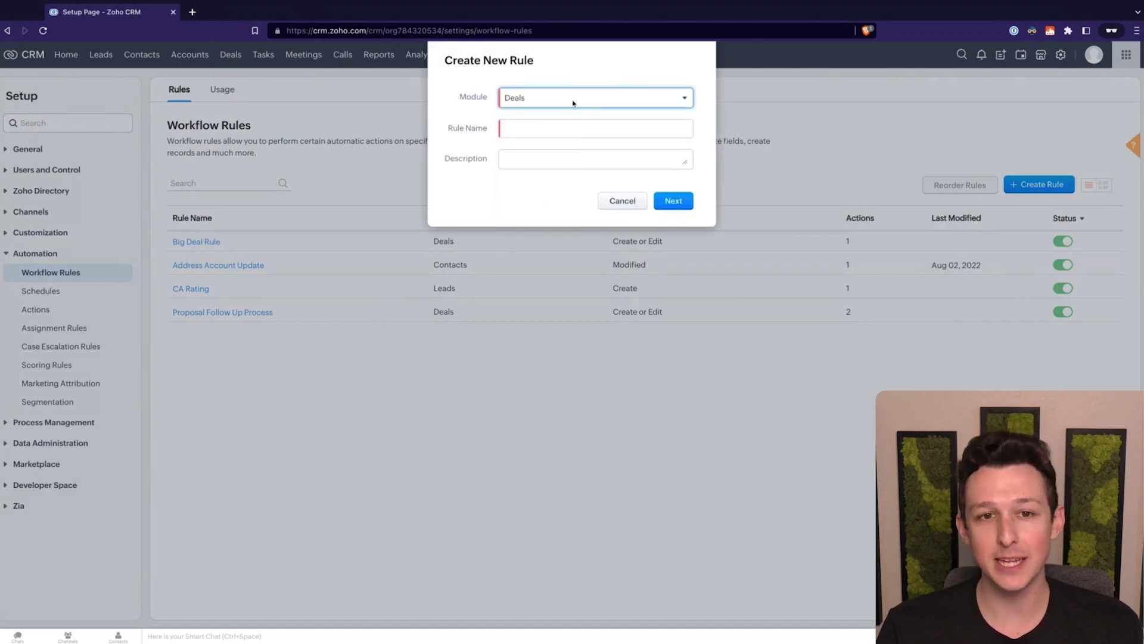
Name the new Deals rule Follow Up Reminder and continue to its trigger settings
left_click(568, 128)
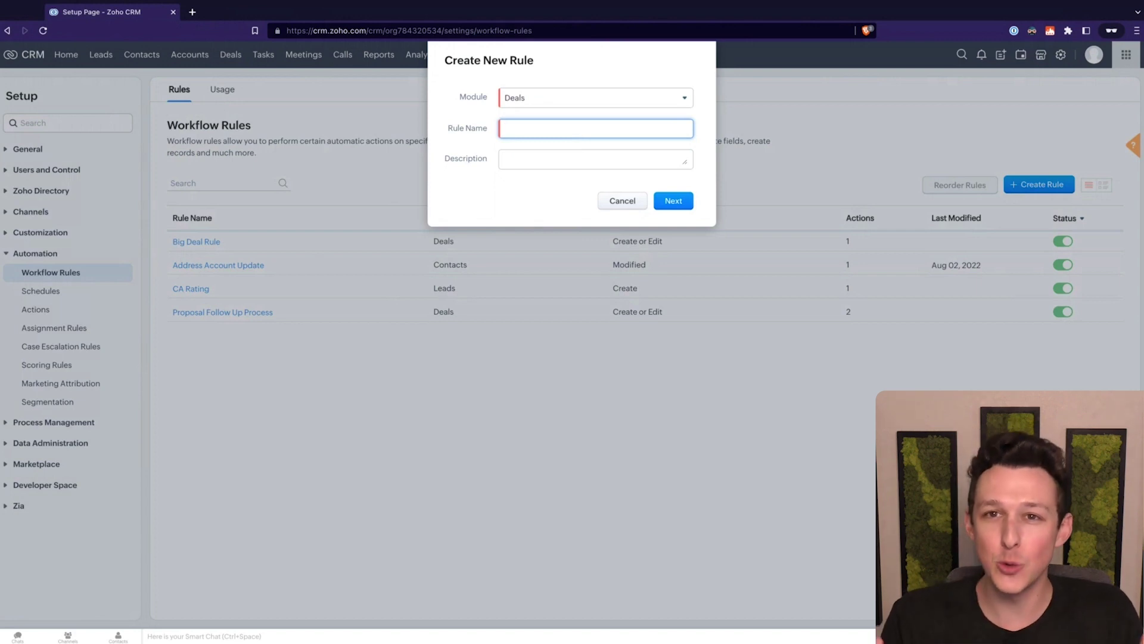
type("Fol")
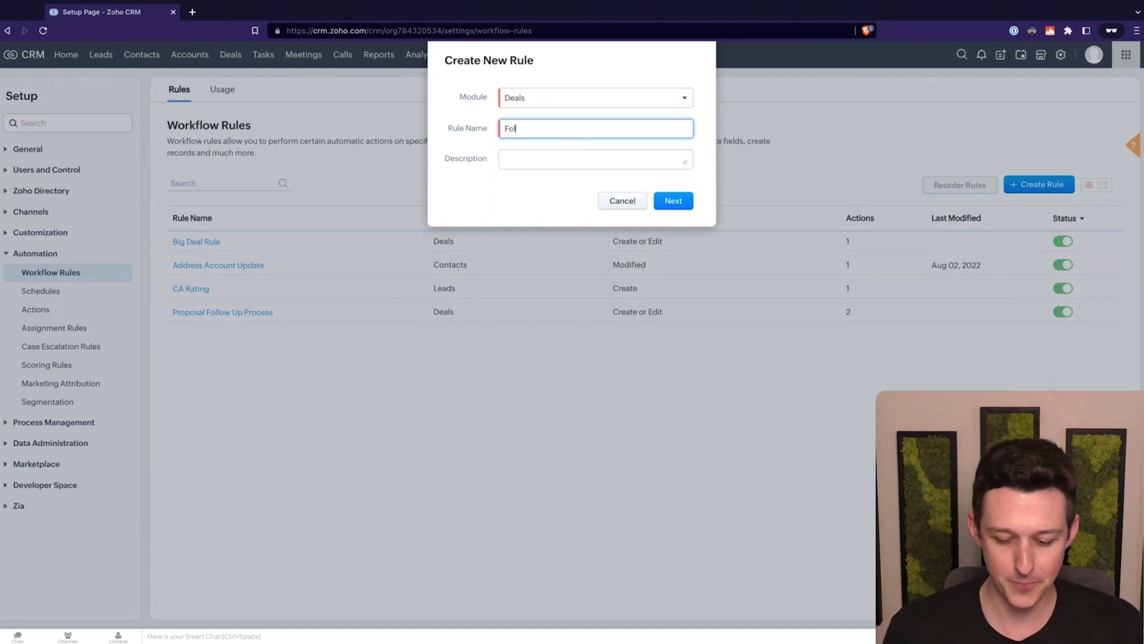
type("low Up Rem")
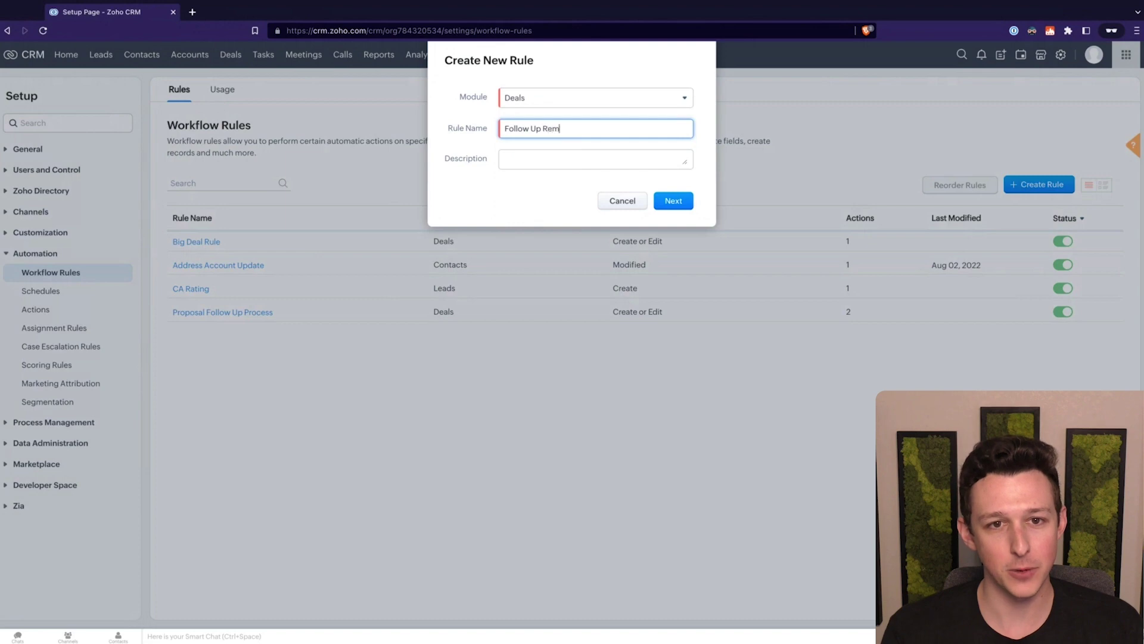
type("inder")
left_click(672, 200)
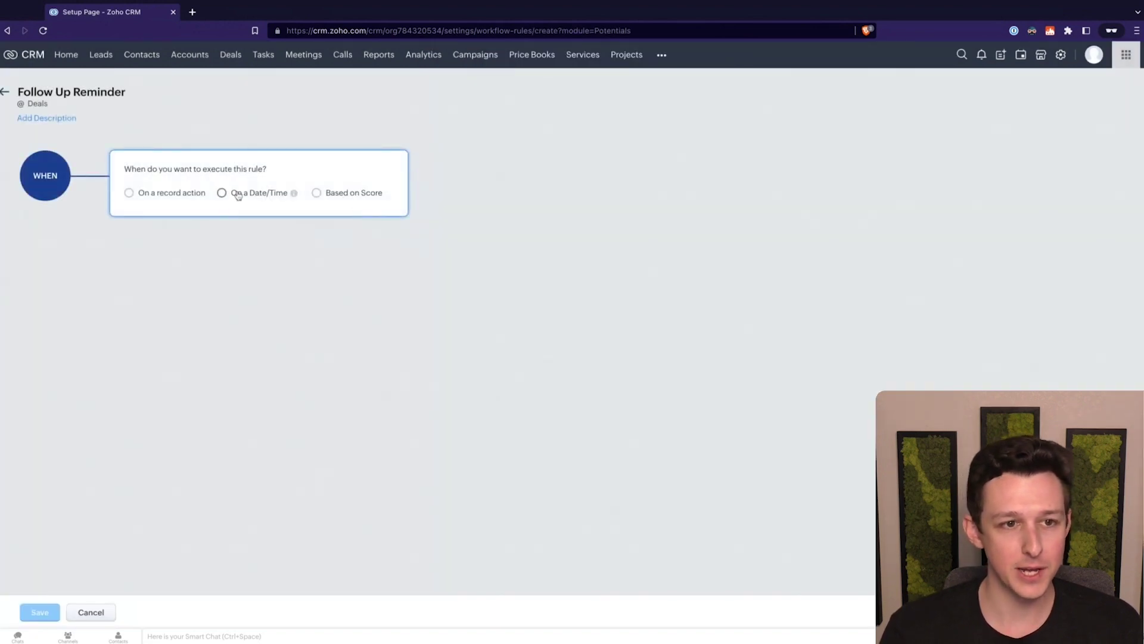
Set the rule to execute on a date/time, based on the Follow Up Date field and on that exact date
left_click(238, 193)
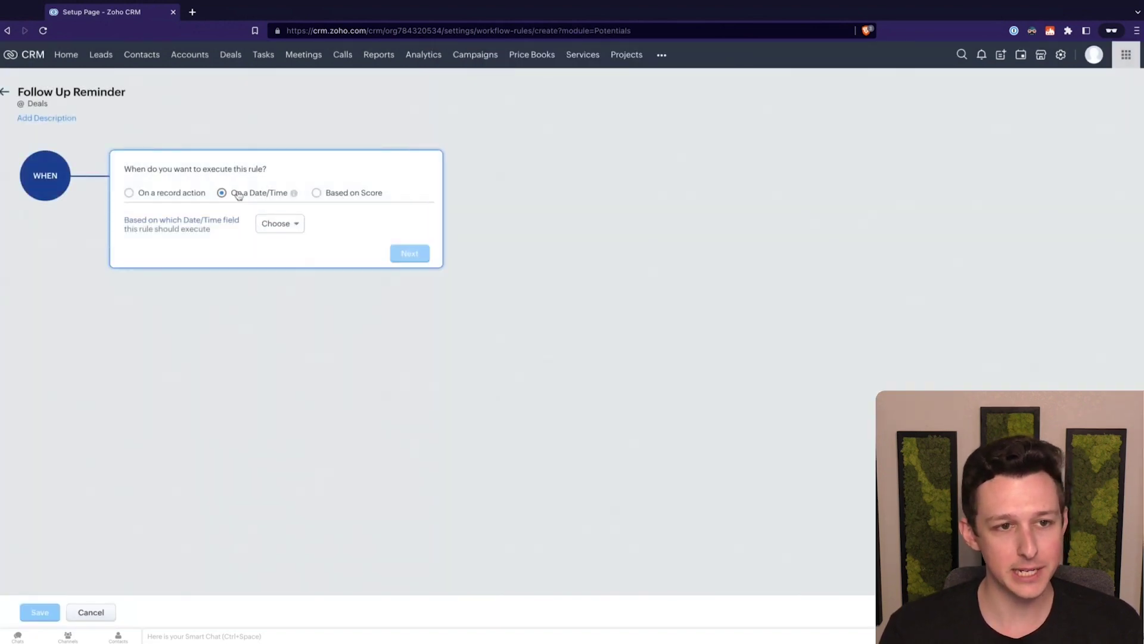
left_click(290, 223)
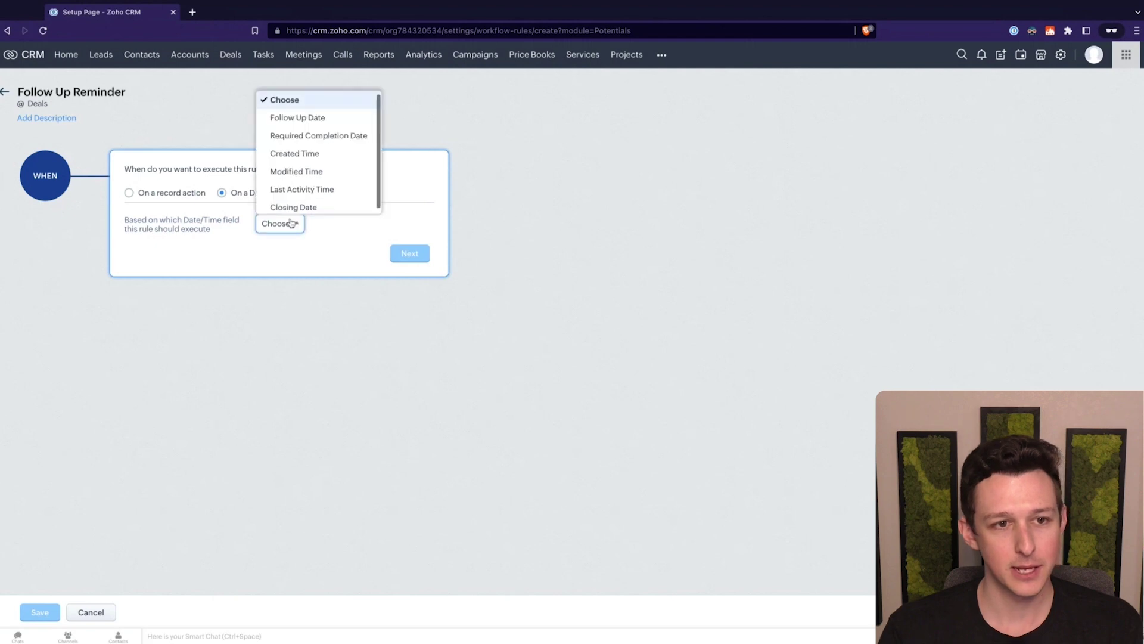
left_click(319, 128)
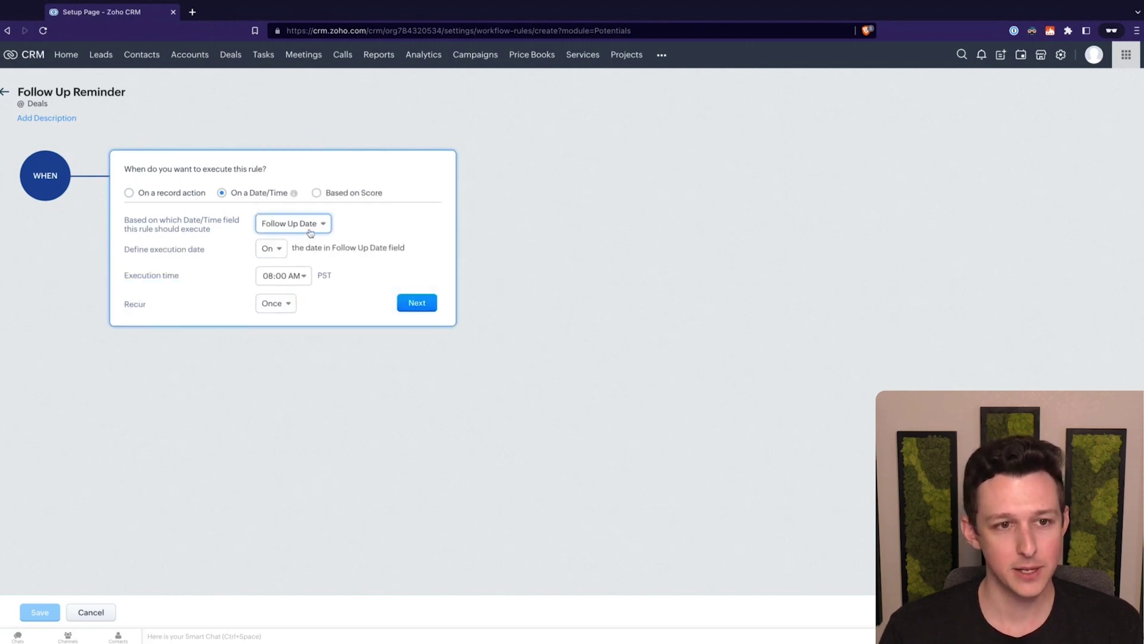
left_click(280, 248)
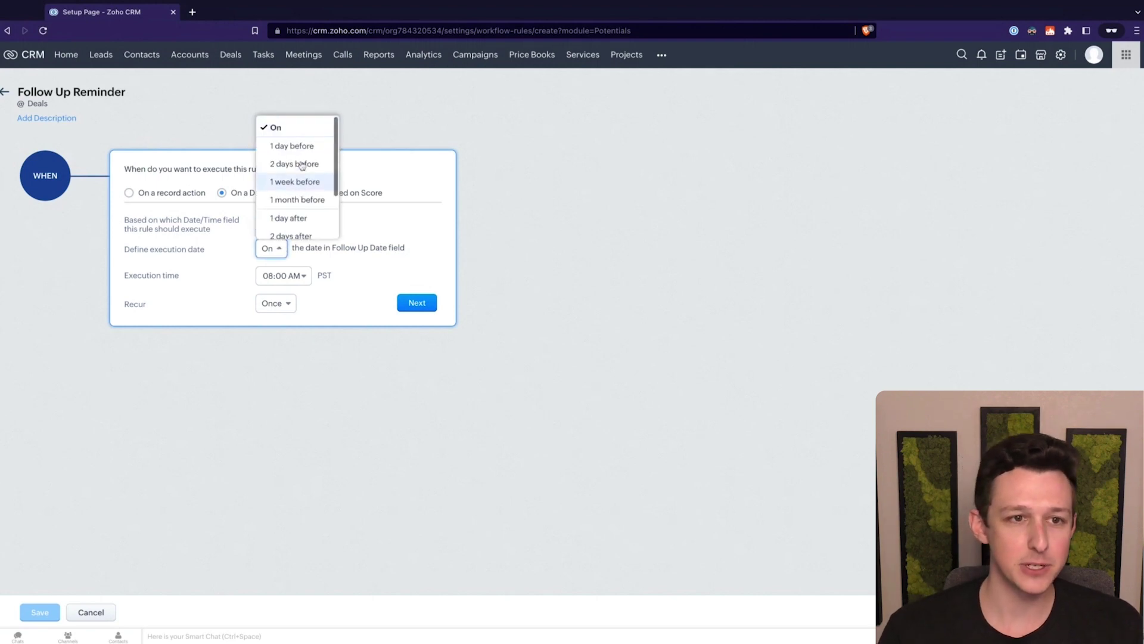
scroll(307, 156, "down", 2)
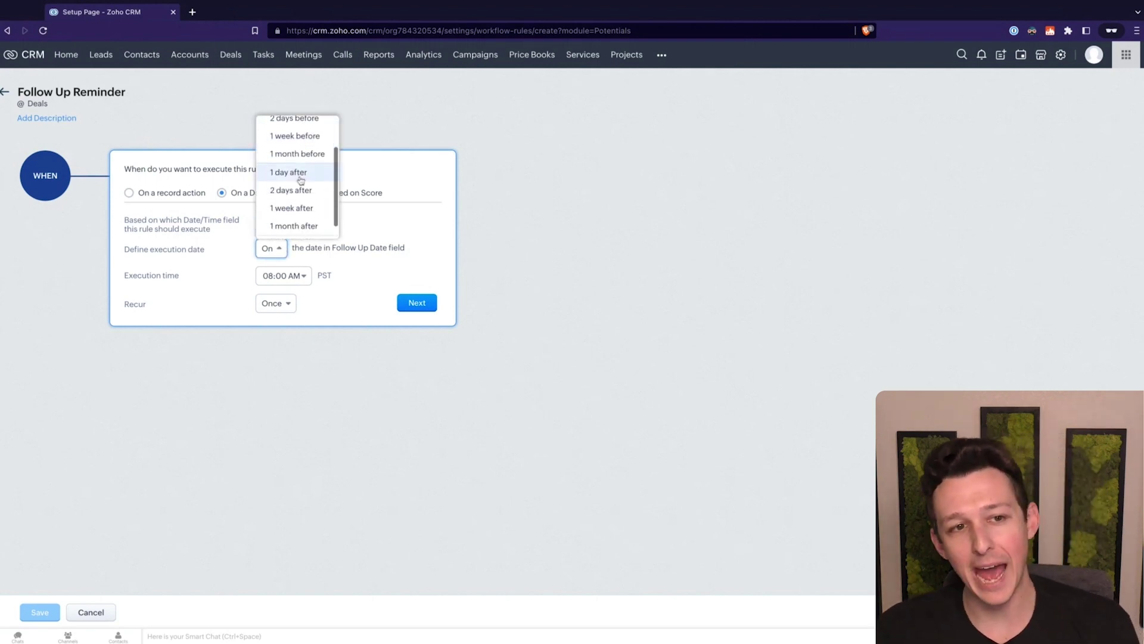
left_click(374, 237)
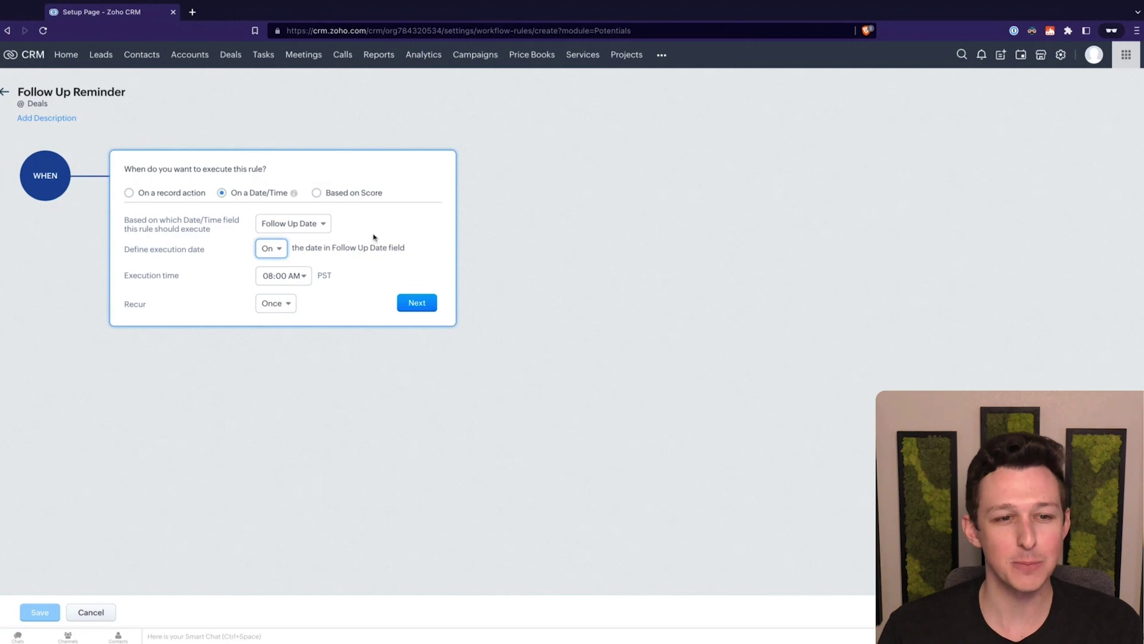
Set the execution time to 09:00 AM, keep the recurrence at Once, and confirm the trigger
left_click(289, 279)
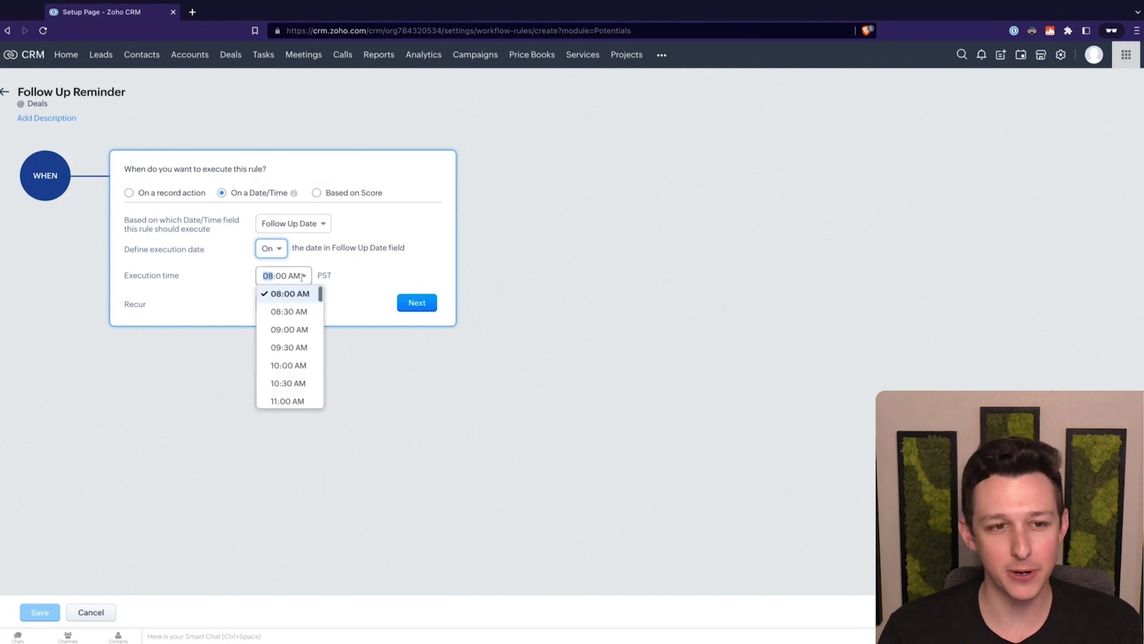
left_click(292, 329)
left_click(278, 305)
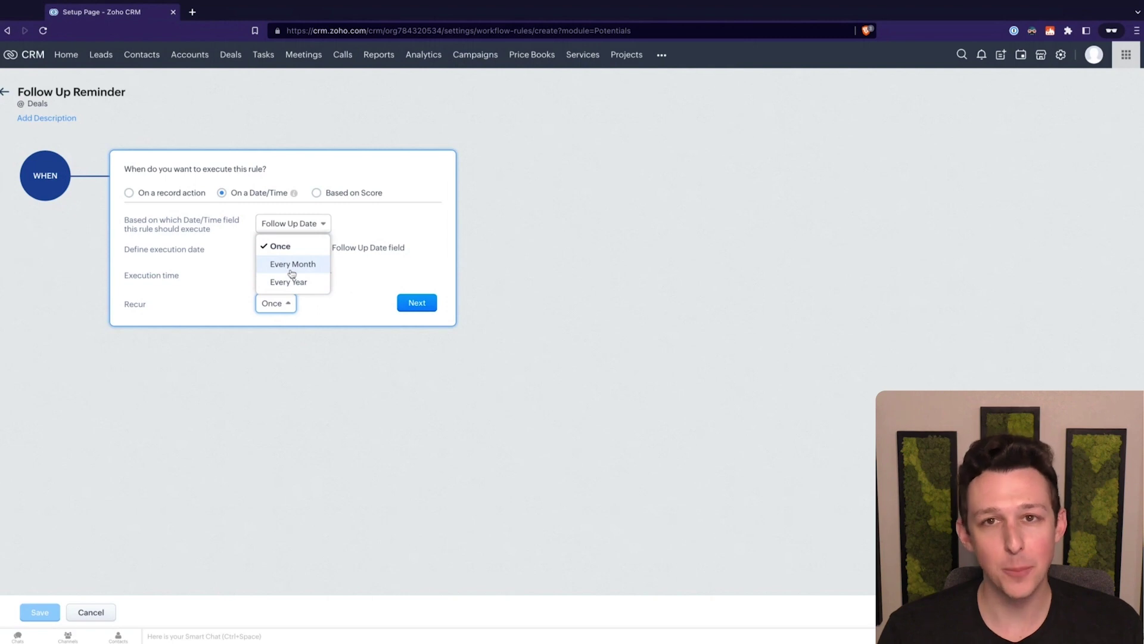
left_click(399, 263)
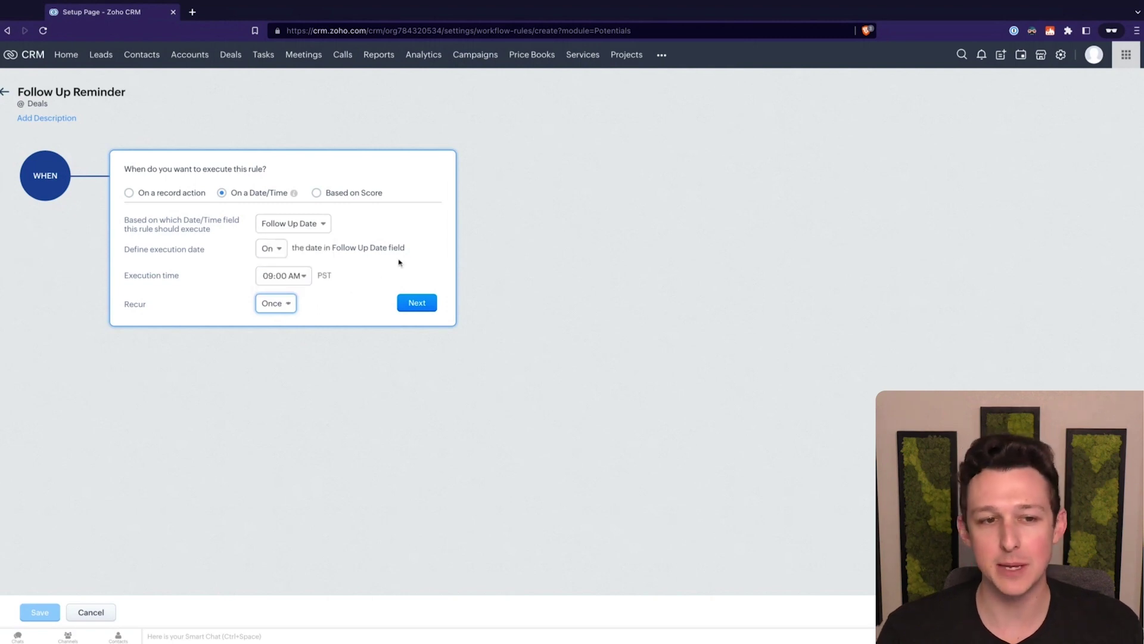
left_click(410, 303)
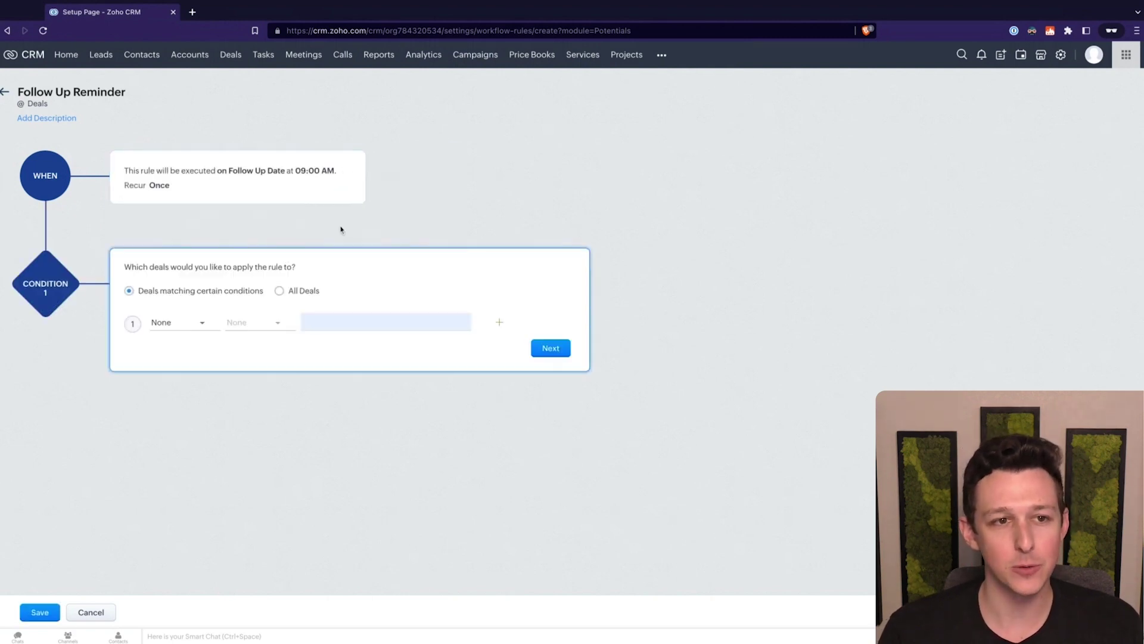
Limit the rule to deals whose Stage is Requested Follow Up and confirm the condition
left_click(190, 322)
type("stage")
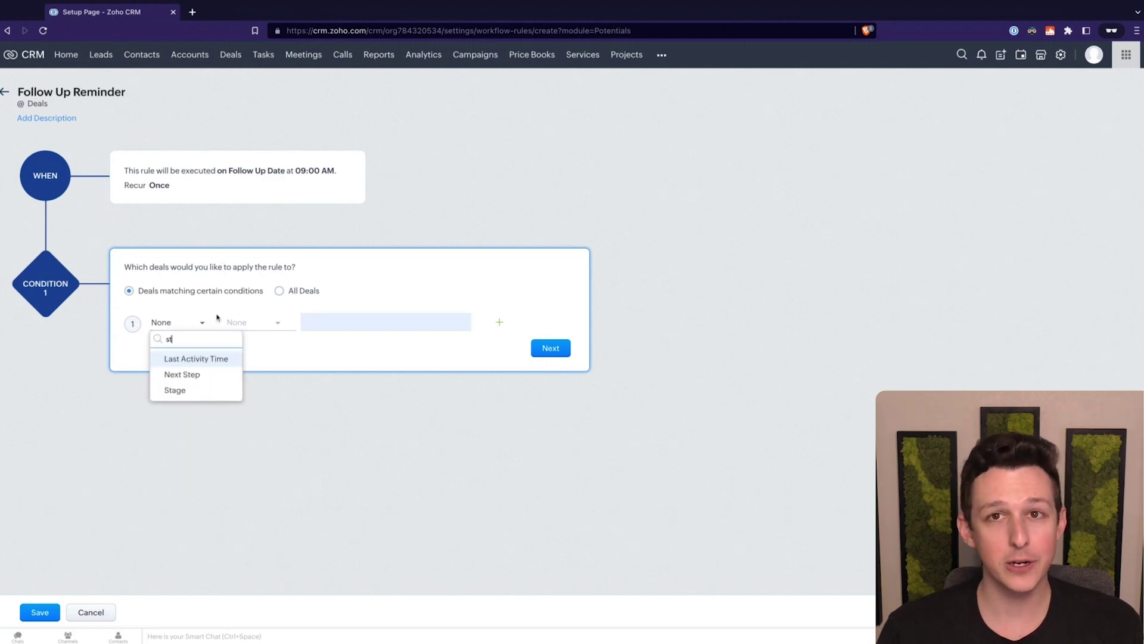
left_click(191, 360)
left_click(251, 323)
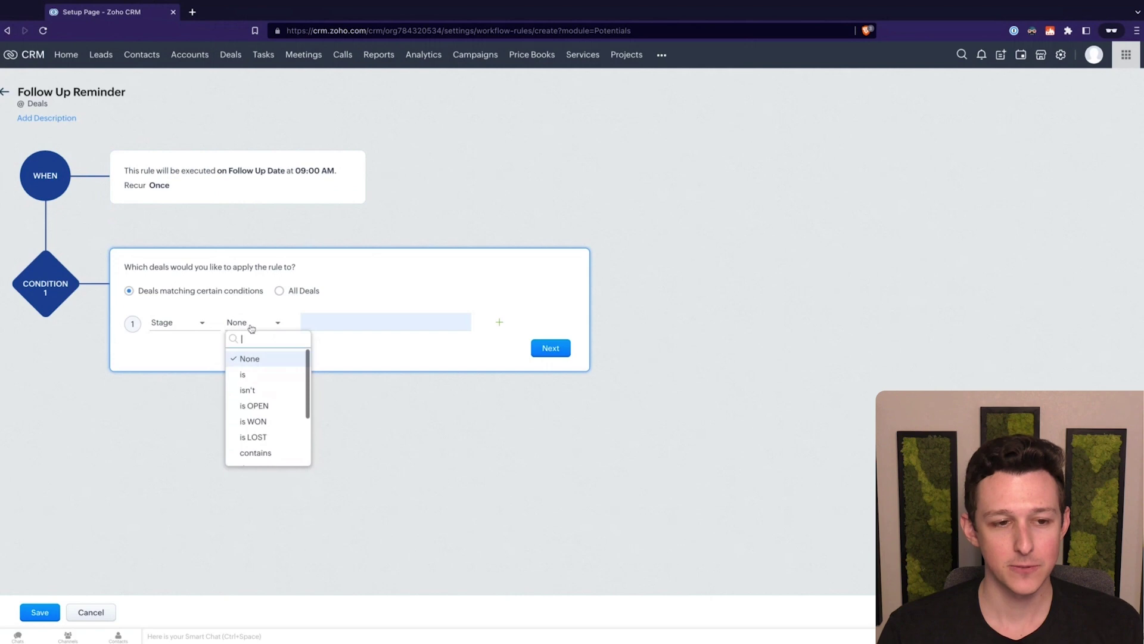
left_click(251, 376)
left_click(322, 325)
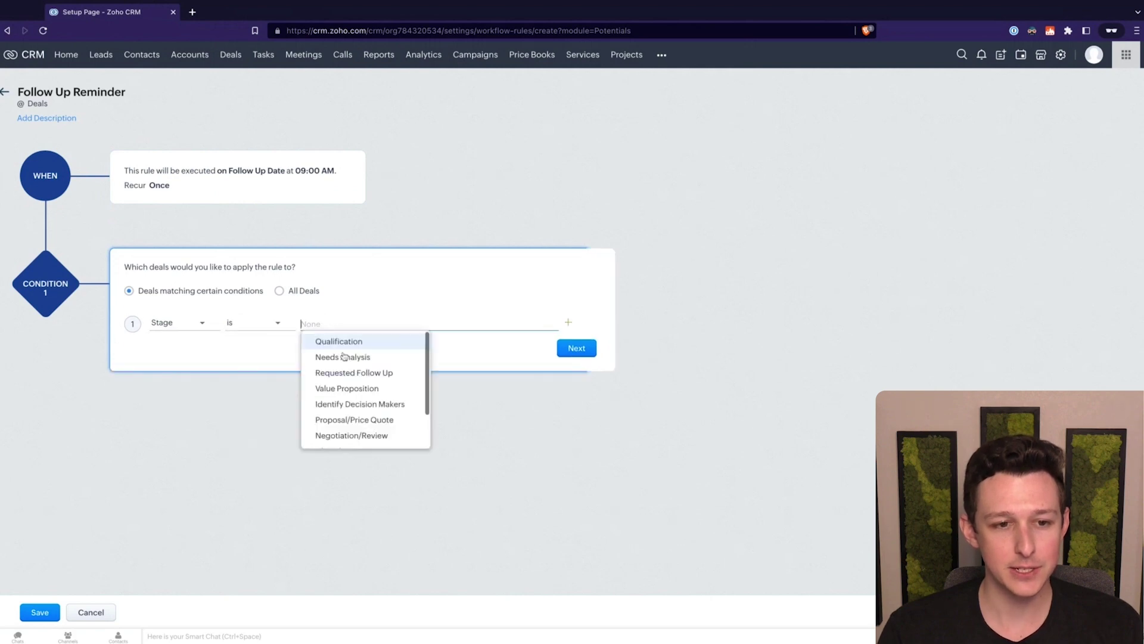
left_click(344, 372)
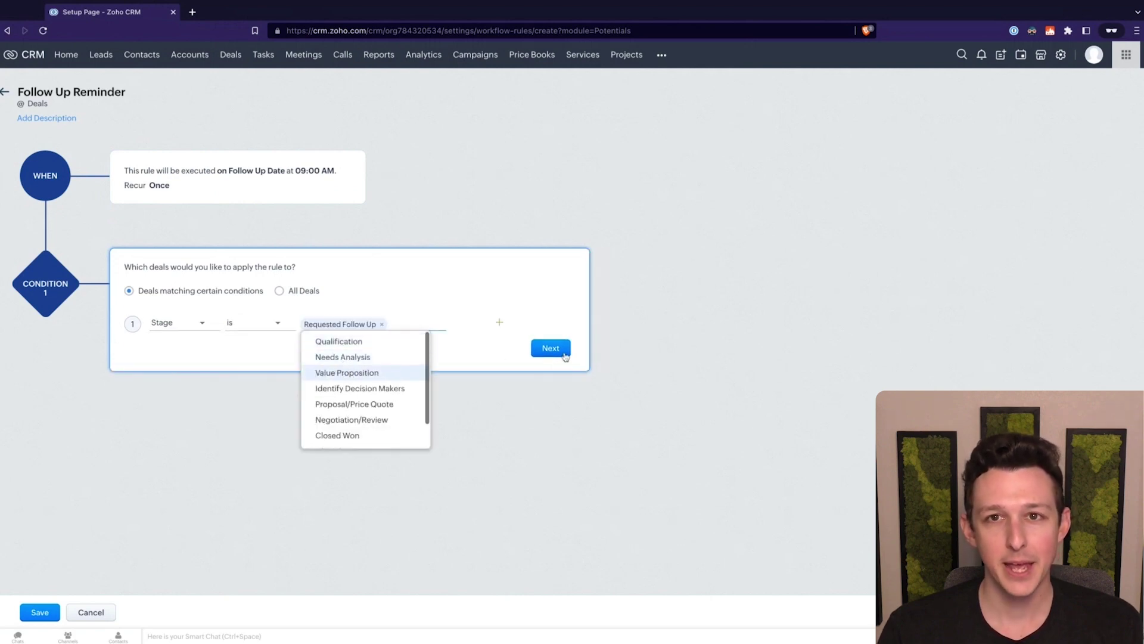
left_click(562, 353)
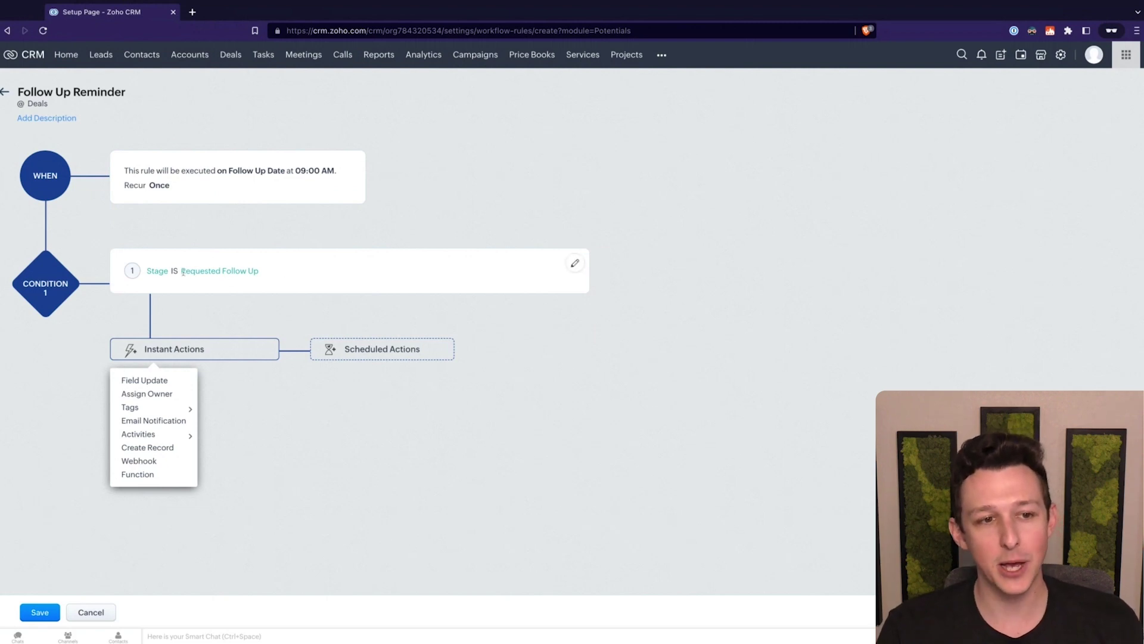
left_click_drag(182, 272, 261, 271)
left_click(436, 265)
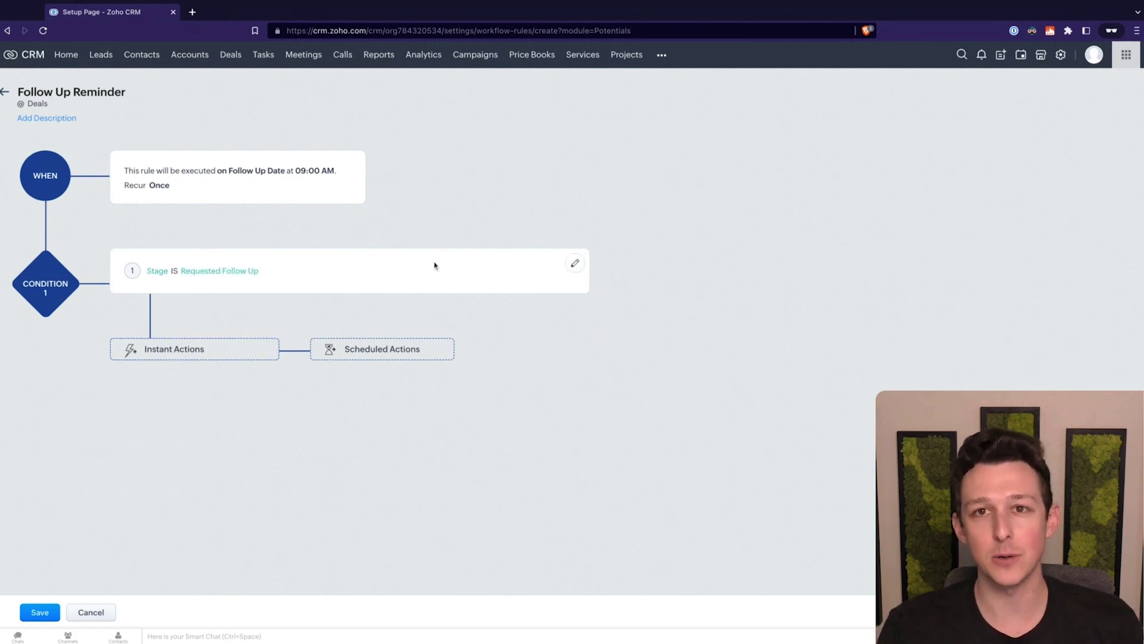
Add an instant task with subject Follow Up On Deal, due 2 days after the trigger date, and save the workflow rule
left_click(176, 347)
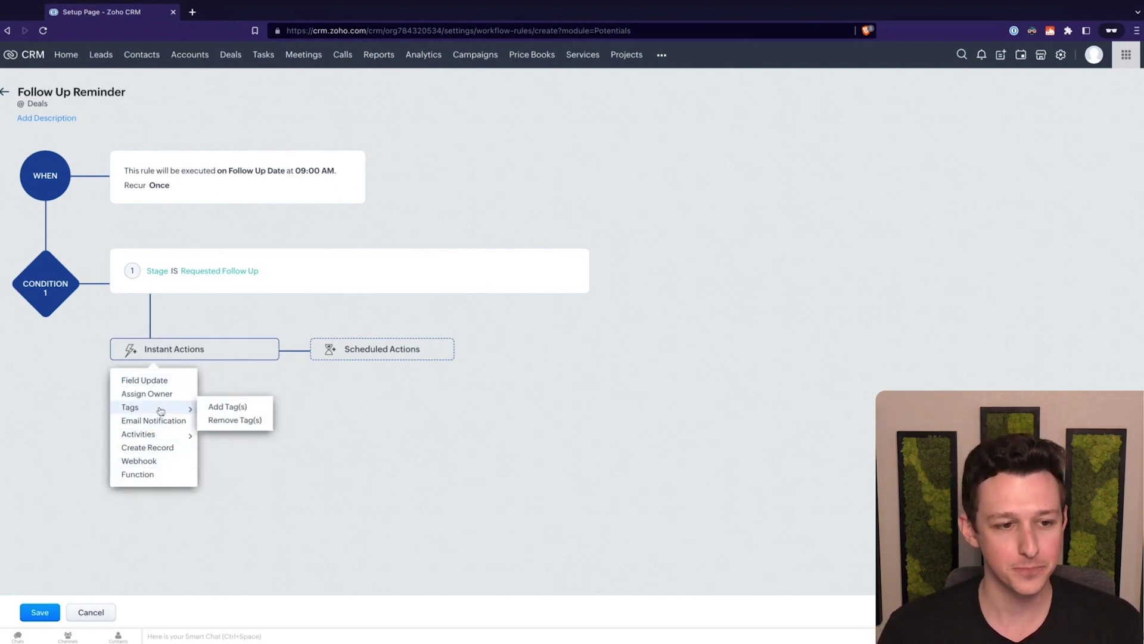
mouse_move(157, 439)
left_click(221, 437)
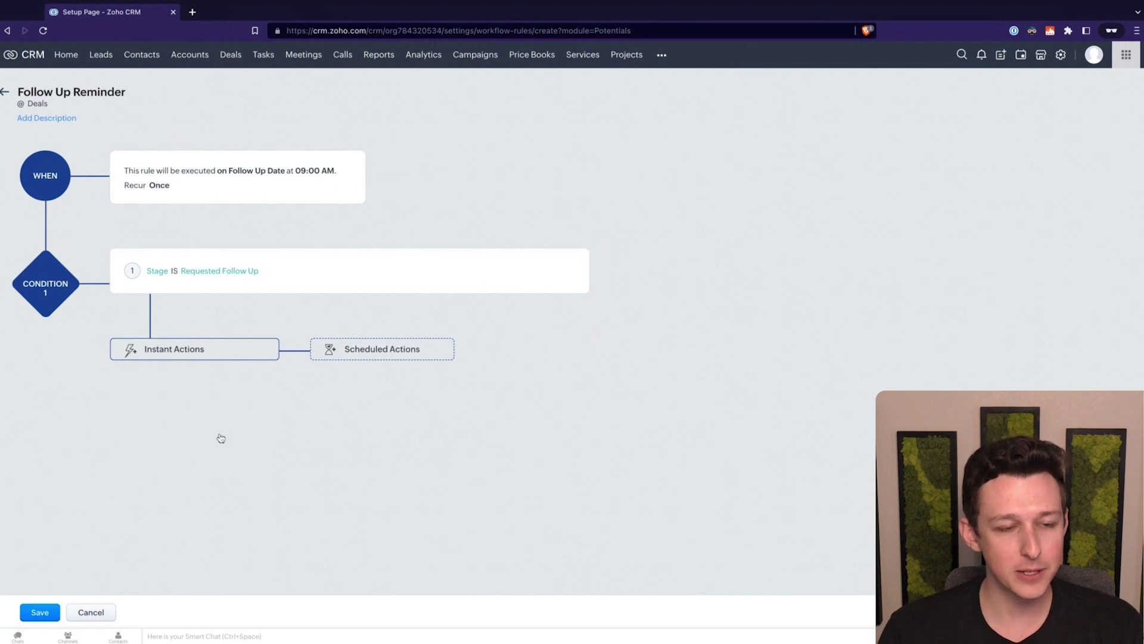
left_click(787, 97)
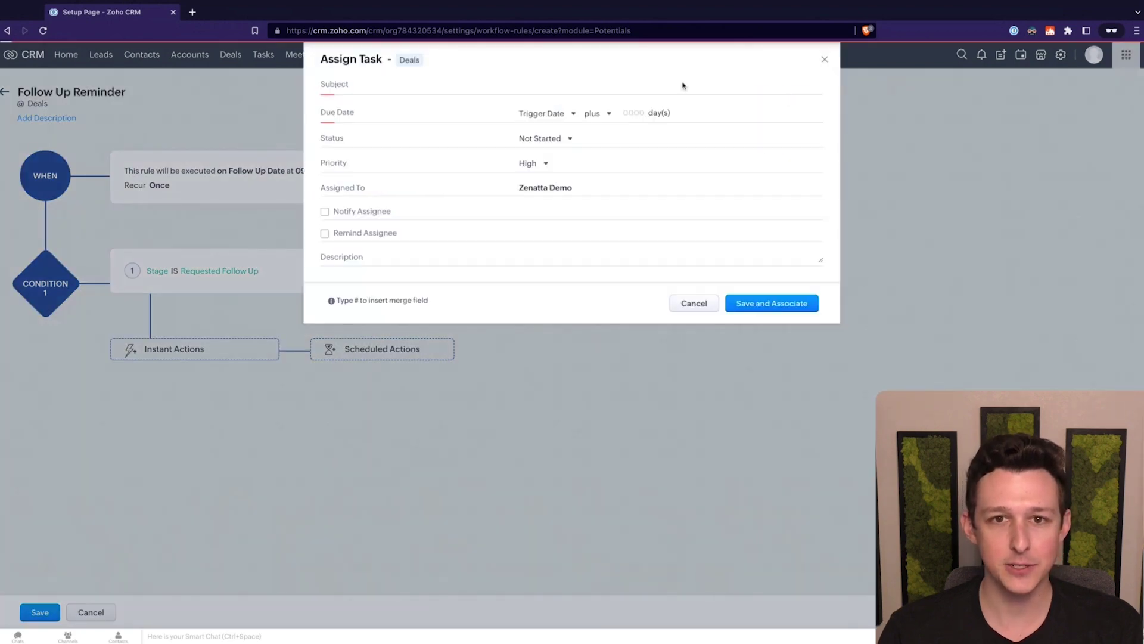
left_click(683, 85)
type("Folo")
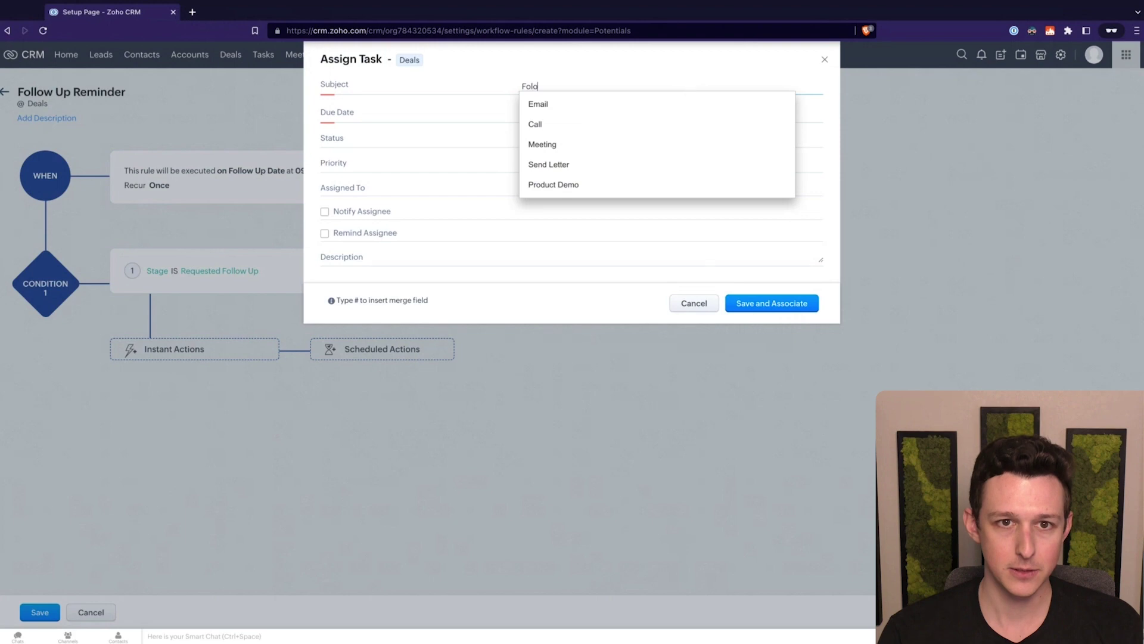
key("BackSpace")
type("low Up On Dea")
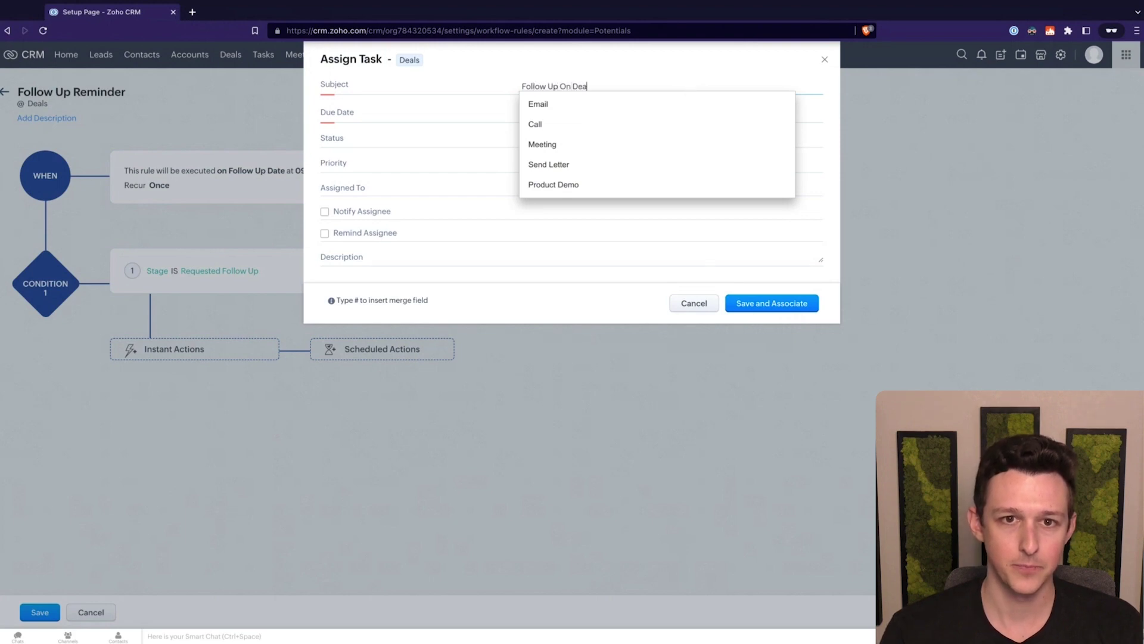
type("l")
type("2")
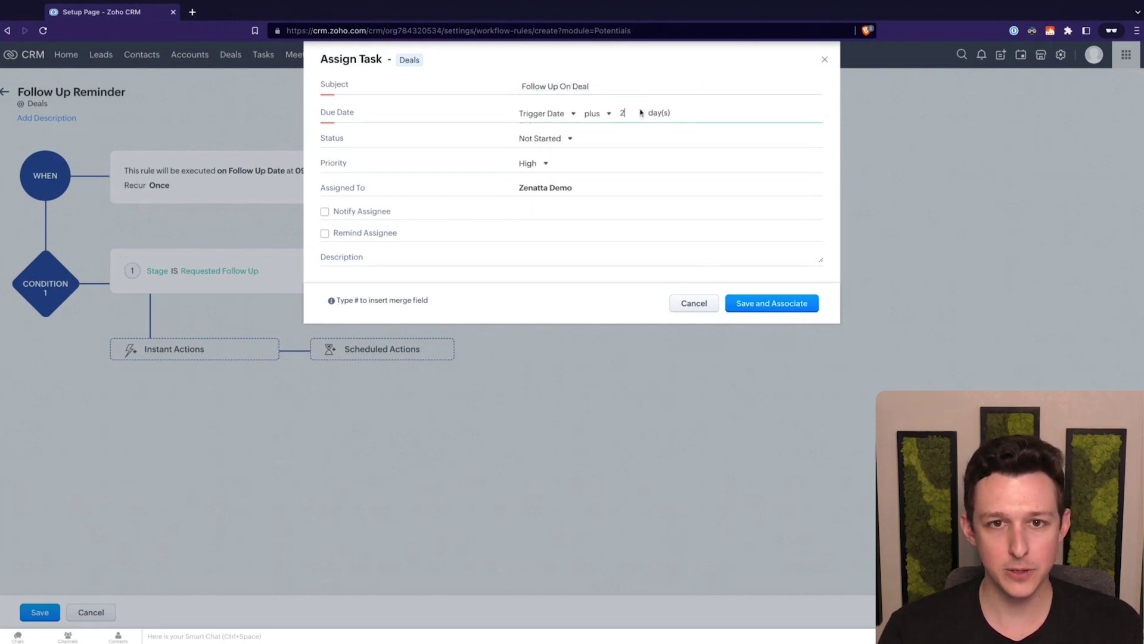
left_click(756, 305)
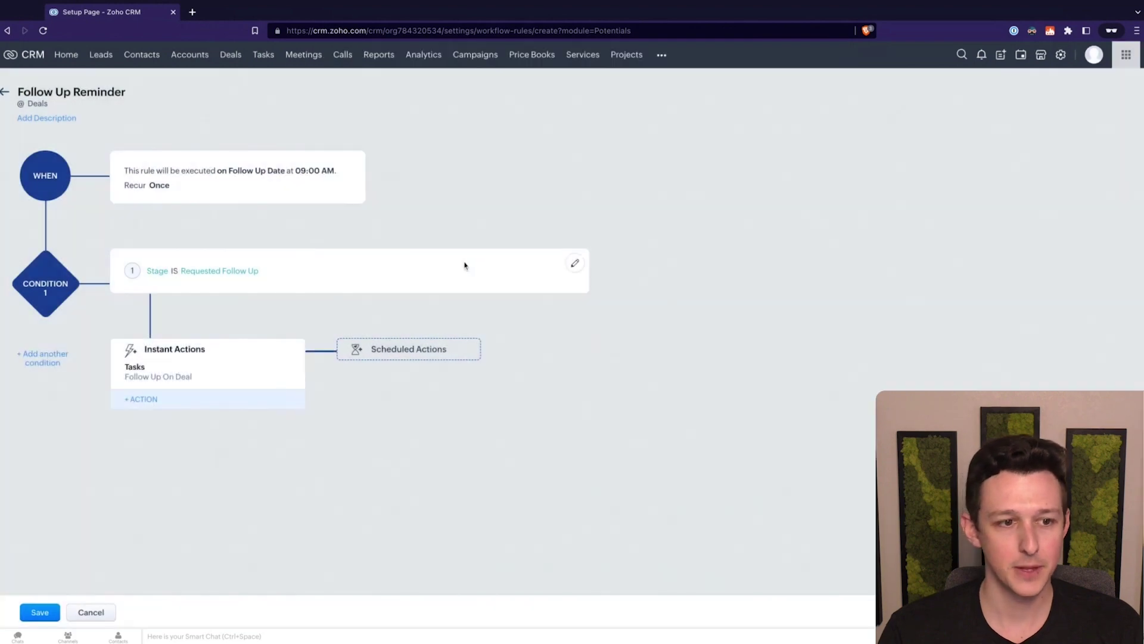
left_click(53, 607)
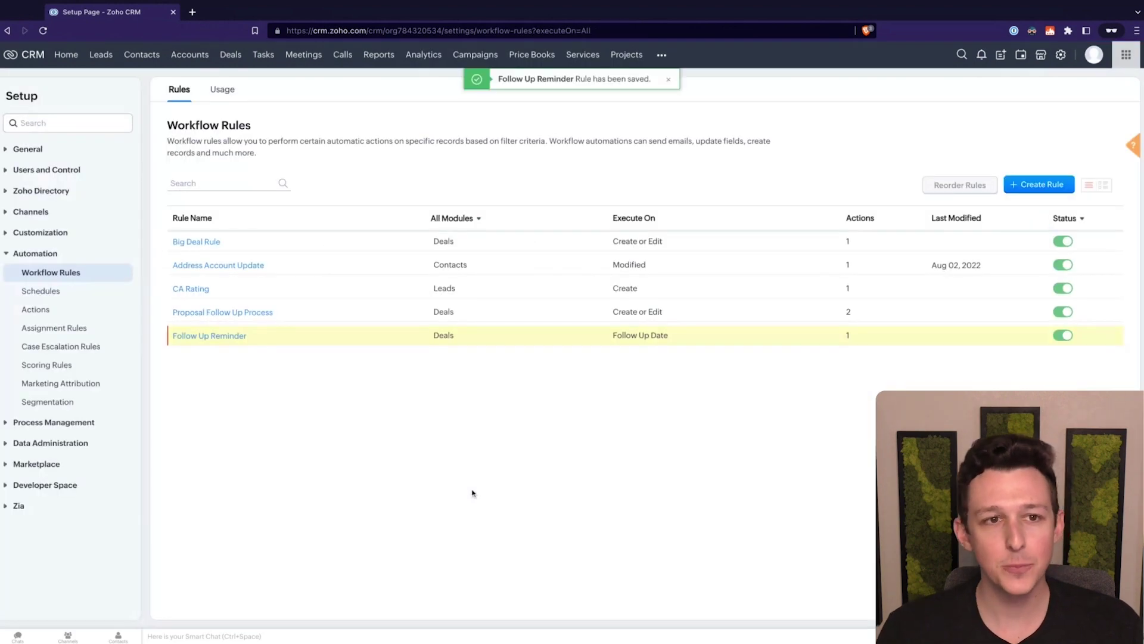
Open the Benton deal from the Deals list
left_click(231, 54)
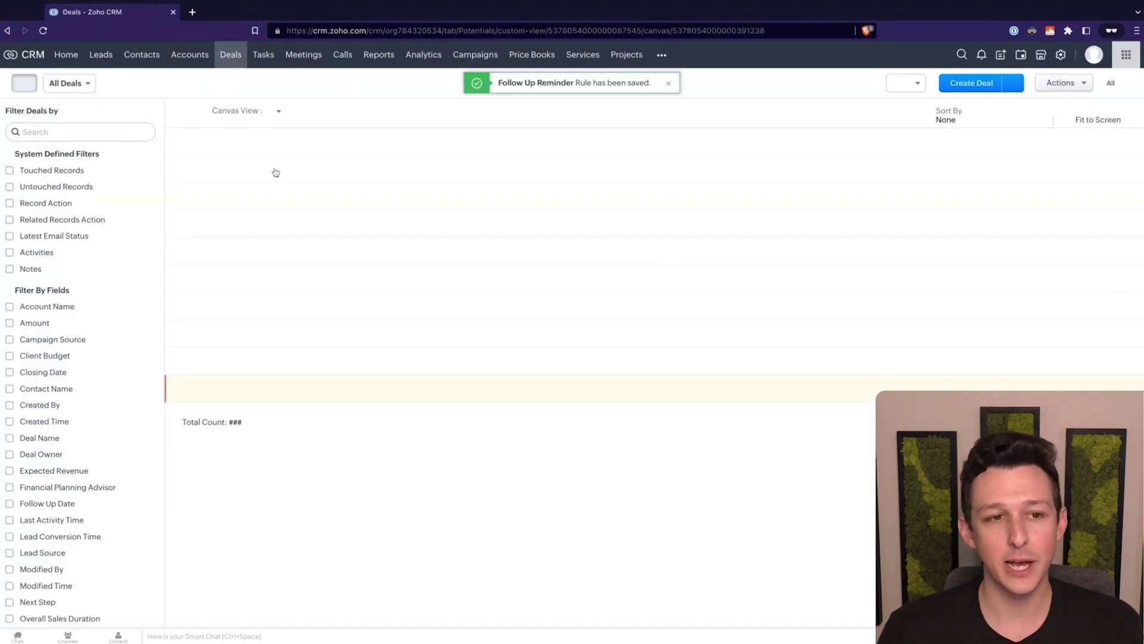
scroll(322, 276, "down", 2)
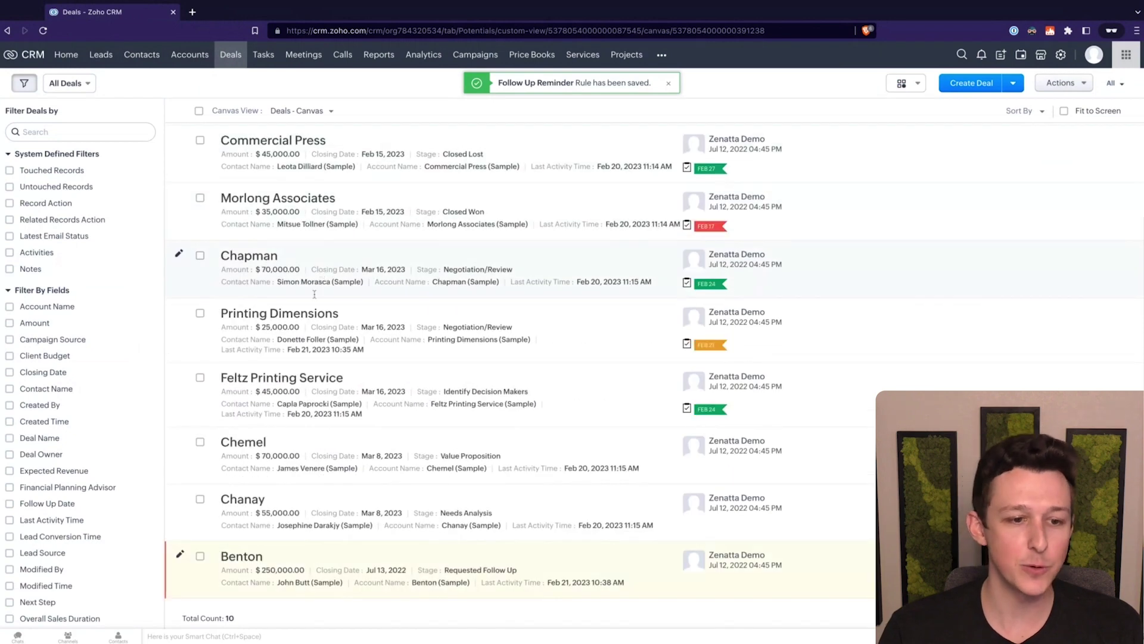
left_click(241, 556)
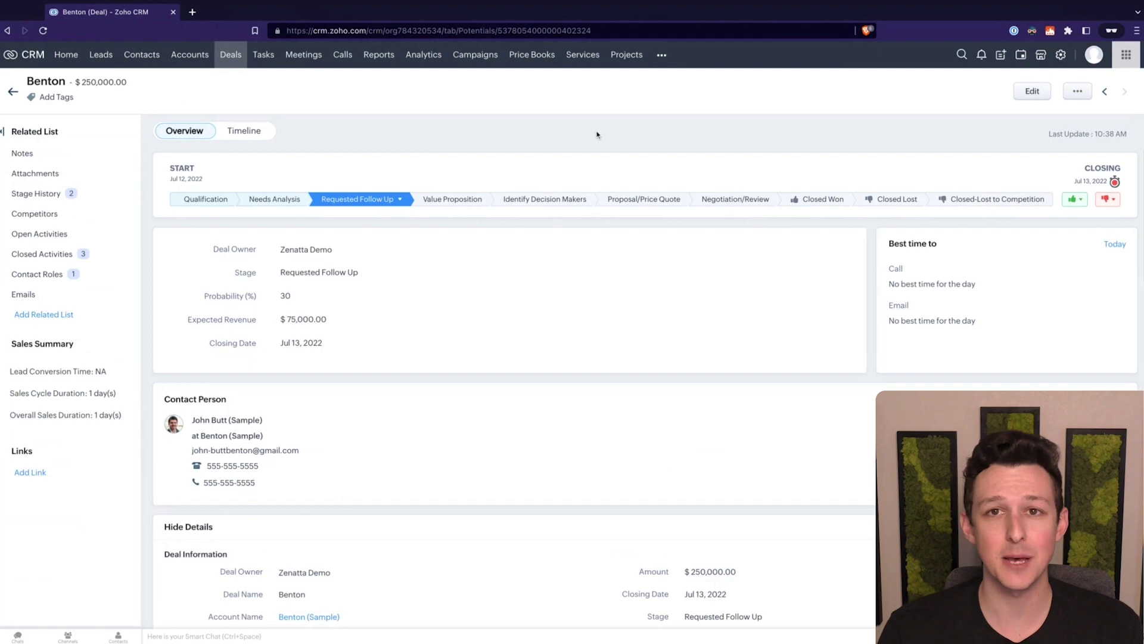
Open the King deal from the Deals list and review its details
left_click(241, 60)
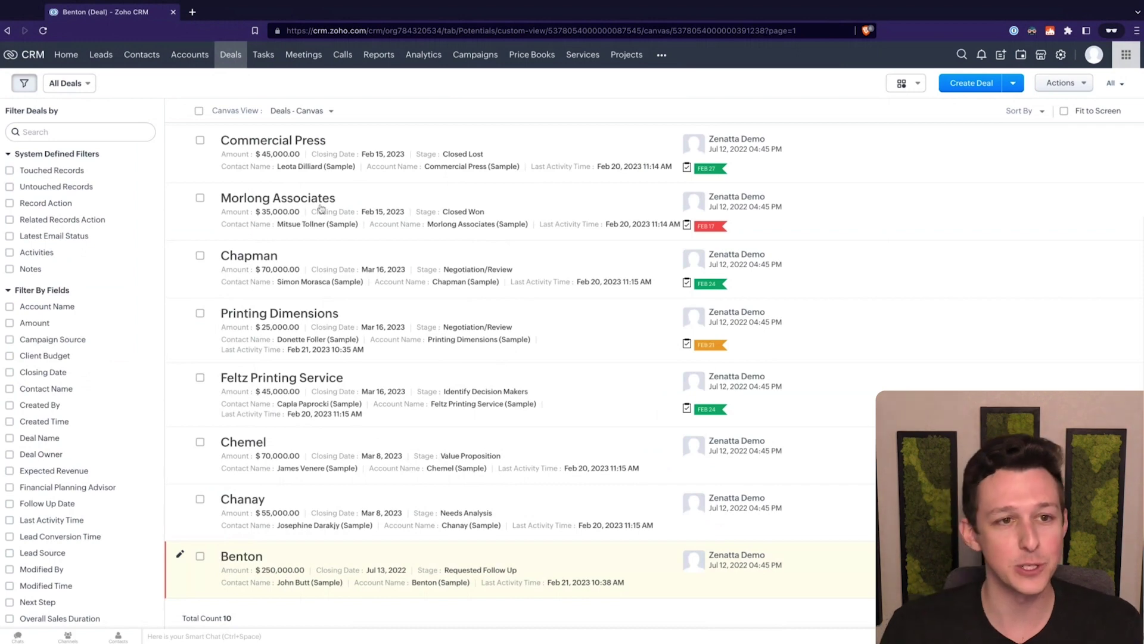
scroll(329, 230, "up", 2)
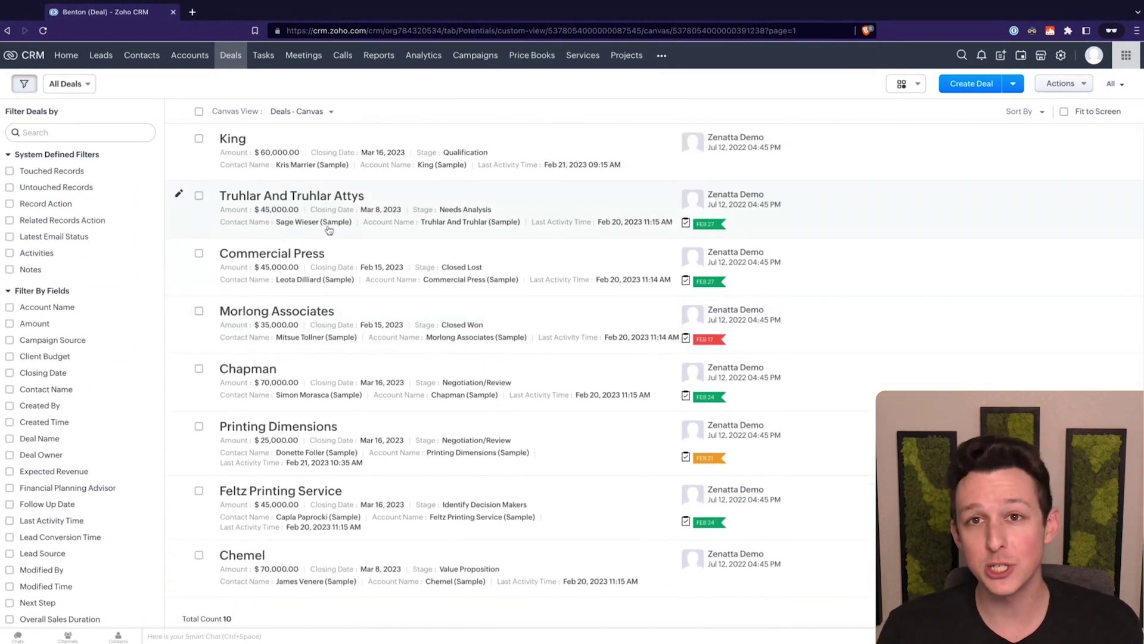
left_click(245, 144)
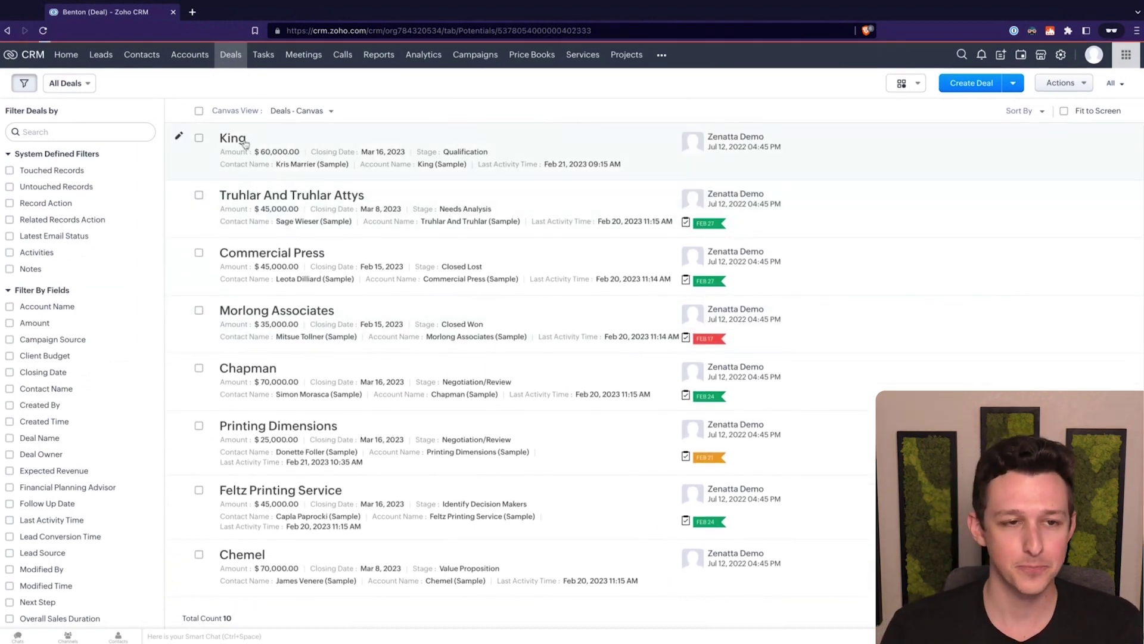
scroll(663, 315, "down", 6)
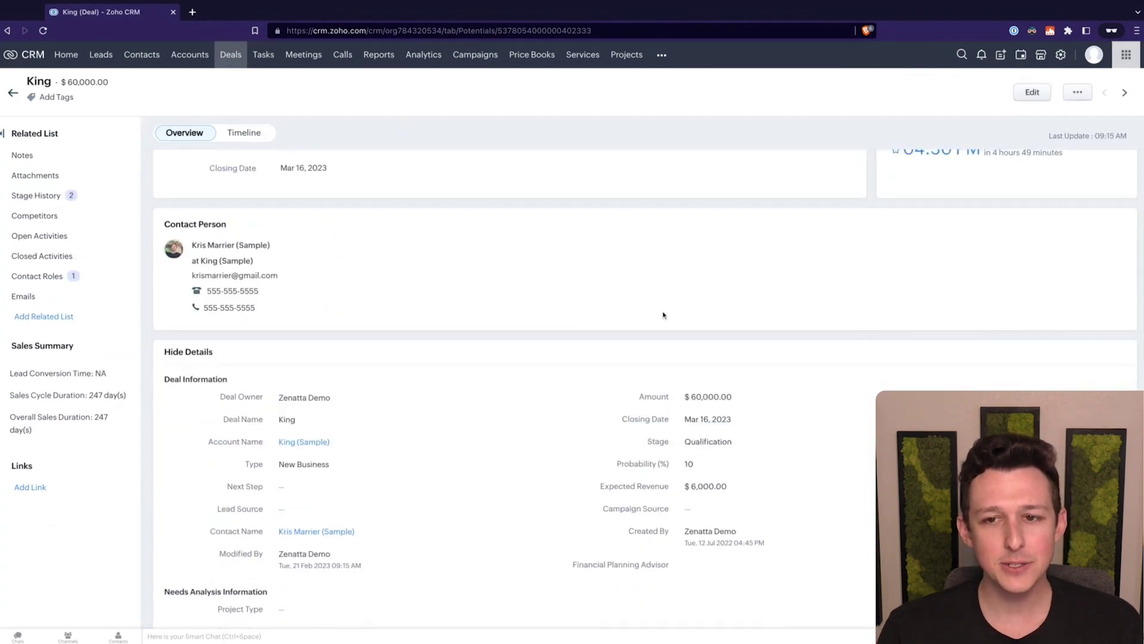
scroll(685, 310, "down", 1)
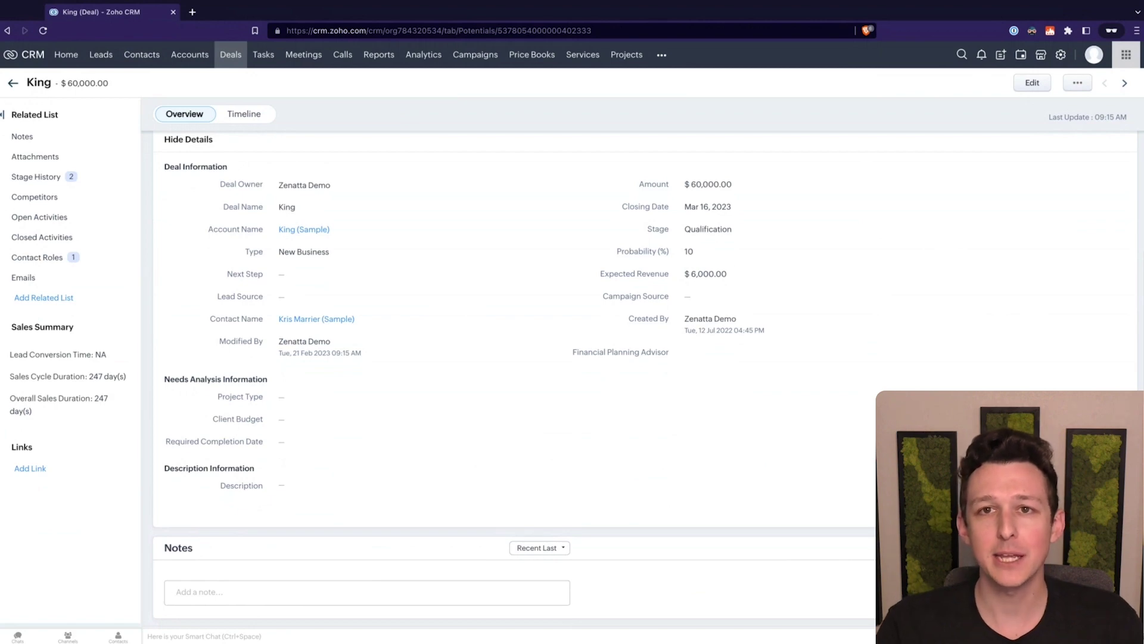
scroll(584, 373, "up", 7)
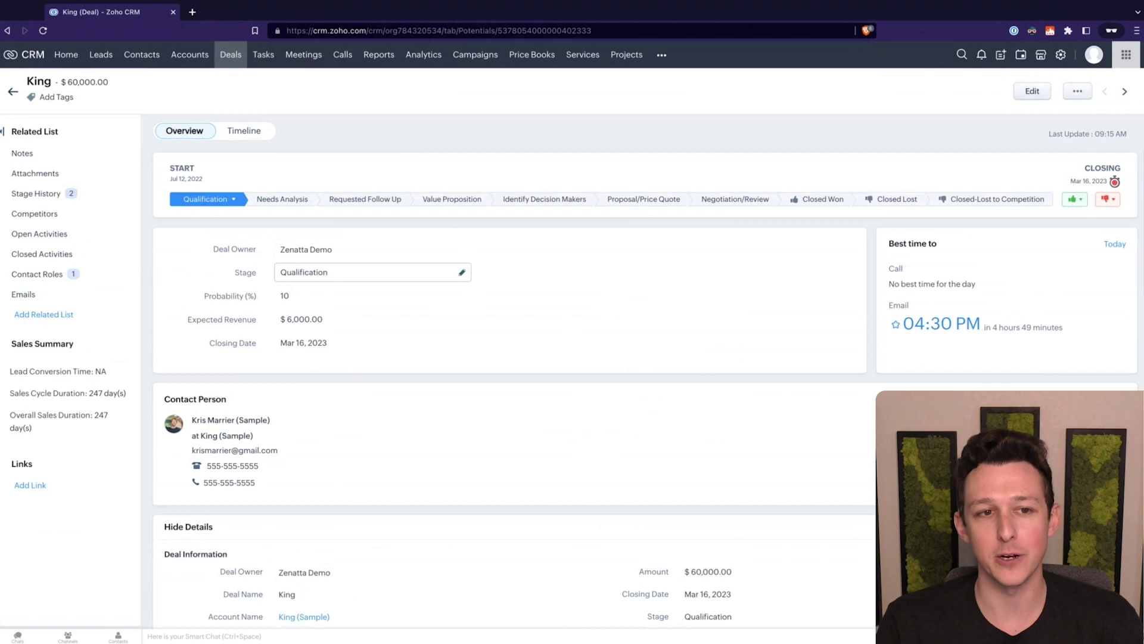
Open Setup in a separate tab and examine the King deal's stage sequence and its Needs Analysis Information fields
middle_click(1062, 56)
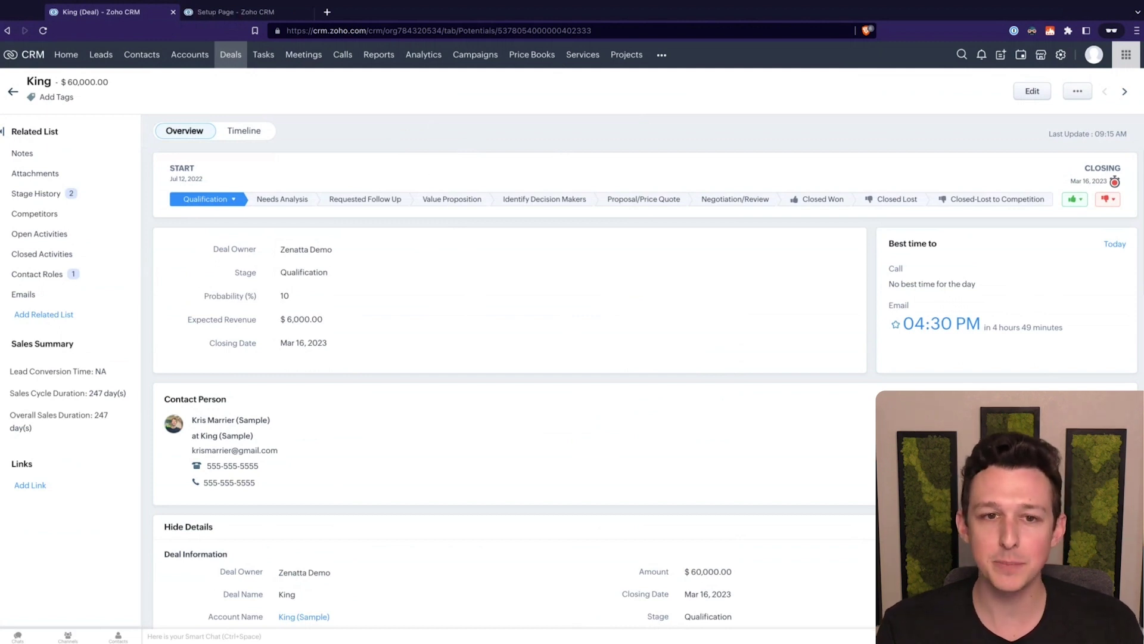
scroll(437, 167, "down", 1)
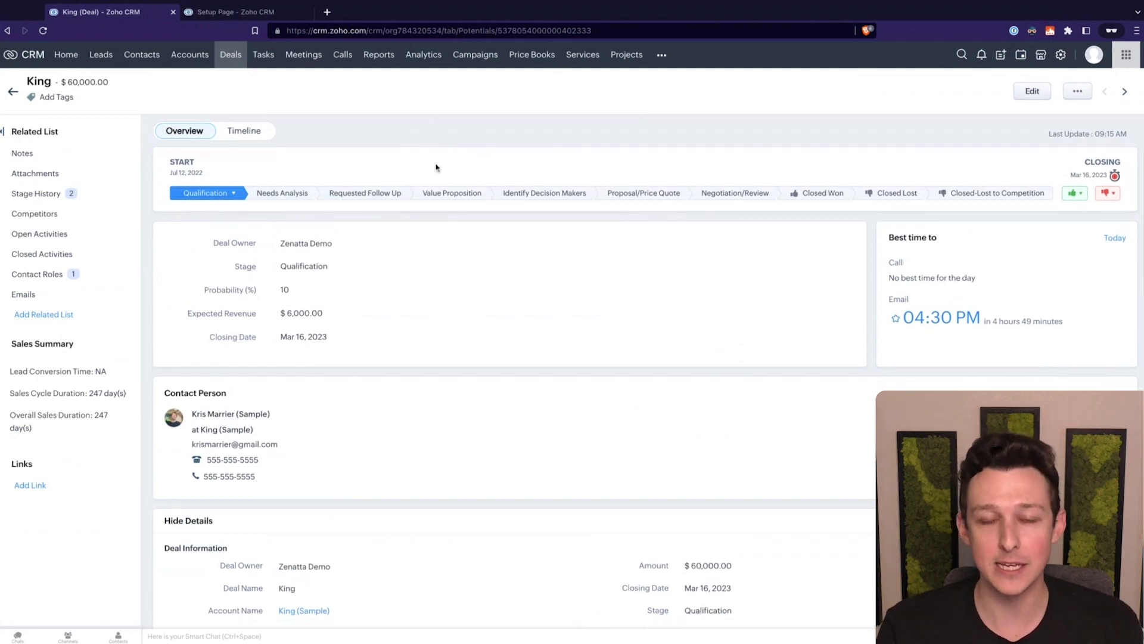
scroll(239, 176, "down", 1)
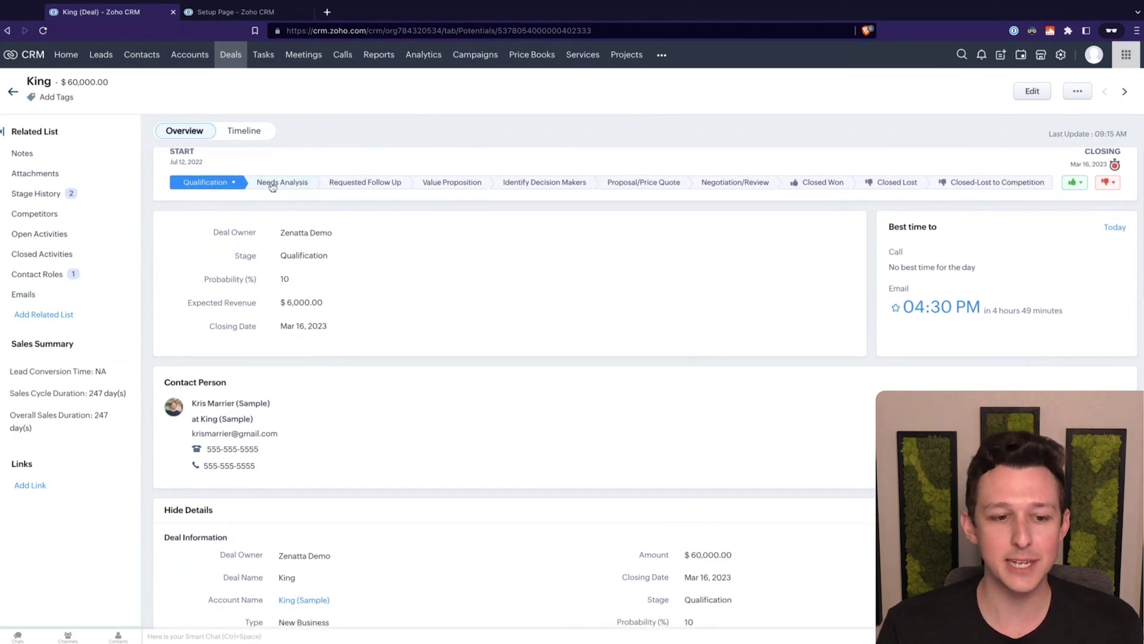
scroll(269, 185, "down", 5)
scroll(272, 187, "down", 5)
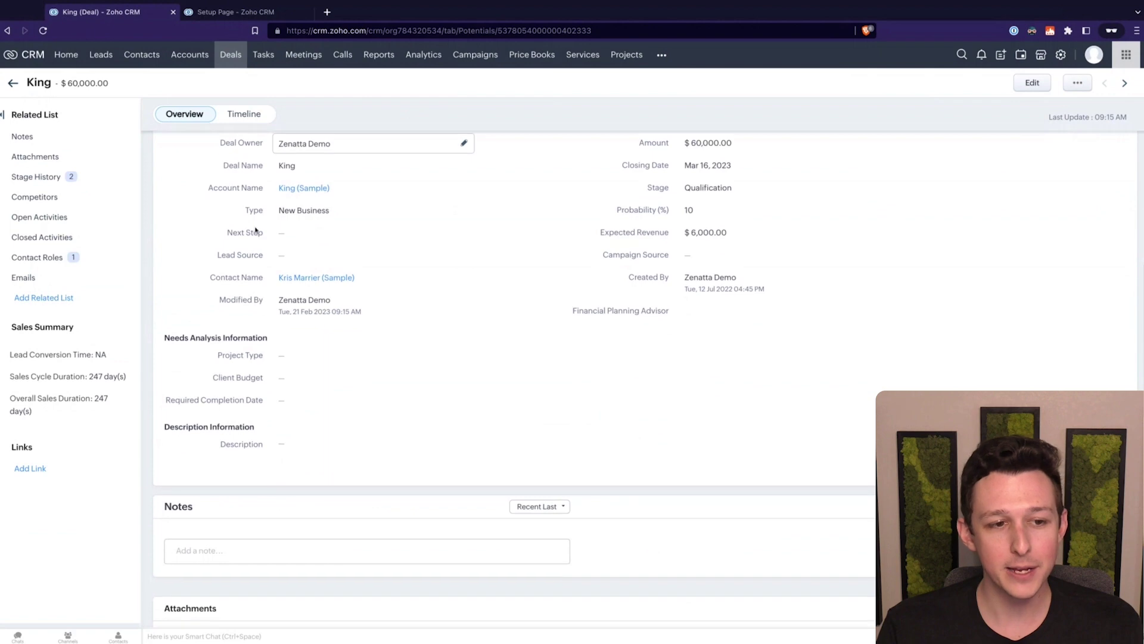
left_click_drag(165, 338, 267, 400)
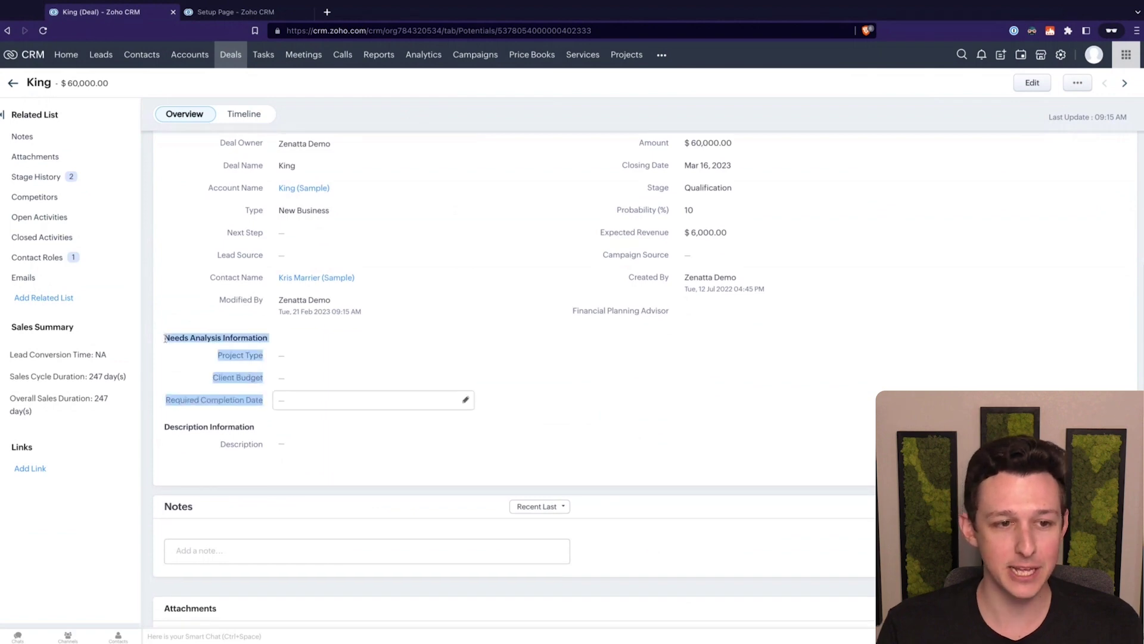
left_click(218, 328)
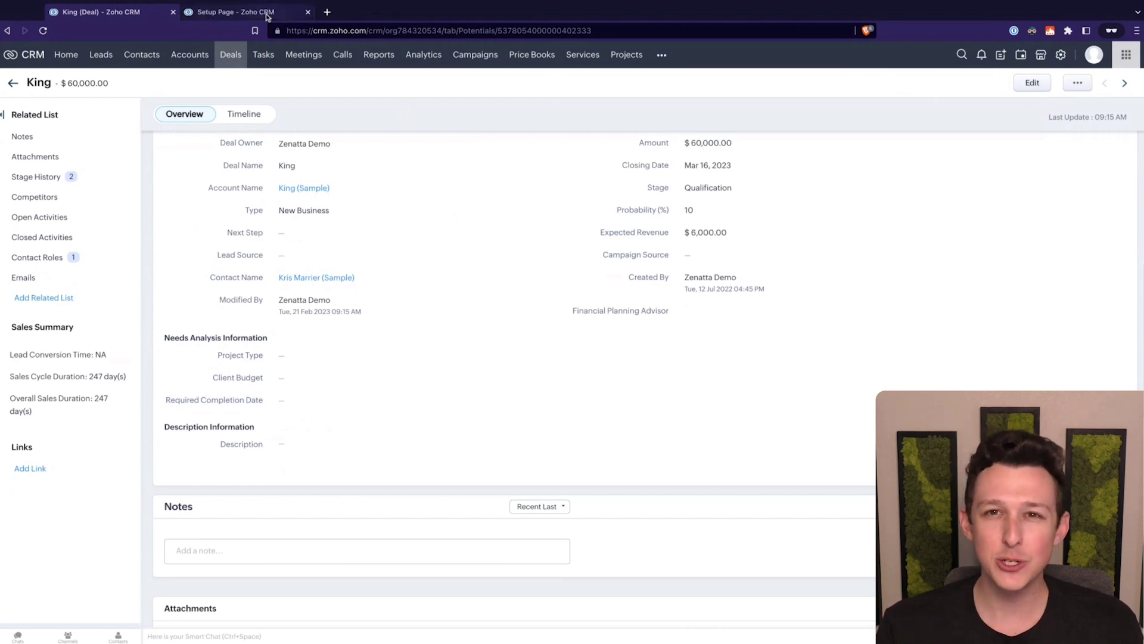
scroll(296, 214, "up", 7)
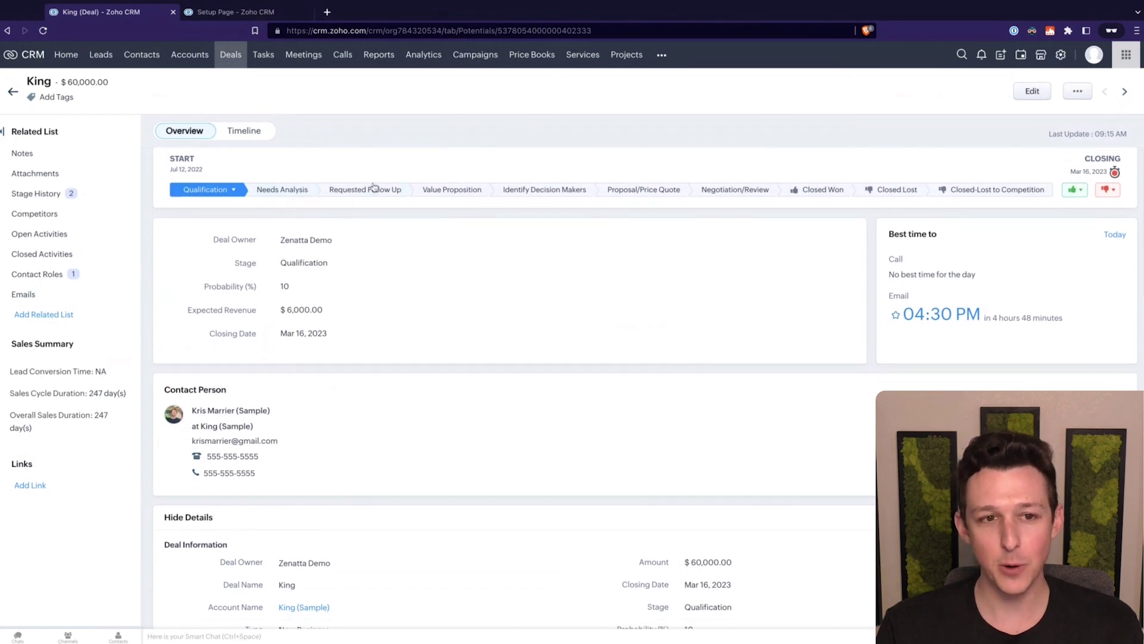
scroll(382, 195, "down", 5)
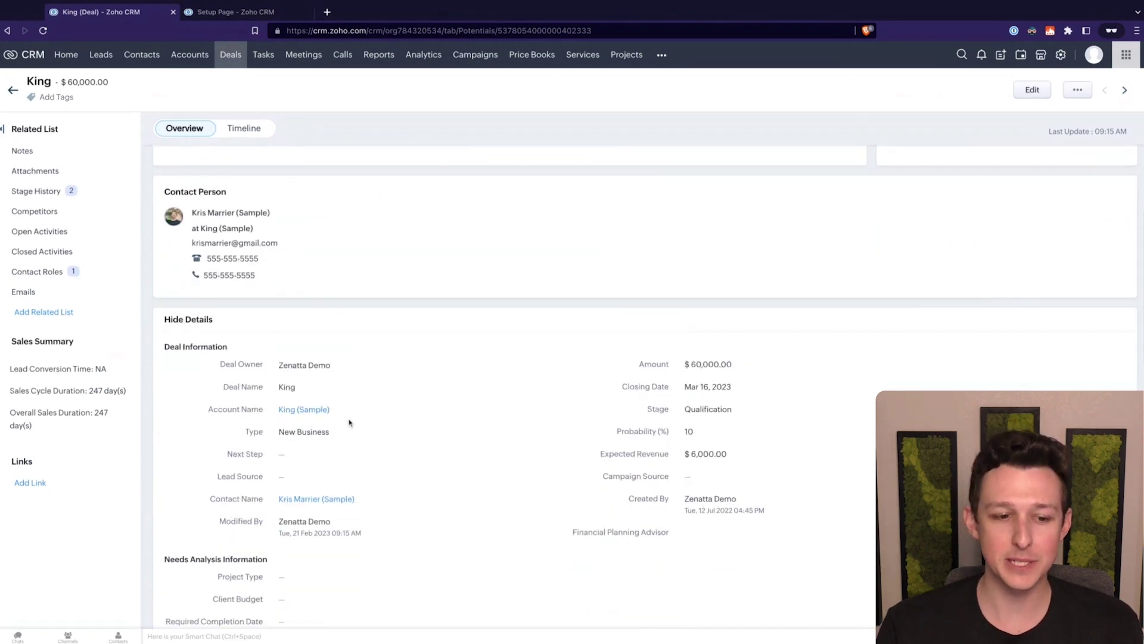
scroll(244, 471, "down", 2)
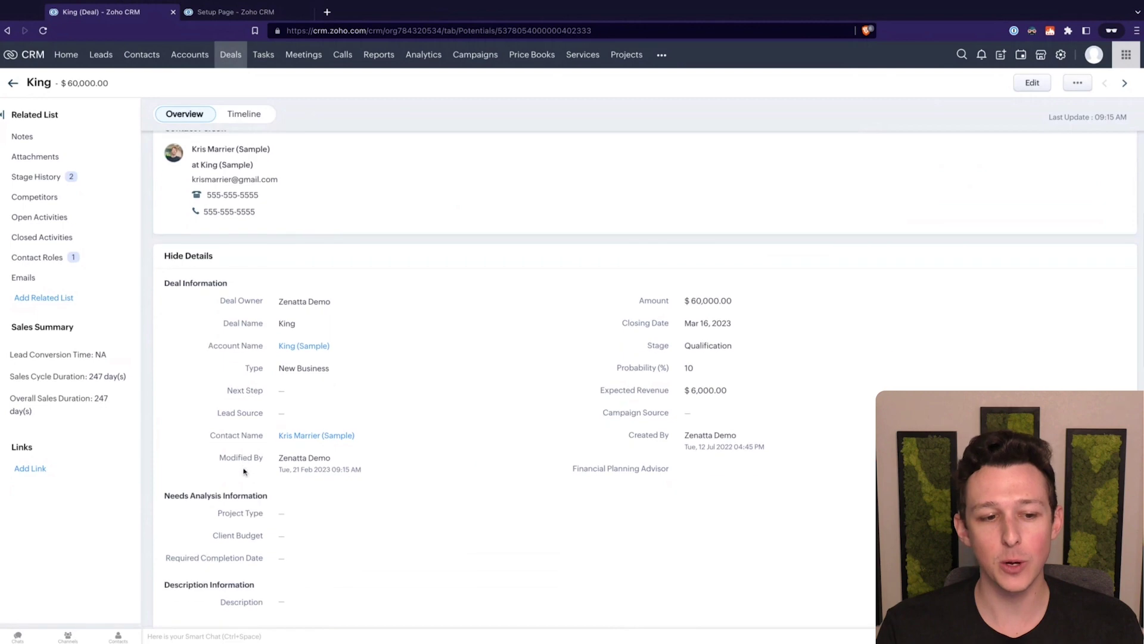
scroll(249, 453, "up", 5)
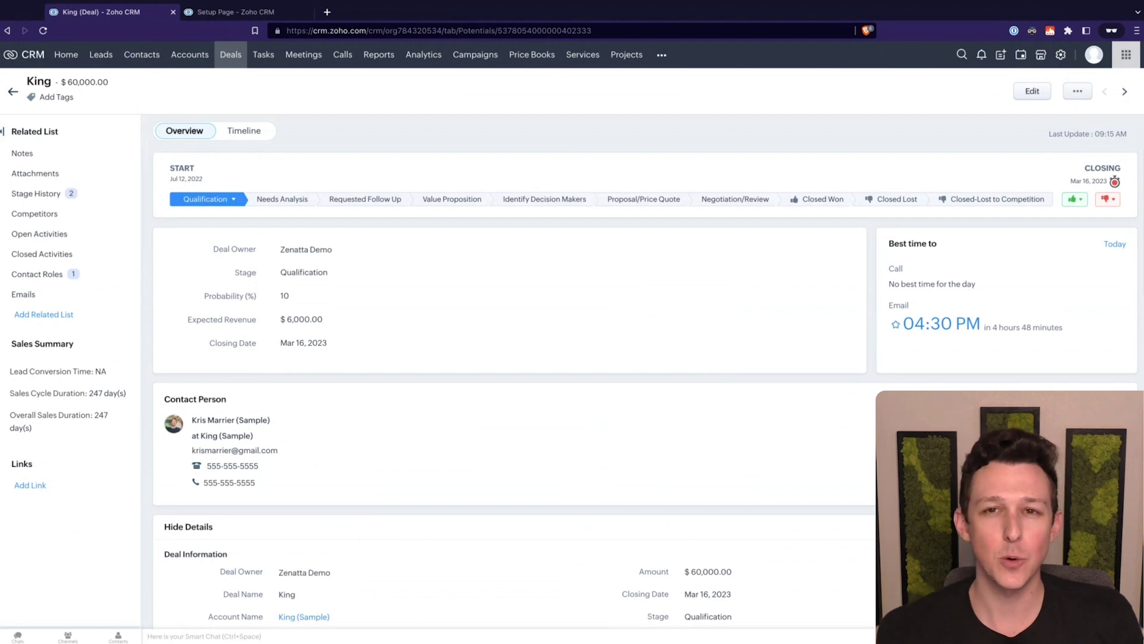
Create a blueprint named Primary Pipeline for the Deals module, with the Standard layout and the Stage field
left_click(258, 13)
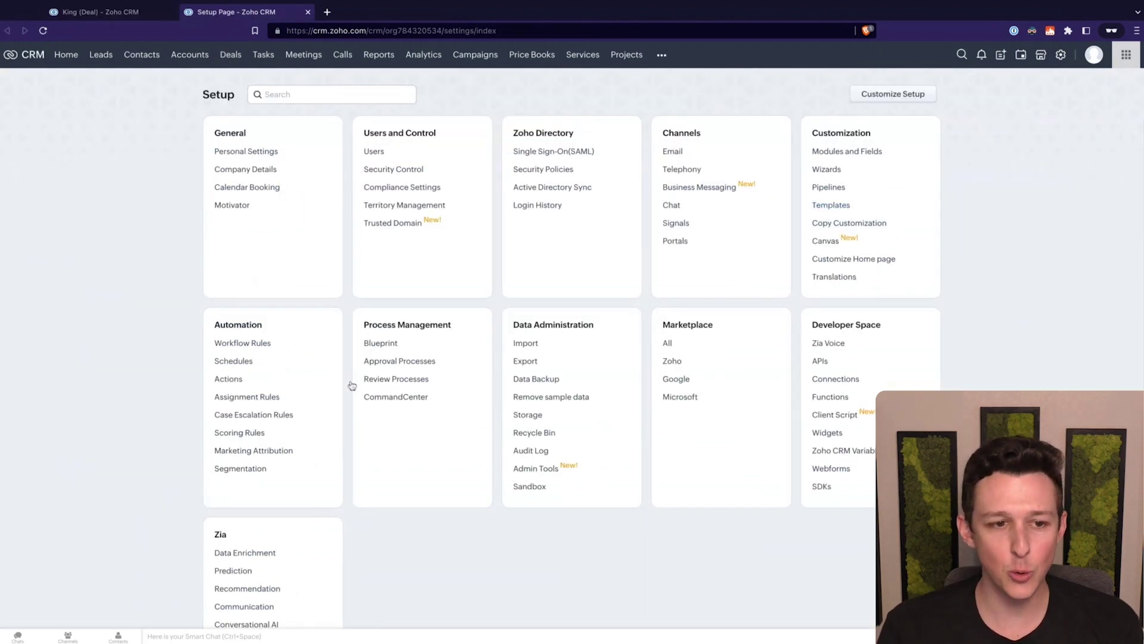
left_click(384, 344)
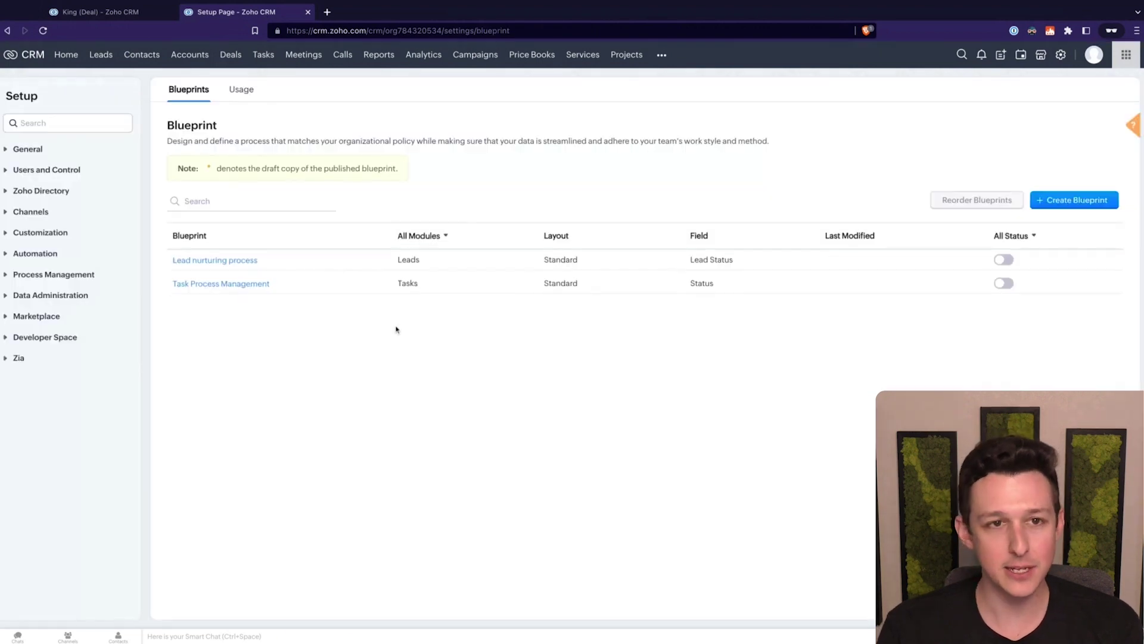
left_click(1050, 201)
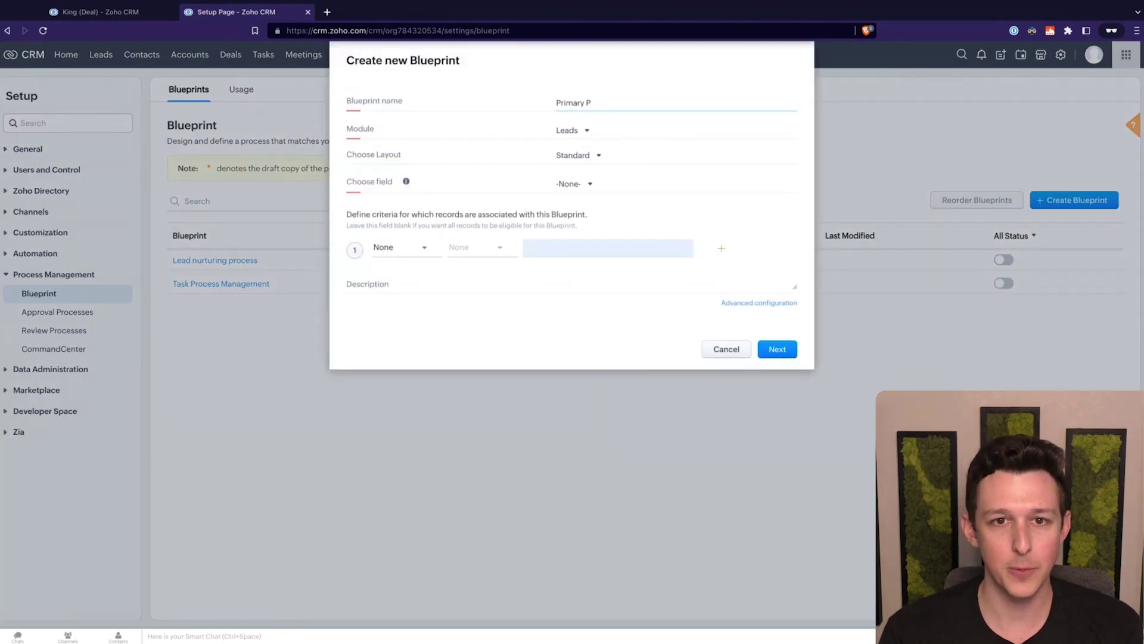
left_click(571, 131)
left_click(572, 130)
left_click(572, 130)
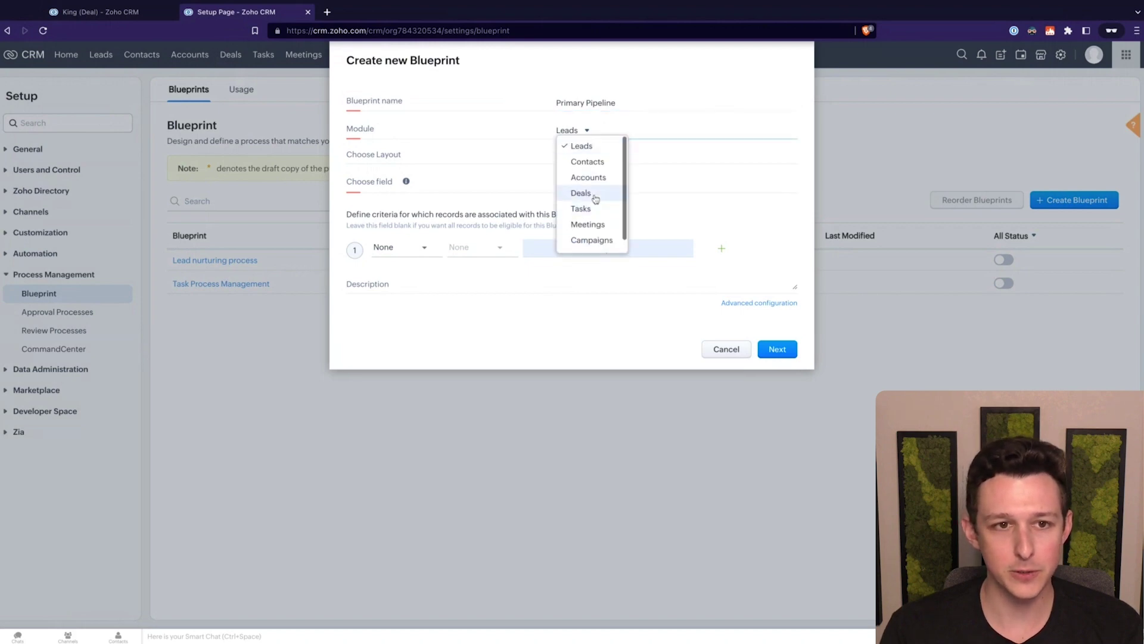
left_click(590, 192)
left_click(575, 183)
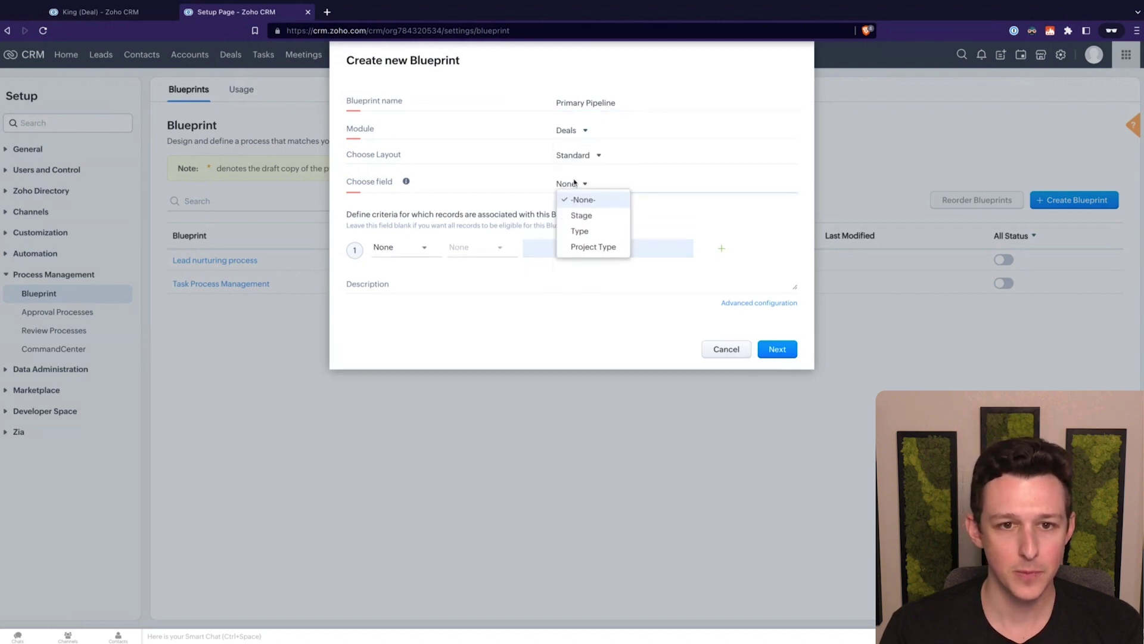
left_click(582, 215)
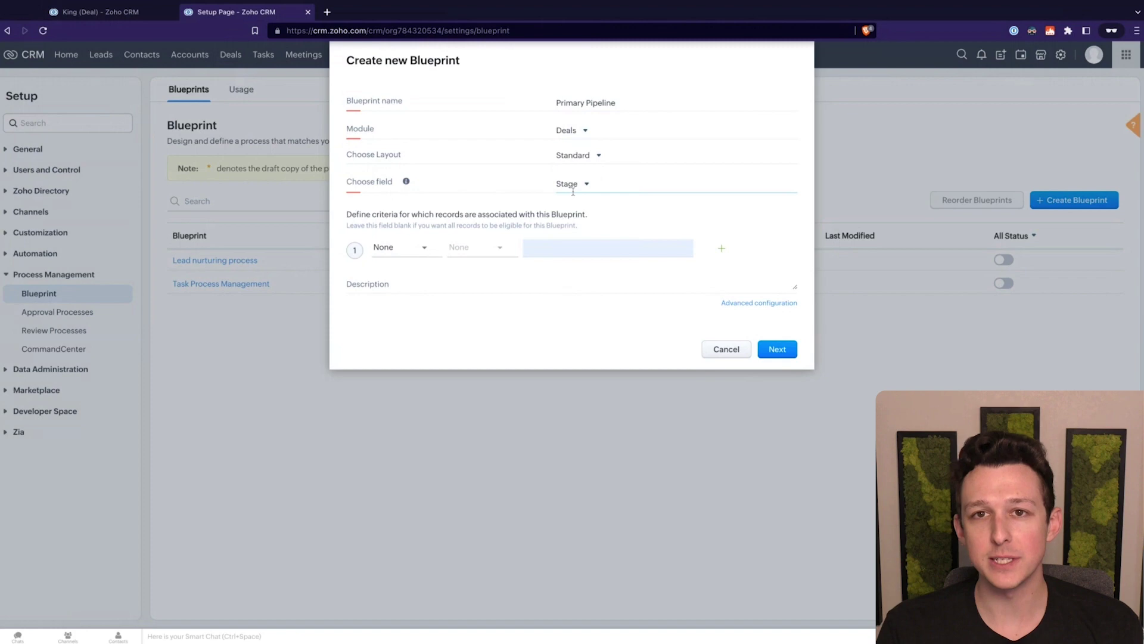
mouse_move(406, 186)
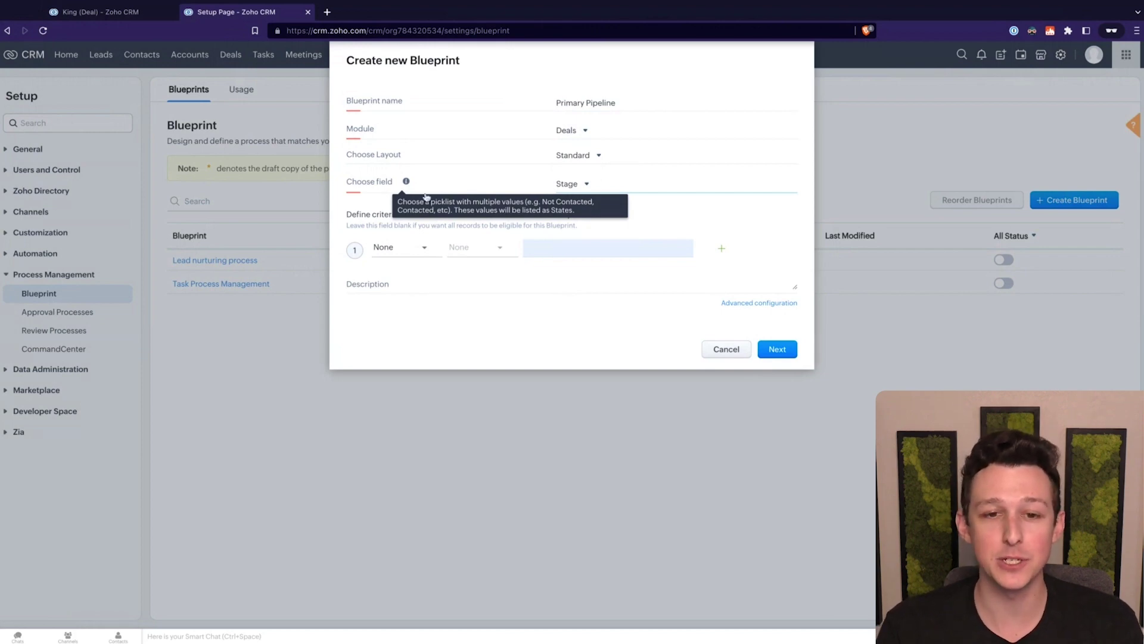
left_click(777, 349)
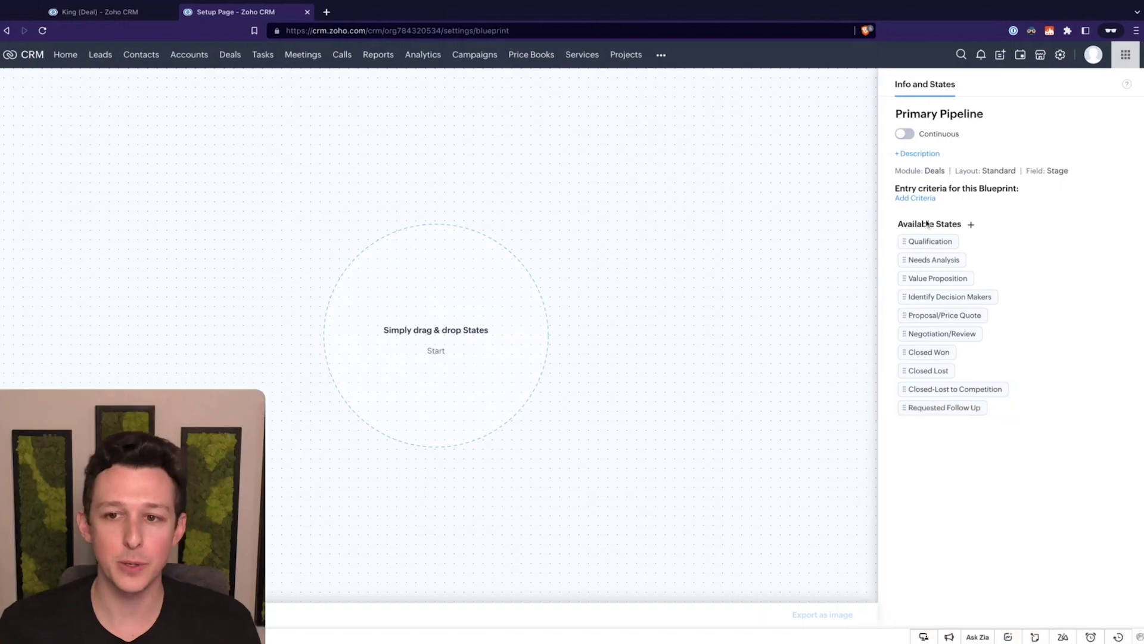
Place the Qualification state on the blueprint canvas with Needs Analysis below it, and connect Qualification to Needs Analysis
left_click_drag(936, 239, 453, 179)
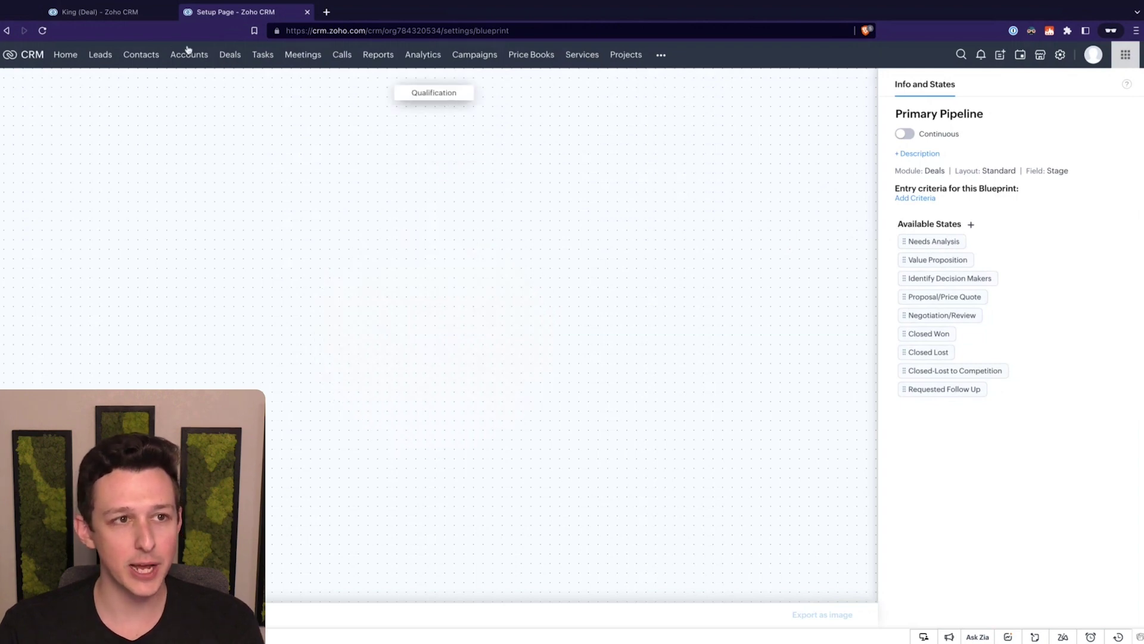
left_click(133, 13)
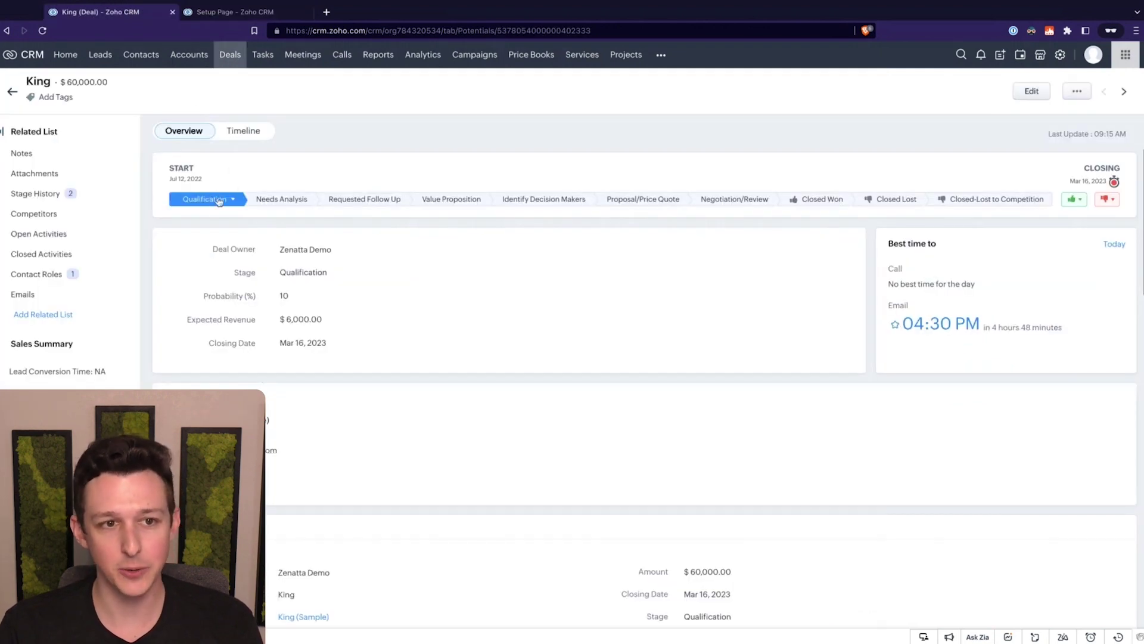
left_click(277, 13)
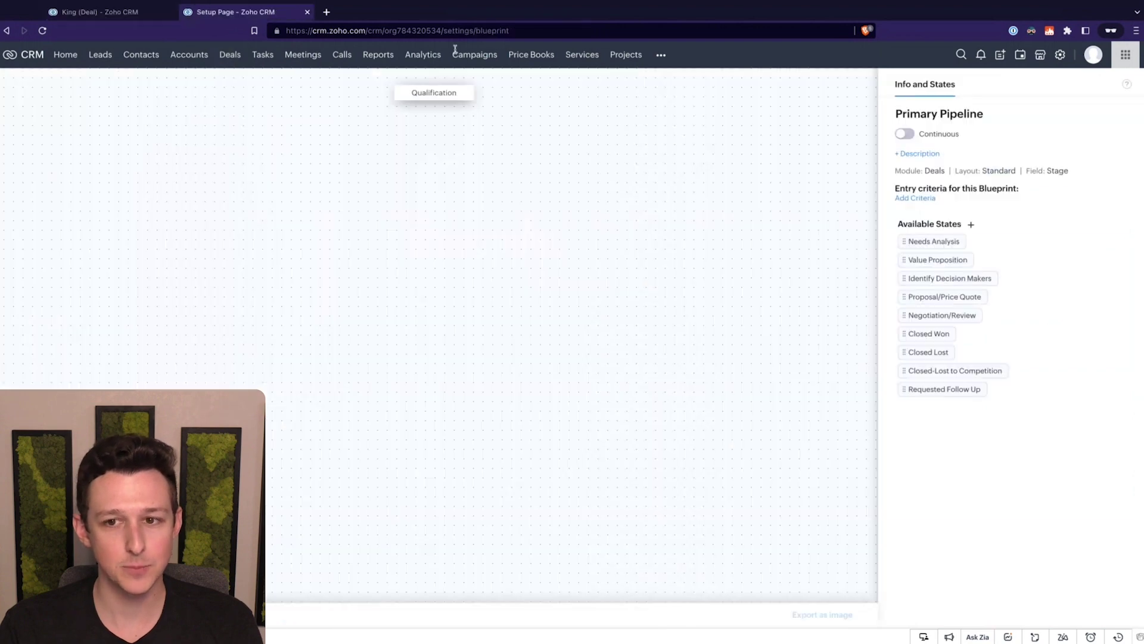
left_click_drag(948, 244, 434, 167)
mouse_move(432, 102)
left_click_drag(433, 102, 440, 157)
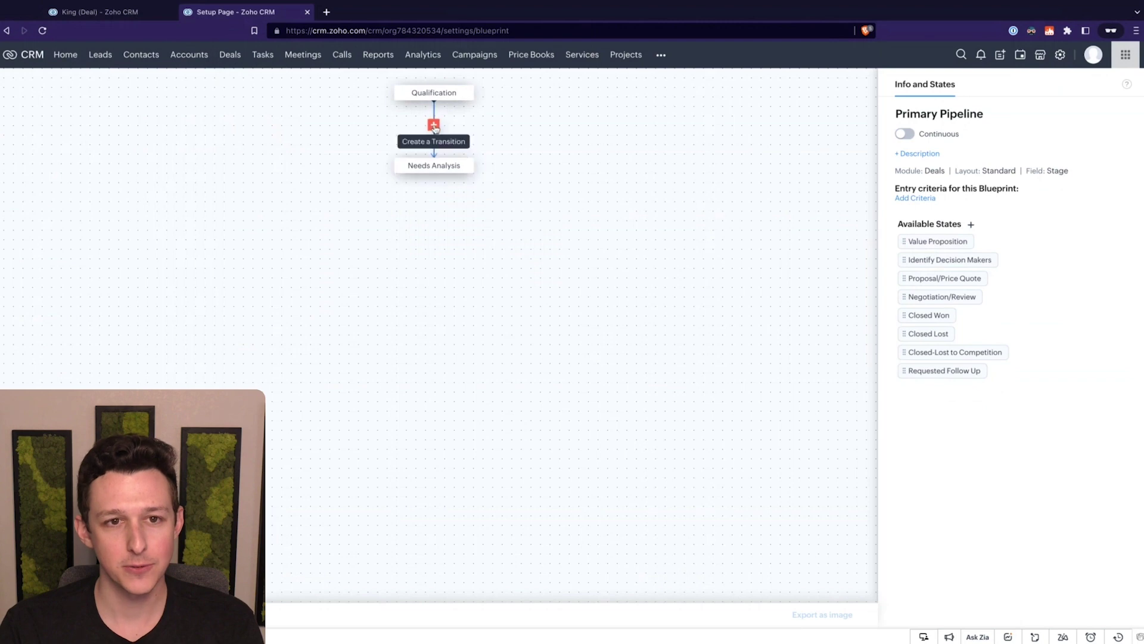
Create and save a transition named Needs Analysis between the Qualification and Needs Analysis states
left_click(434, 125)
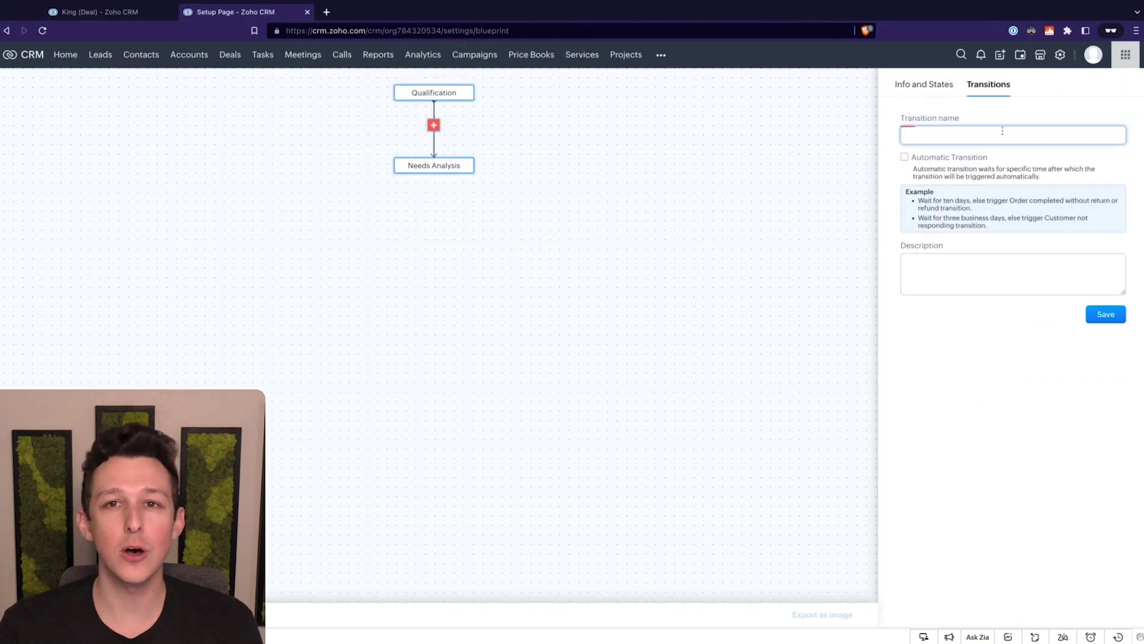
type("Needs ")
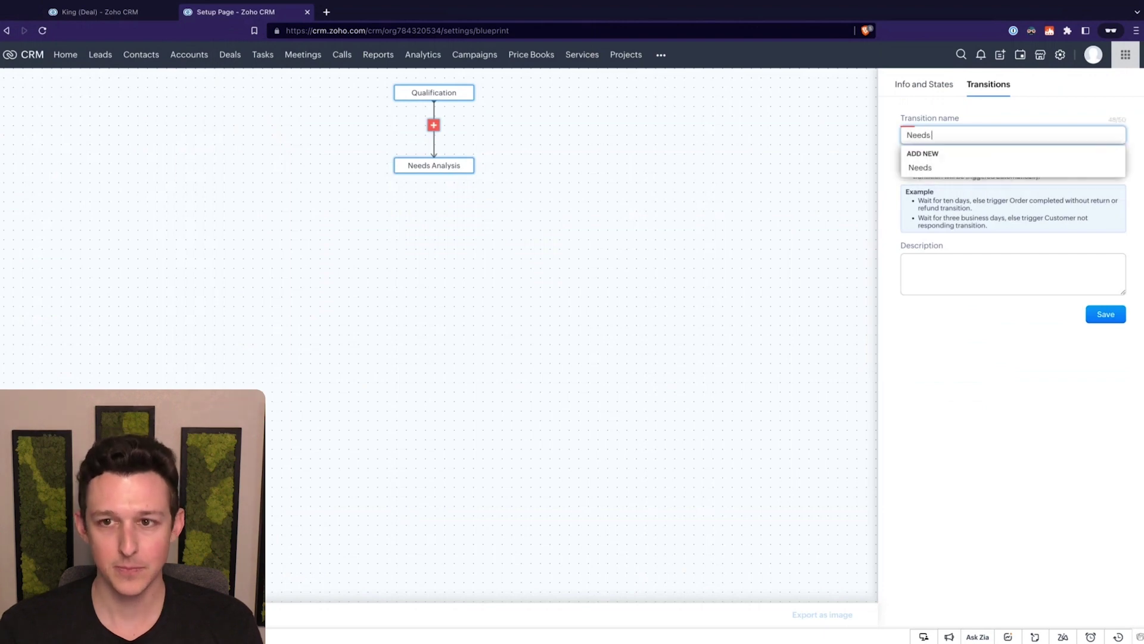
type("Analysis")
left_click(1039, 113)
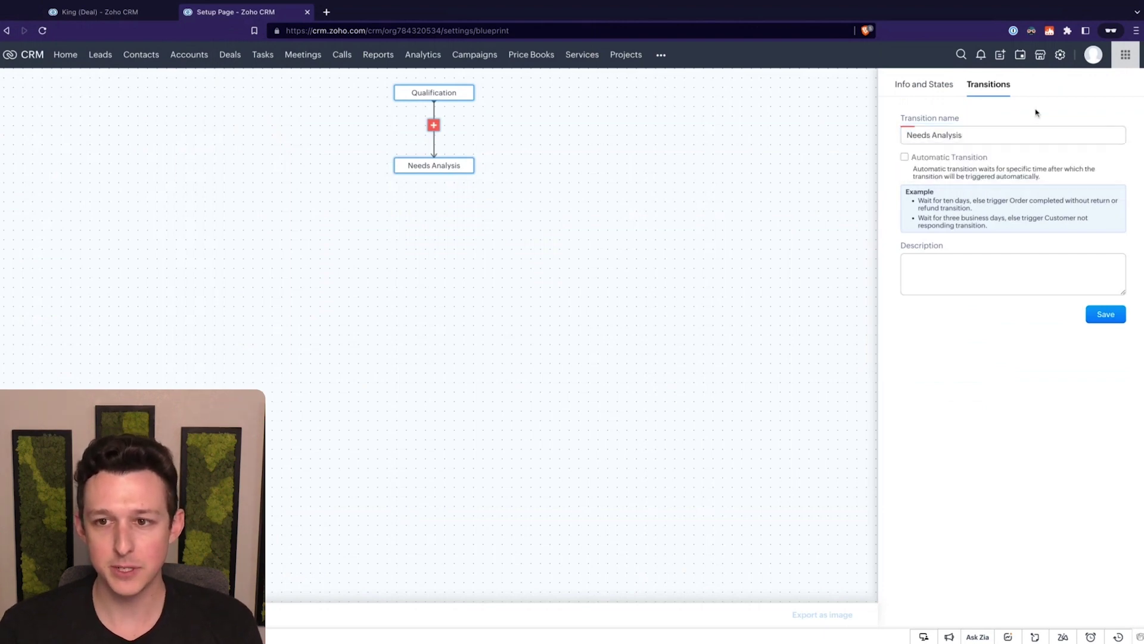
left_click(1102, 311)
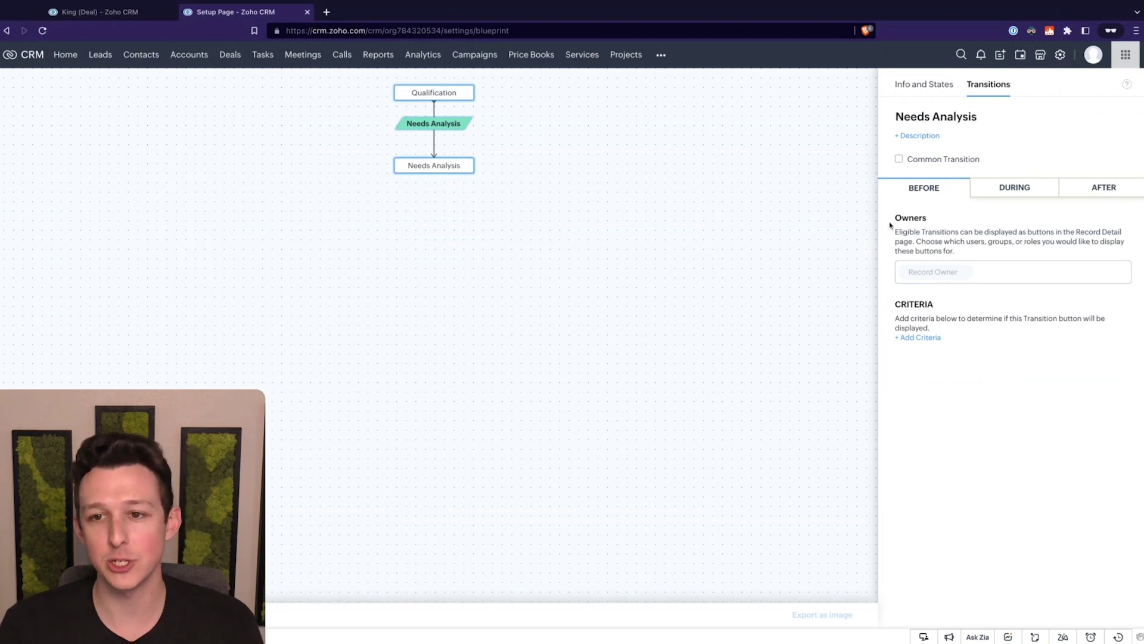
Examine the Needs Analysis transition's During settings and the kinds of items that can be added there
left_click(1016, 190)
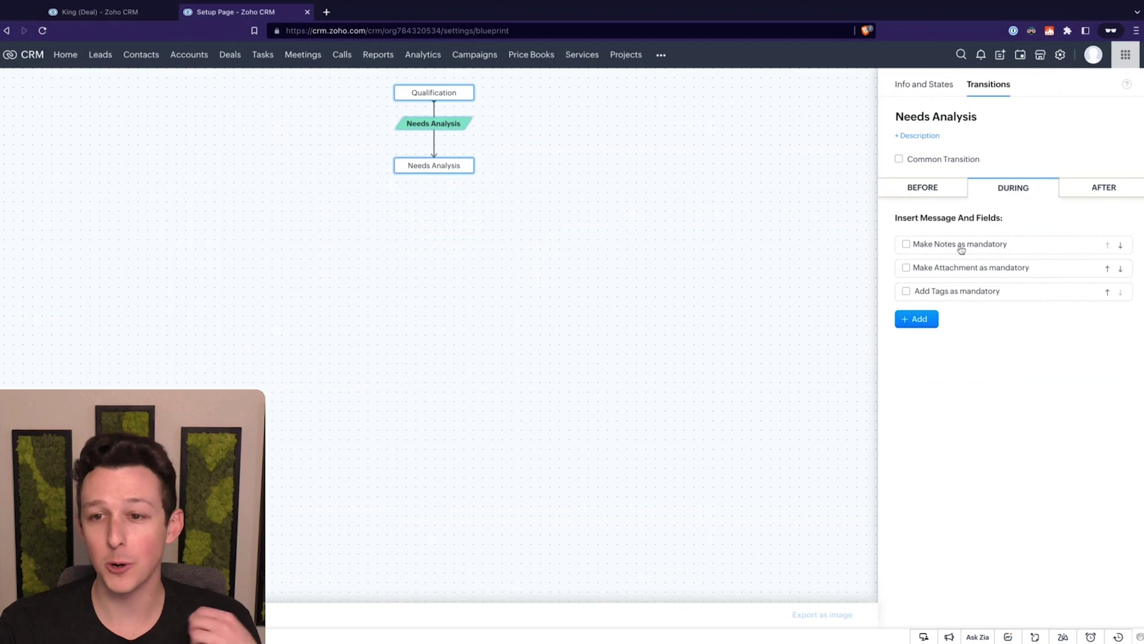
left_click(926, 322)
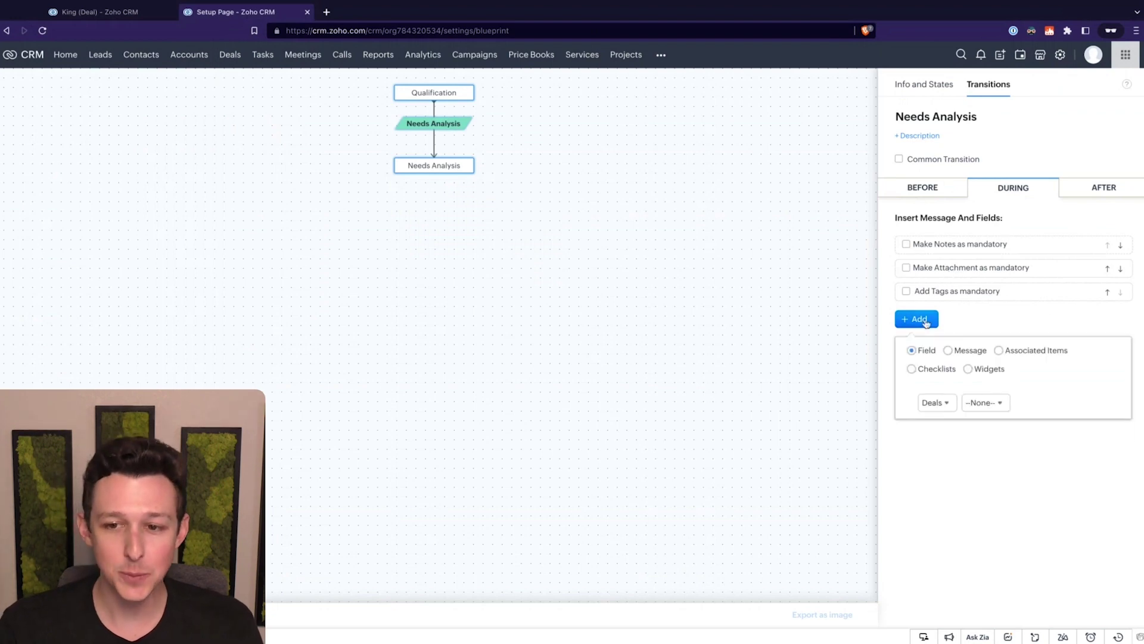
left_click(1100, 181)
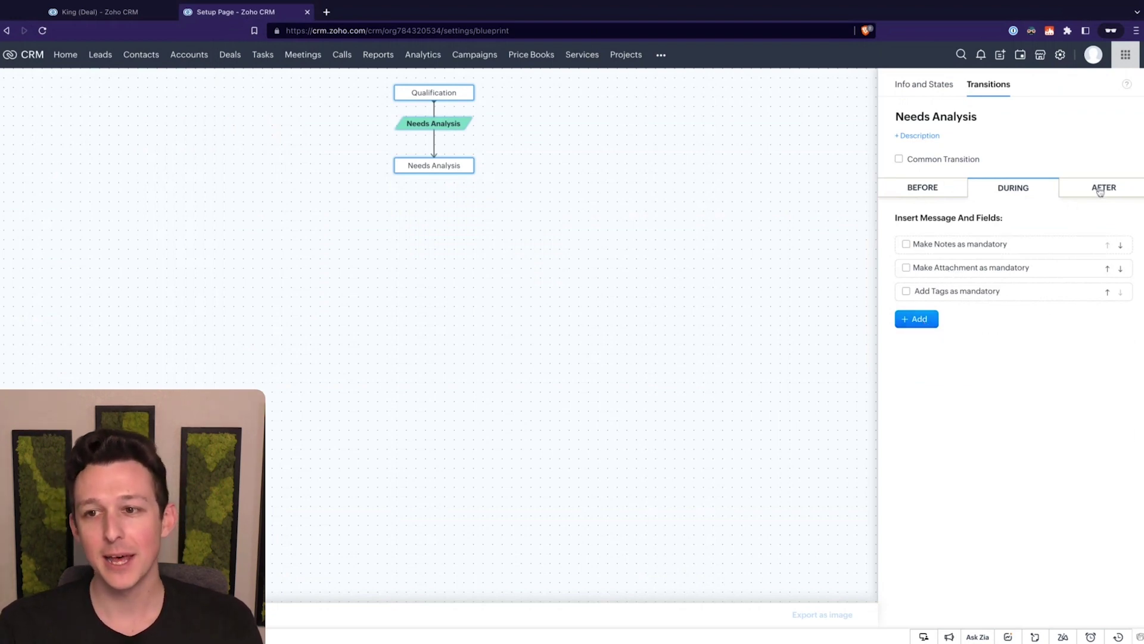
Review the kinds of actions available in the Needs Analysis transition's After settings, compared with its During settings
left_click(1100, 191)
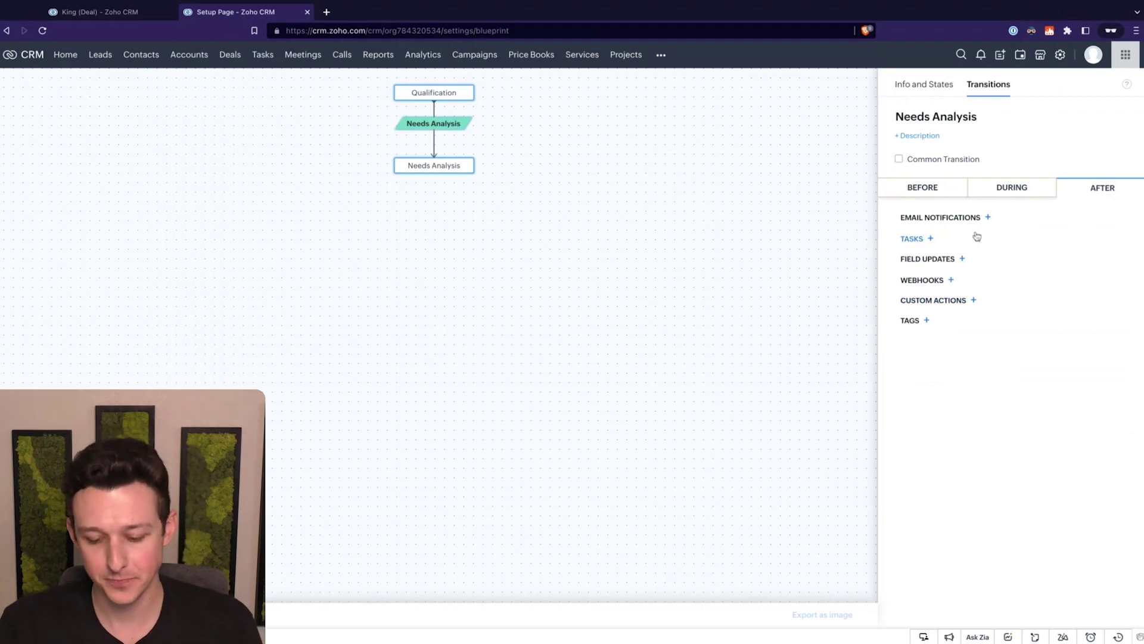
left_click(1021, 189)
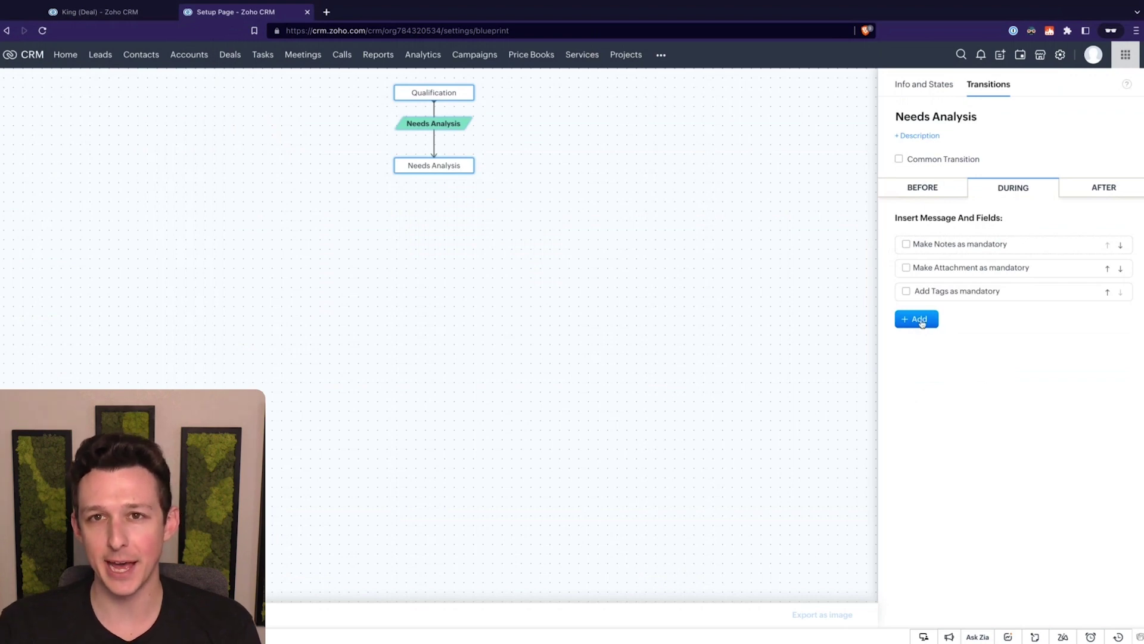
left_click(1120, 190)
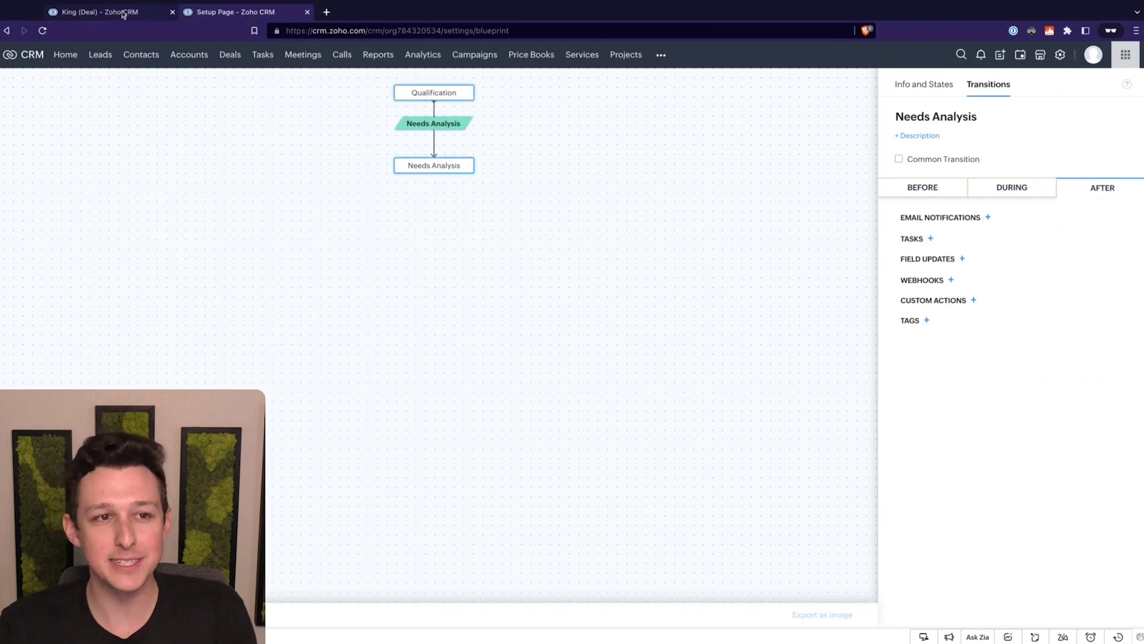
left_click(143, 16)
left_click(252, 13)
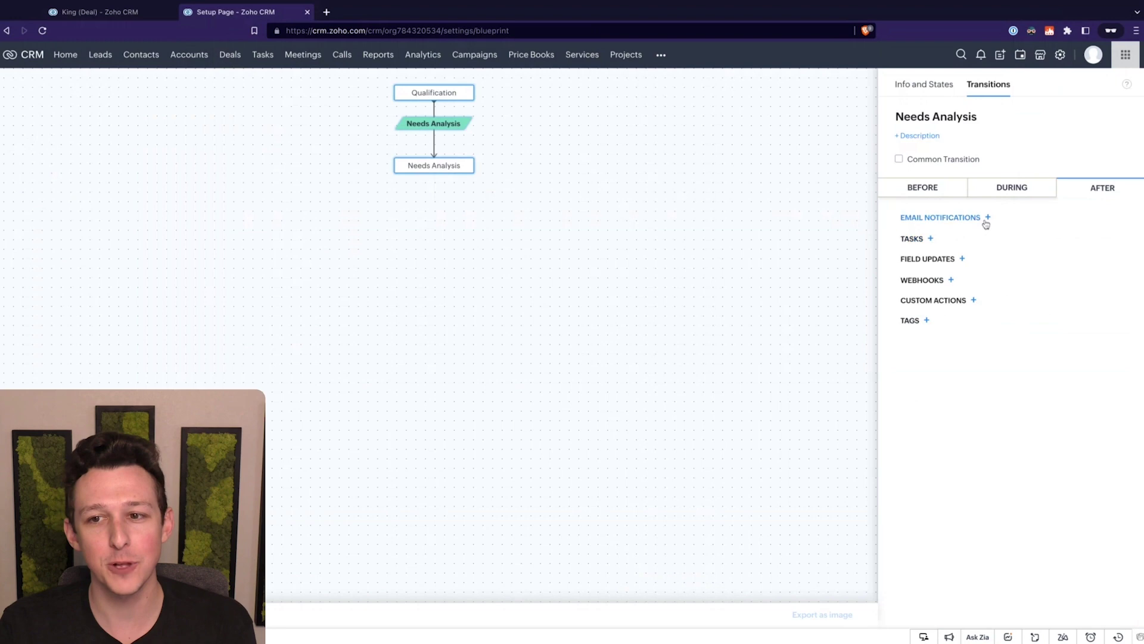
Check the King deal's Needs Analysis Information fields and add the Deals field Project Type to the Needs Analysis transition's During settings
left_click(1024, 196)
left_click(921, 320)
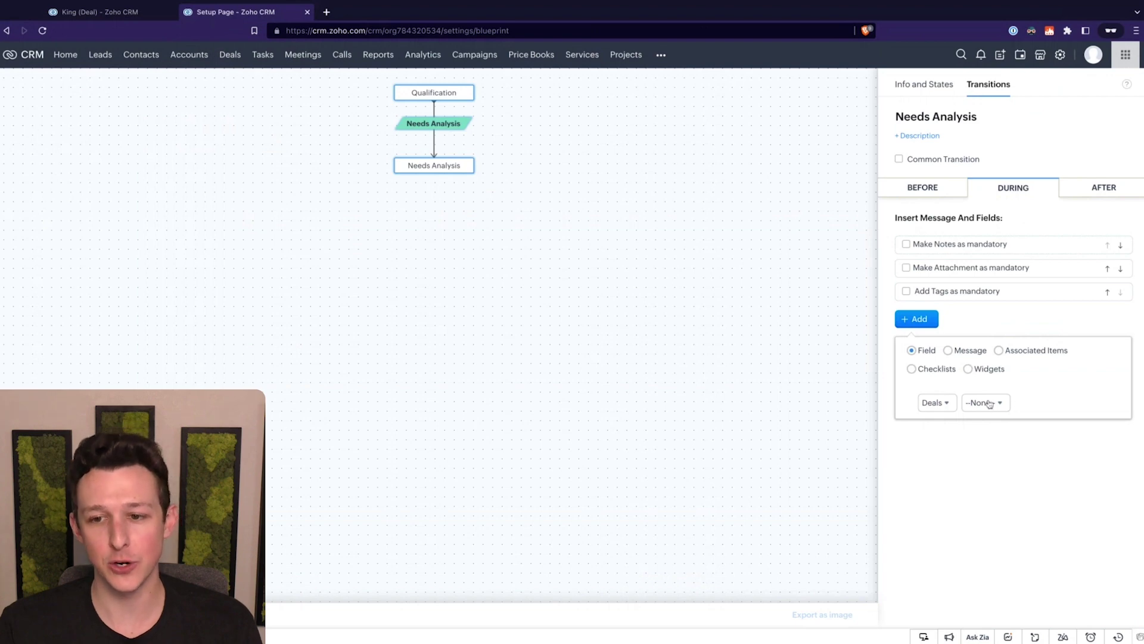
left_click(989, 404)
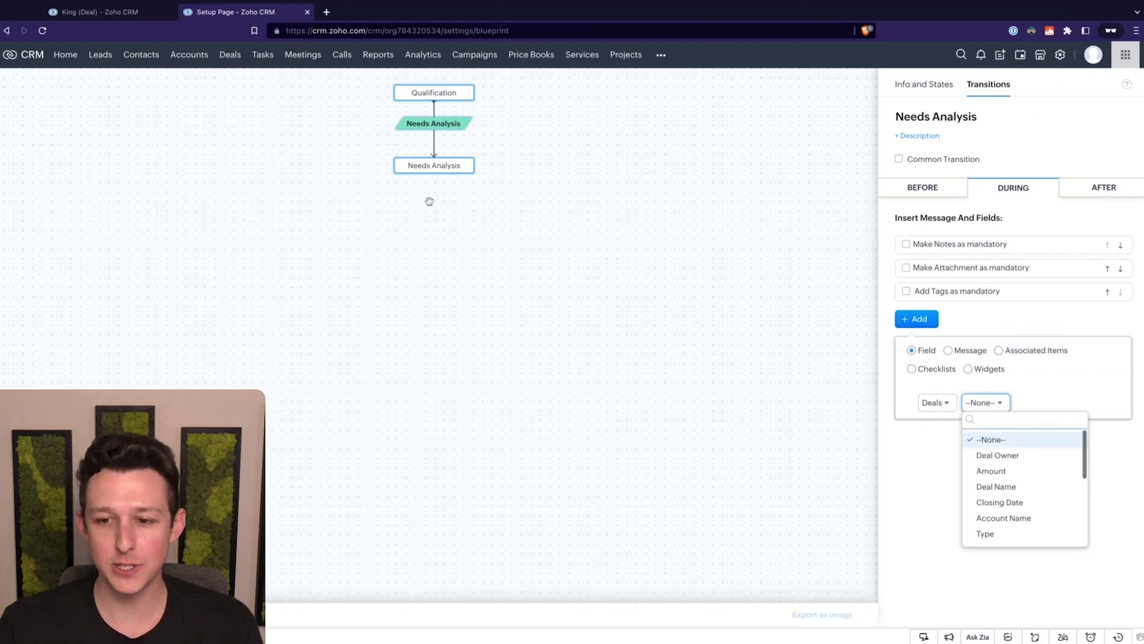
left_click(146, 12)
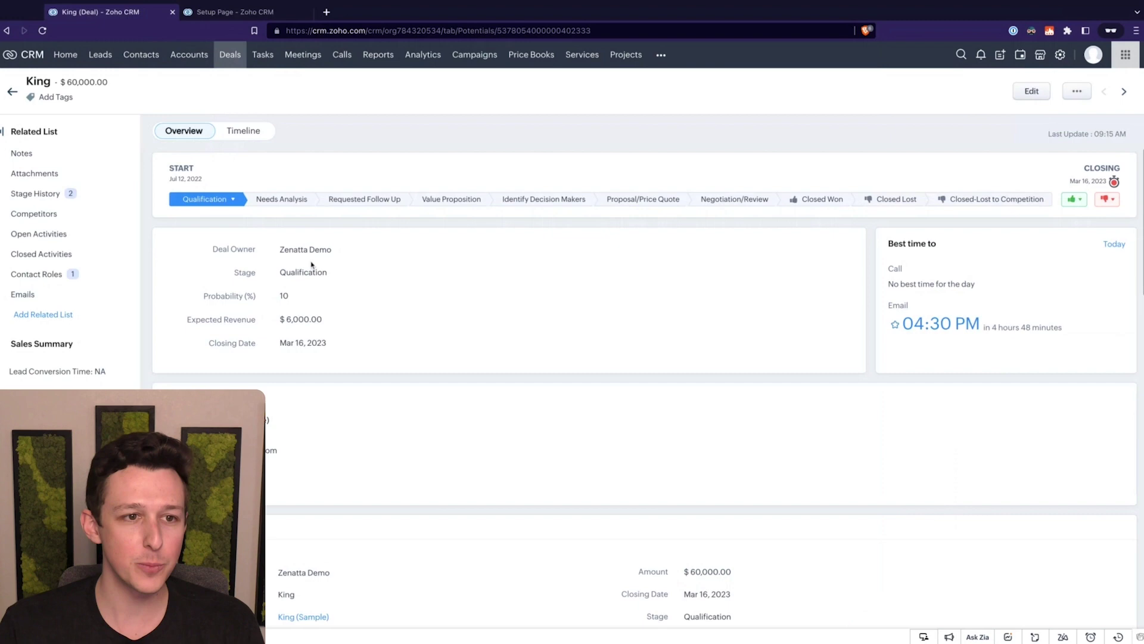
scroll(227, 241, "down", 8)
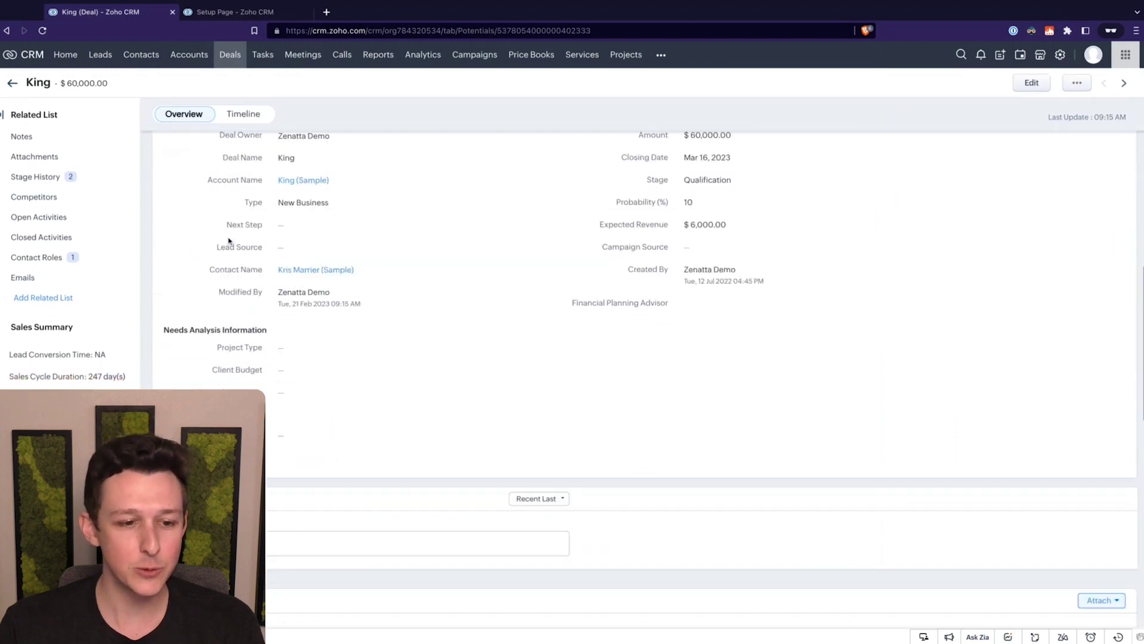
scroll(229, 241, "down", 1)
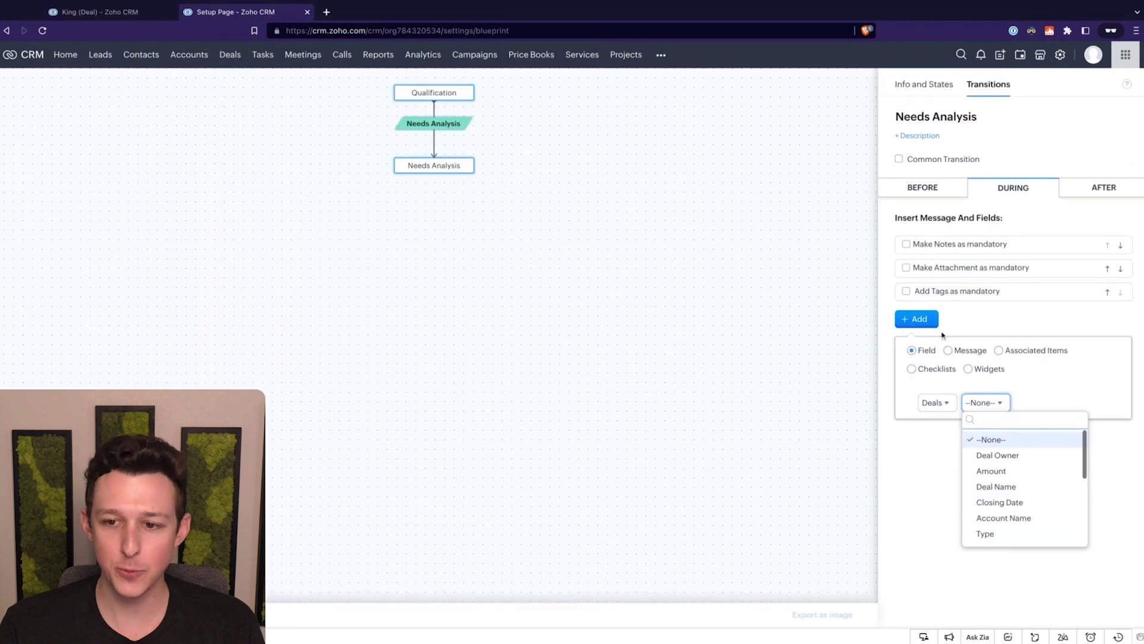
type("proj")
left_click(1007, 439)
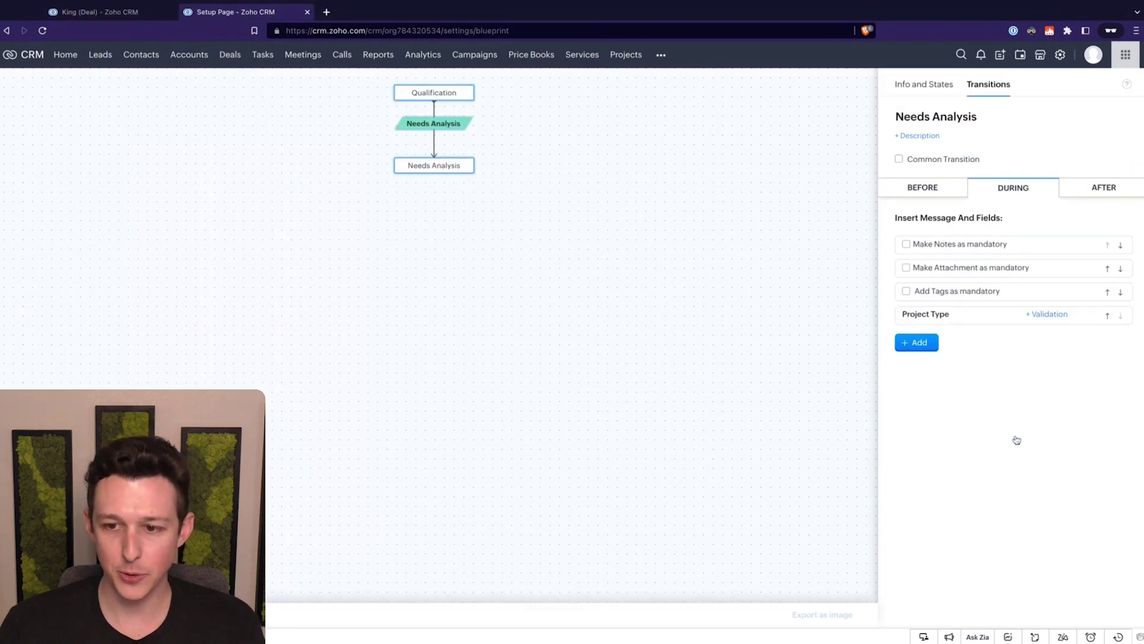
Add the Deals fields Client Budget and Required Completion Date to the Needs Analysis transition's During settings
left_click(915, 342)
left_click(985, 425)
type("bu")
left_click(988, 465)
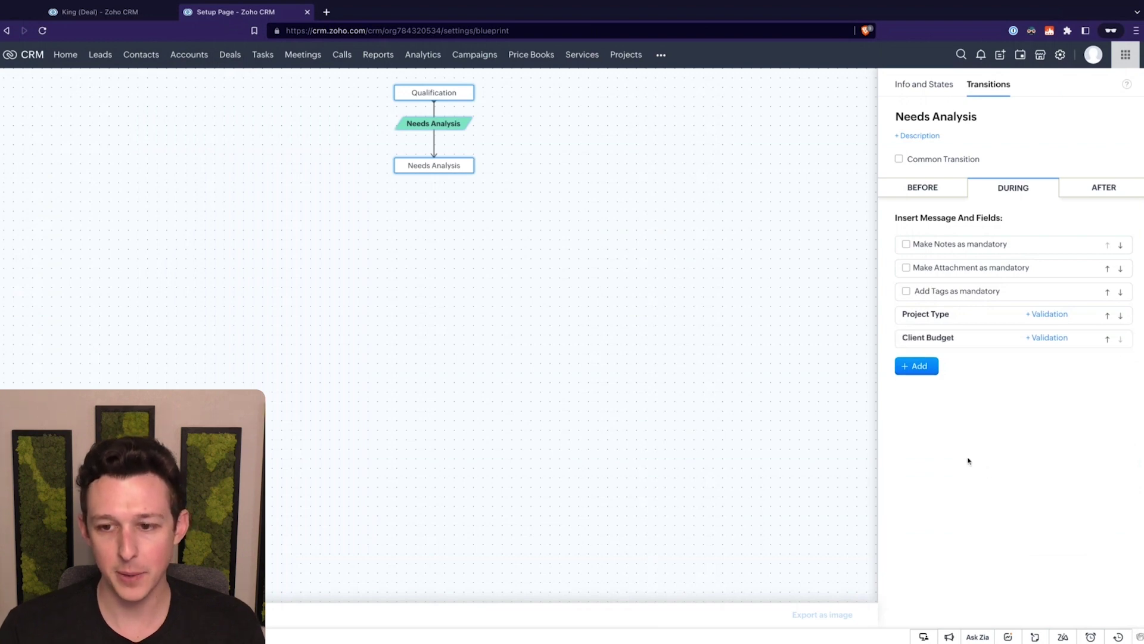
left_click(930, 366)
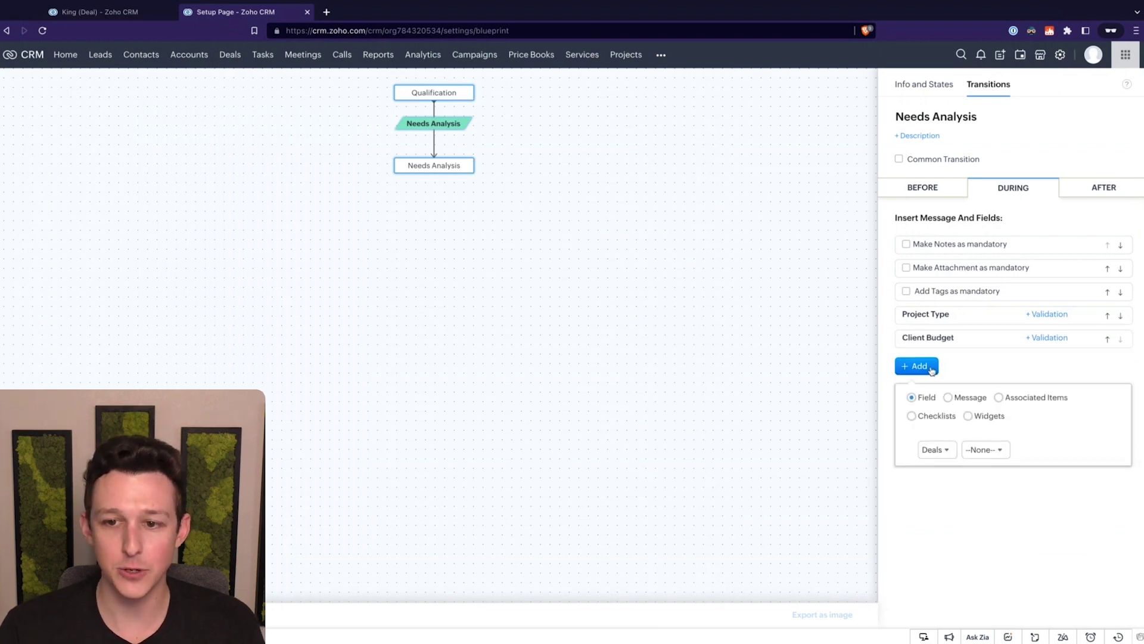
left_click(993, 451)
type("date")
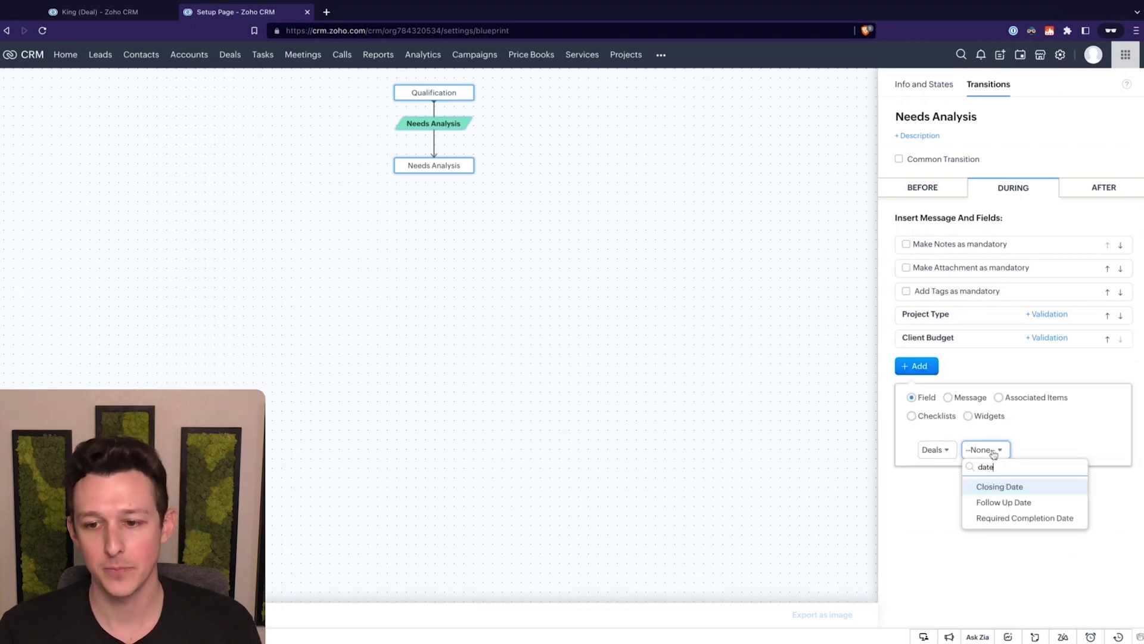
left_click(1001, 519)
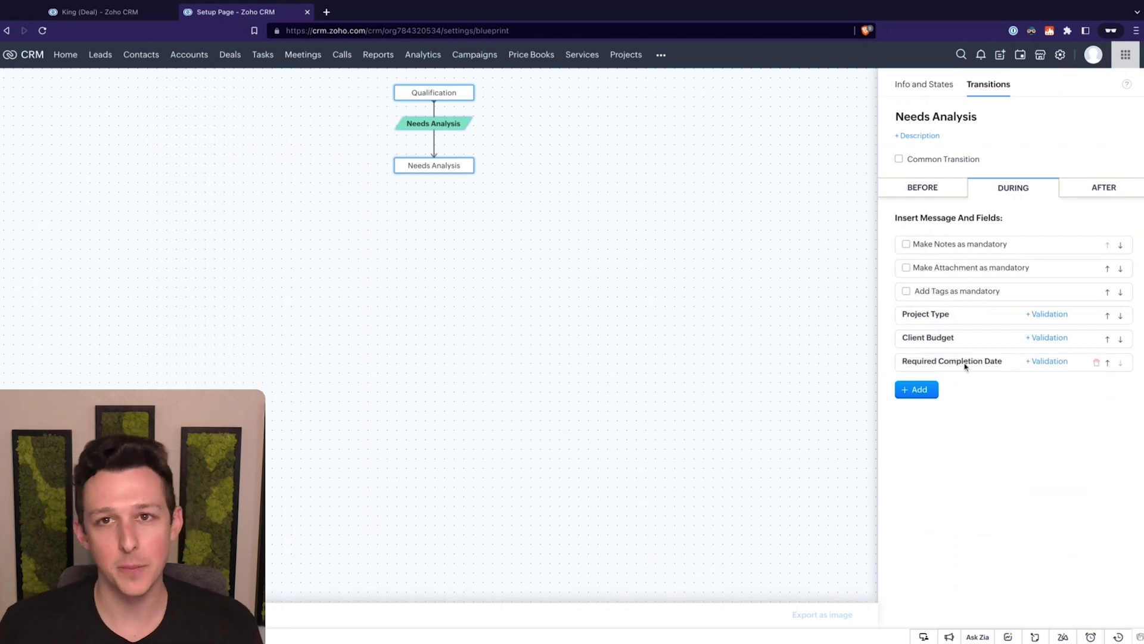
Place the Proposal/Price Quote state below Needs Analysis on the blueprint canvas and connect Needs Analysis to it
left_click(629, 206)
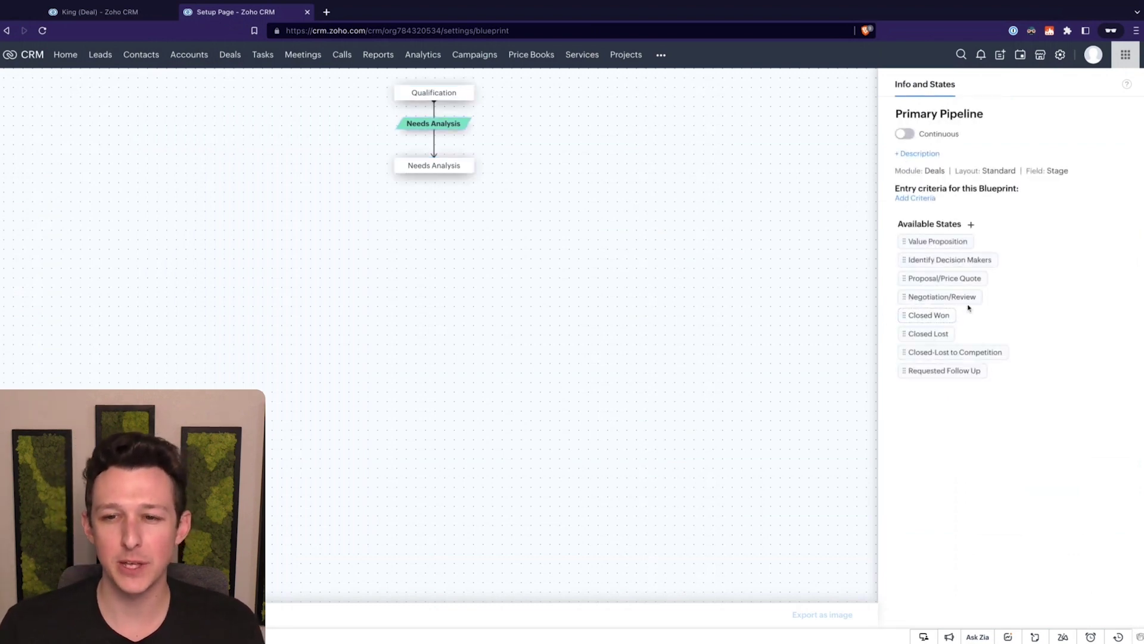
left_click_drag(960, 285, 428, 266)
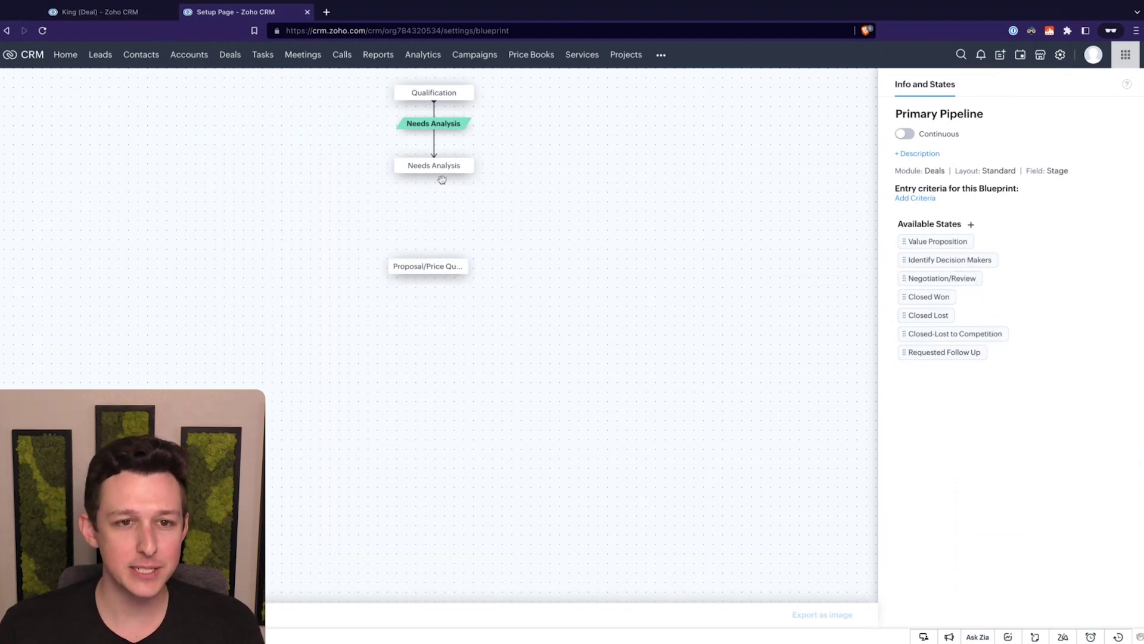
left_click_drag(434, 176, 453, 263)
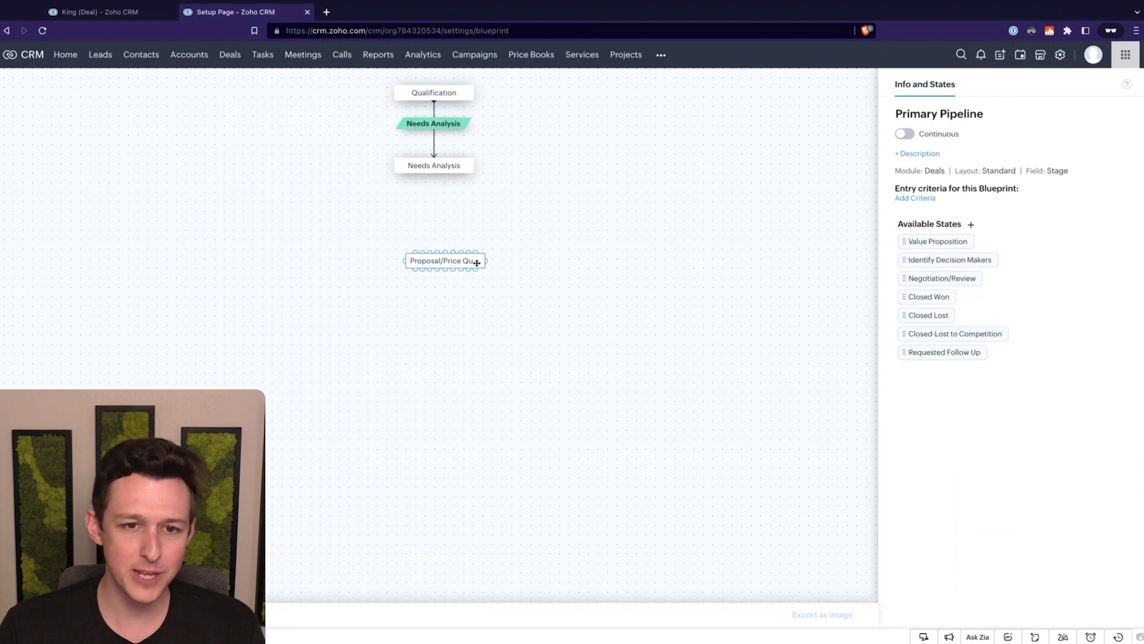
left_click_drag(466, 263, 450, 263)
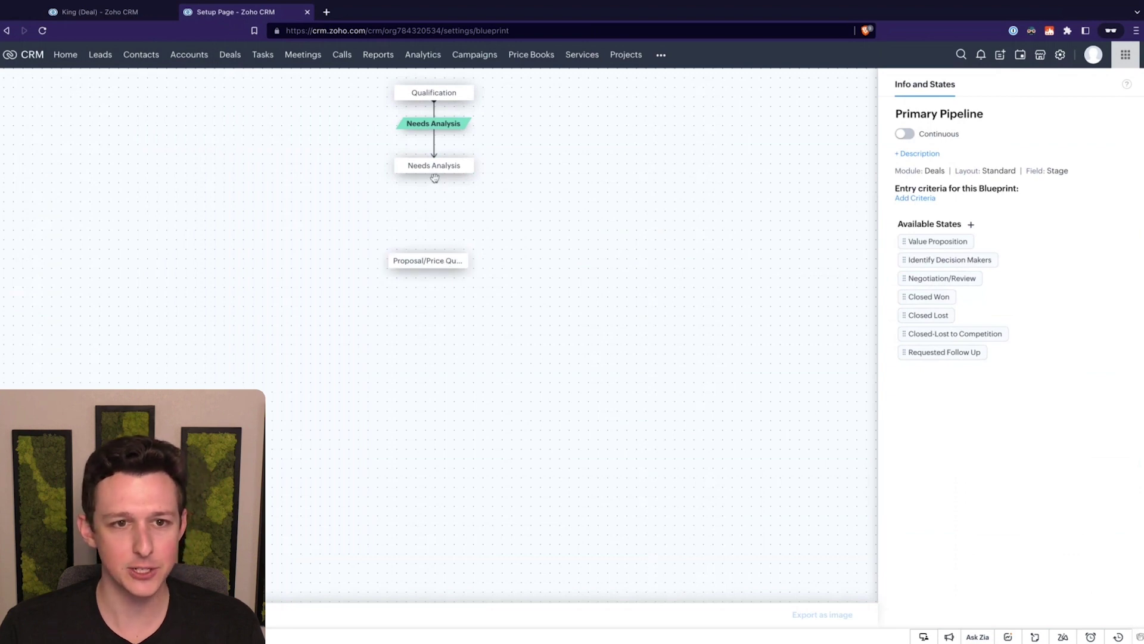
left_click_drag(434, 174, 440, 260)
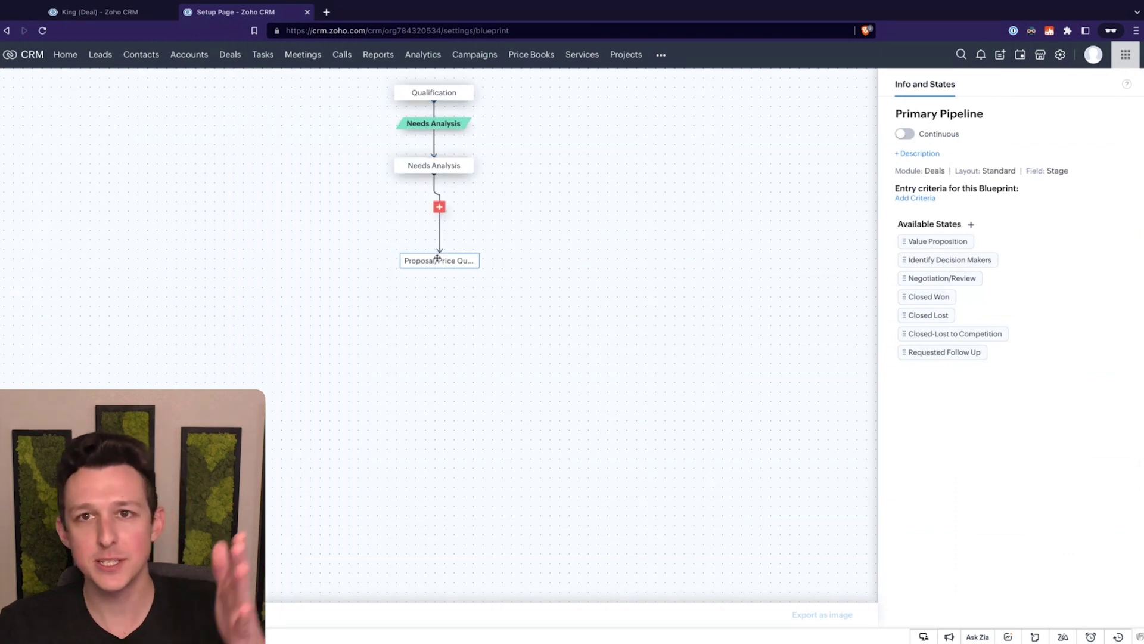
Place the Negotiation/Review state beside the main flow and try to connect Needs Analysis to it
left_click_drag(955, 281, 655, 250)
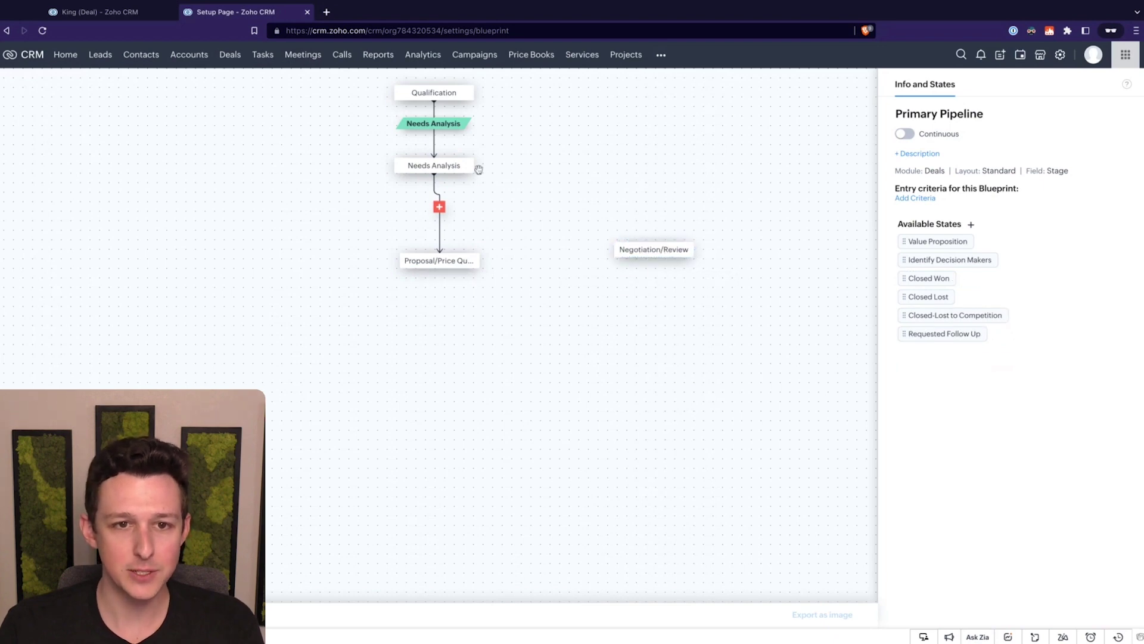
left_click_drag(475, 166, 617, 251)
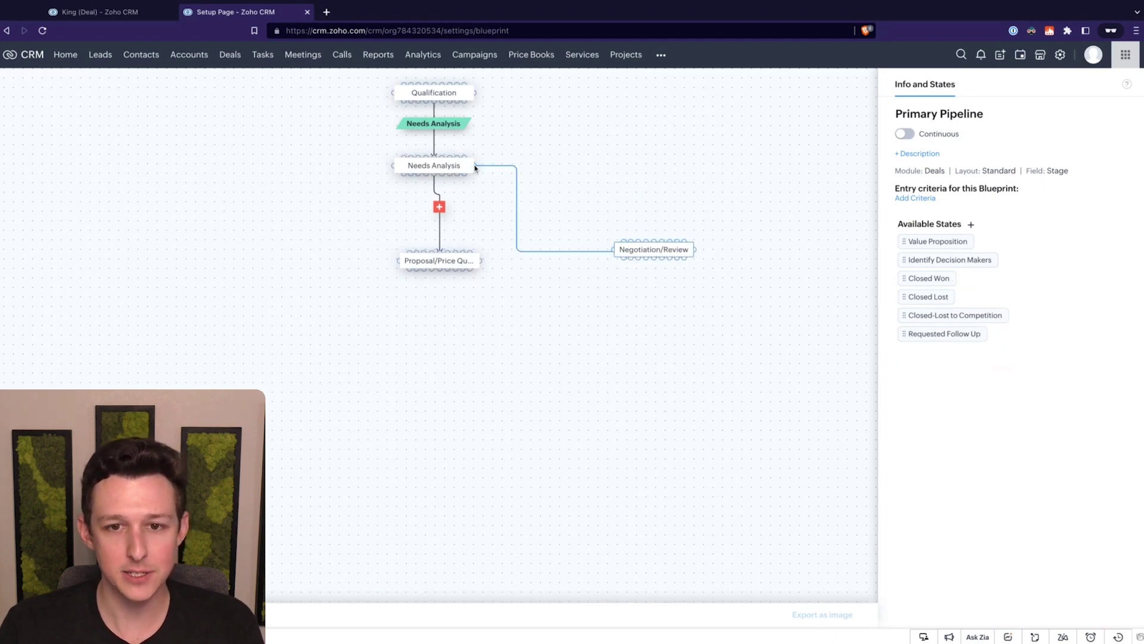
left_click_drag(475, 167, 475, 167)
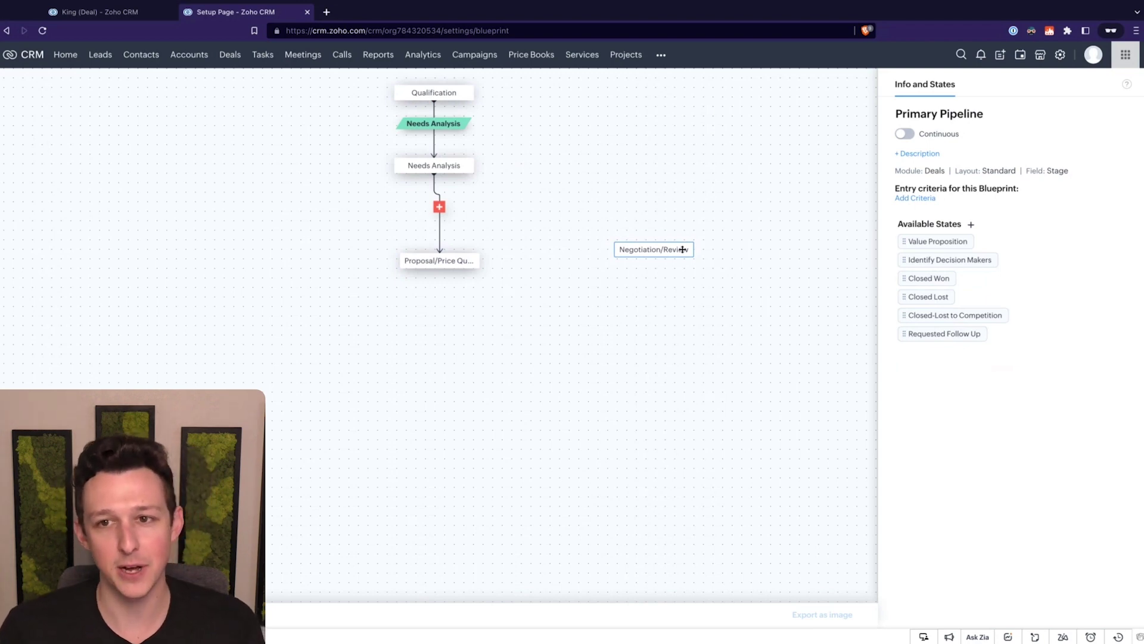
Place the Closed Won state below Proposal/Price Quote and connect Proposal/Price Quote to it
left_click_drag(928, 278, 441, 327)
left_click_drag(440, 270, 453, 312)
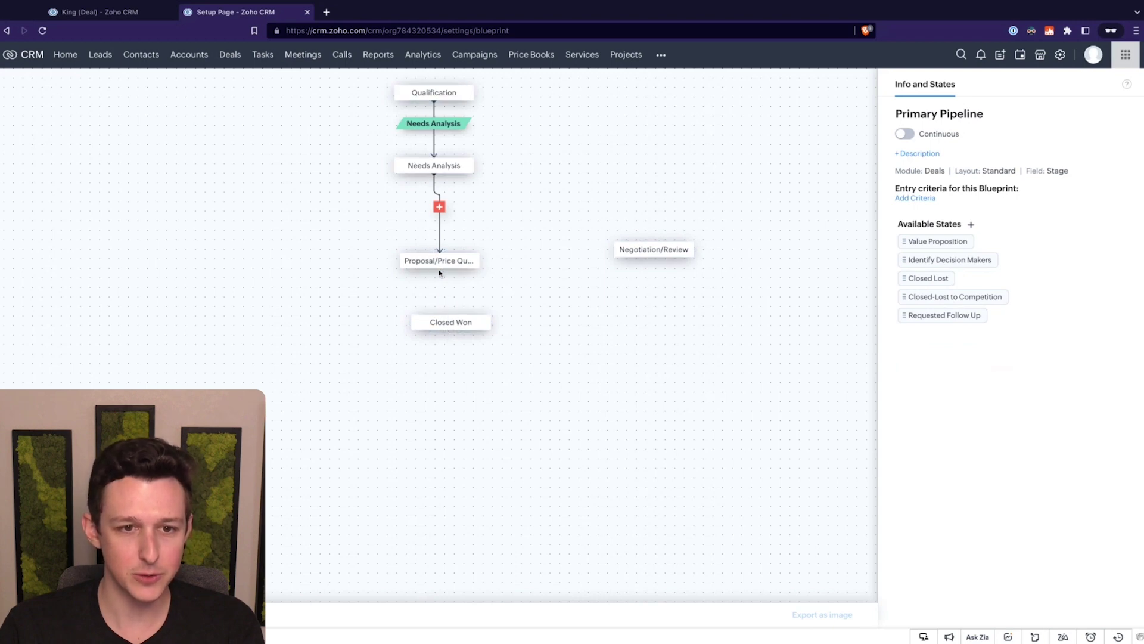
left_click_drag(440, 271, 452, 314)
left_click(446, 293)
mouse_move(440, 272)
left_click_drag(439, 272, 440, 313)
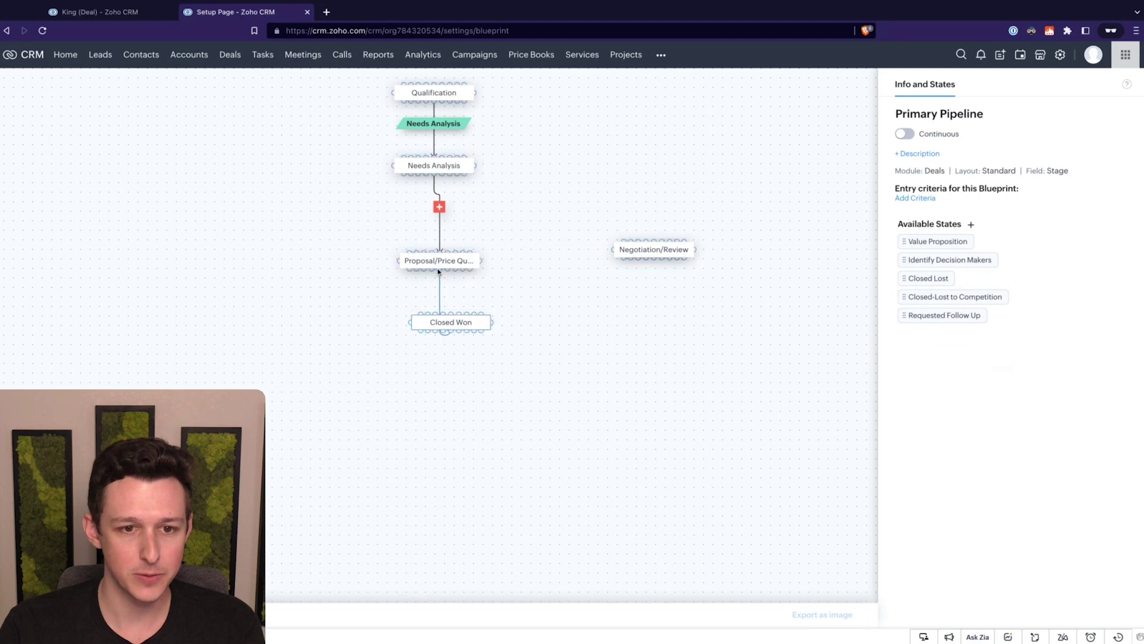
left_click_drag(438, 271, 442, 325)
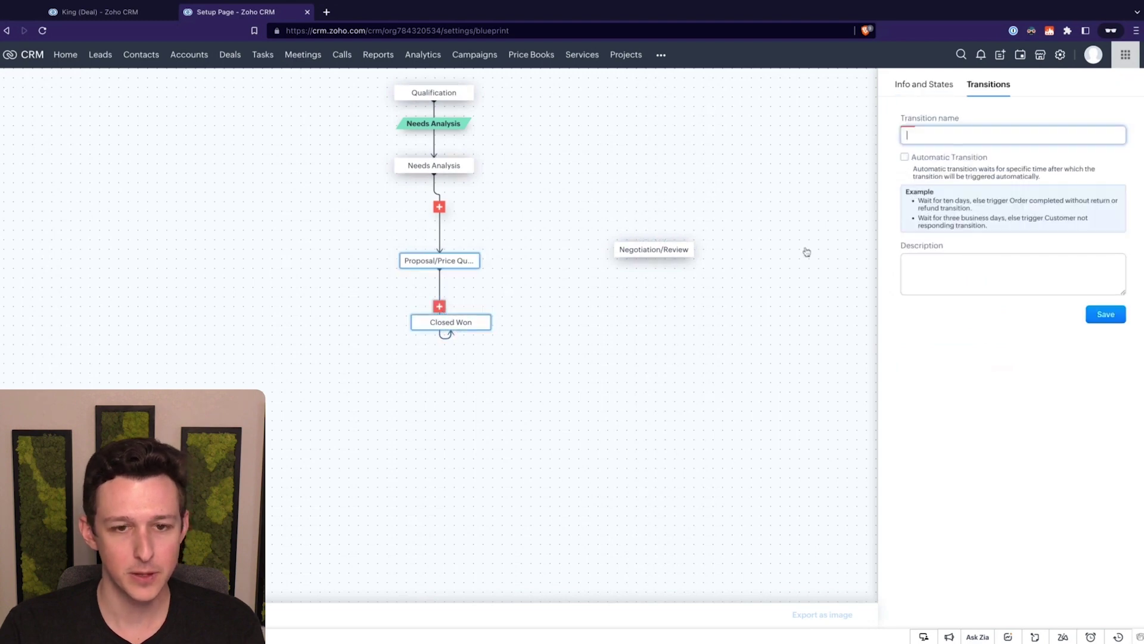
Save the transition into the Closed Won state as Closed Won and move that state away from the main column
type("Closed Won")
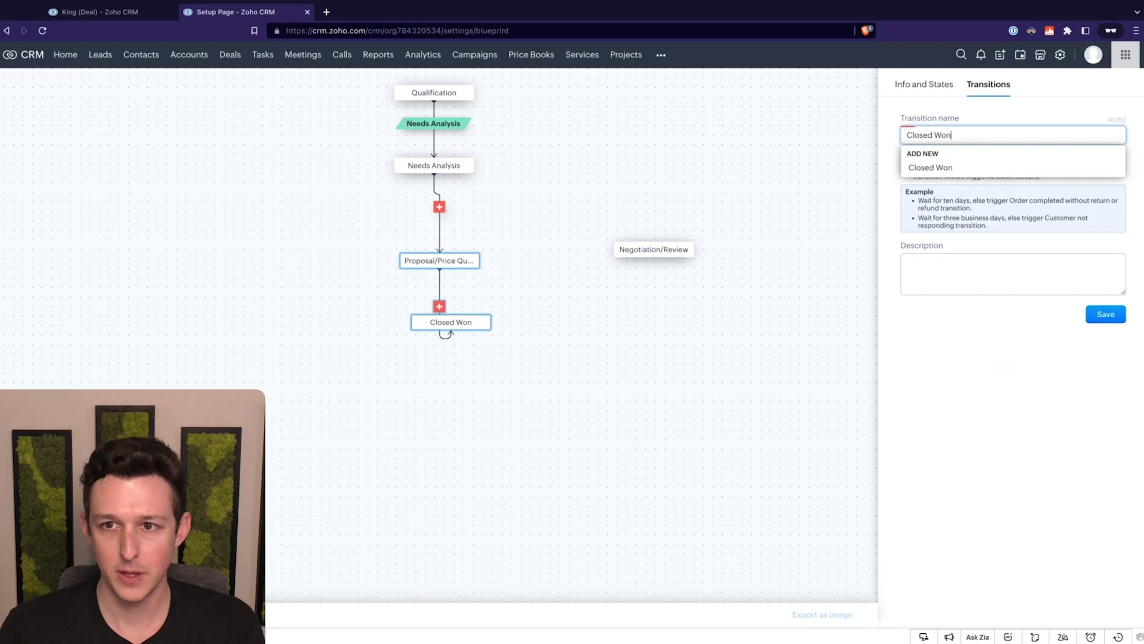
left_click(1109, 320)
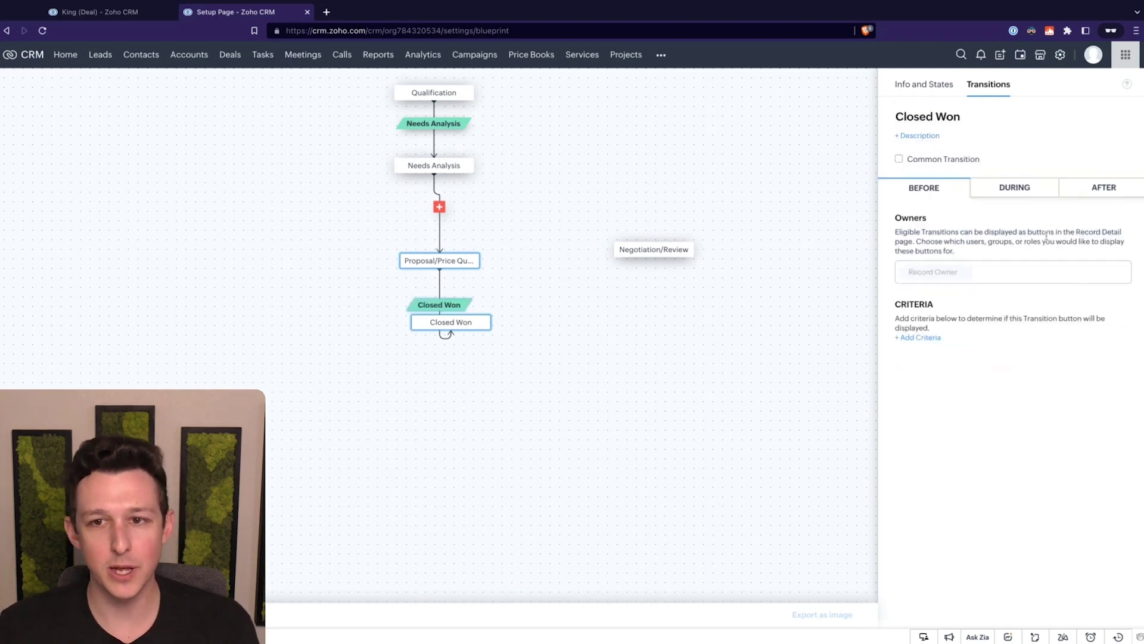
left_click_drag(482, 323, 617, 357)
left_click(851, 267)
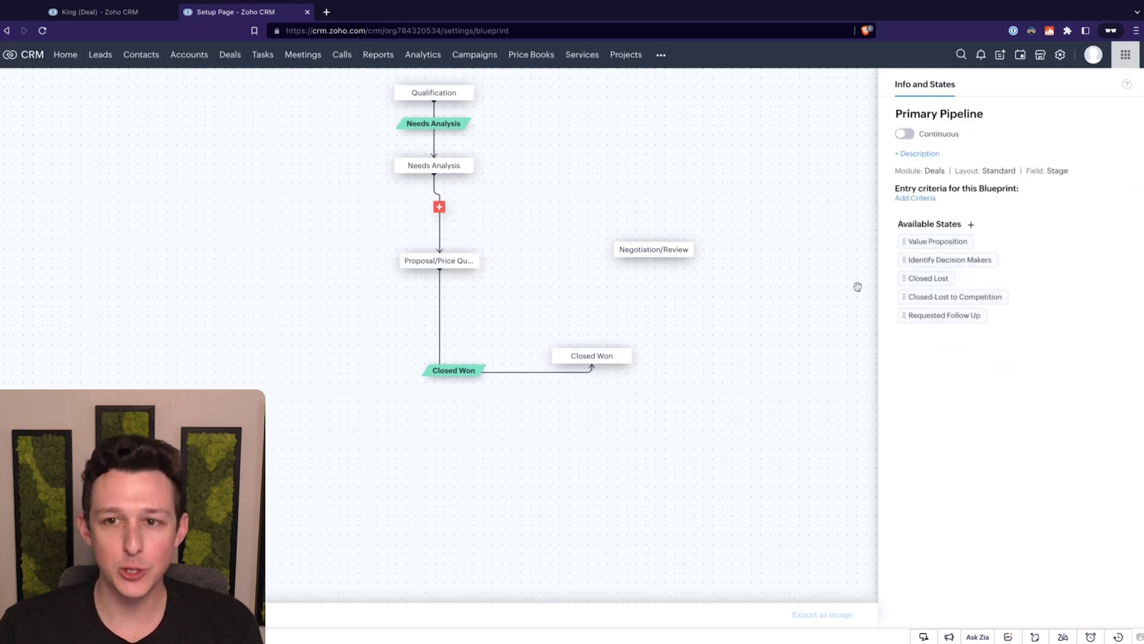
Make Closed Won a common transition and check which states it includes
left_click(452, 370)
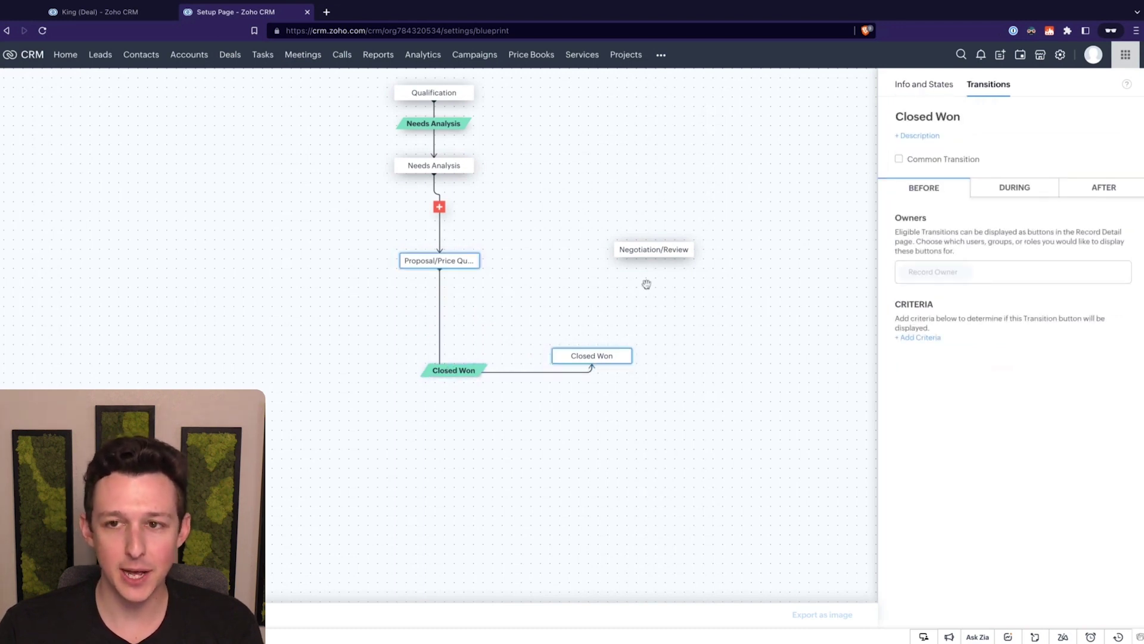
left_click(899, 160)
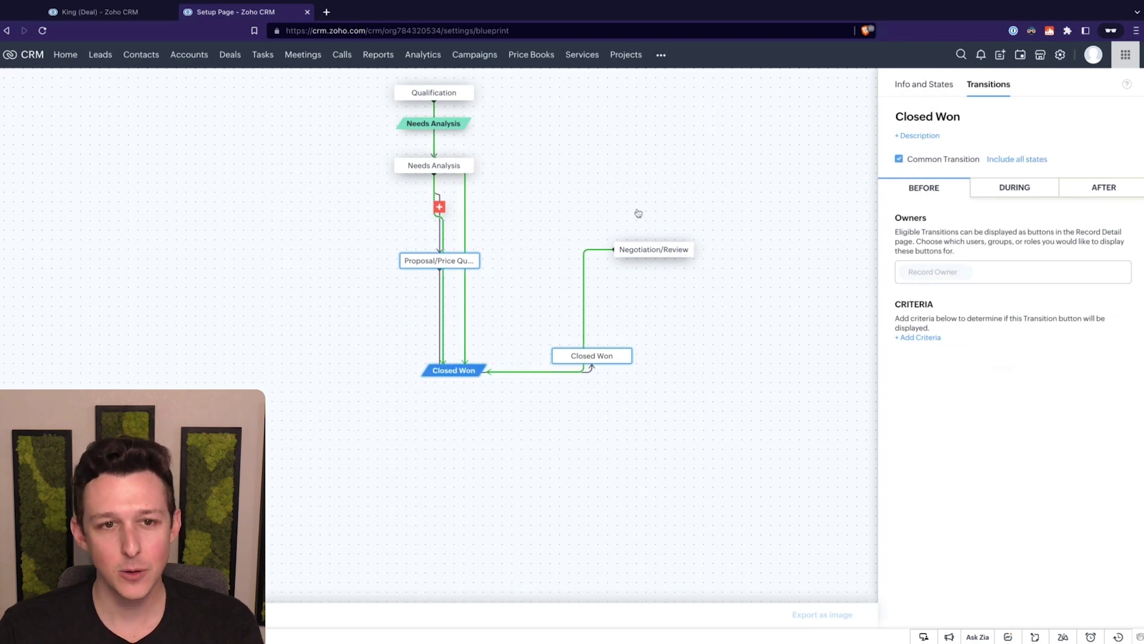
left_click(1033, 160)
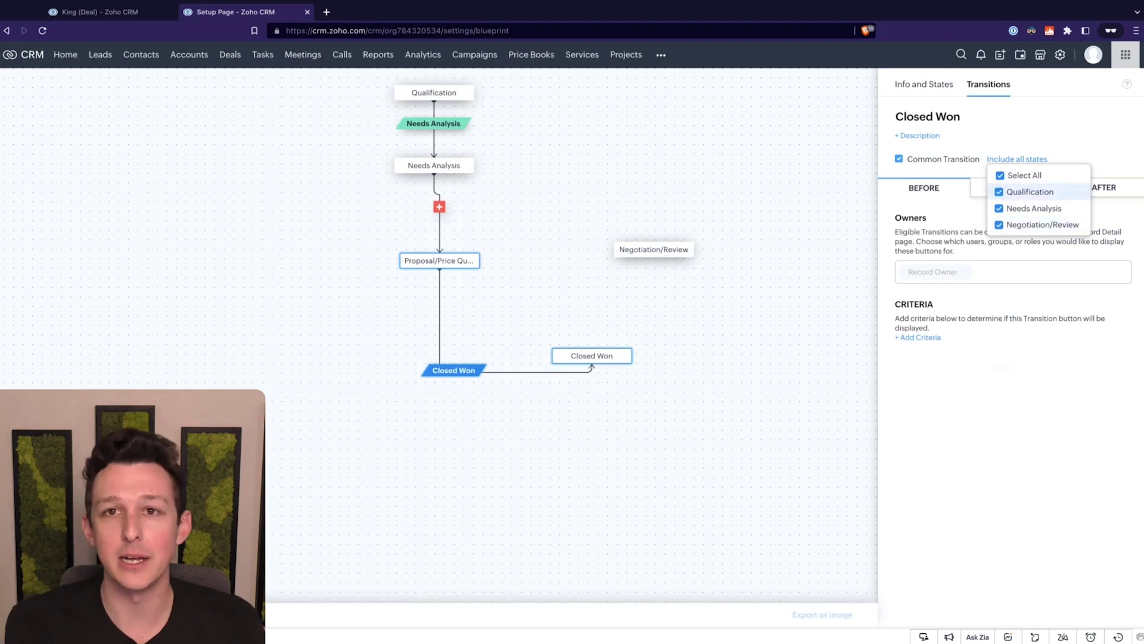
left_click(728, 385)
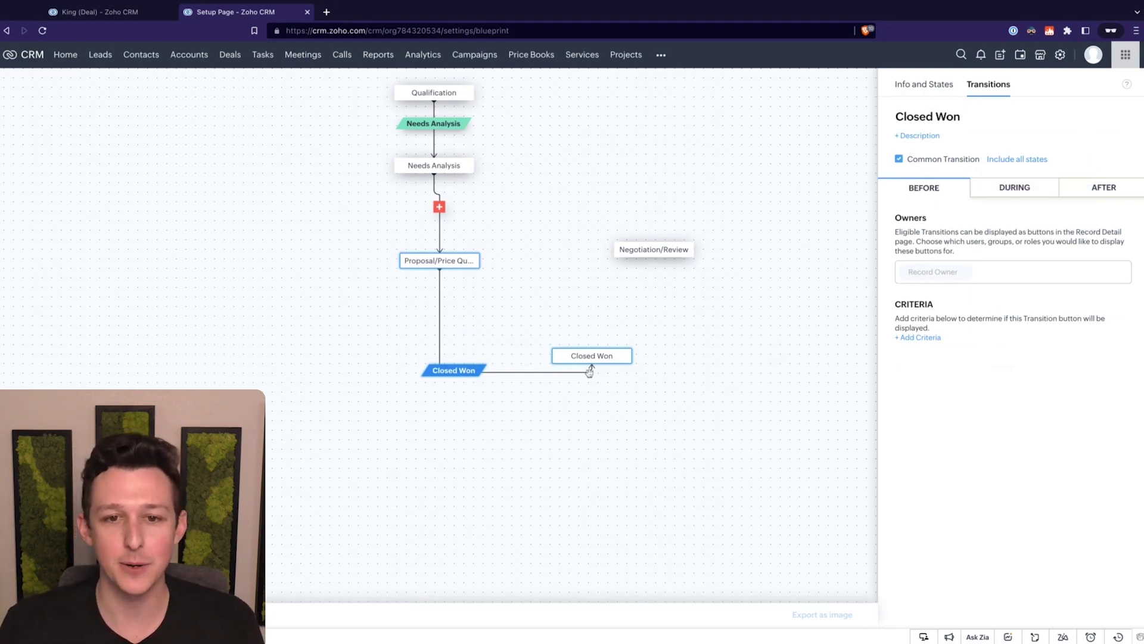
Remove the unconnected Negotiation/Review state from the blueprint canvas
left_click(678, 251)
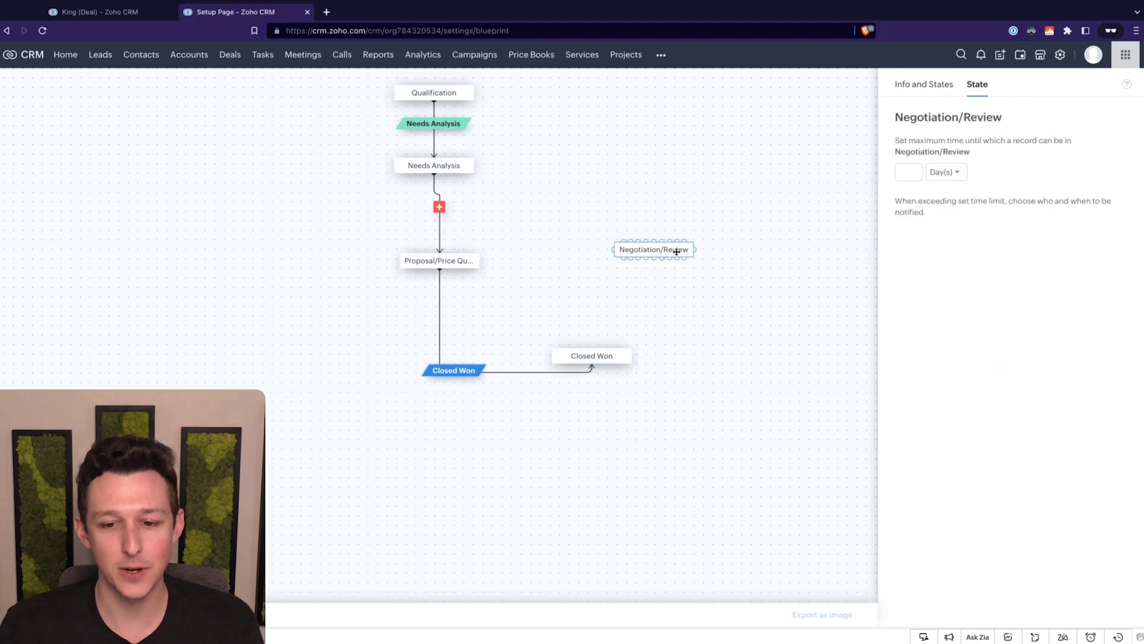
left_click(701, 264)
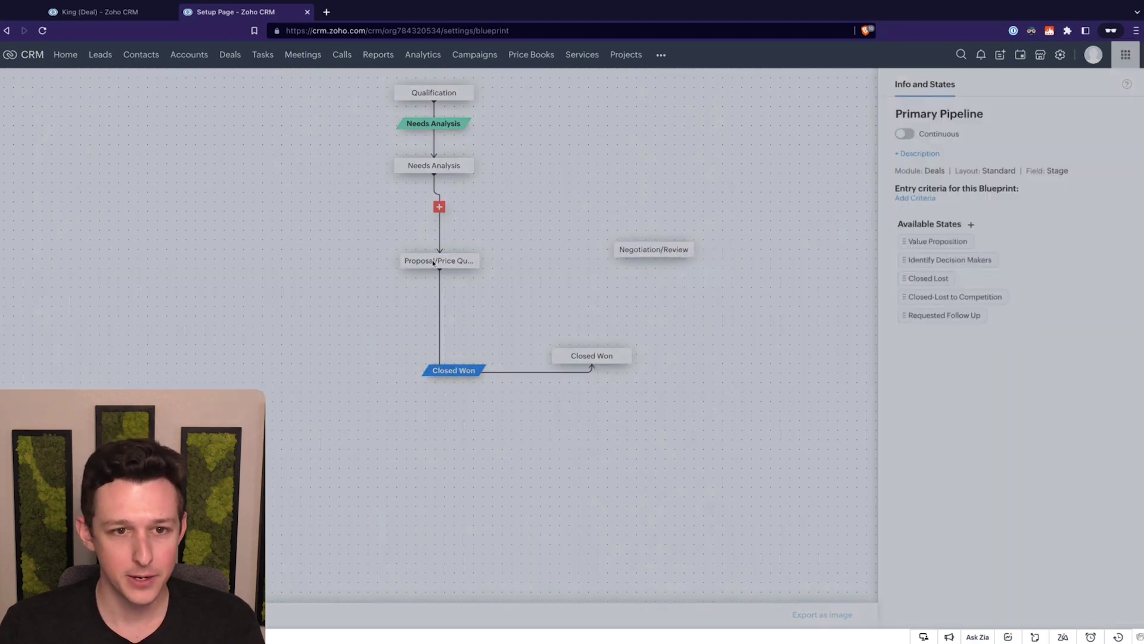
left_click(690, 117)
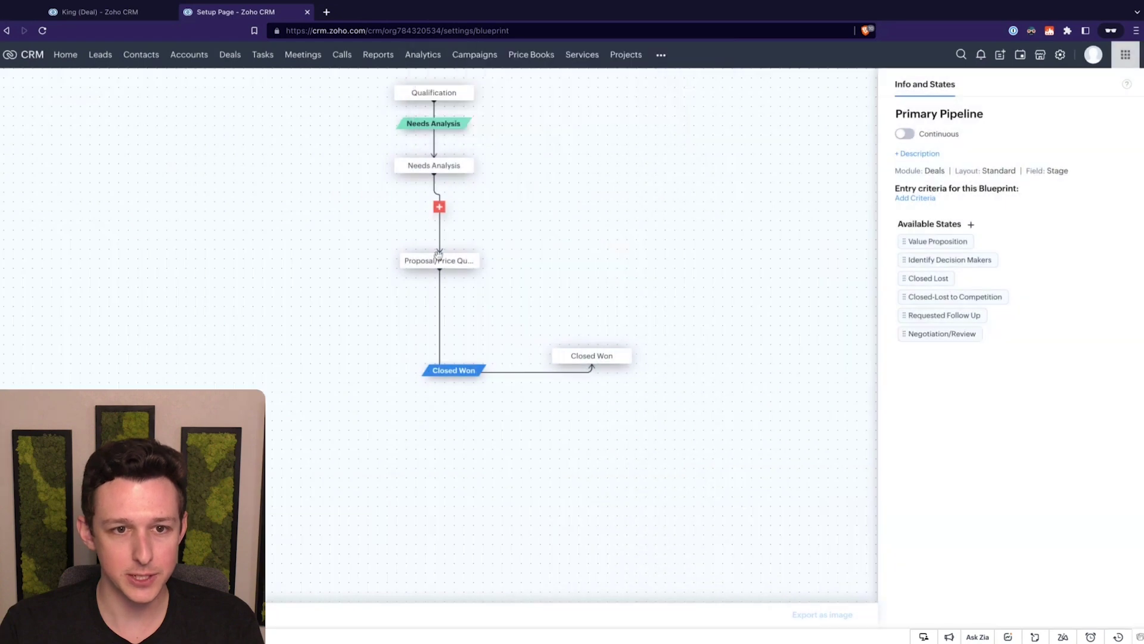
Delete the Proposal/Price Quote and Closed Won states with their transitions from the blueprint, and reopen the Primary Pipeline blueprint from the list
mouse_move(441, 260)
left_click(478, 283)
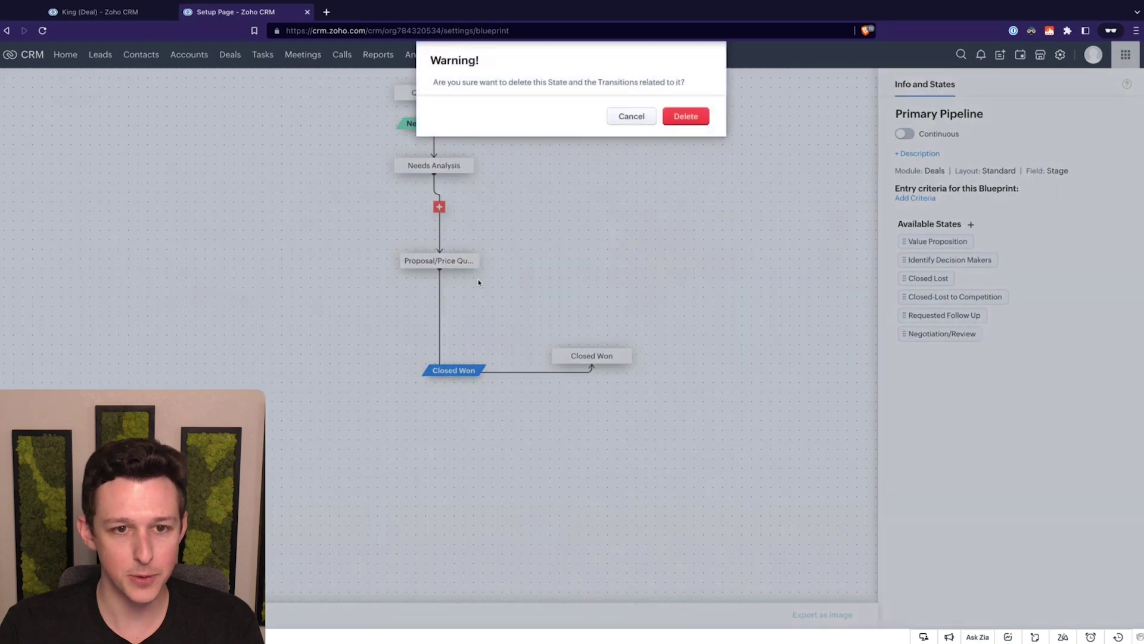
left_click(680, 116)
mouse_move(589, 362)
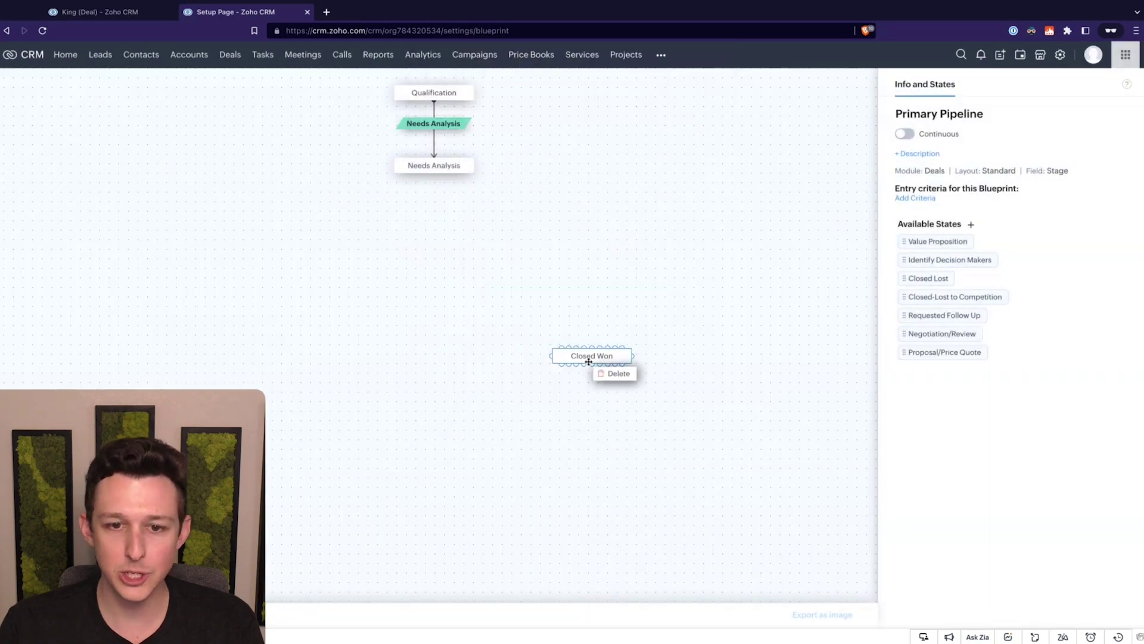
left_click(614, 373)
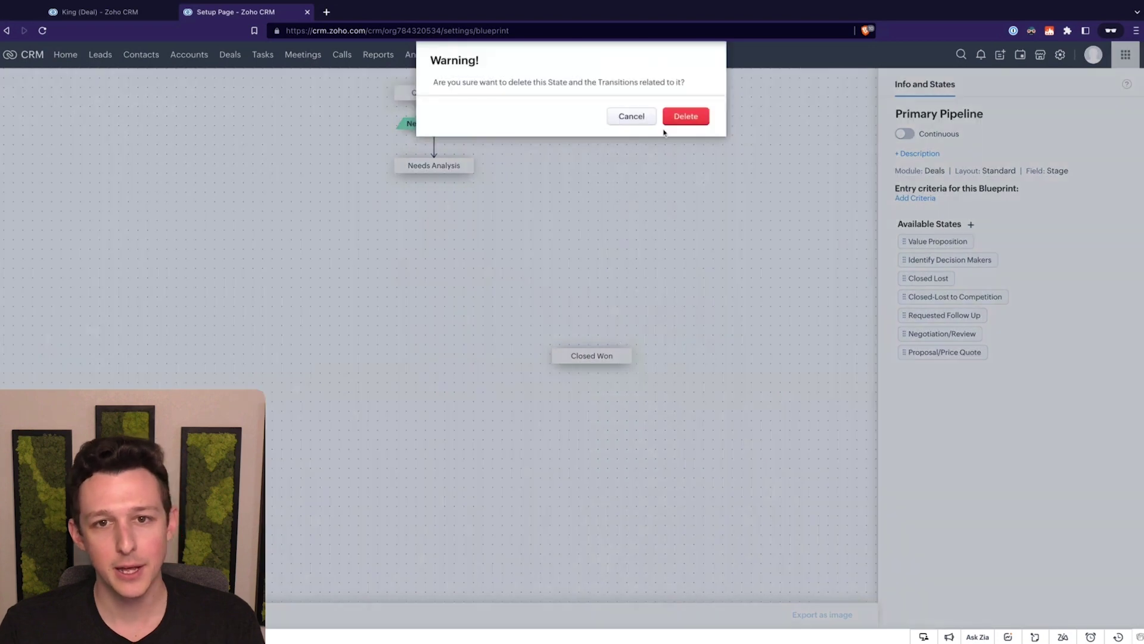
left_click(680, 116)
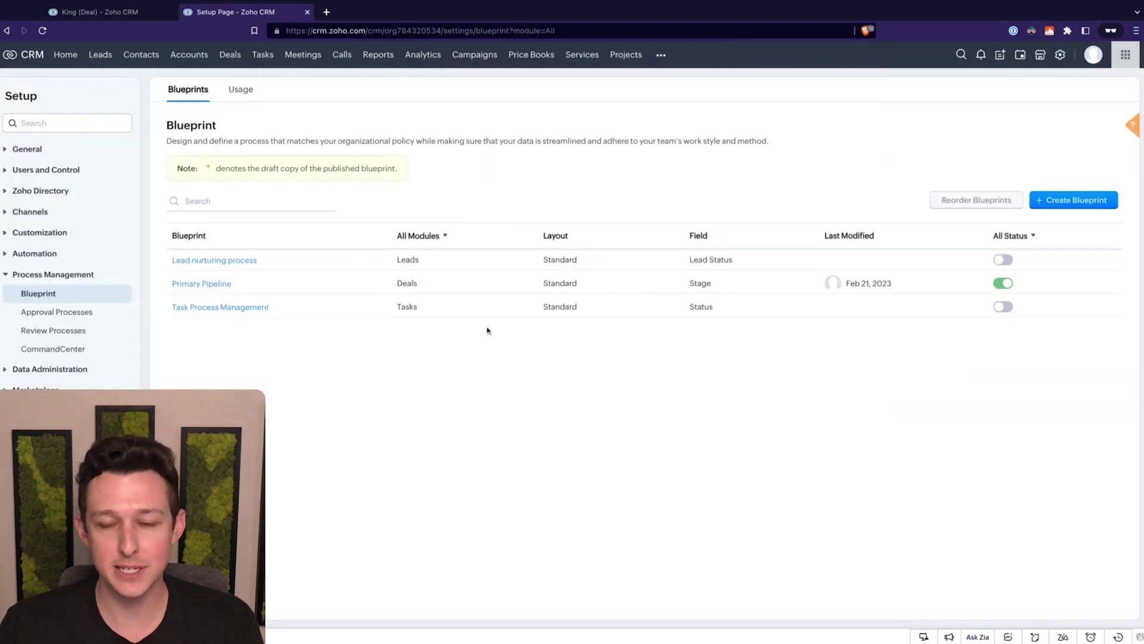
left_click(199, 284)
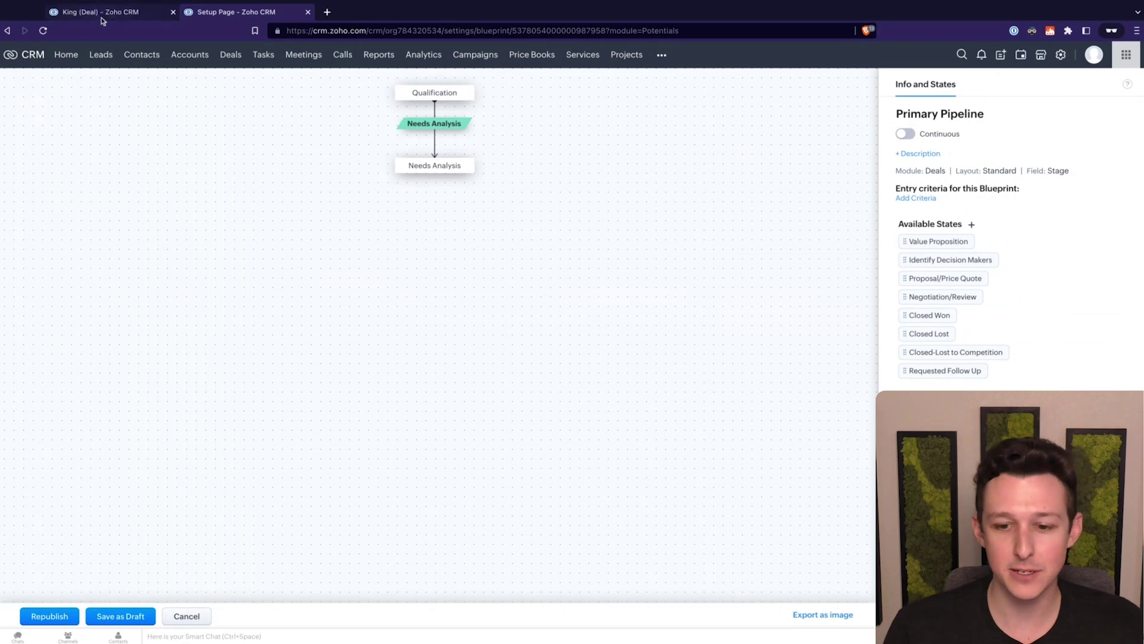
Create and save a new deal named Example for the account King (Sample) with closing date Mar 10, 2023
left_click(113, 13)
left_click(43, 30)
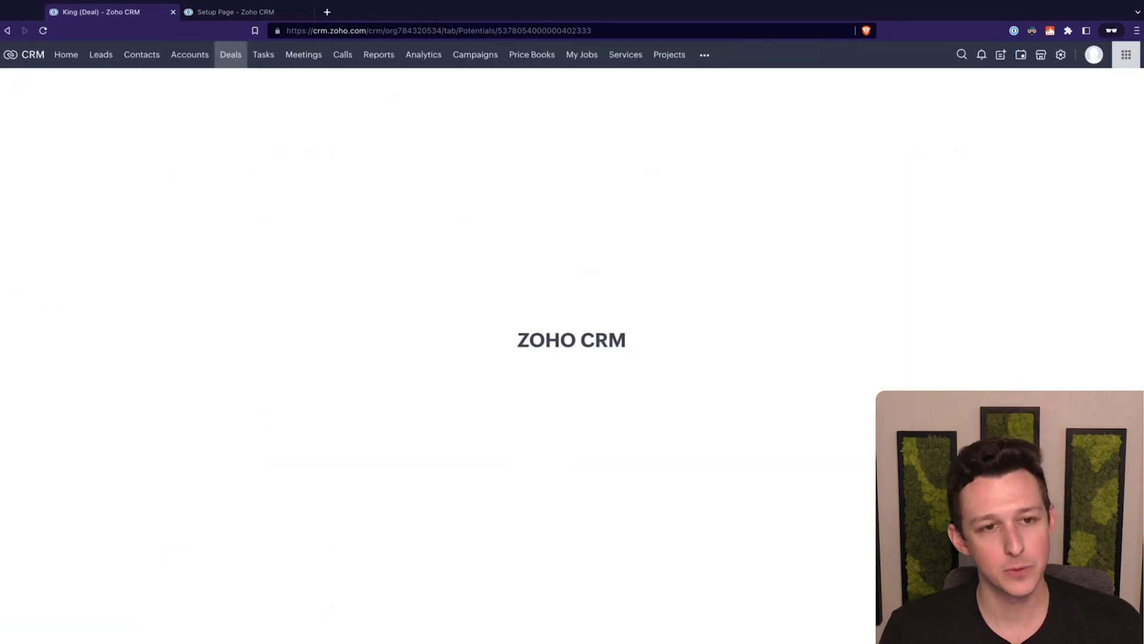
left_click(233, 57)
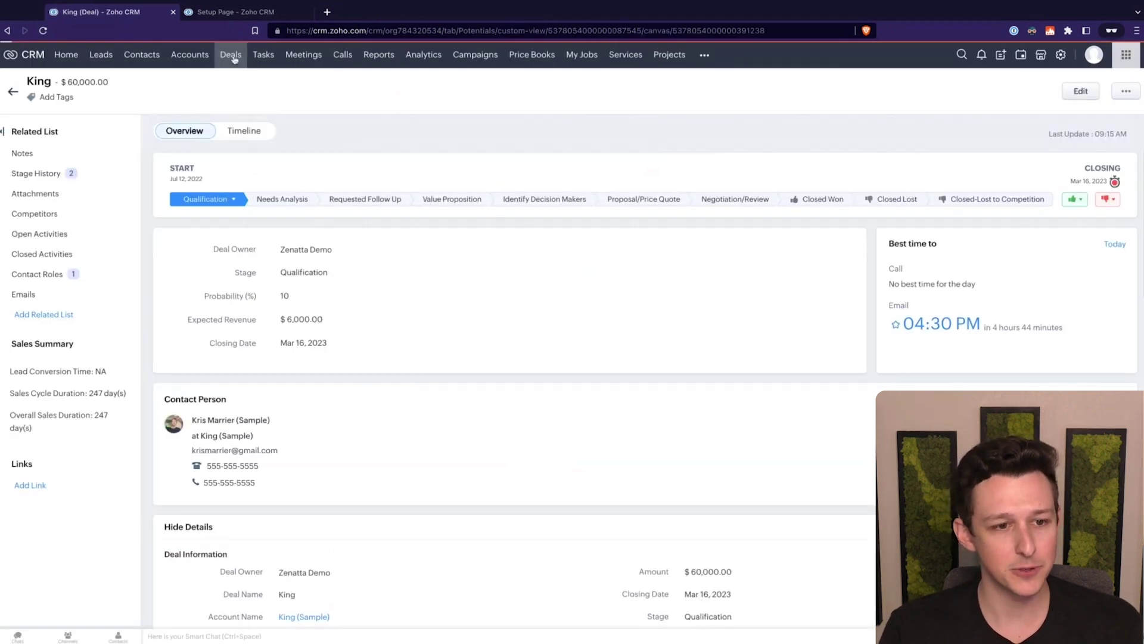
left_click(971, 83)
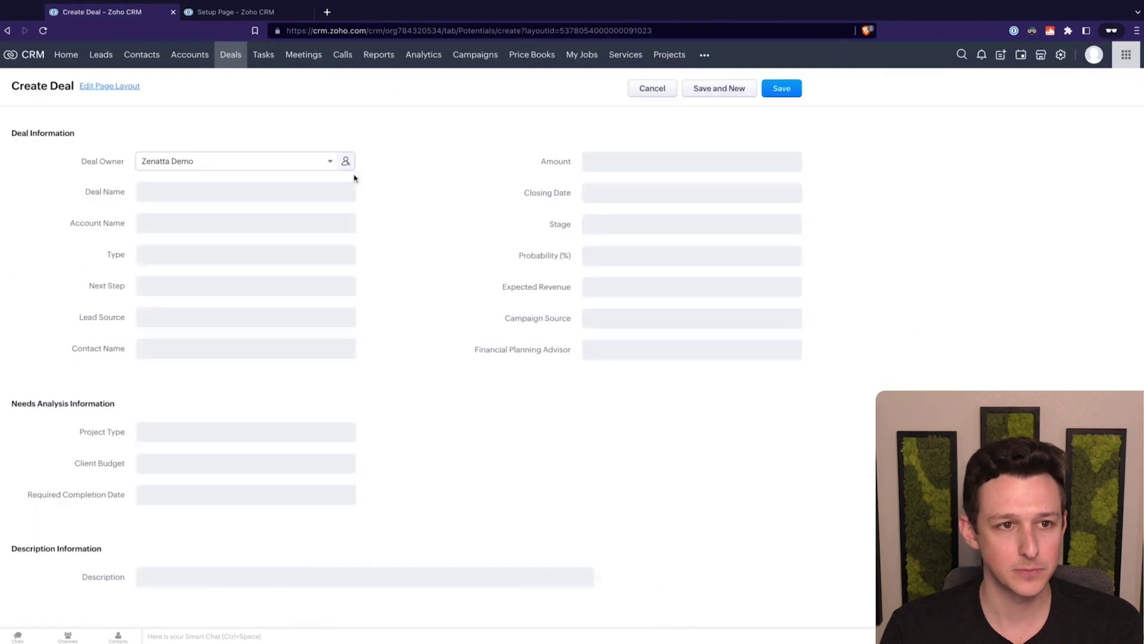
left_click(289, 189)
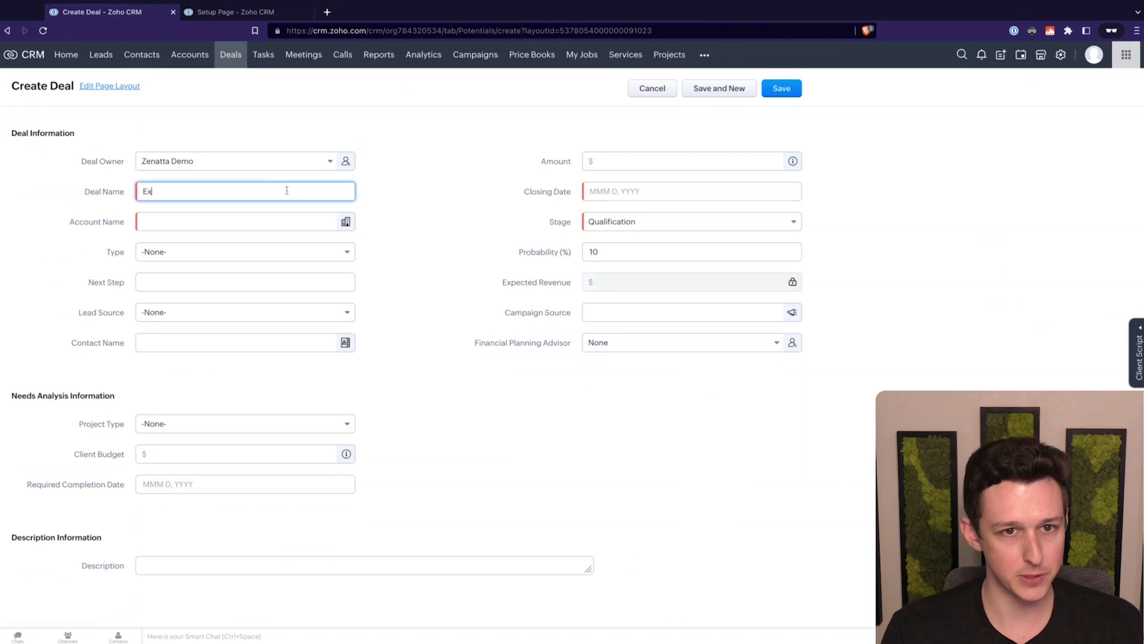
left_click(205, 222)
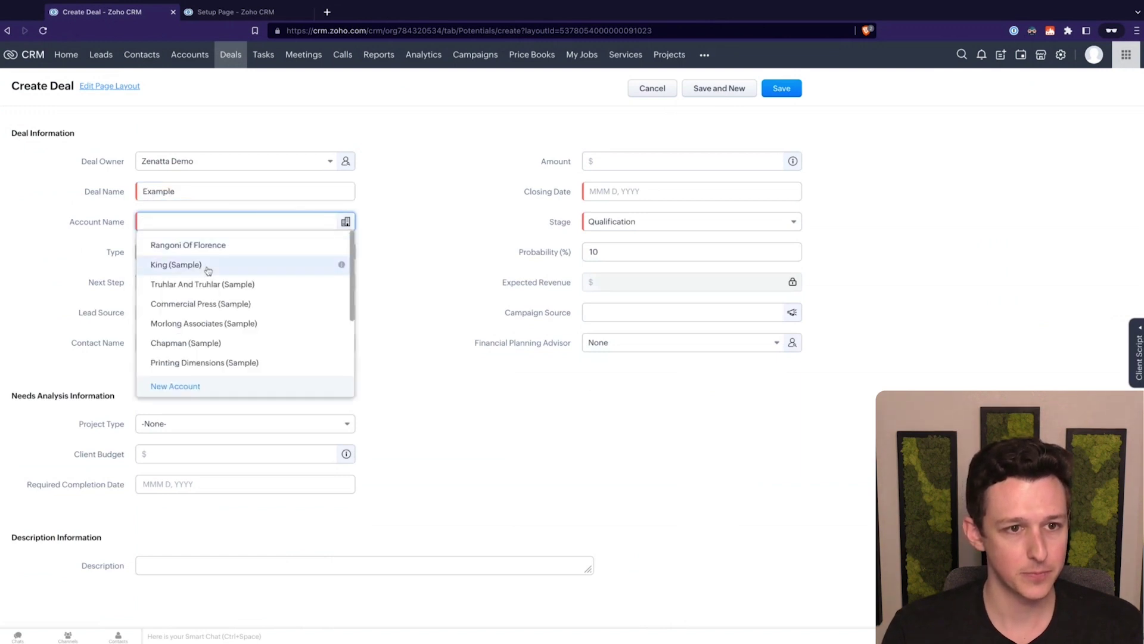
left_click(232, 271)
left_click(633, 196)
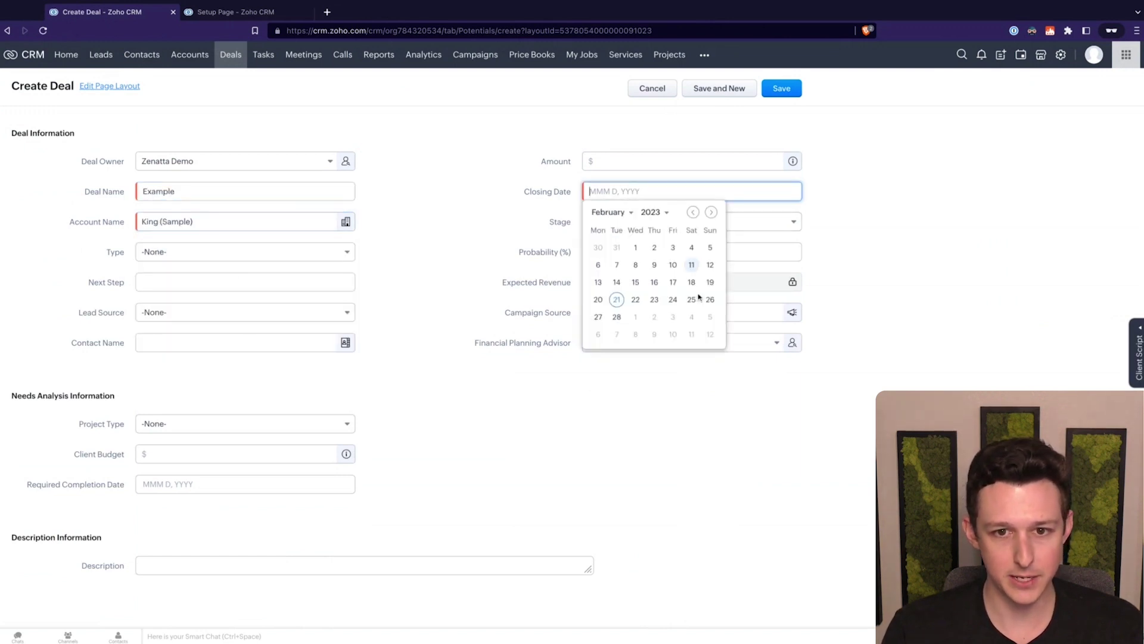
left_click(673, 333)
left_click(785, 87)
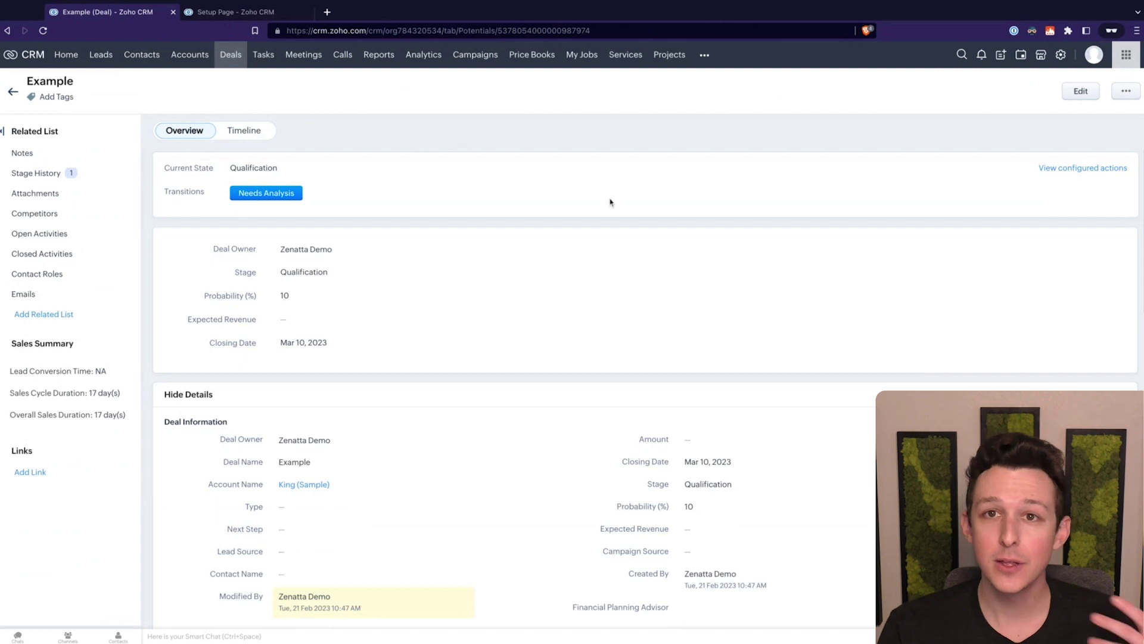
Move the Example deal to Needs Analysis with Project Type New Build, Client Budget 12345 and Required Completion Date Feb 9, 2024, and review its details
scroll(646, 388, "down", 1)
scroll(582, 202, "up", 1)
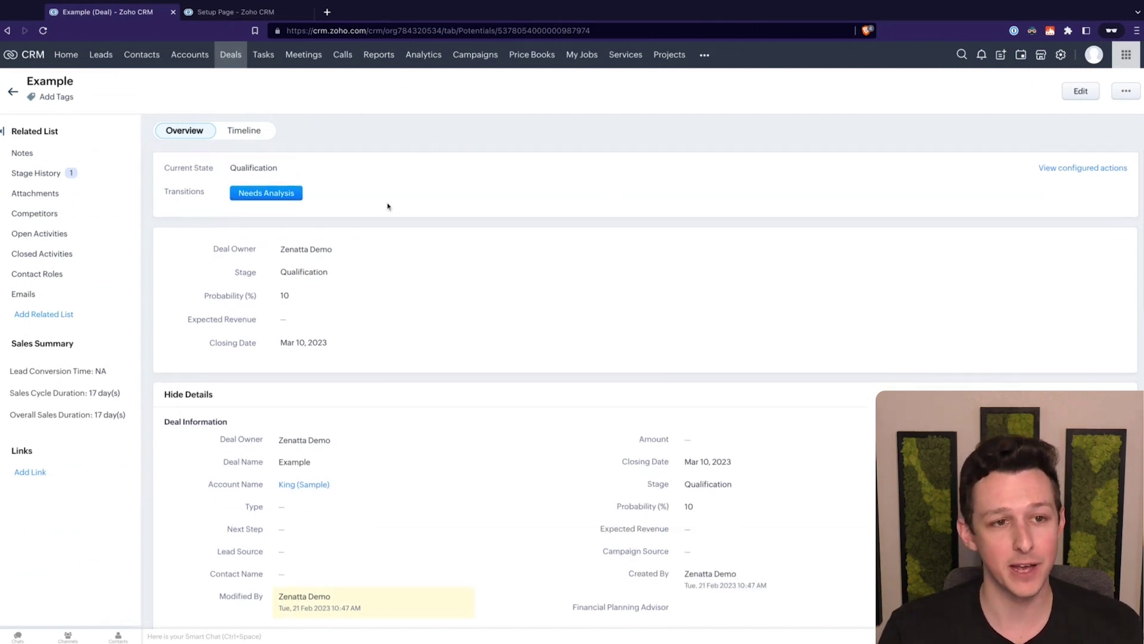
left_click(287, 197)
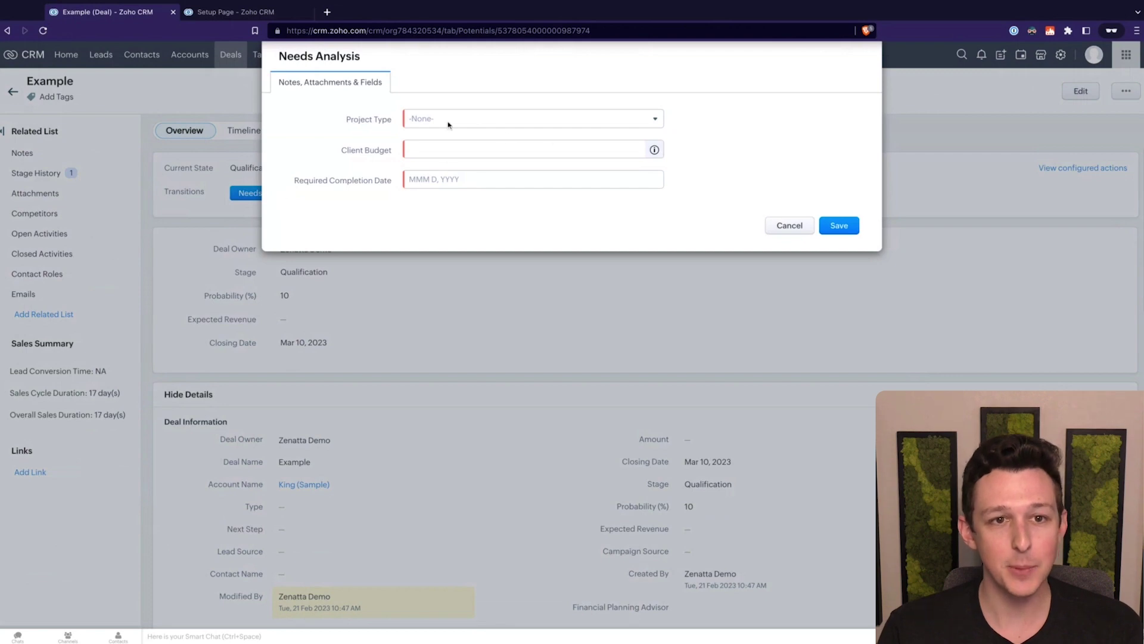
left_click(475, 126)
left_click(470, 152)
left_click(488, 151)
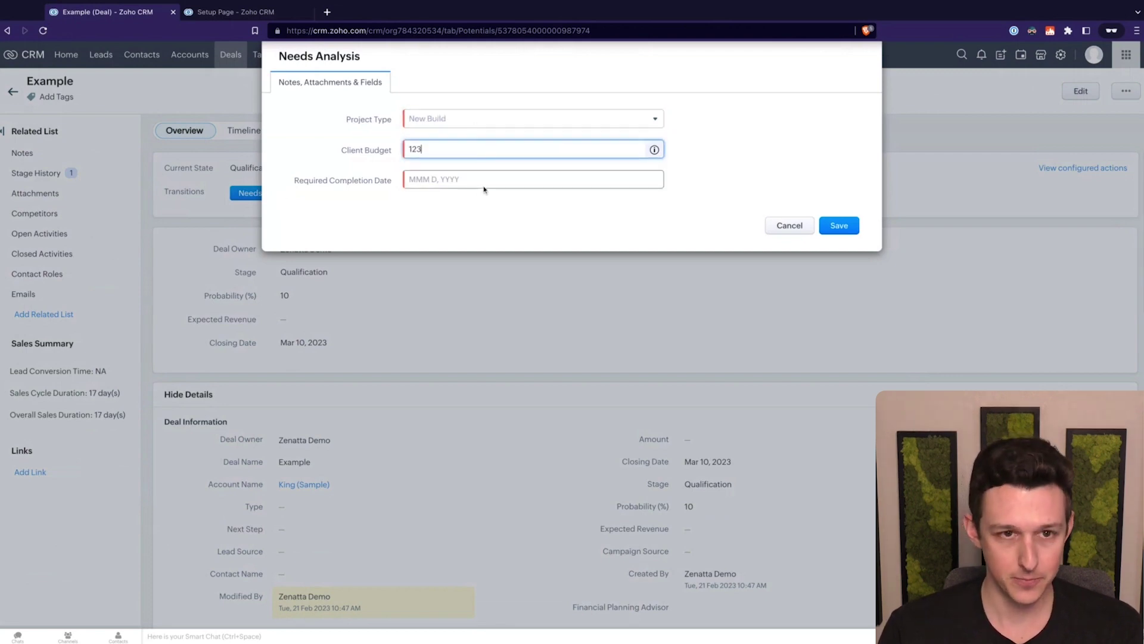
left_click(465, 178)
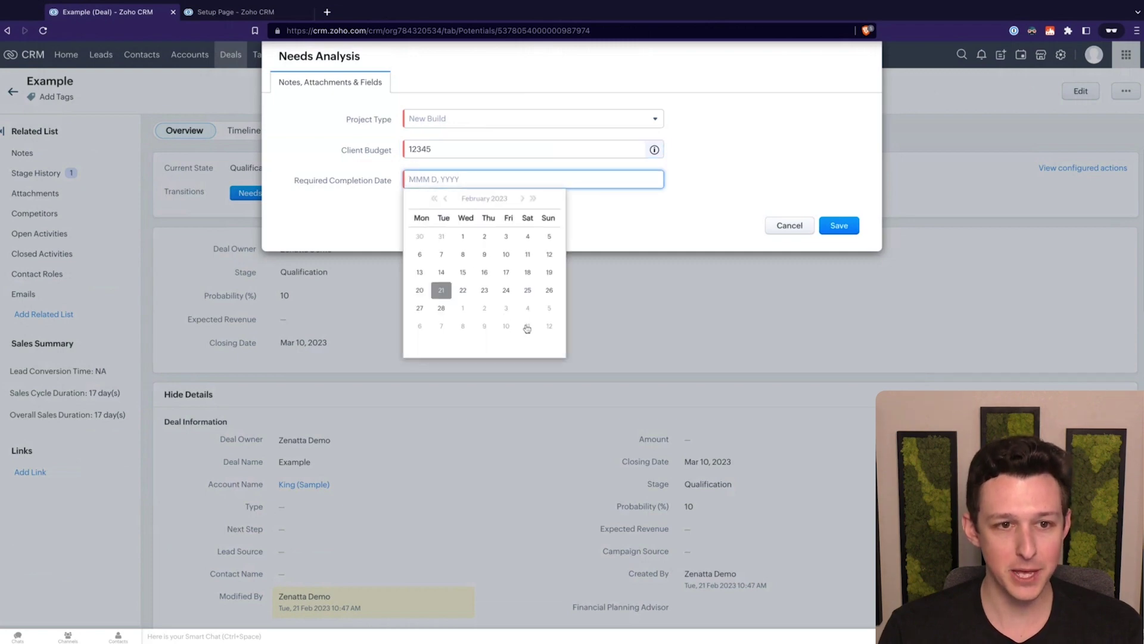
left_click(533, 198)
left_click(506, 254)
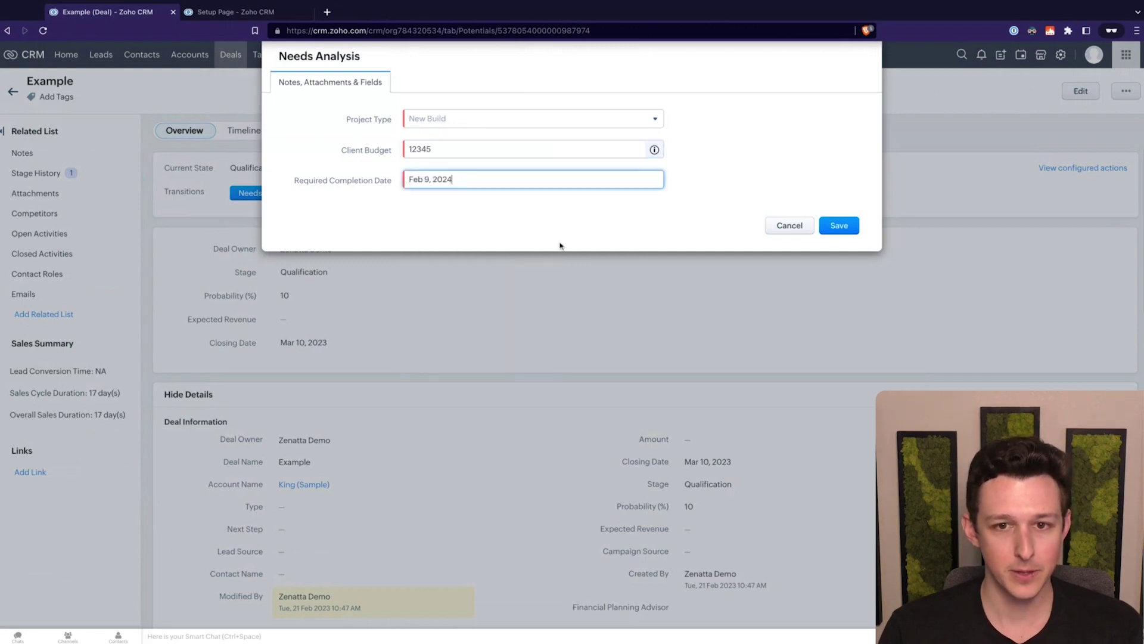
left_click(833, 227)
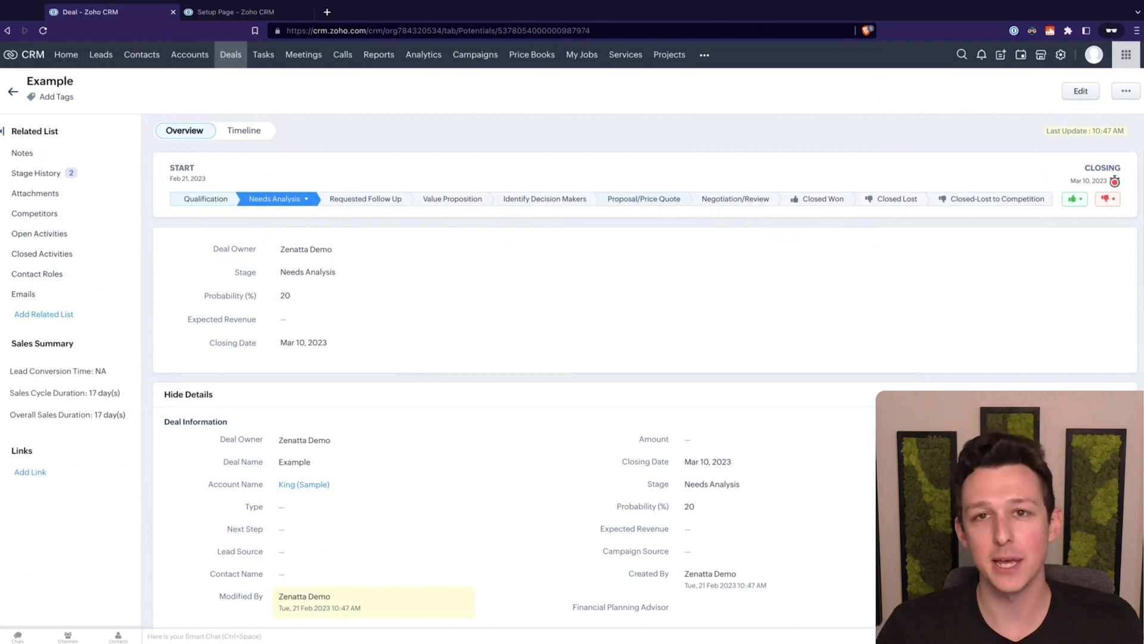
scroll(643, 332, "down", 5)
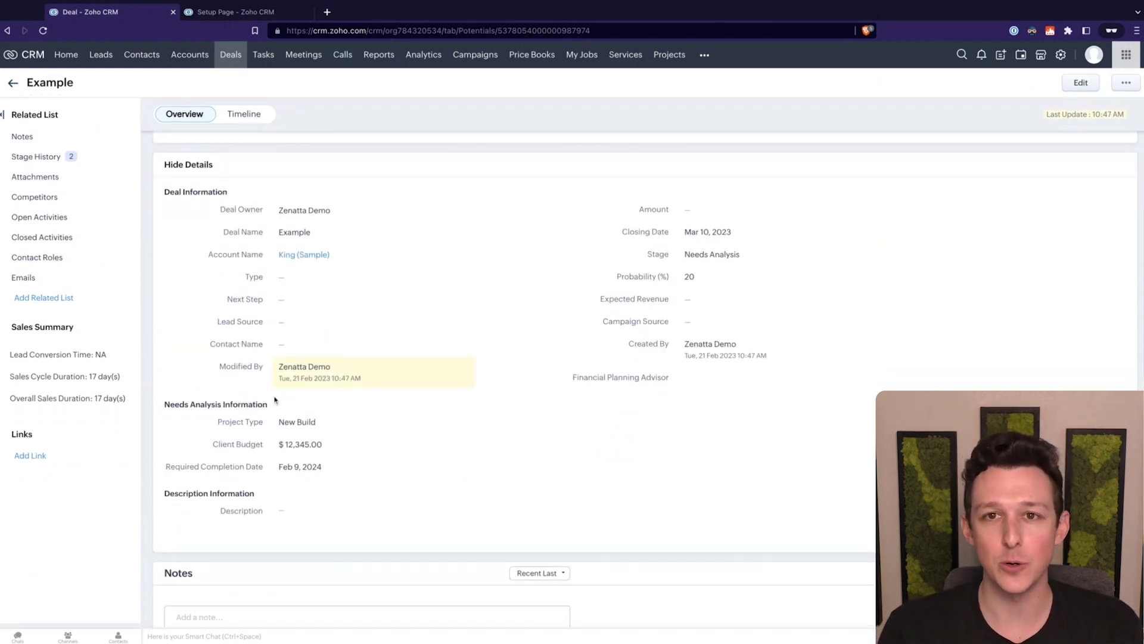
scroll(275, 400, "up", 5)
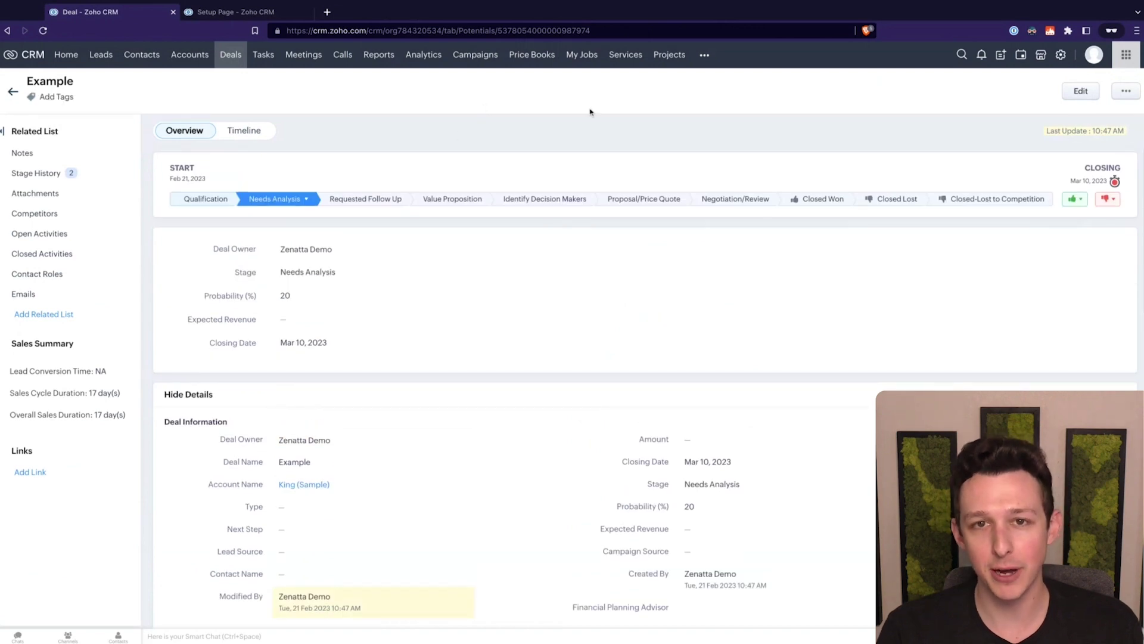